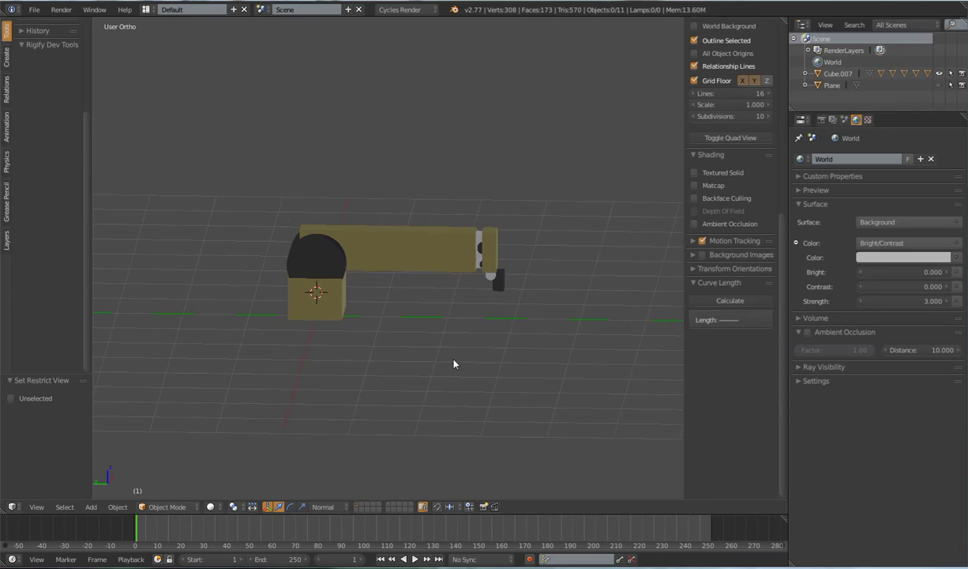
Try to rotate the yellow end block at the arm's tip about the X axis.
right_click(487, 271)
middle_click_drag(480, 299, 458, 309, "shift")
scroll(441, 361, "up", 3)
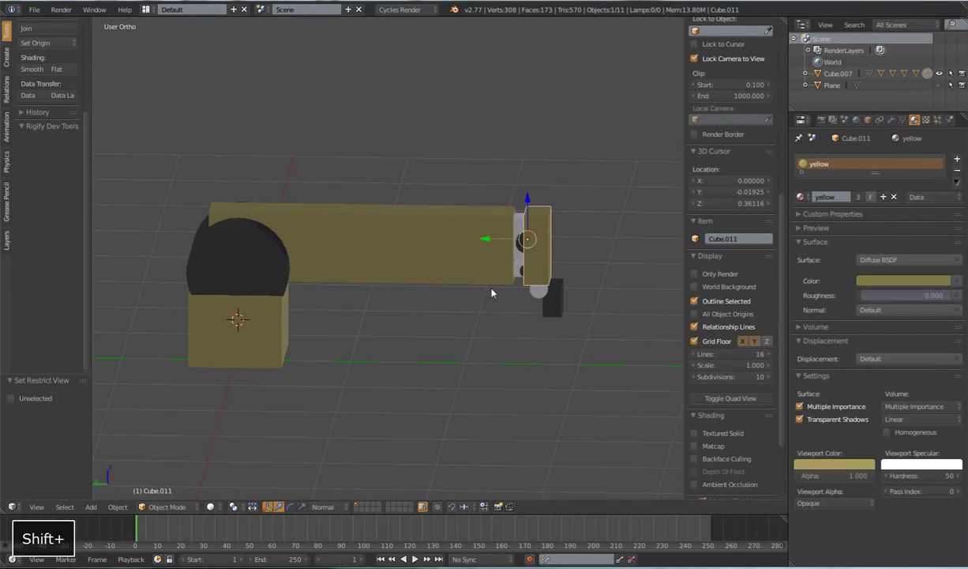
scroll(515, 297, "down", 2)
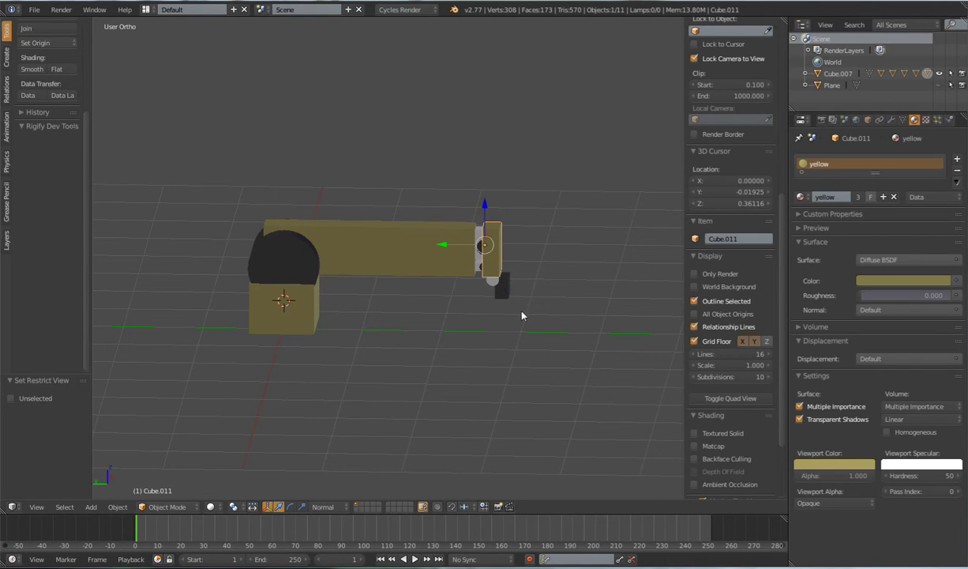
key("r")
key("x")
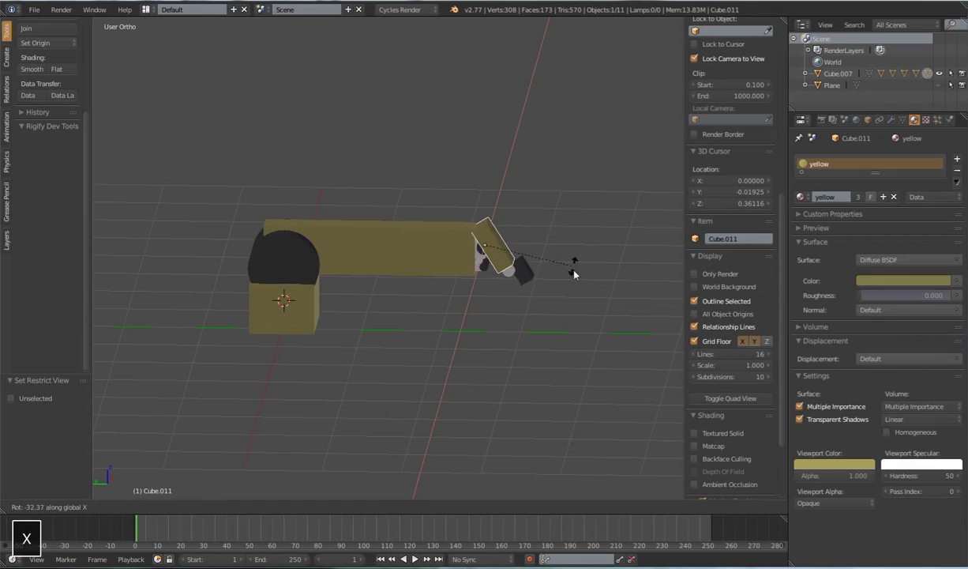
left_click(557, 327)
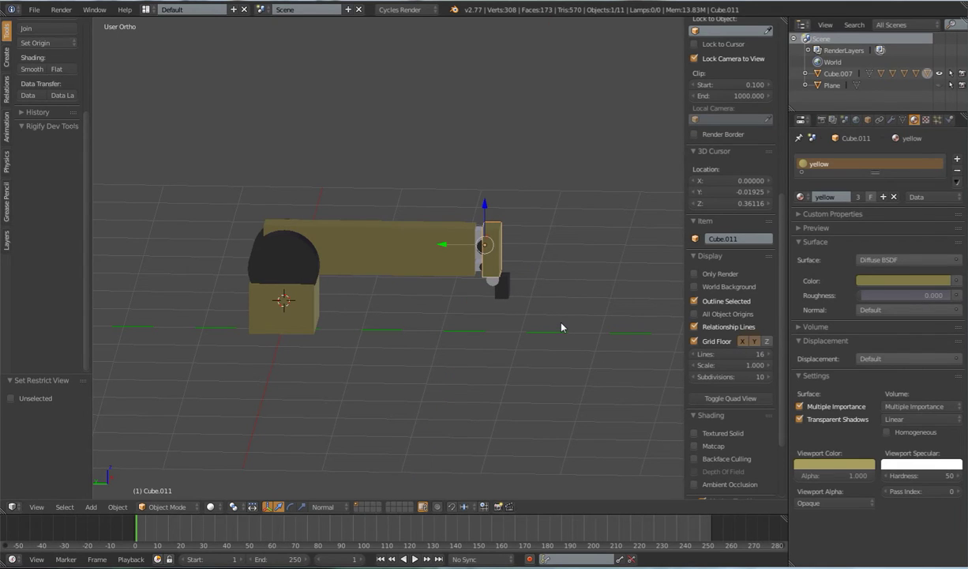
key("r")
right_click(575, 313)
Try to rotate the large black cylinder joint above the base about the X axis.
right_click(298, 255)
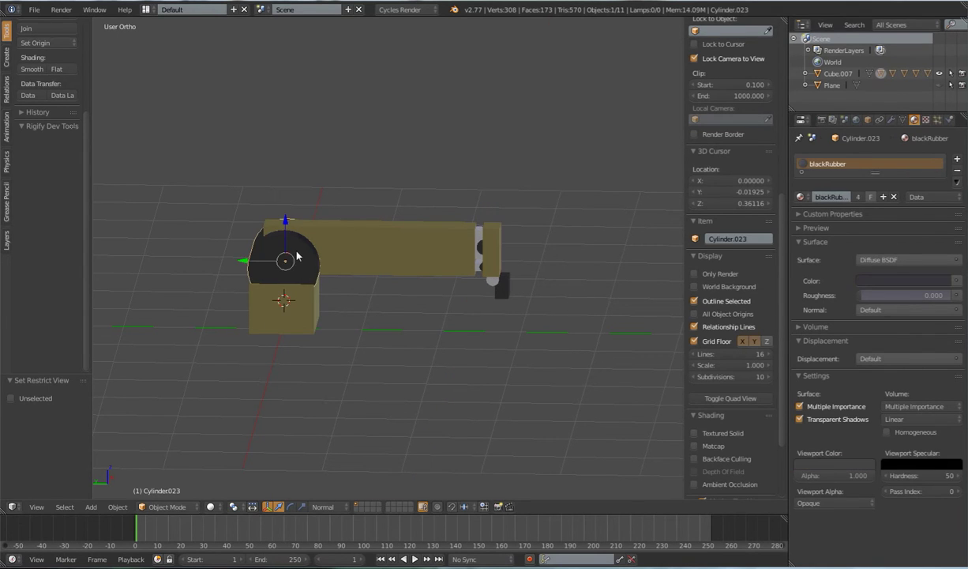
key("r")
key("x")
left_click(413, 278)
middle_click_drag(418, 270, 455, 318, "shift")
scroll(454, 318, "up", 1)
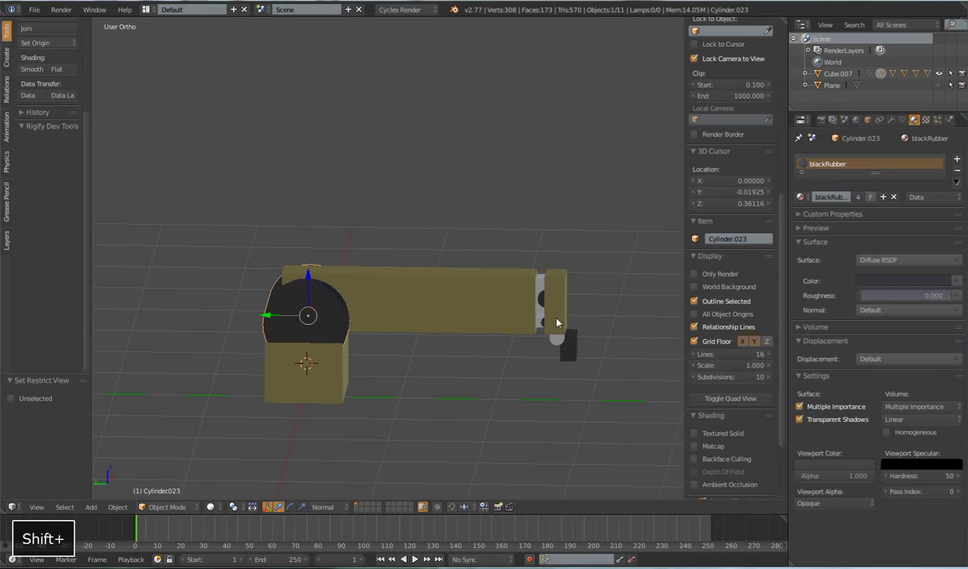
Select the arm's parts one after another to examine the separate objects it consists of.
right_click(419, 295)
right_click(564, 291)
right_click(474, 276)
right_click(511, 316)
right_click(516, 301)
right_click(560, 307)
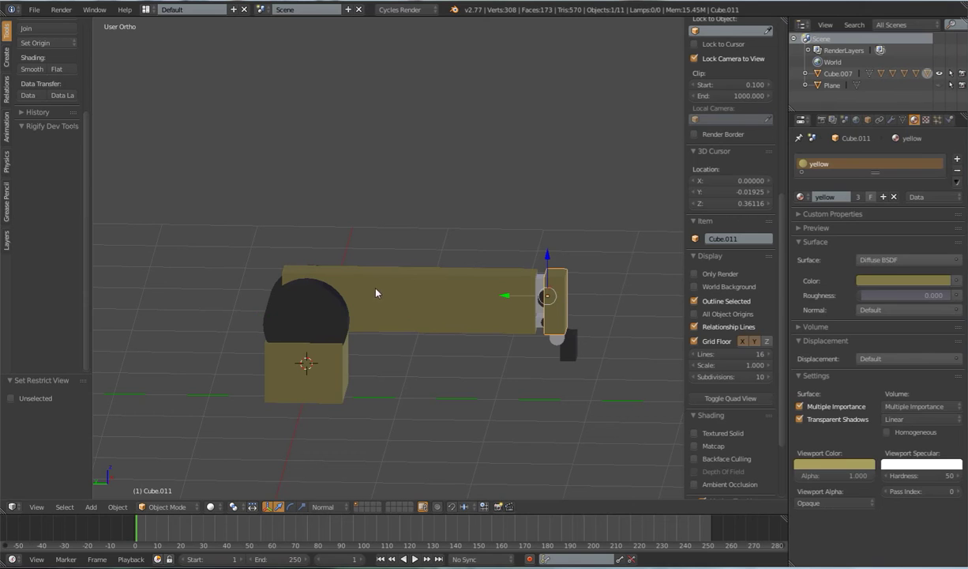
scroll(417, 292, "down", 3)
middle_click_drag(422, 321, 465, 332, "shift")
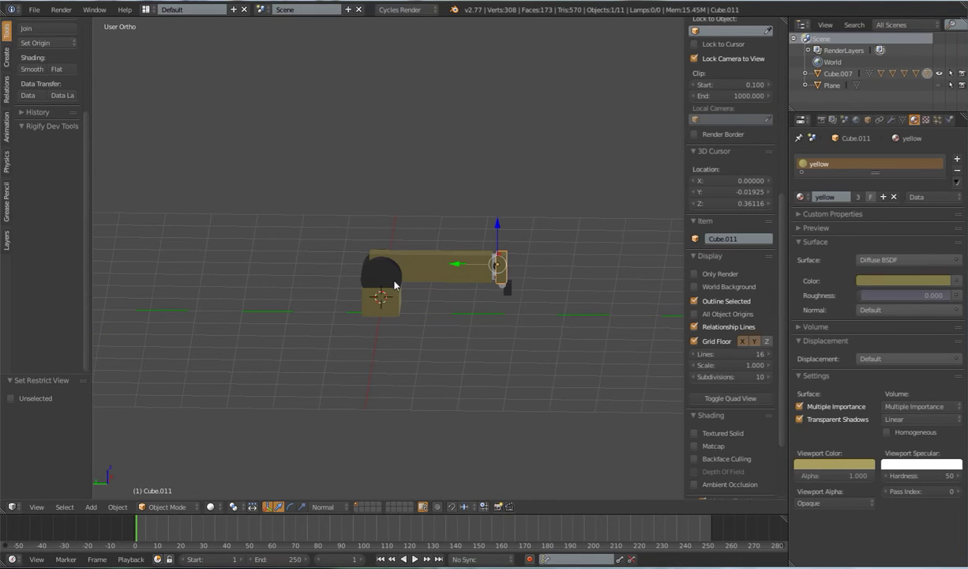
Select all visible arm parts and clear their parents while keeping the transformation.
key("a")
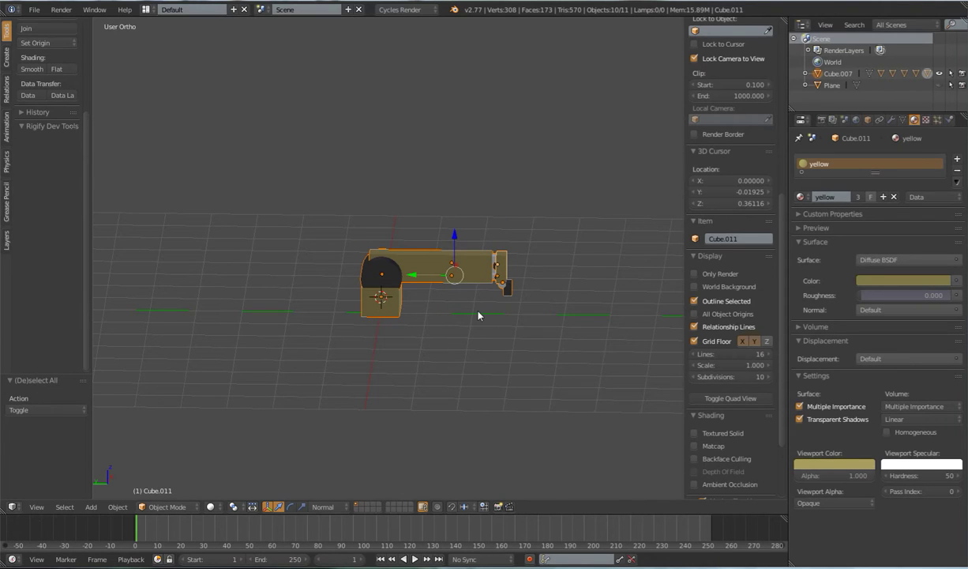
key("alt+p")
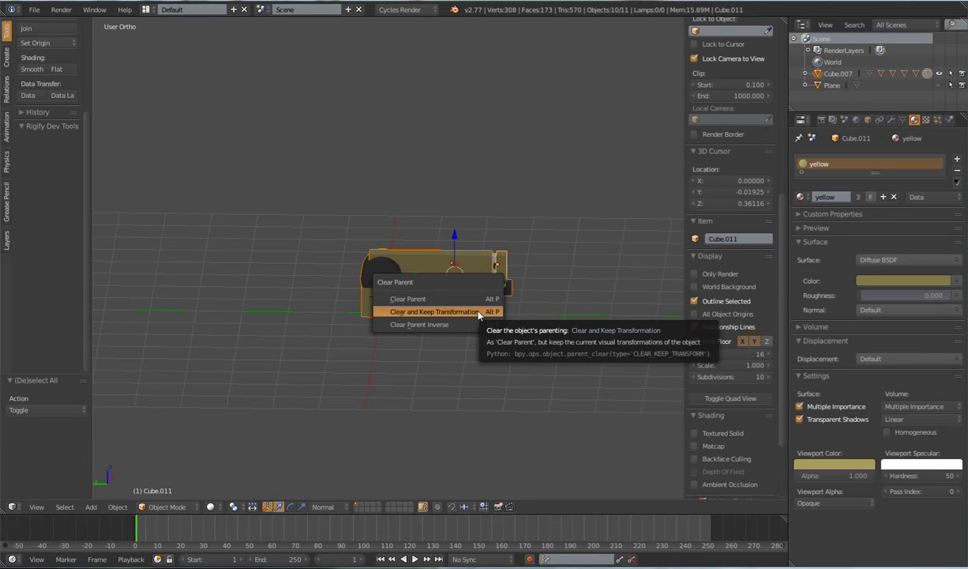
left_click(478, 312)
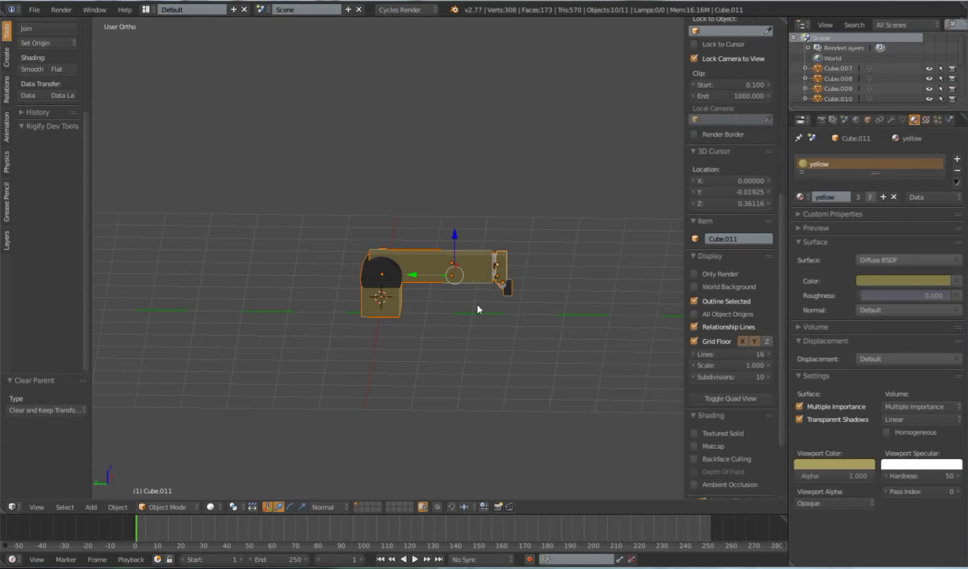
Try to rotate the small black cylinder at the arm's outer joint on its own.
key("1")
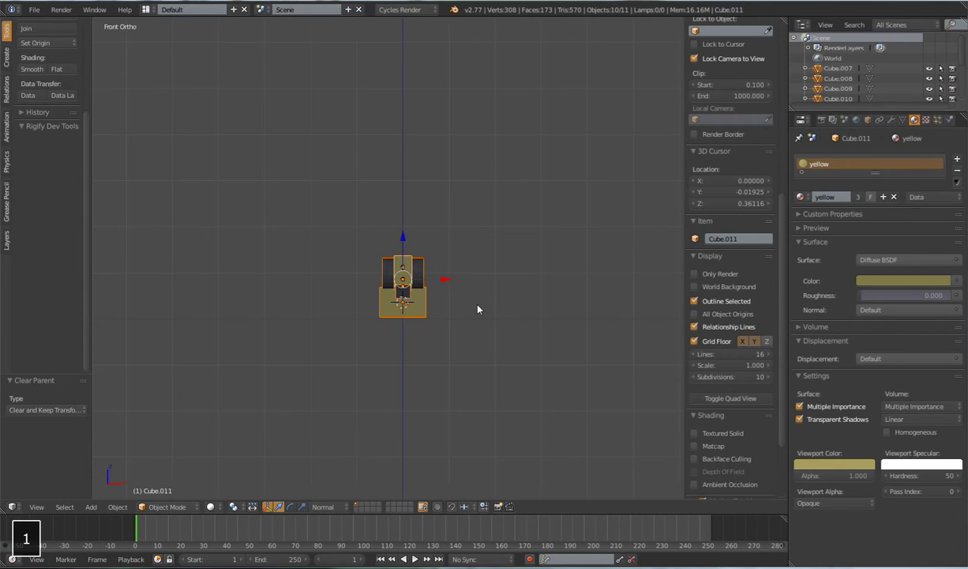
key("ctrl+3")
middle_click_drag(536, 314, 467, 368, "shift")
scroll(495, 330, "up", 5)
scroll(495, 330, "down", 4)
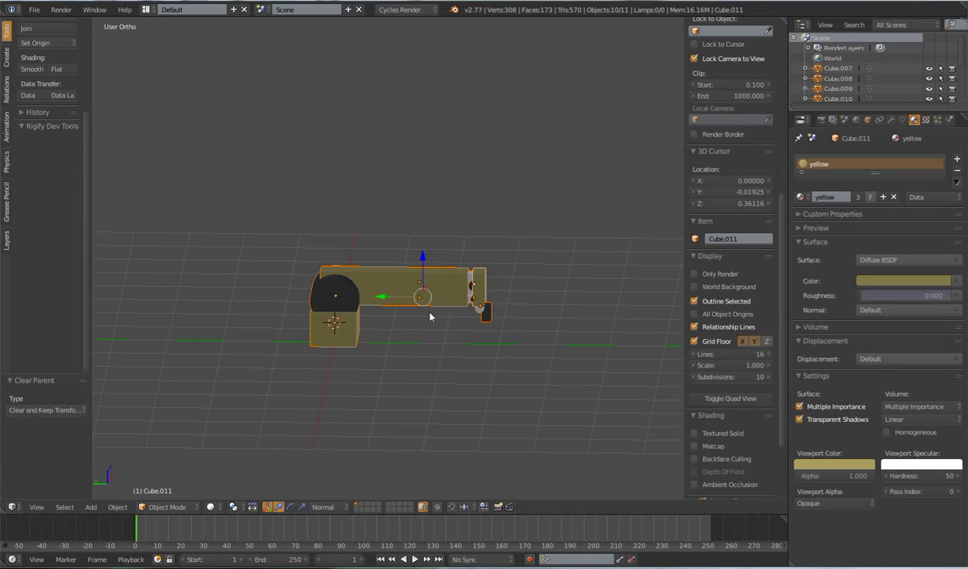
middle_click_drag(432, 318, 443, 271, "shift")
scroll(531, 236, "up", 3)
right_click(565, 228)
middle_click_drag(566, 228, 521, 316, "shift")
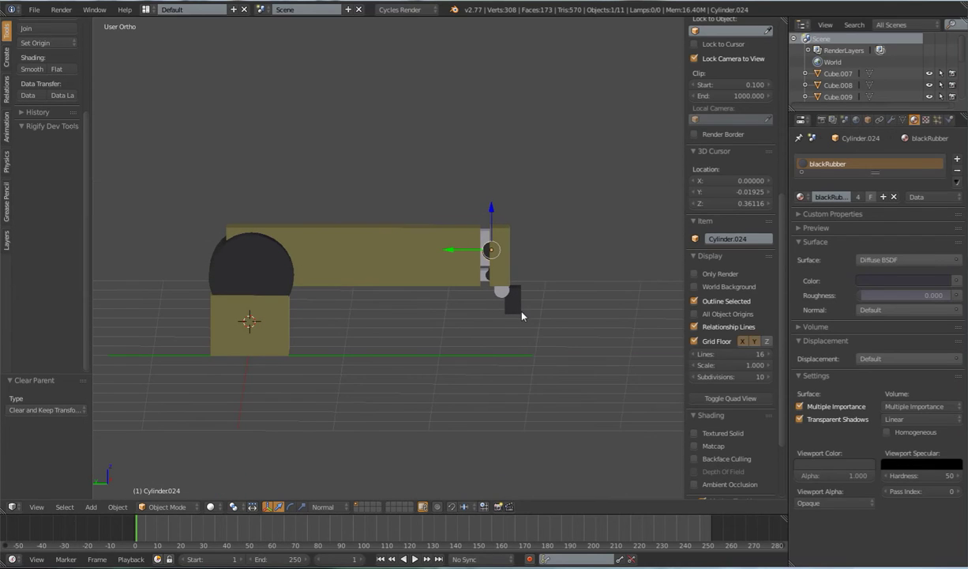
key("r")
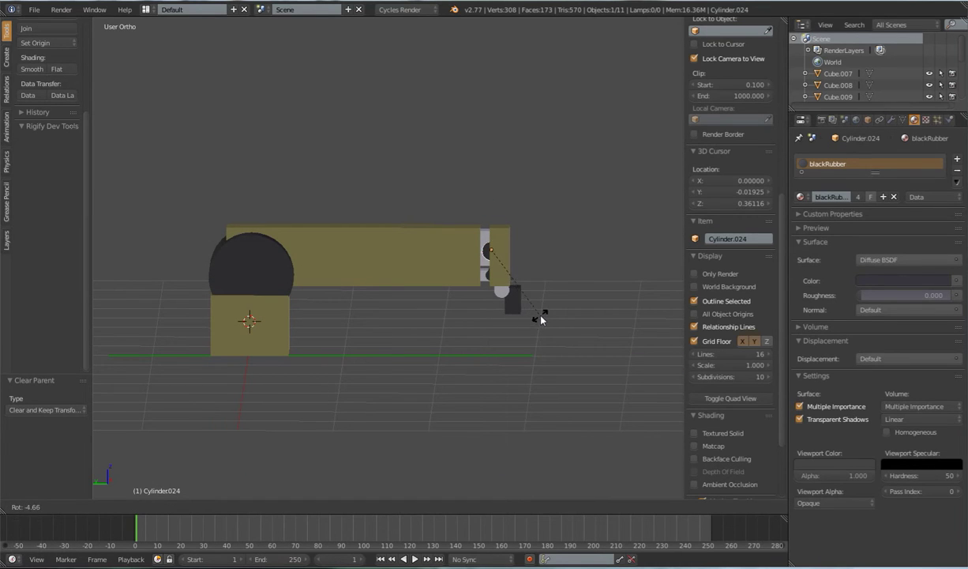
left_click(562, 325)
right_click(569, 316)
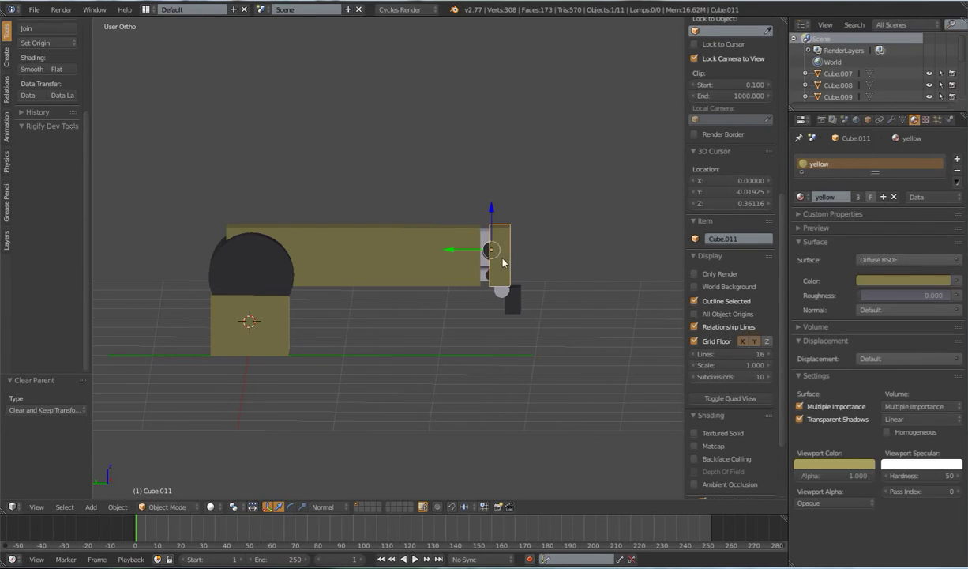
Try to rotate the unparented yellow end block independently of the parts below it.
key("r")
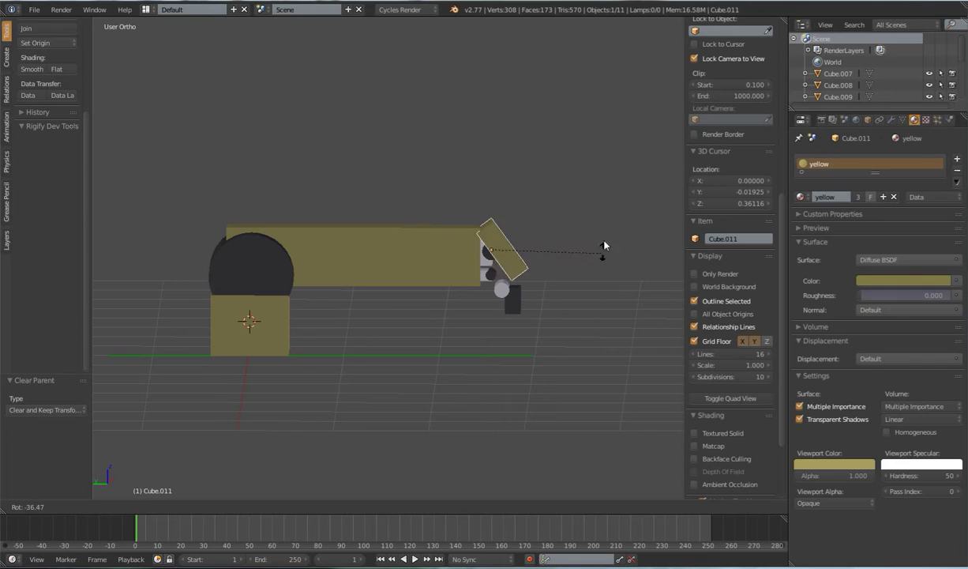
right_click(514, 258)
key("r")
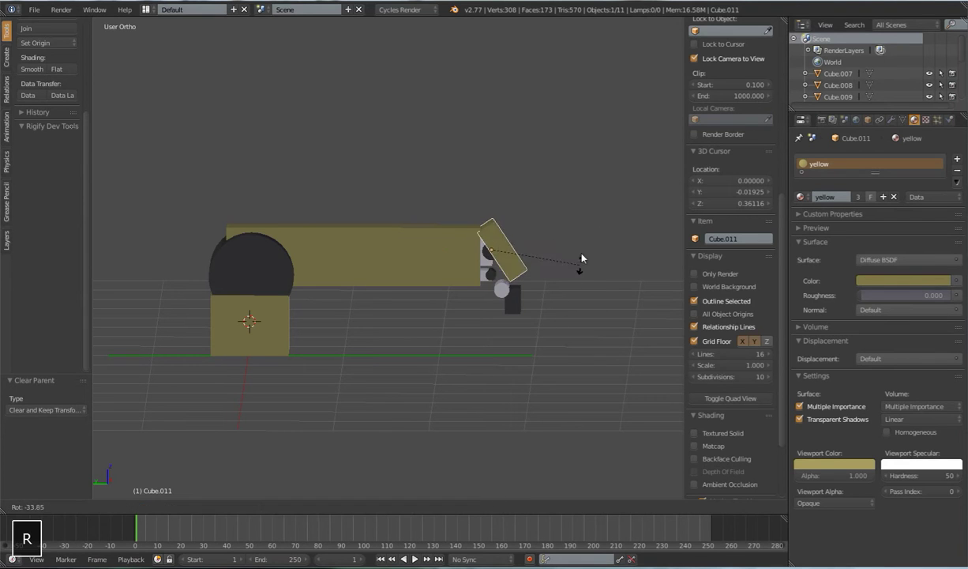
left_click(561, 327)
Apply location, rotation and scale together to all the selected arm parts.
scroll(558, 328, "down", 3)
middle_click_drag(509, 324, 538, 361, "shift")
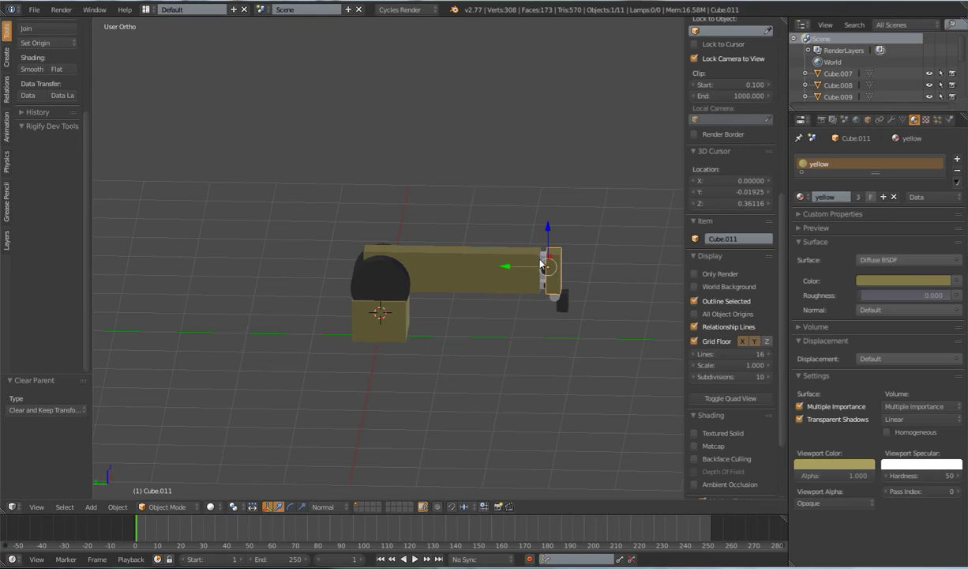
middle_click_drag(497, 317, 480, 319, "shift")
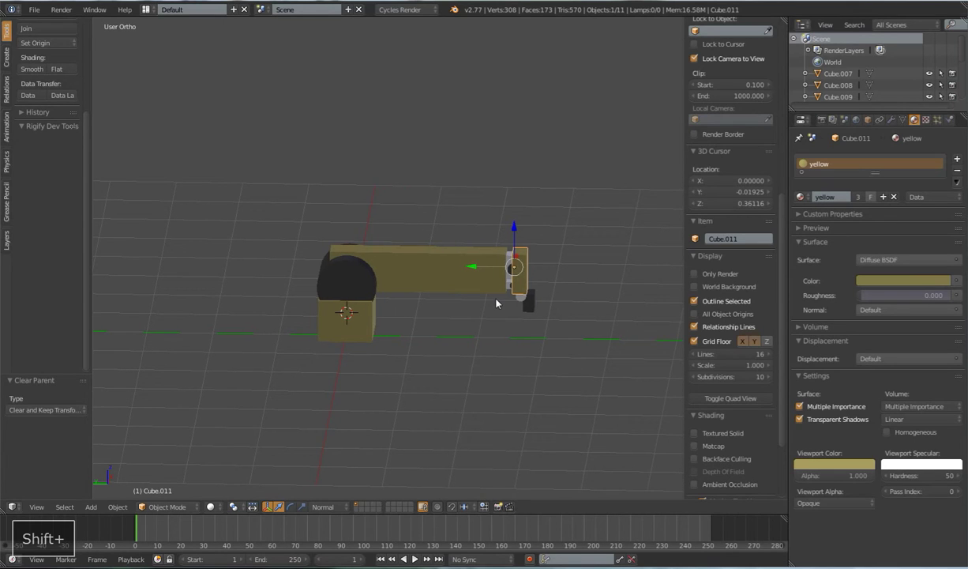
key("a")
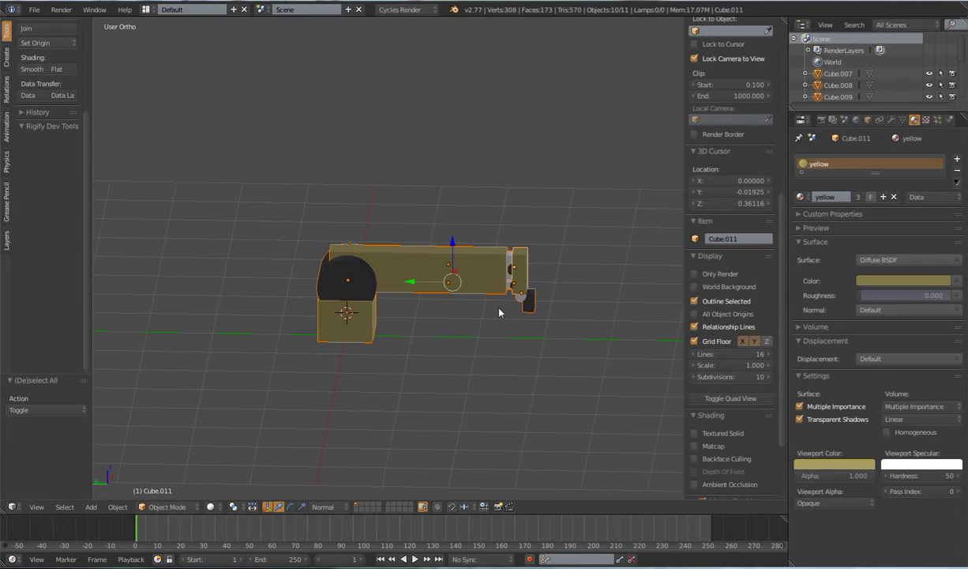
key("ctrl+a")
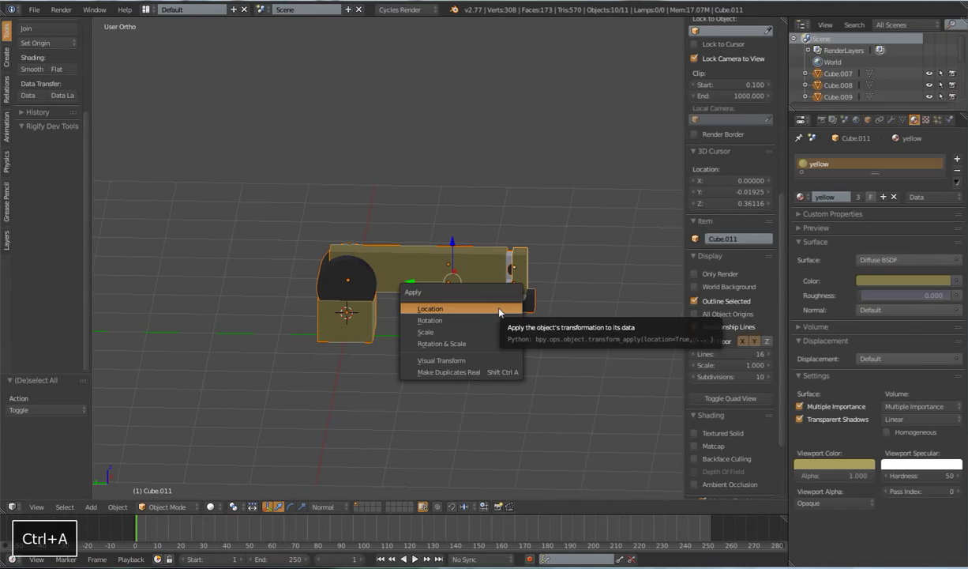
left_click(431, 308)
left_click(11, 412)
left_click(11, 428)
Check the location, rotation and scale values of the long arm, the base and the end block.
scroll(336, 362, "up", 2)
middle_click_drag(388, 371, 406, 309, "shift")
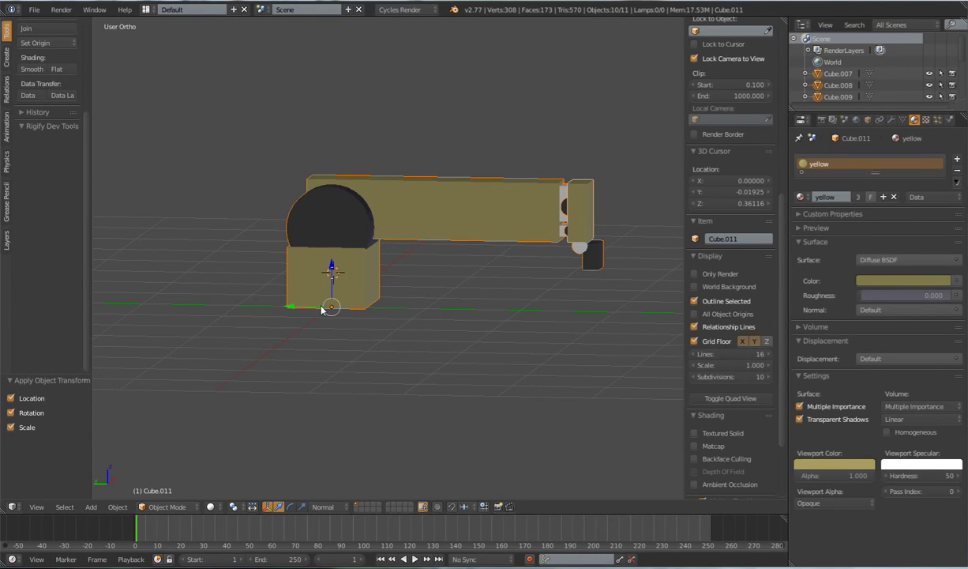
scroll(752, 221, "up", 8)
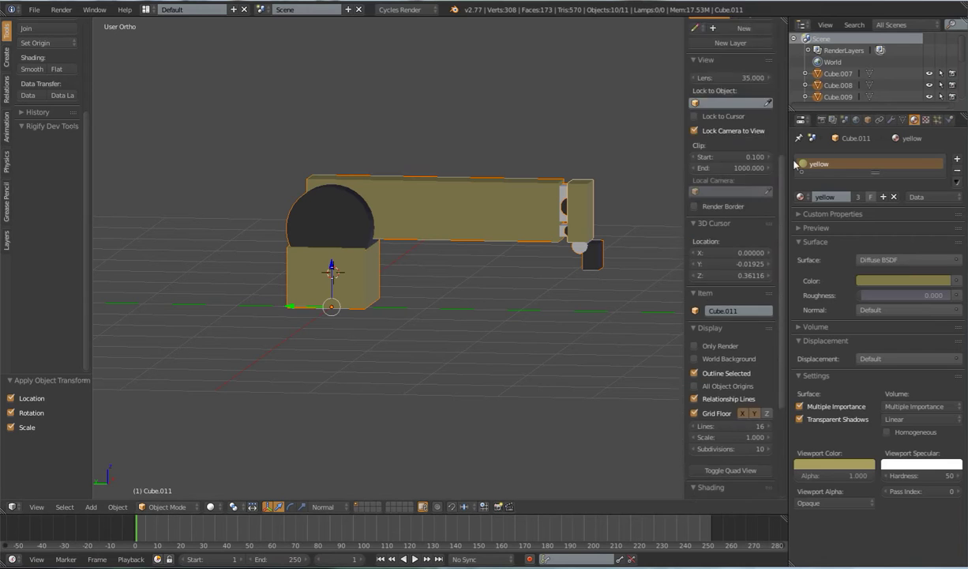
scroll(719, 75, "up", 1)
right_click(515, 198)
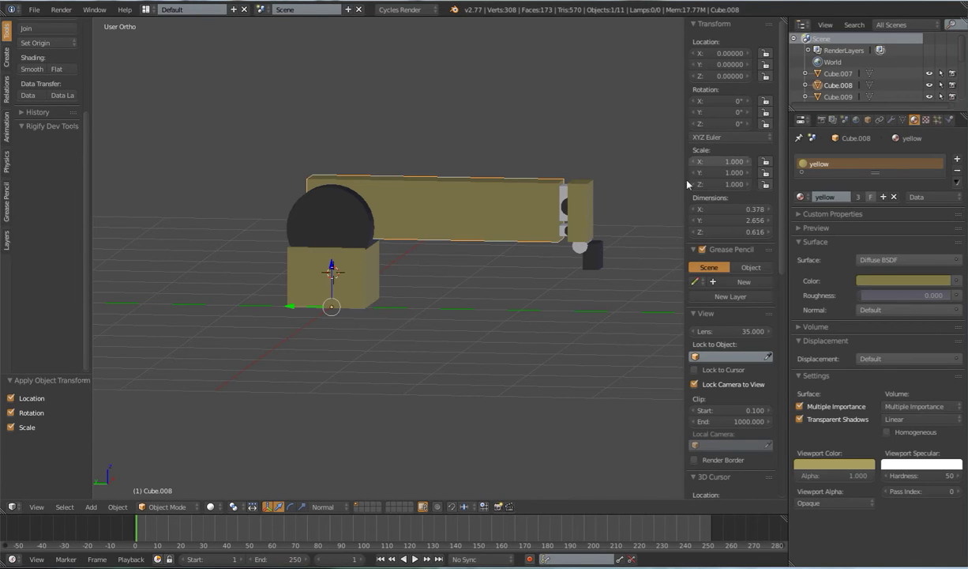
middle_click_drag(478, 277, 452, 295)
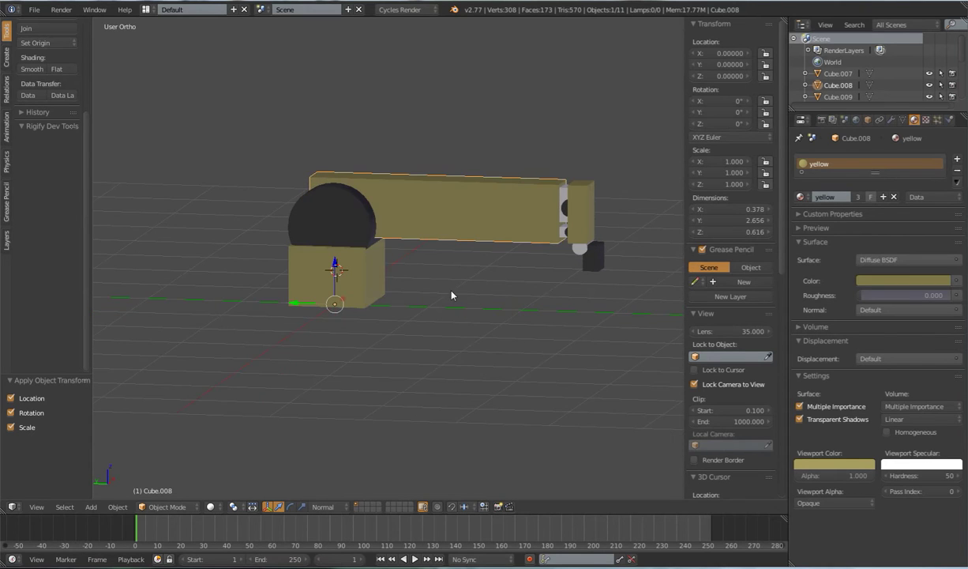
right_click(337, 275)
right_click(584, 216)
middle_click_drag(579, 218, 480, 322, "shift")
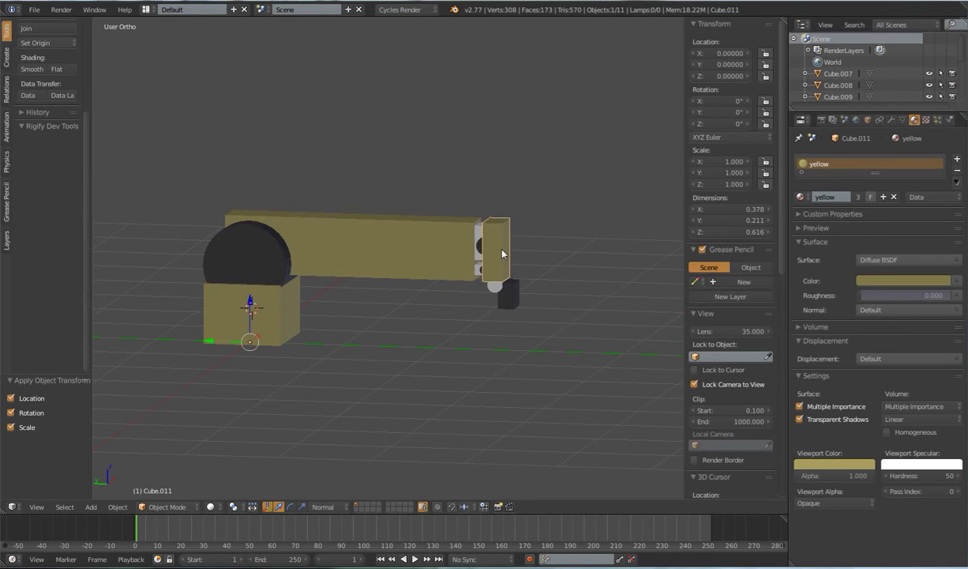
Try to rotate the yellow end block around its origin at the world centre.
middle_click_drag(502, 254, 532, 300)
key("r")
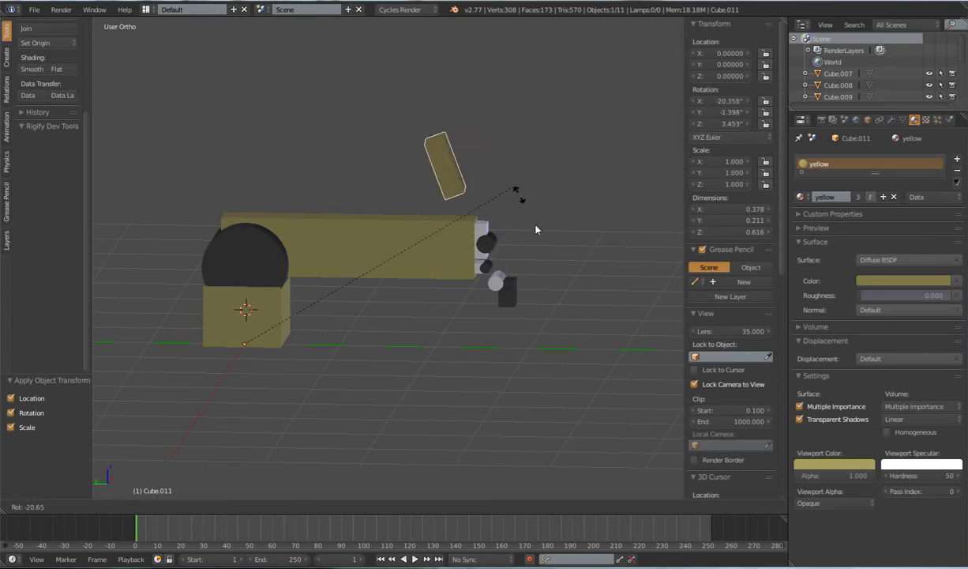
key("Escape")
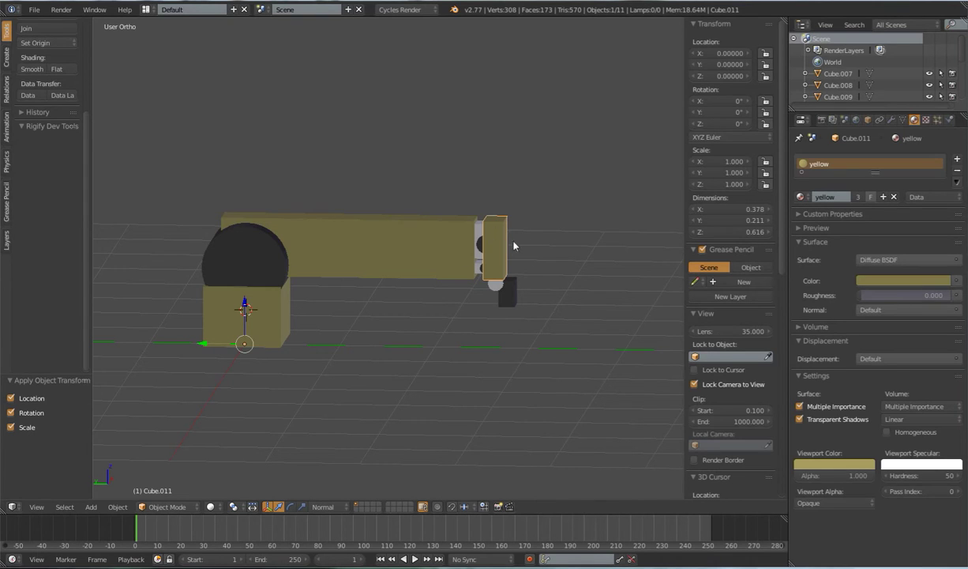
key("r")
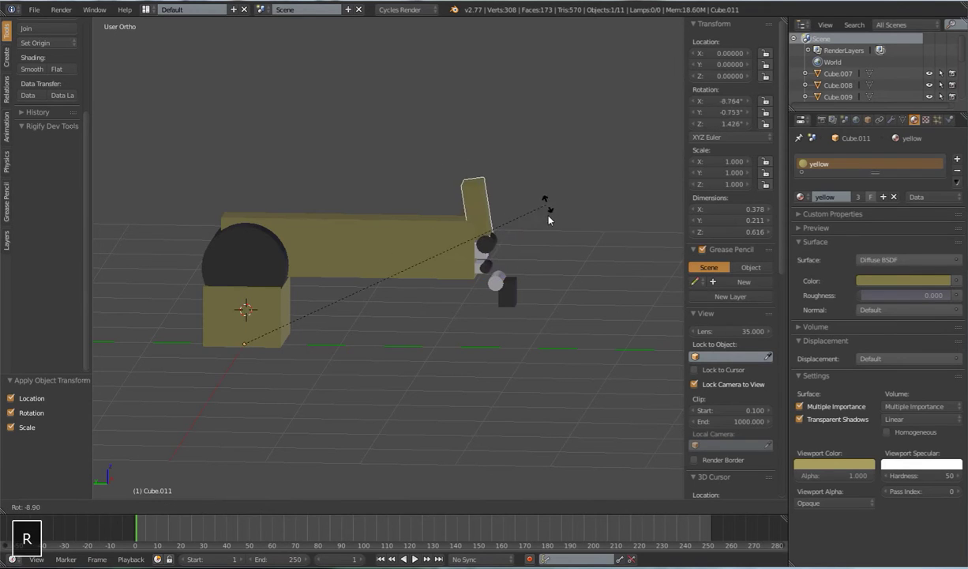
right_click(549, 208)
Move the yellow end block by about 0.124, 0.355 and 0.845 in X, Y and Z and scale it to about 1.099.
scroll(523, 251, "down", 3)
middle_click_drag(474, 286, 448, 318, "shift")
scroll(500, 291, "up", 2)
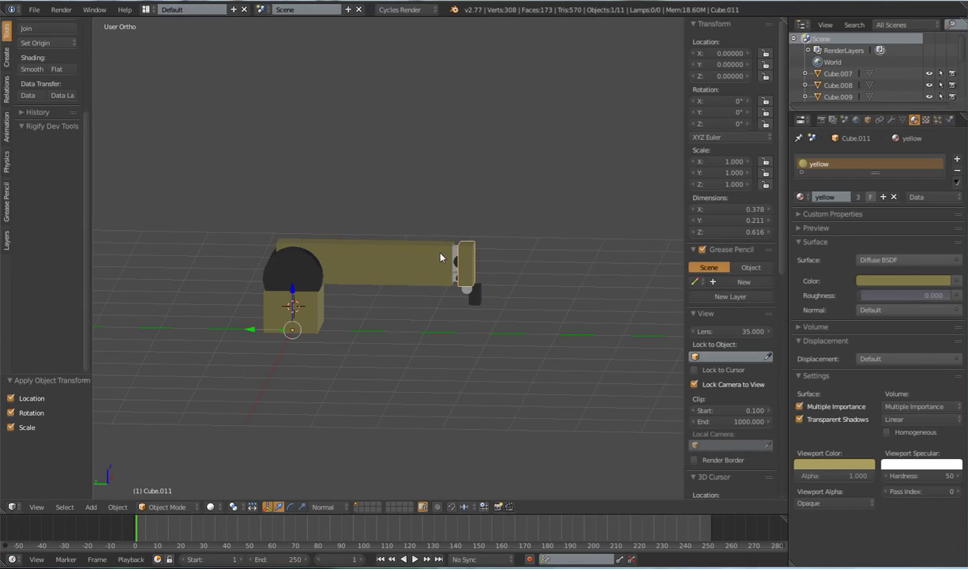
key("g")
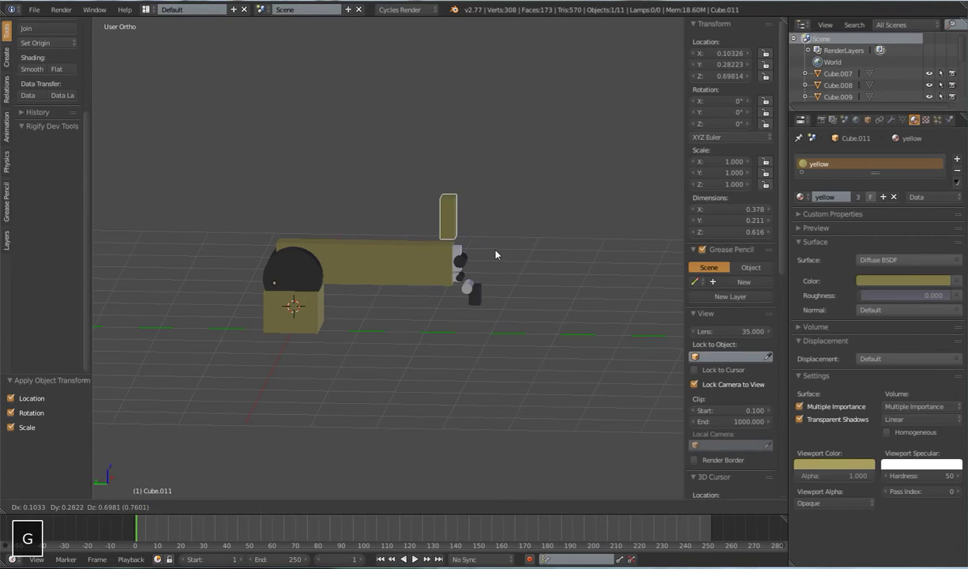
left_click(497, 247)
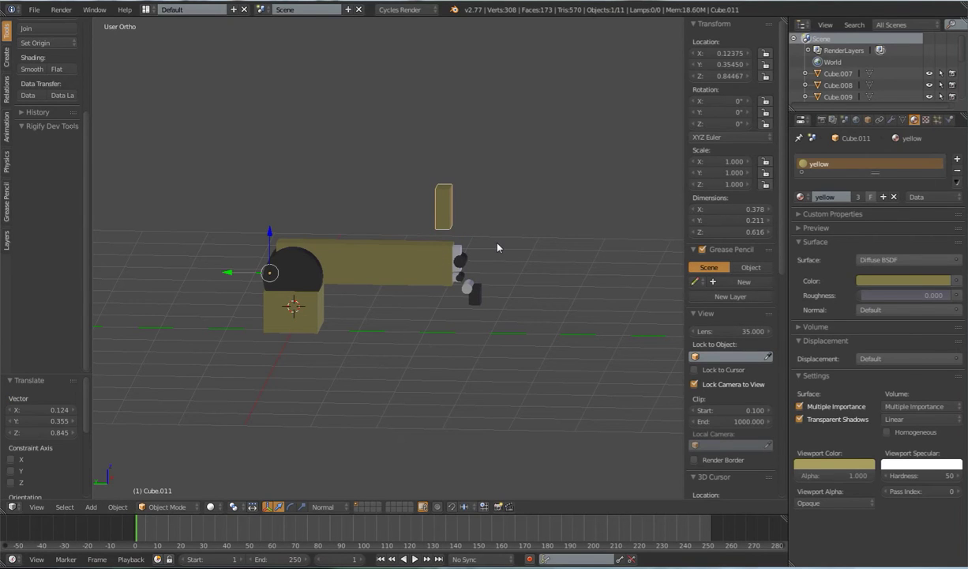
key("s")
left_click(522, 267)
Rotate the yellow end block by about -18° and clear its rotation.
key("r")
left_click(528, 174)
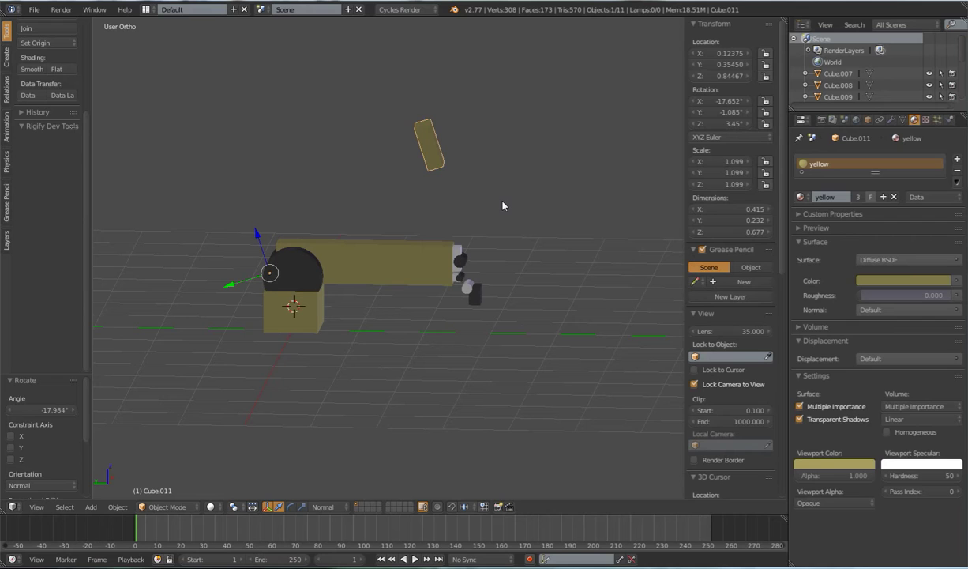
key("alt+r")
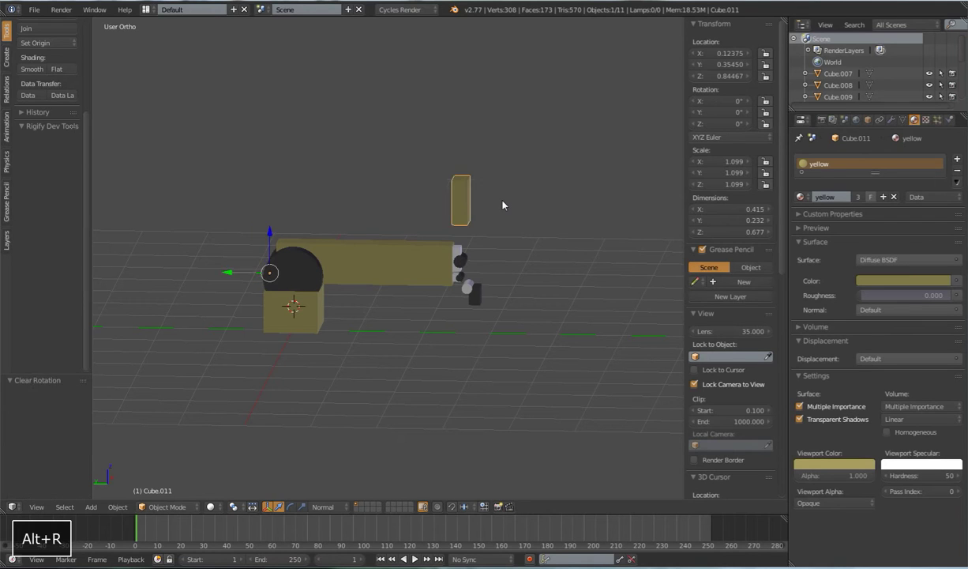
Clear the yellow end block's location and scale.
key("alt+g")
key("alt+s")
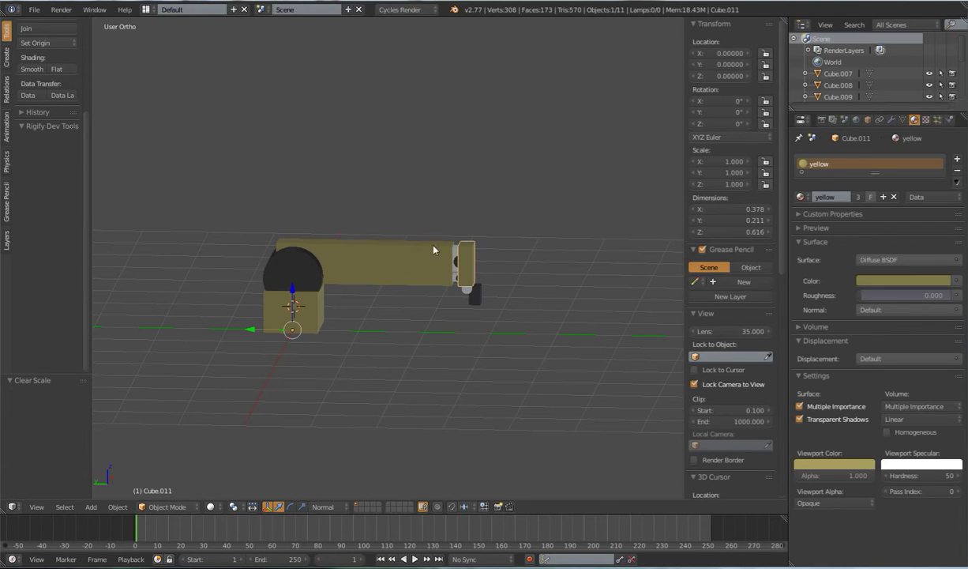
middle_click_drag(480, 273, 490, 312)
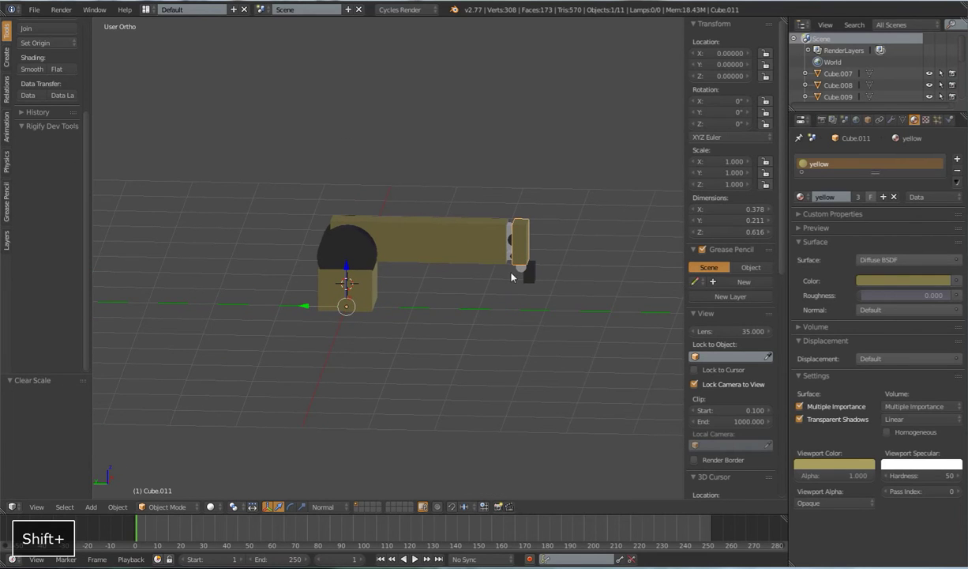
mouse_move(435, 275)
middle_mouse_down("shift")
mouse_move(422, 289)
mouse_move(444, 287)
middle_mouse_up("shift")
scroll(444, 288, "up", 2)
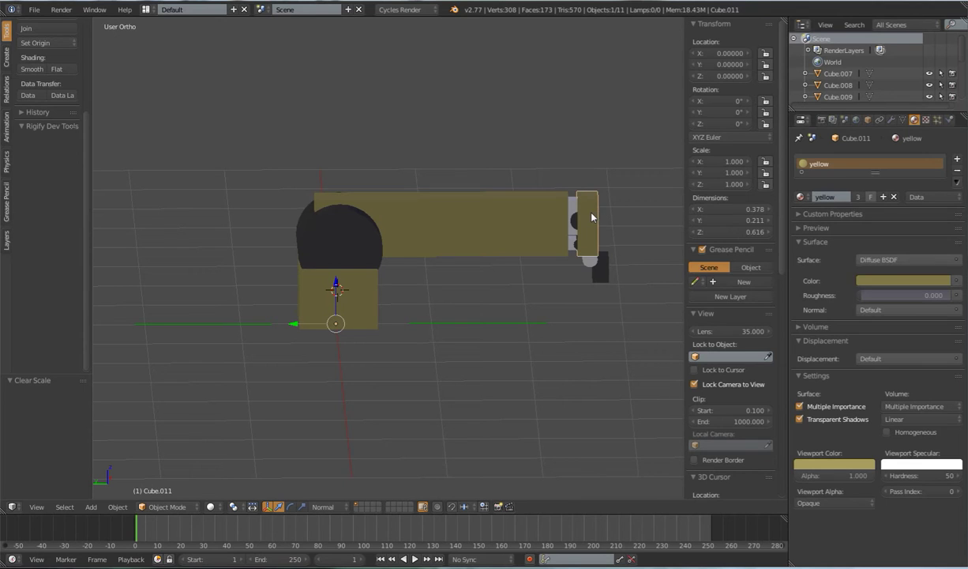
middle_click_drag(484, 304, 413, 309)
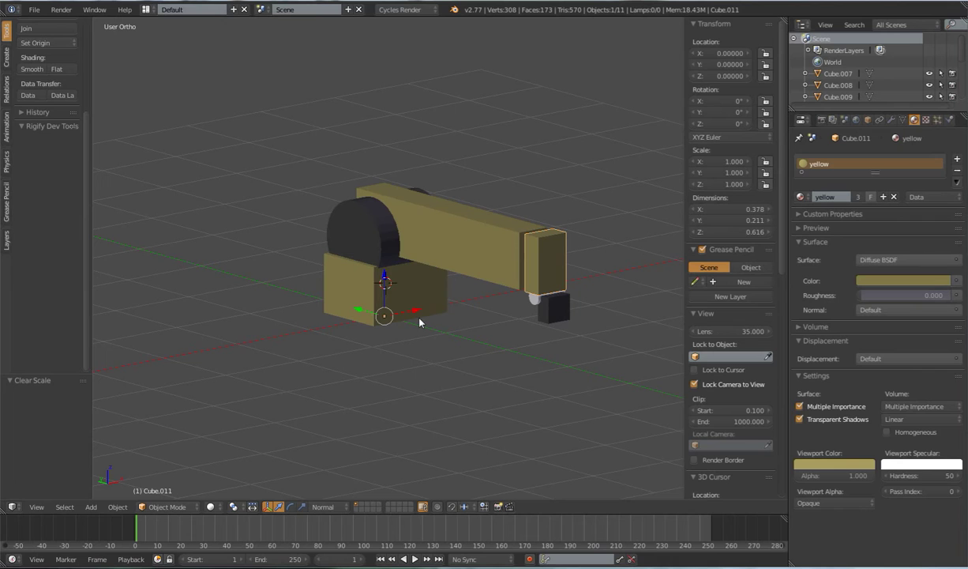
key("shift+a")
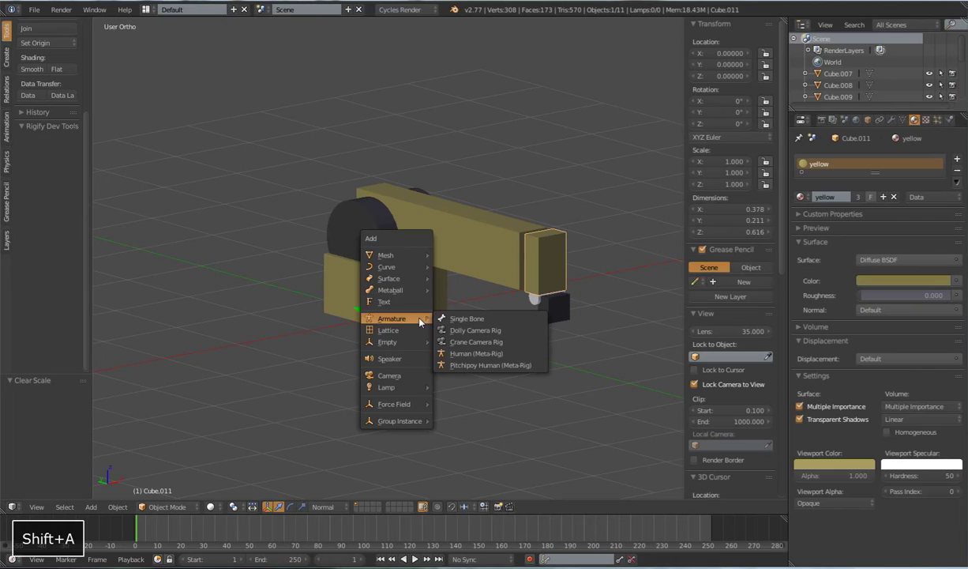
left_click(462, 318)
key("ctrl+z")
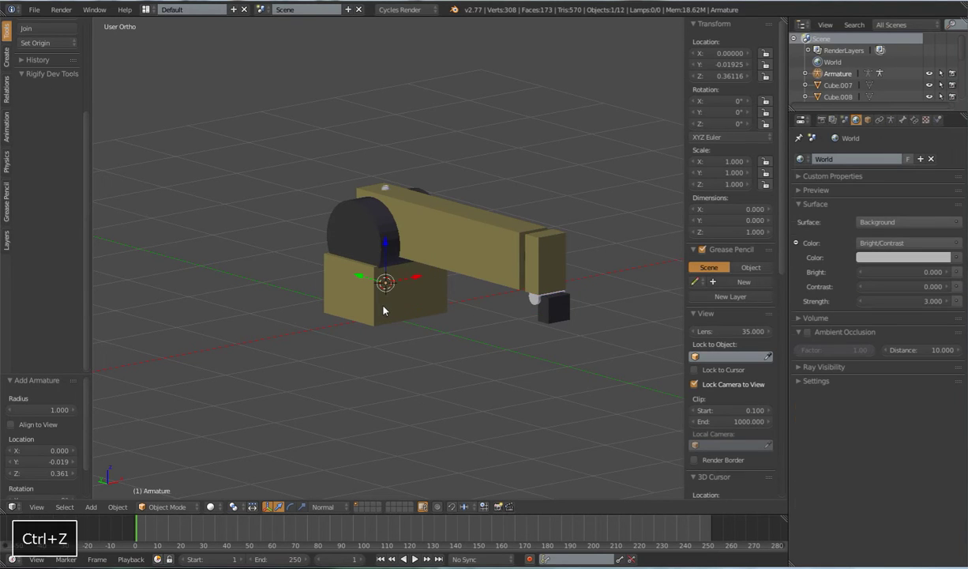
Snap the 3D cursor to the selected end block's origin and to the world centre.
key("shift+s")
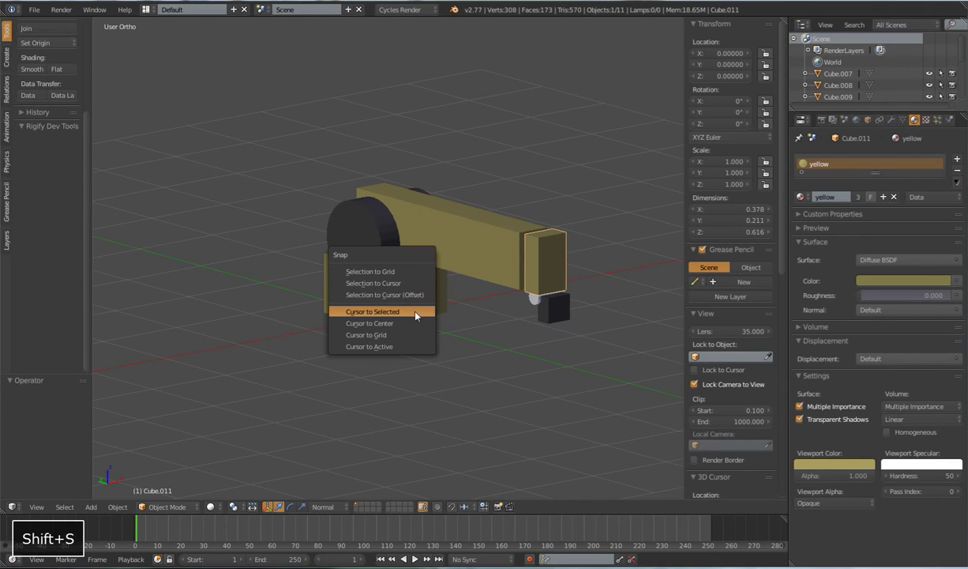
left_click(414, 313)
key("shift+s")
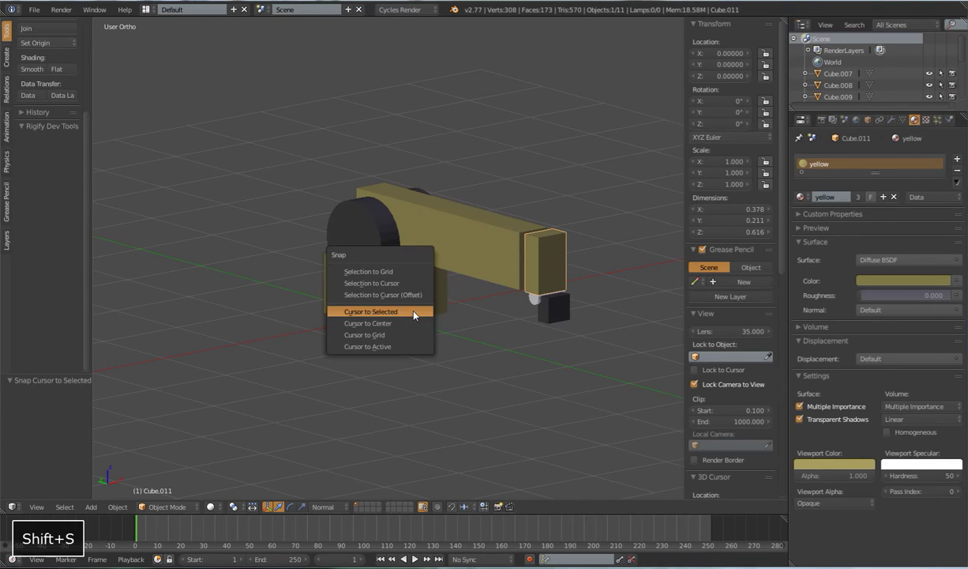
left_click(385, 320)
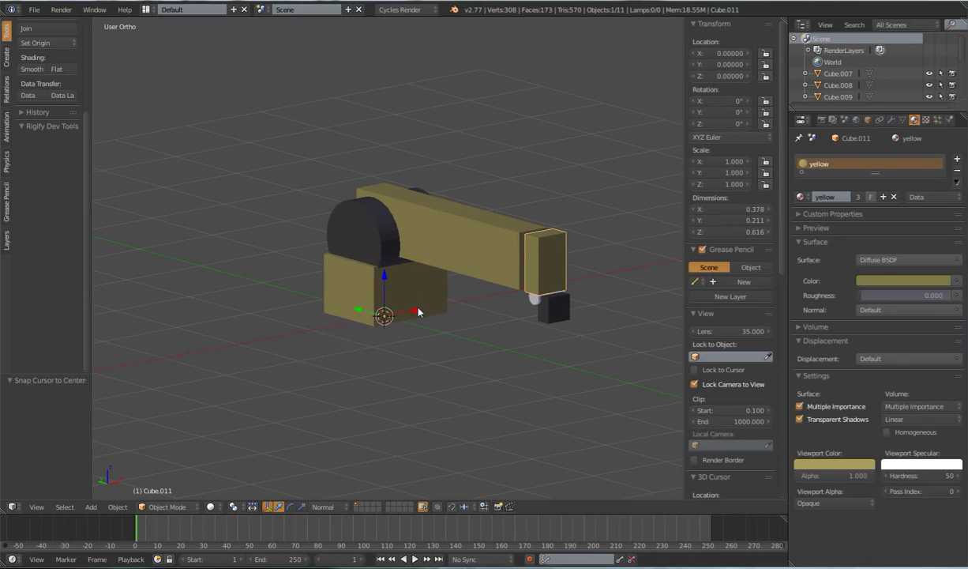
Add a single-bone armature at the 3D cursor.
key("shift+a")
mouse_move(395, 308)
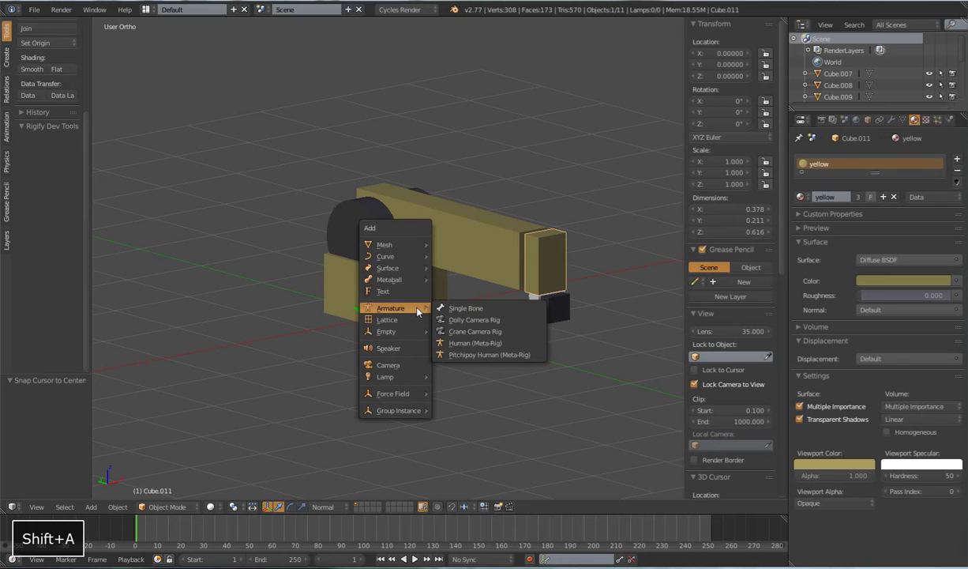
left_click(495, 309)
scroll(379, 322, "up", 1)
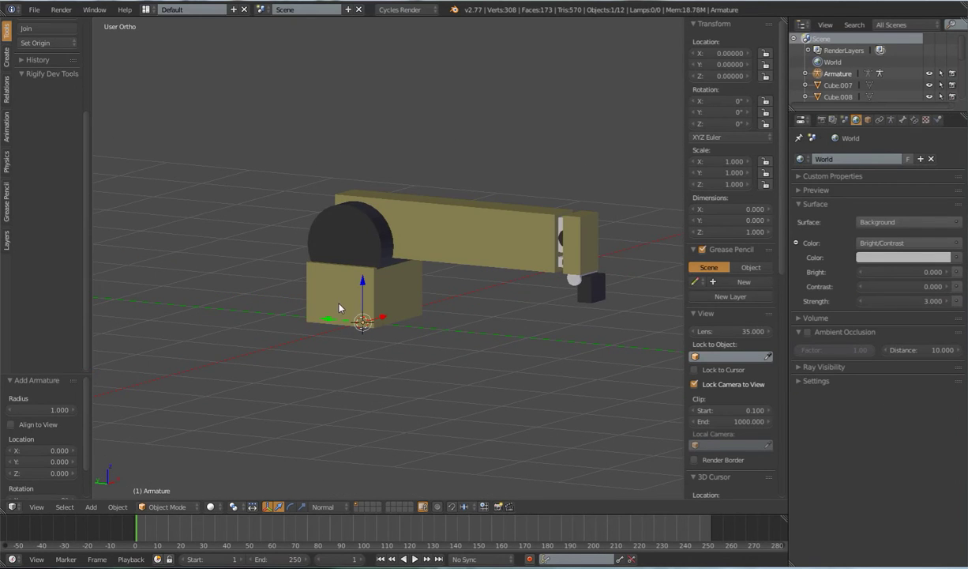
Select the base, black joint, long arm, end block and metal part in turn and examine the arm from the other side.
right_click(387, 292)
right_click(356, 237)
right_click(469, 221)
right_click(574, 231)
right_click(560, 233)
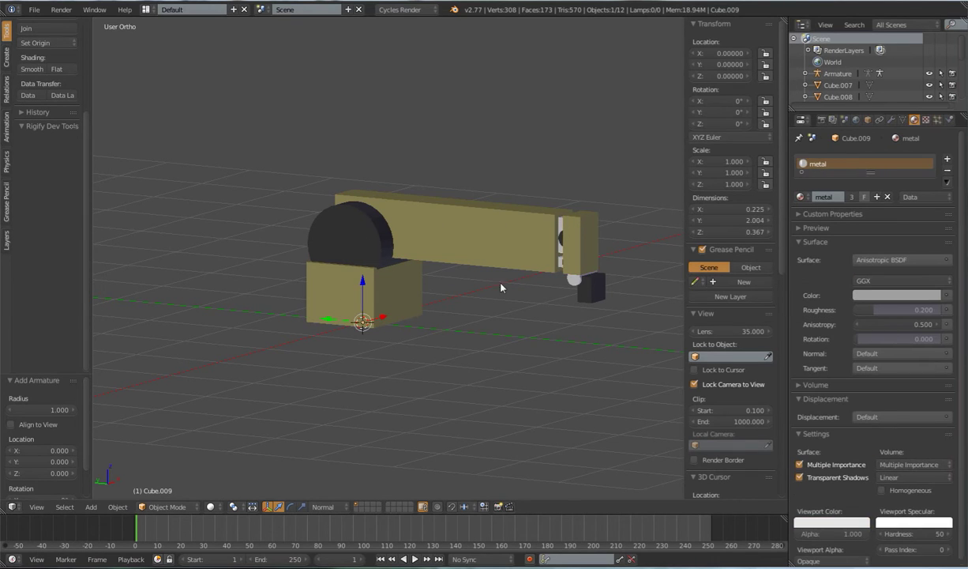
middle_click_drag(496, 300, 423, 297)
middle_click_drag(493, 305, 450, 317)
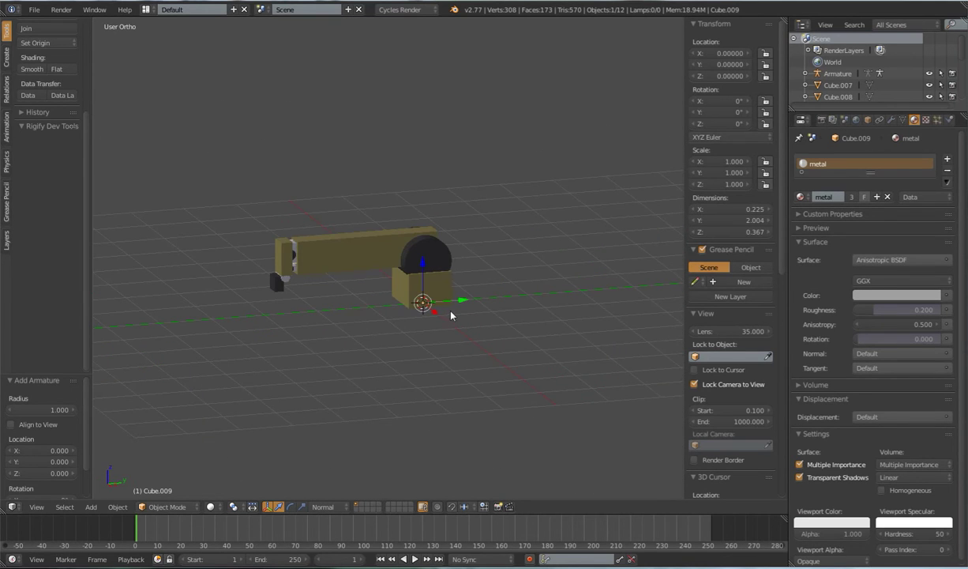
scroll(566, 238, "up", 3)
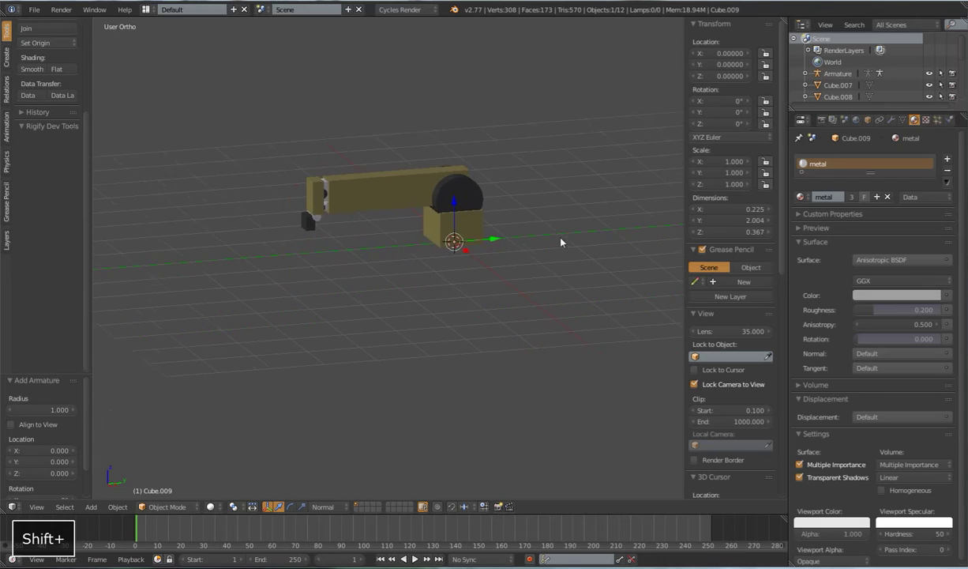
Enable X-Ray and Axes in the armature's display settings.
middle_click_drag(575, 244, 544, 282, "shift")
scroll(549, 278, "up", 2)
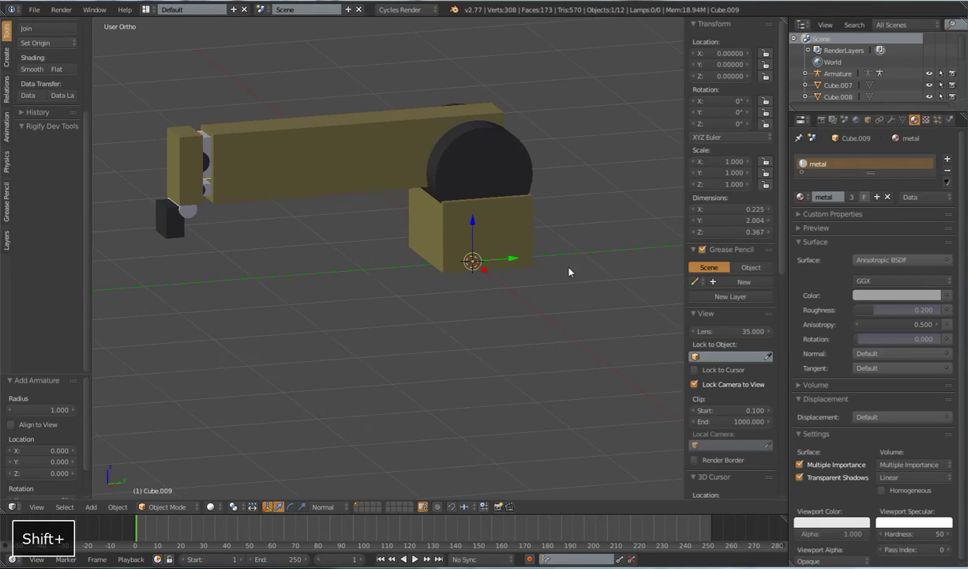
right_click(470, 262)
left_click(891, 120)
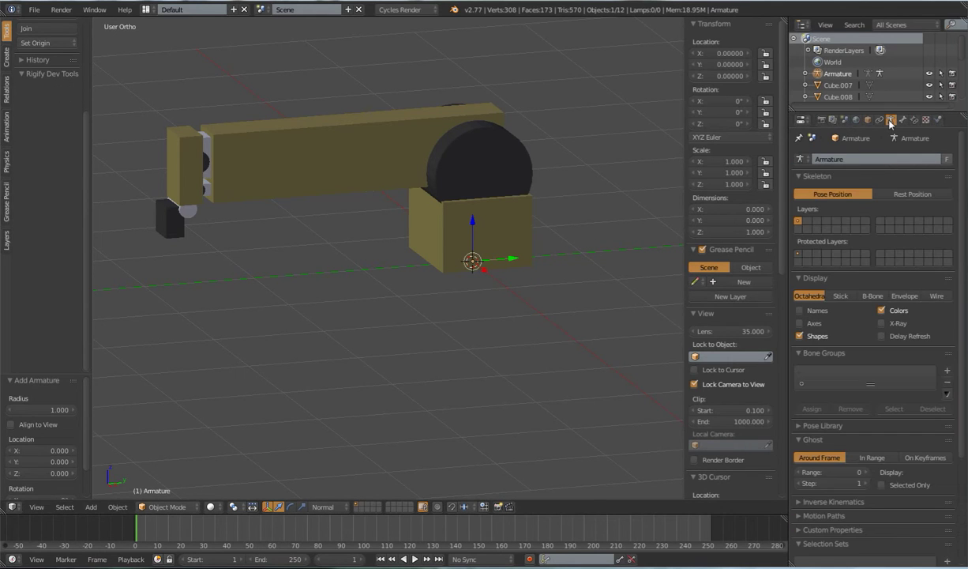
left_click(881, 323)
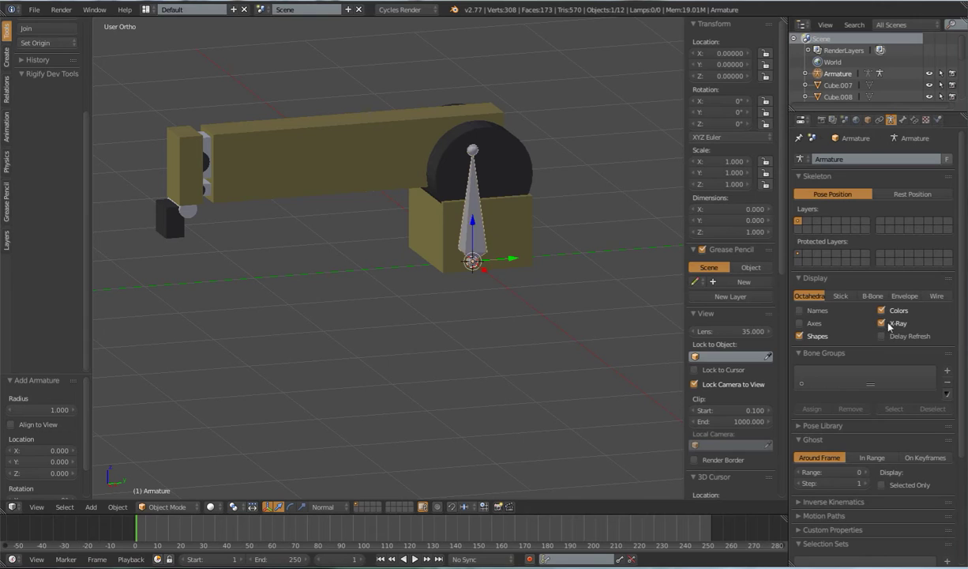
left_click(882, 311)
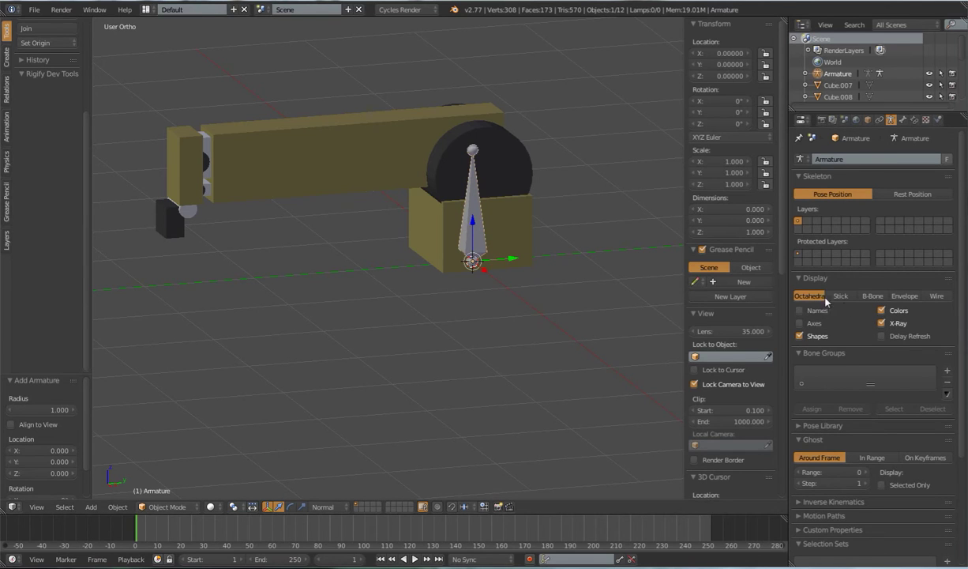
left_click(800, 323)
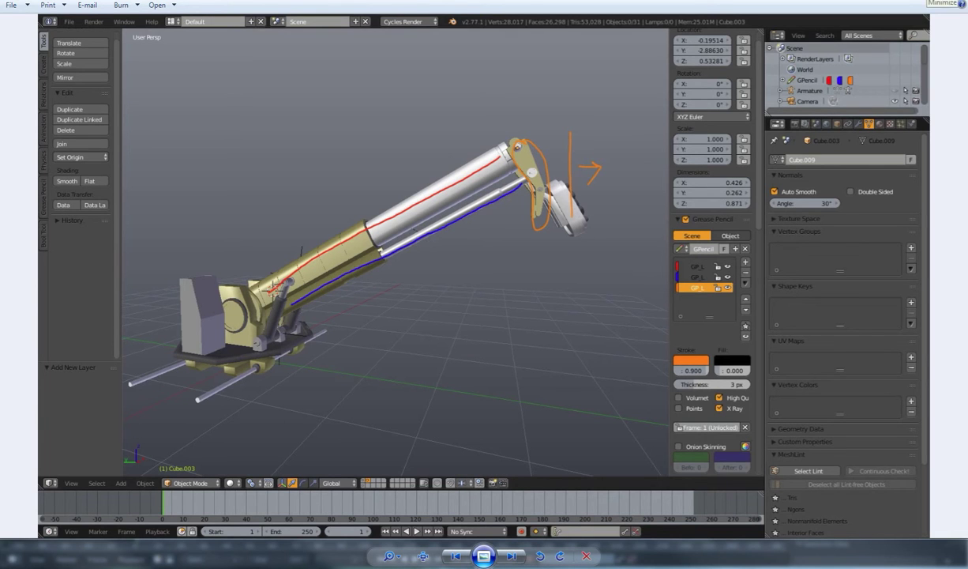
Minimize the reference image and show the arm and its bone in the left orthographic view in Blender.
left_click(957, 3)
middle_click_drag(417, 225, 494, 342)
key("KP_3")
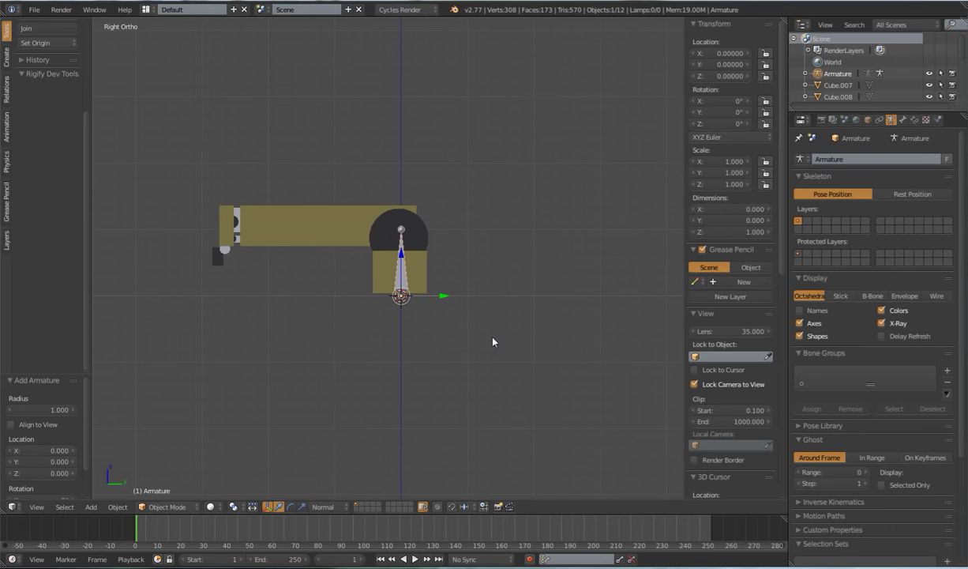
key("ctrl+KP_3")
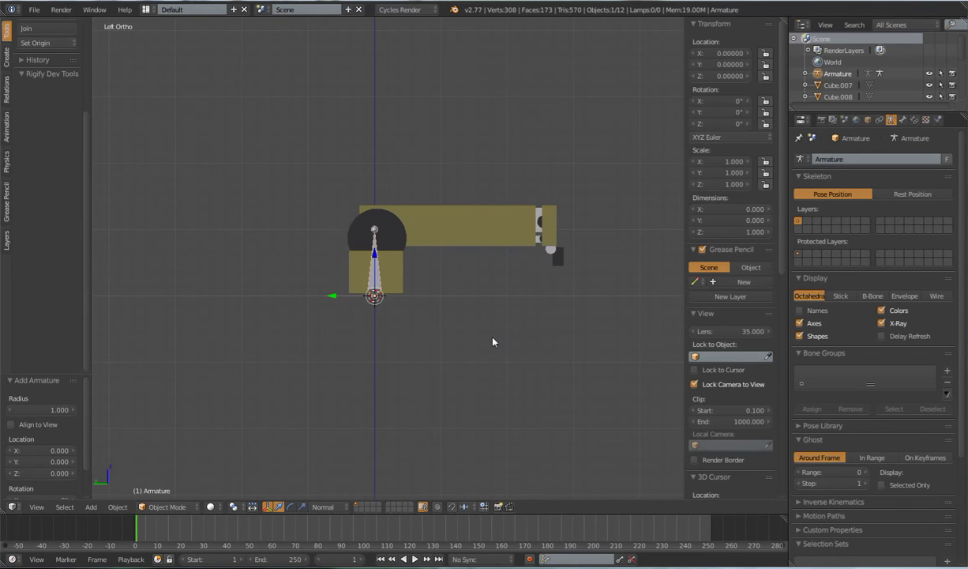
middle_click_drag(478, 325, 472, 335, "shift")
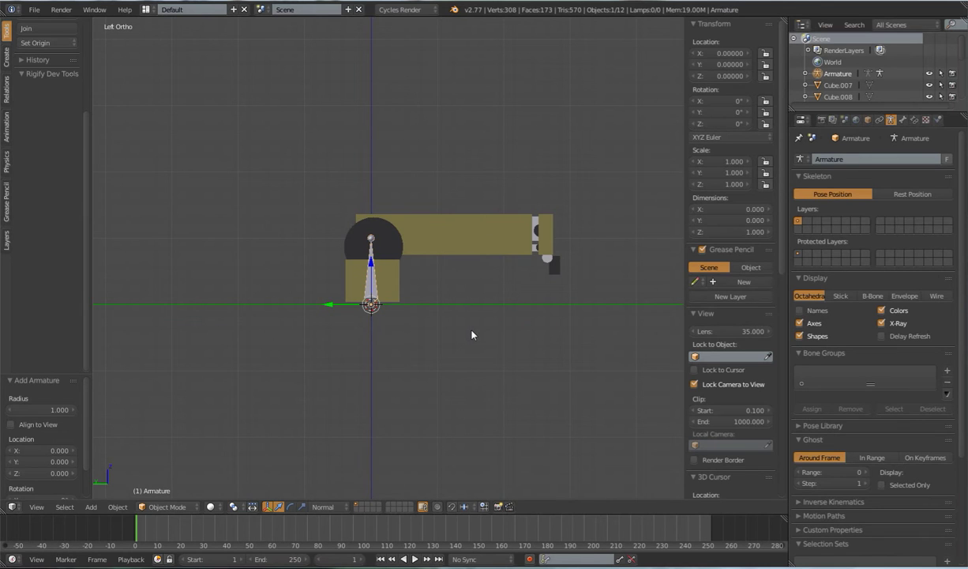
scroll(472, 330, "up", 5)
middle_click_drag(472, 331, 451, 318, "shift")
scroll(451, 284, "down", 2)
scroll(451, 318, "down", 2)
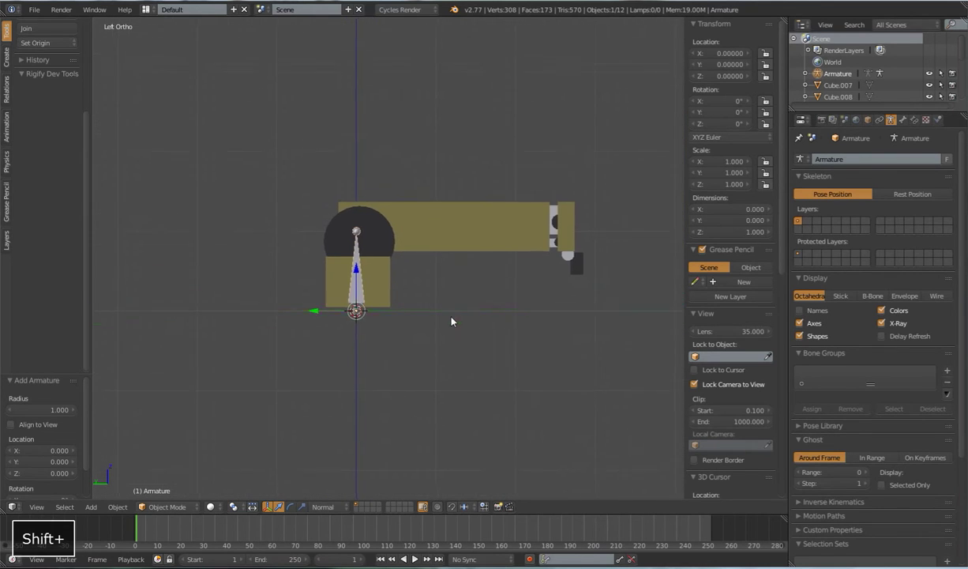
Put the armature in Edit Mode, select the whole bone and then only its tip at the black joint.
key("Tab")
scroll(451, 317, "up", 3)
middle_click_drag(514, 309, 497, 284, "shift")
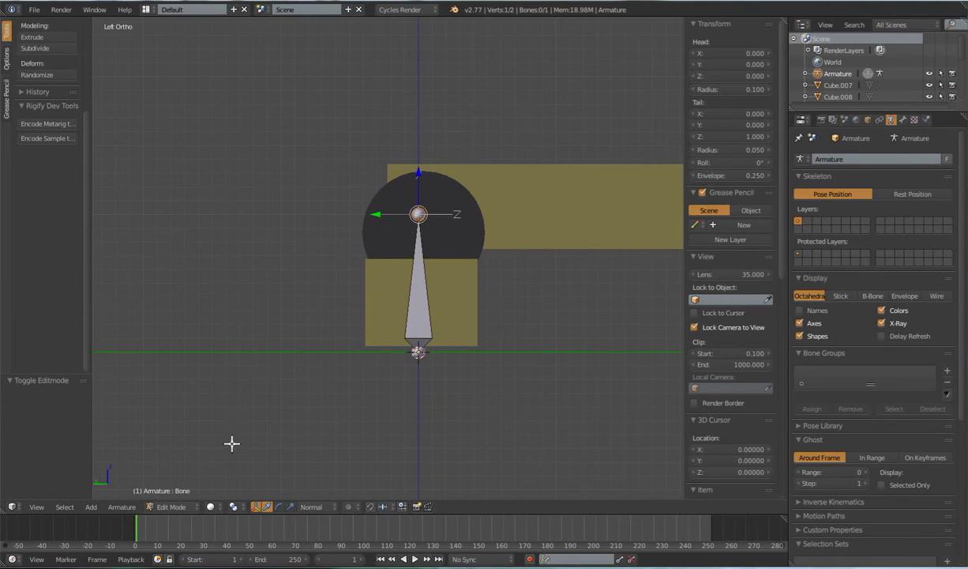
scroll(422, 289, "down", 2)
left_click(401, 269)
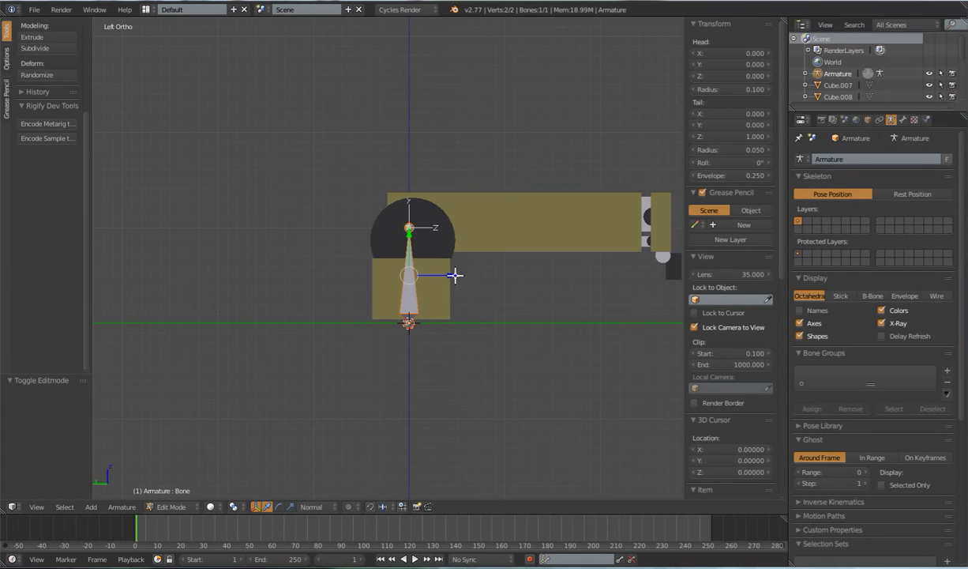
middle_click_drag(455, 275, 439, 288, "shift")
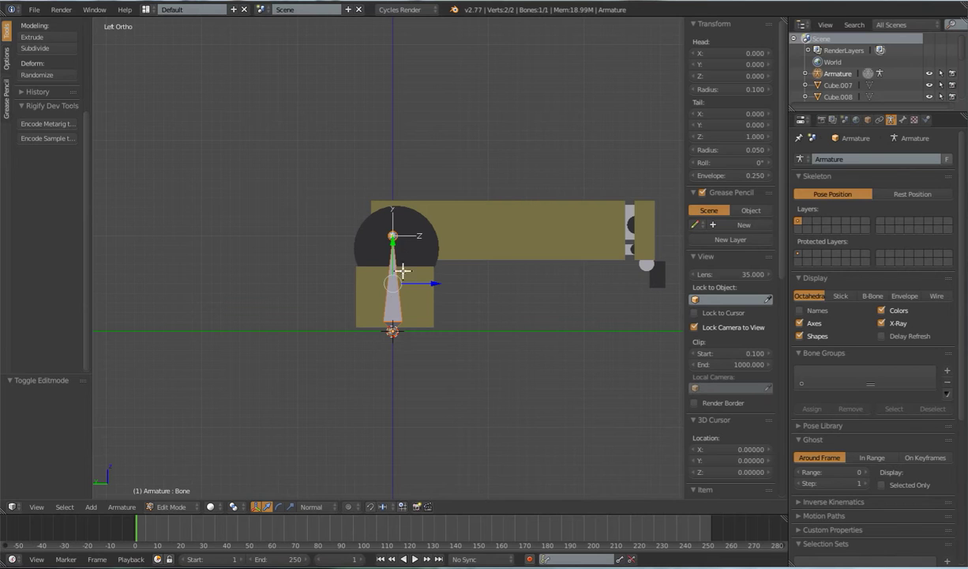
scroll(401, 281, "up", 2)
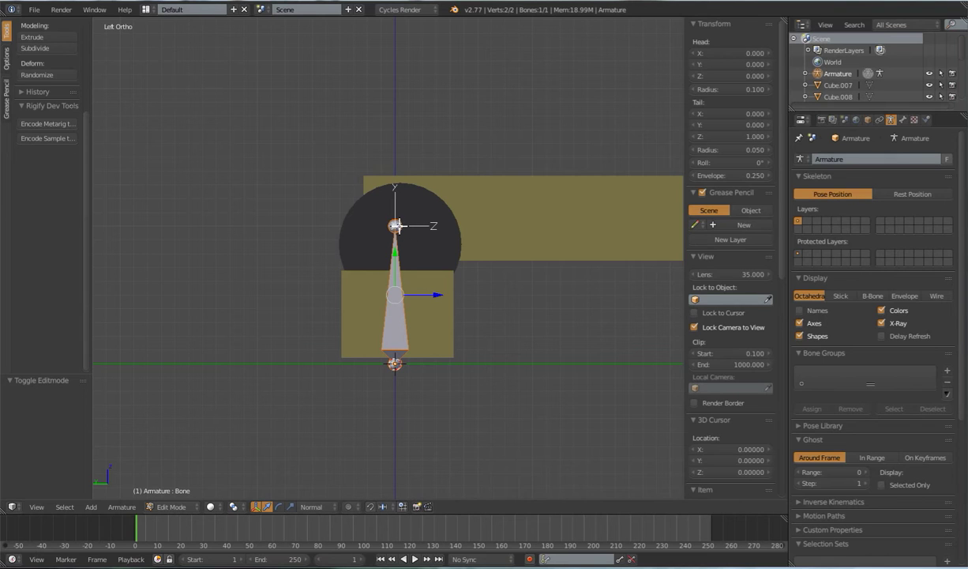
left_click(395, 225)
Switch the armature to Pose Mode with its bone selected, and return to Edit Mode.
key("ctrl+Tab")
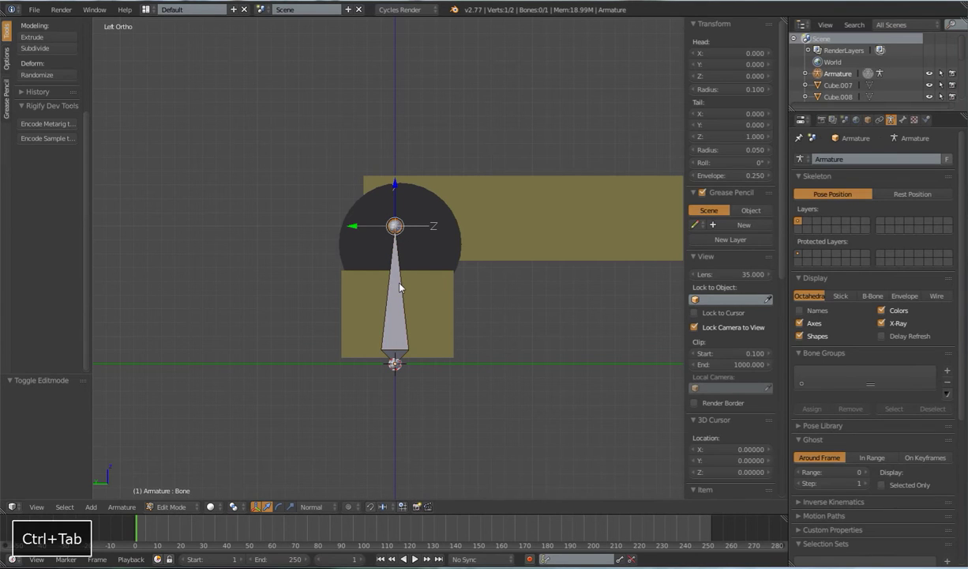
right_click(384, 274)
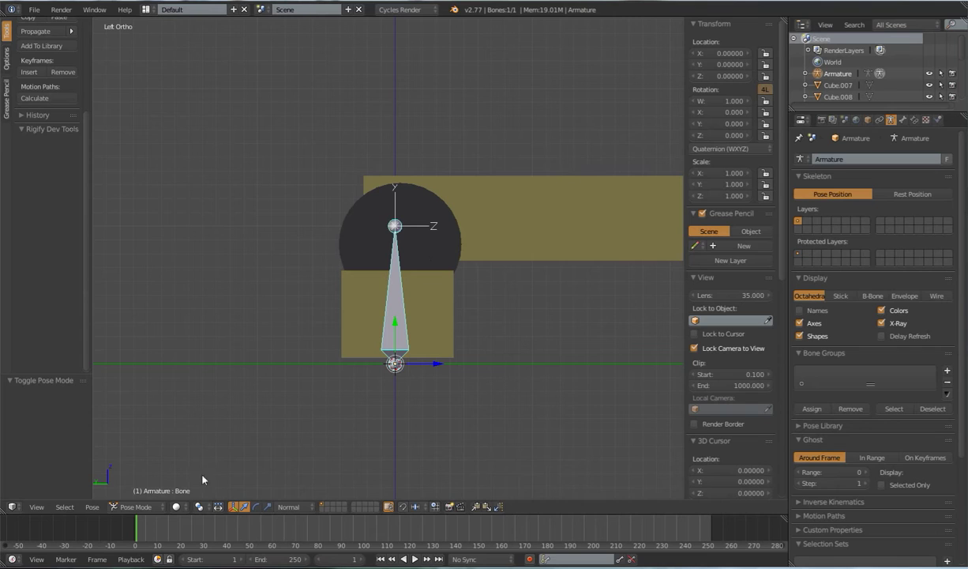
left_click(138, 509)
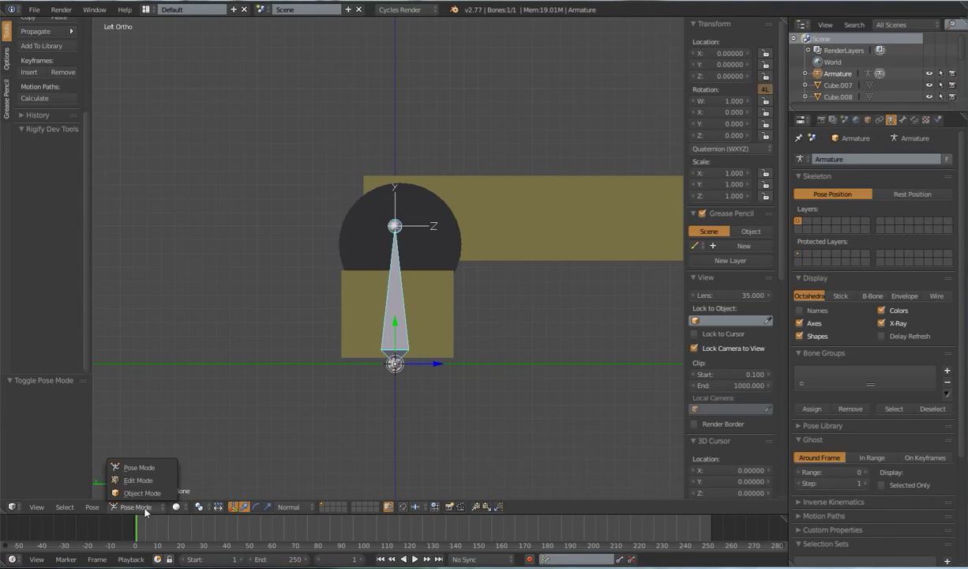
left_click(141, 467)
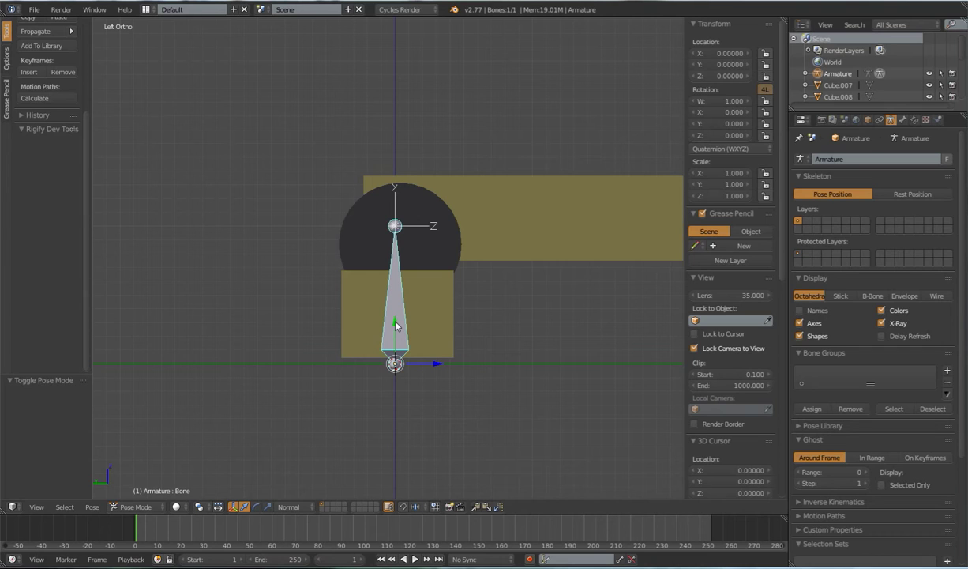
scroll(408, 327, "down", 3)
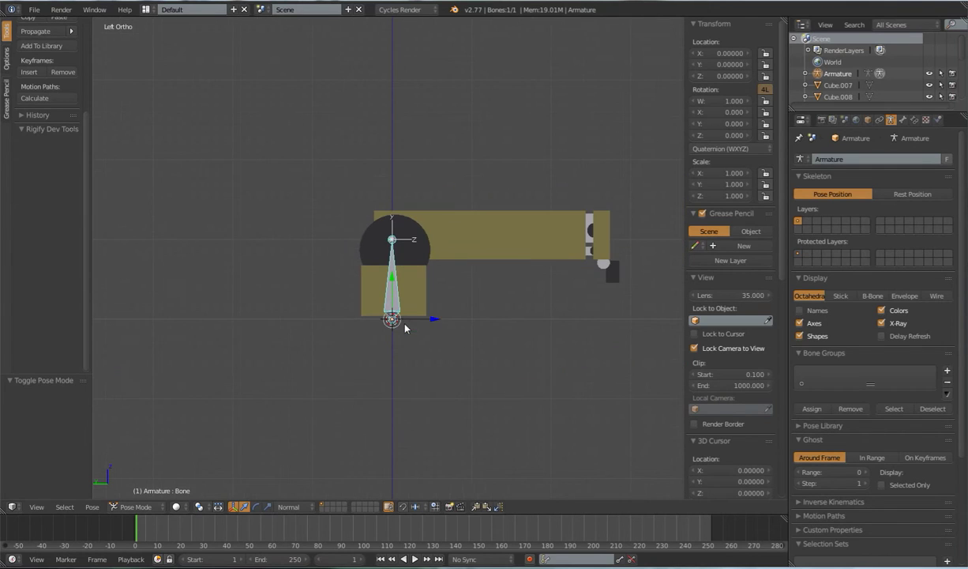
middle_click_drag(432, 327, 432, 324, "shift")
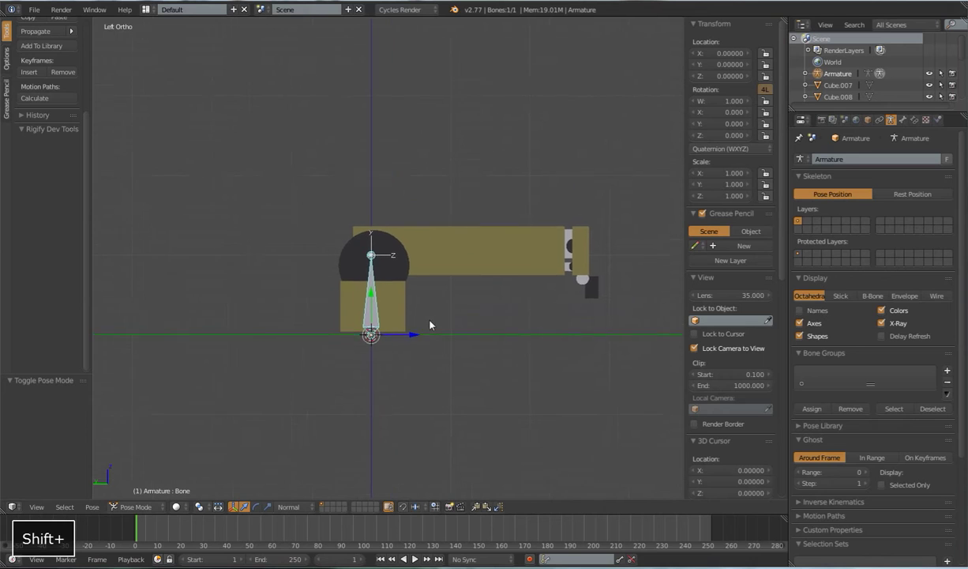
scroll(307, 302, "up", 2)
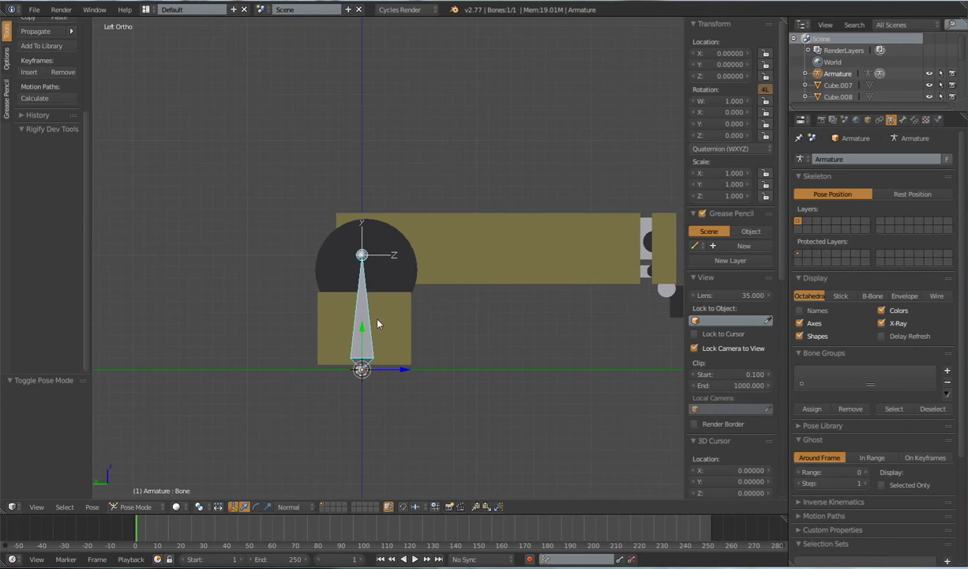
scroll(379, 321, "down", 4)
key("Tab")
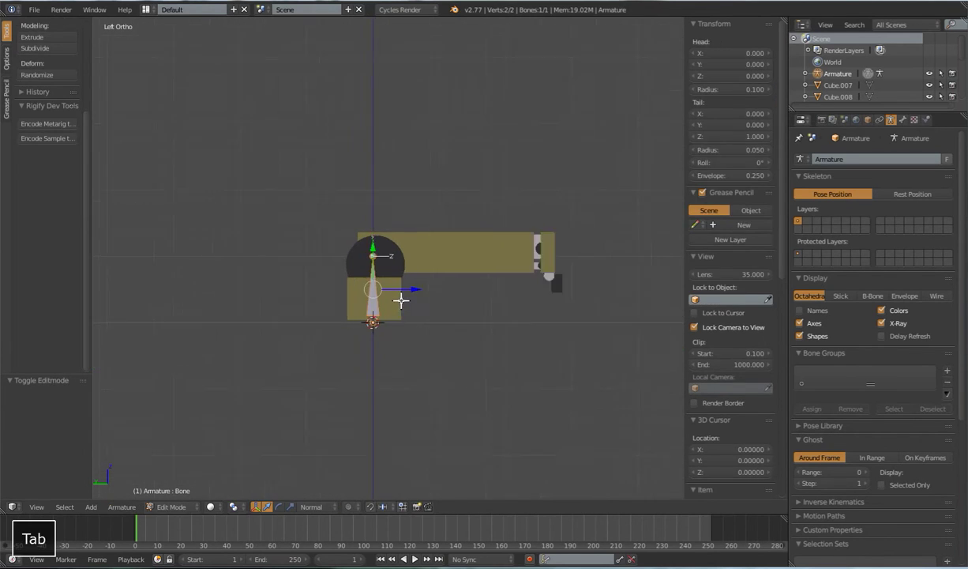
Rotate the bone's selected tip -90° about the global X axis so the bone lies along the ground.
scroll(418, 308, "up", 5)
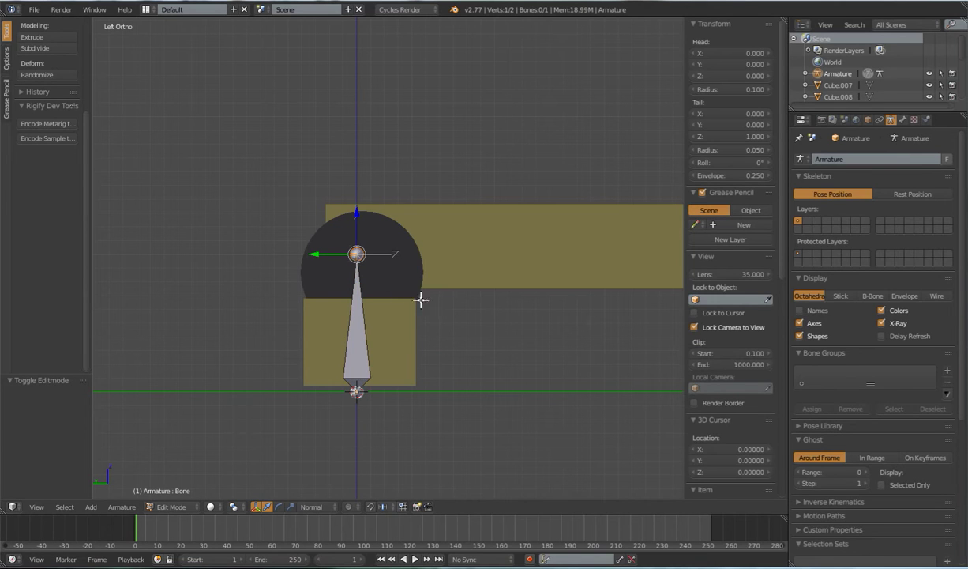
key("r")
key("x")
key("minus")
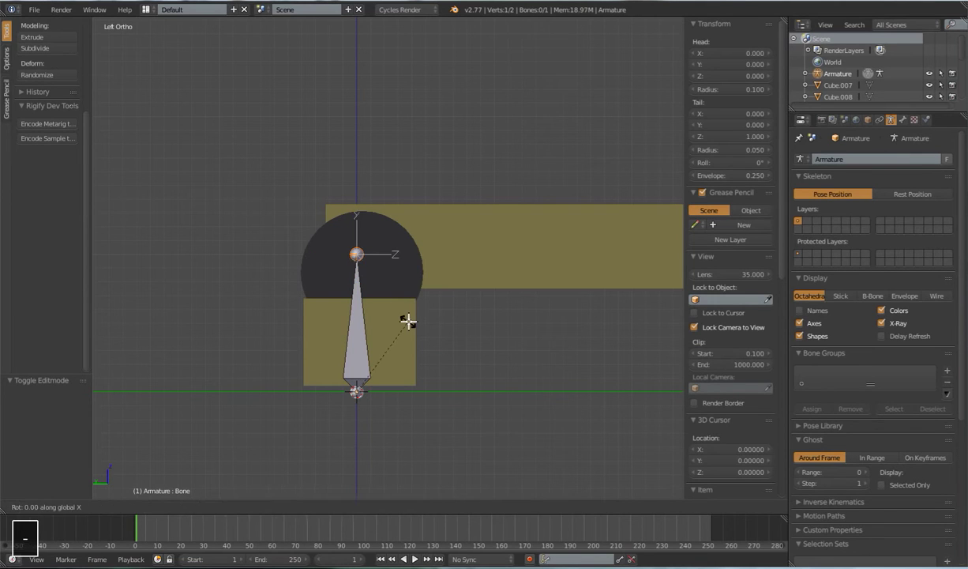
key("9")
key("0")
key("Return")
Inspect the rotated bone in perspective-angled view, selecting its base and tip joints in turn.
scroll(411, 332, "down", 3)
middle_click_drag(417, 348, 434, 336)
scroll(434, 335, "up", 3)
middle_click_drag(396, 308, 328, 371, "shift")
scroll(385, 345, "up", 3)
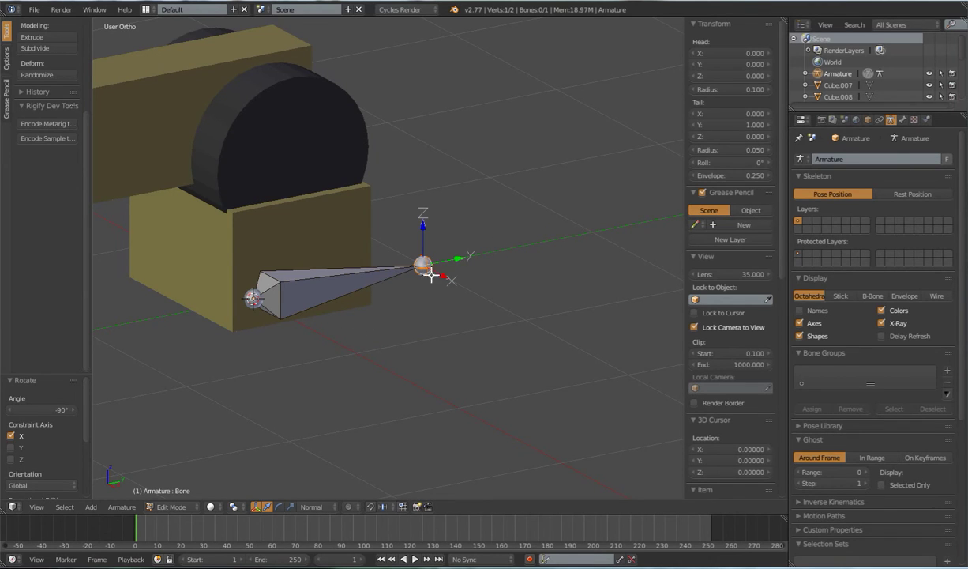
middle_click_drag(439, 305, 456, 324)
scroll(297, 313, "up", 2)
right_click(256, 319)
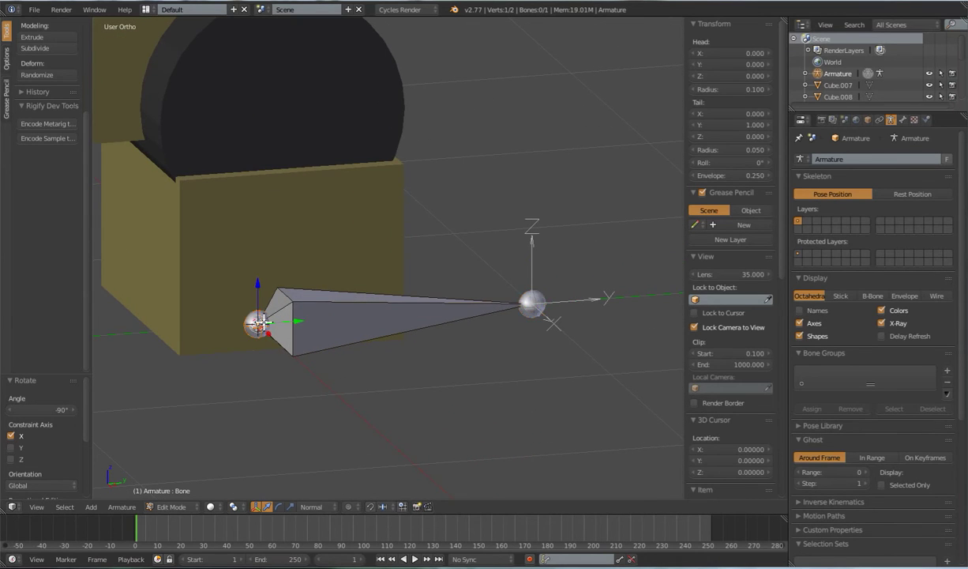
right_click(523, 295)
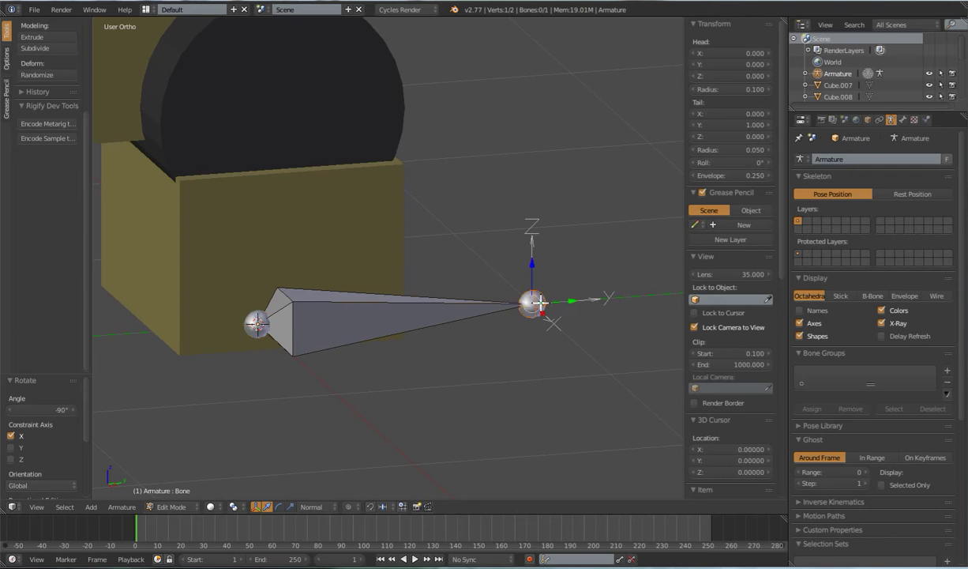
right_click(269, 319)
right_click(530, 301)
right_click(262, 316)
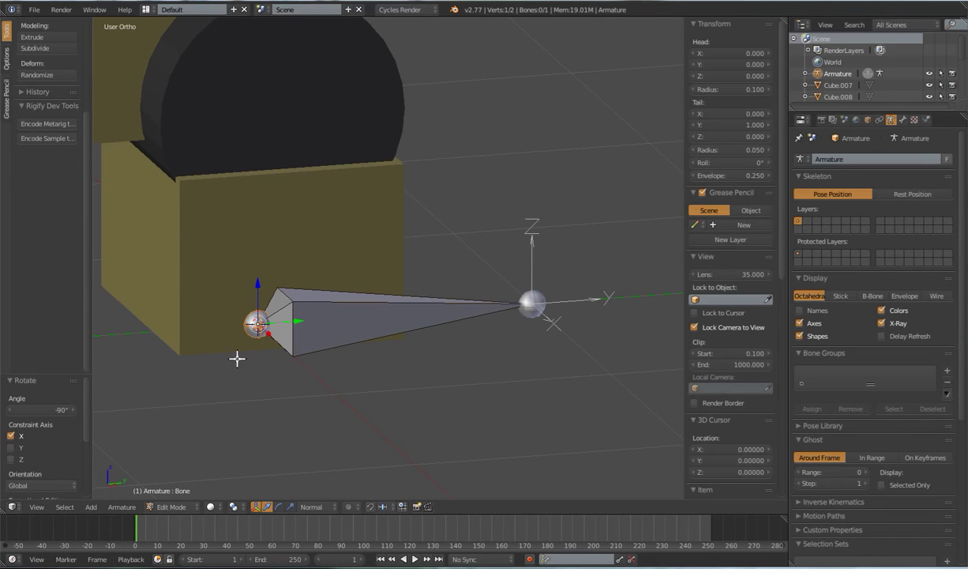
Switch the armature to Pose Mode, select the whole bone and try rotating it freely.
scroll(346, 364, "down", 3)
middle_click_drag(369, 361, 396, 359, "shift")
scroll(397, 360, "up", 1)
key("Tab")
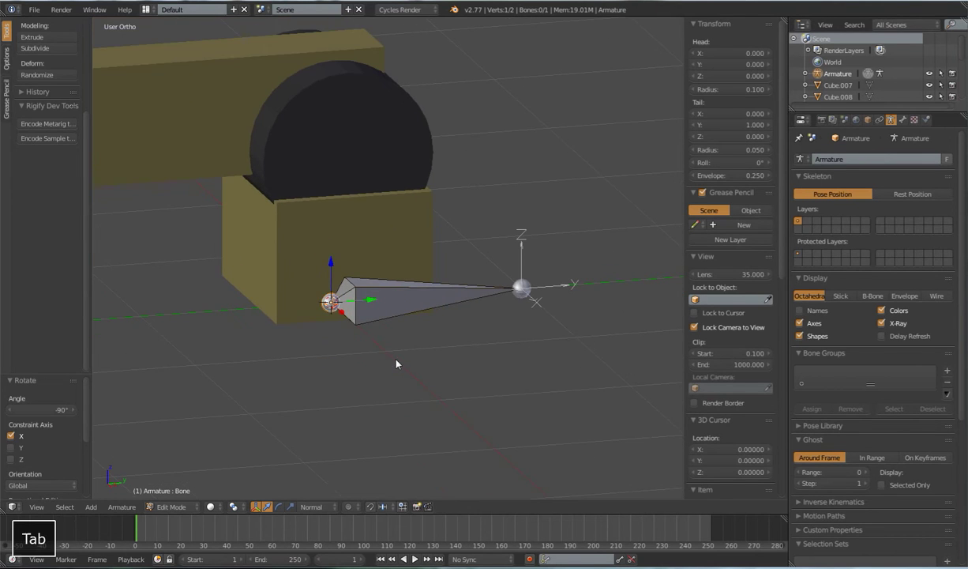
right_click(380, 301)
middle_click_drag(481, 340, 445, 331)
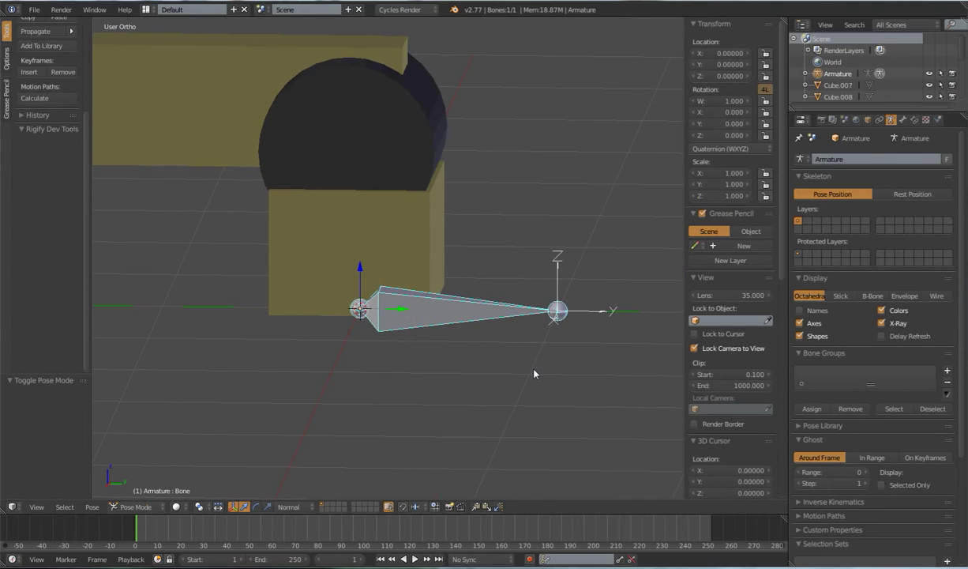
key("r")
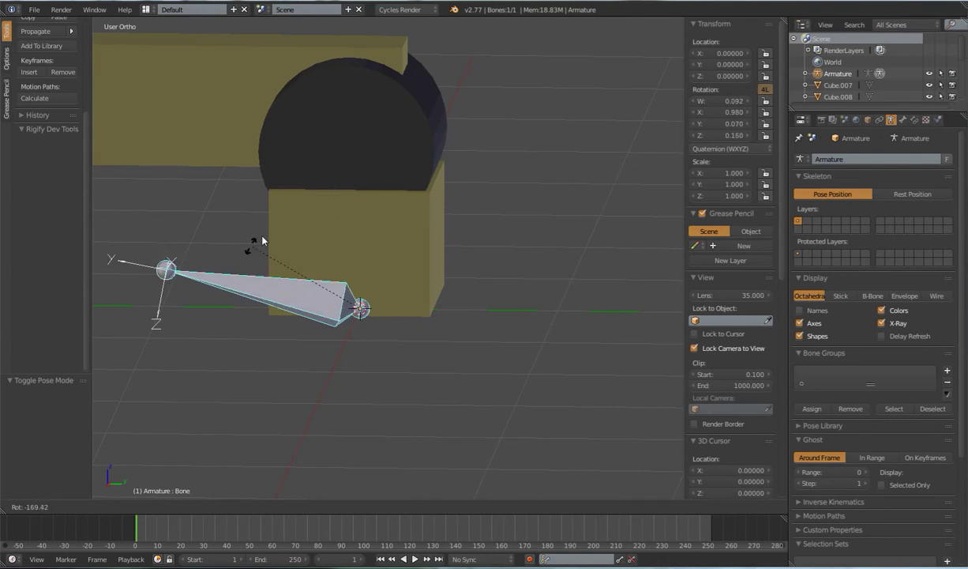
right_click(494, 354)
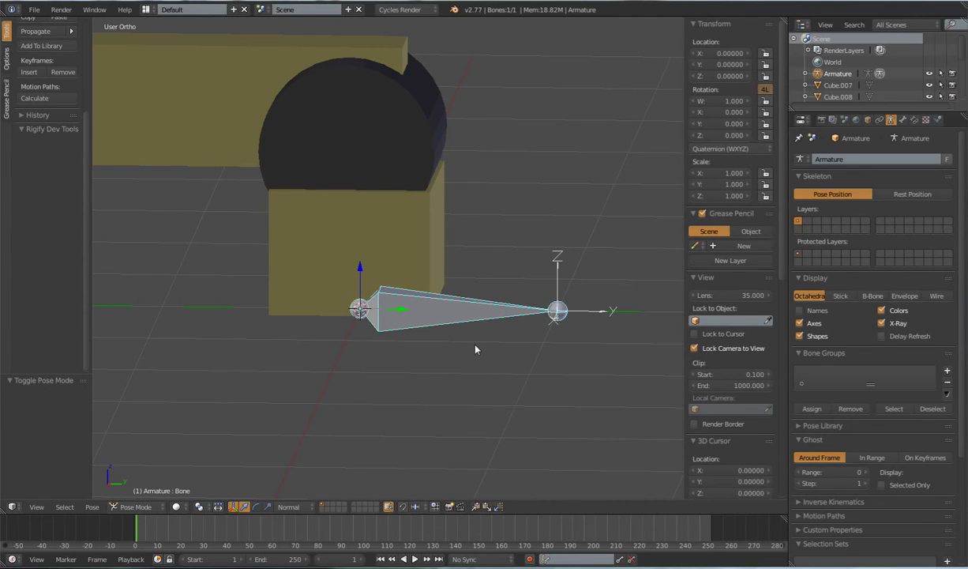
Move the posed bone freely off the world centre, and clear its pose location and scale.
key("g")
left_click(502, 283)
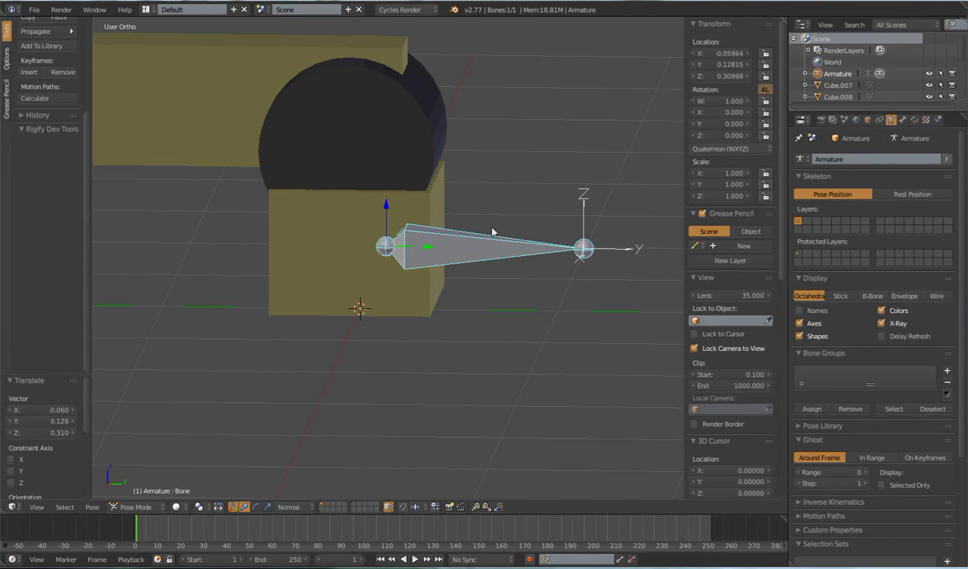
key("g")
right_click(494, 335)
key("alt+g")
key("alt+s")
Move the posed bone about 0.494 along the Y axis, and clear its location and scale again.
key("g")
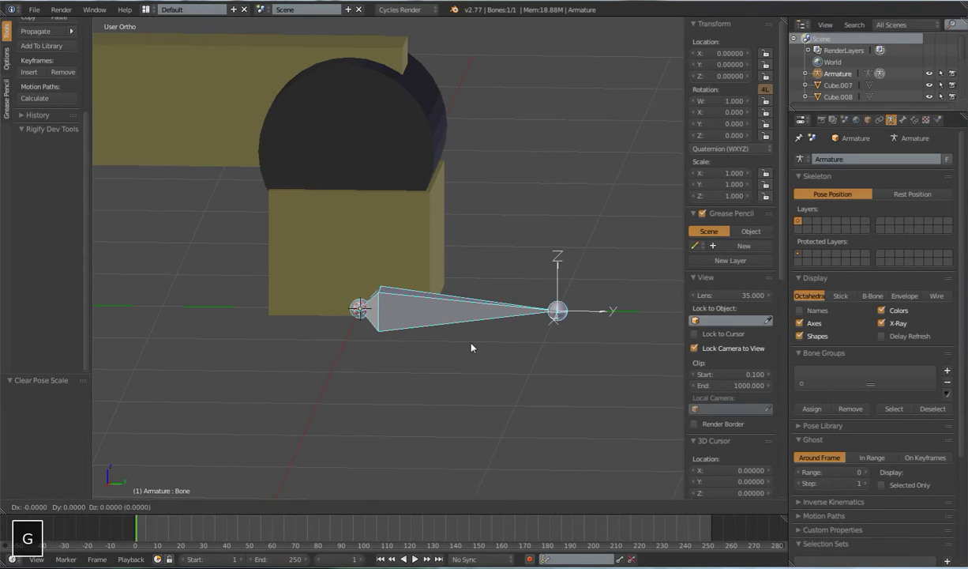
key("y")
left_click(567, 349)
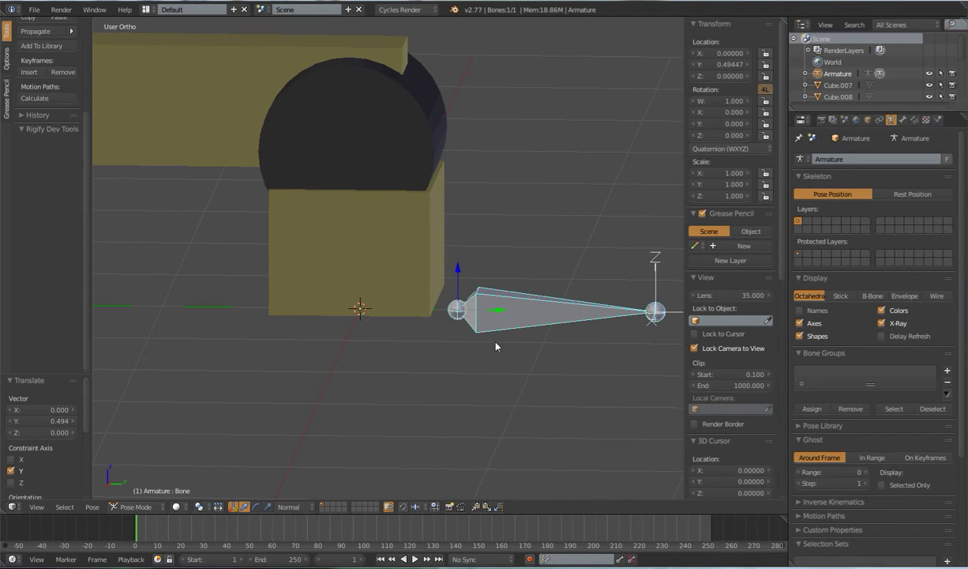
key("alt+g")
key("alt+s")
mouse_move(491, 340)
middle_mouse_down()
mouse_move(478, 399)
mouse_move(491, 321)
middle_mouse_up()
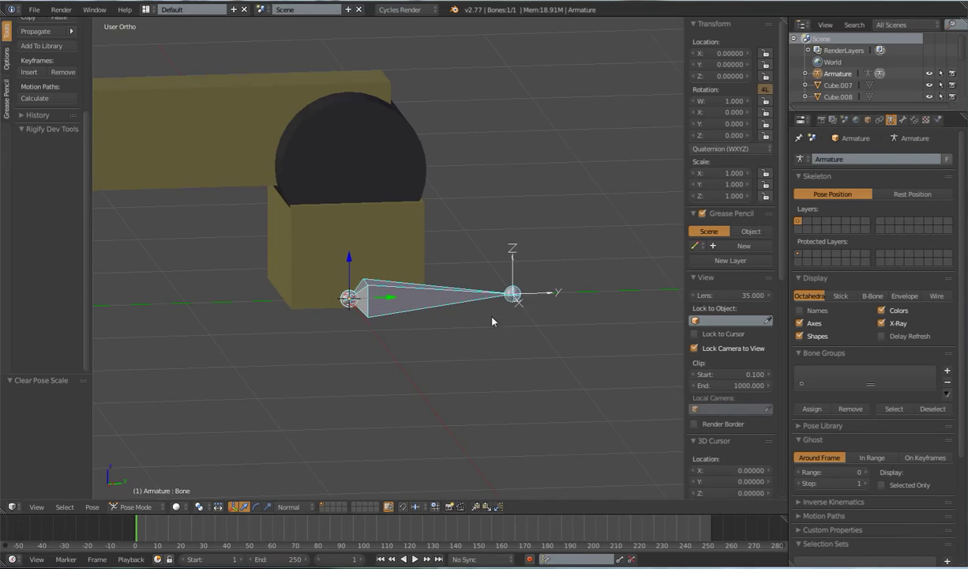
Return to Edit Mode, extrude a second bone about 0.78 along Y from the bone's tip, and undo the extrusion.
key("Tab")
right_click(509, 291)
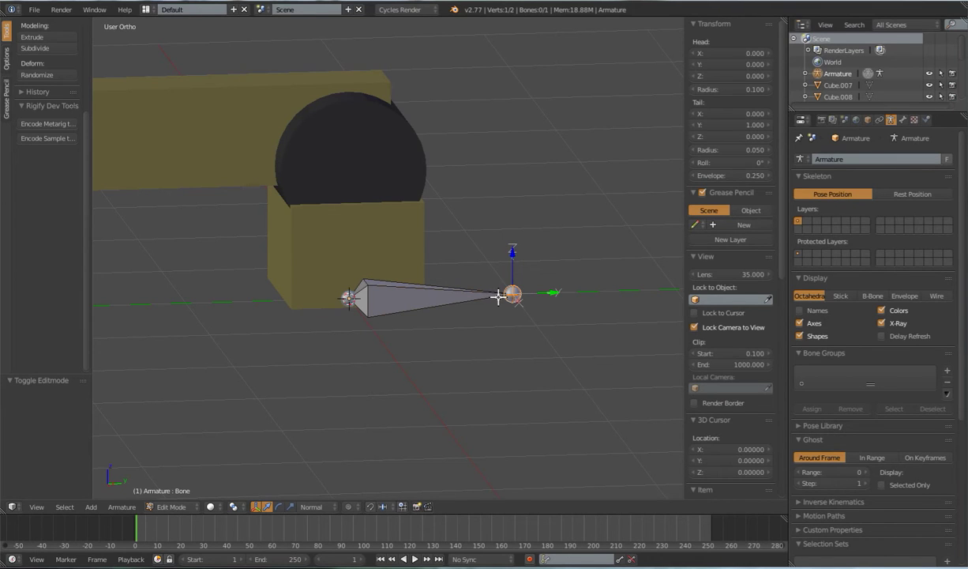
scroll(496, 296, "down", 2)
key("e")
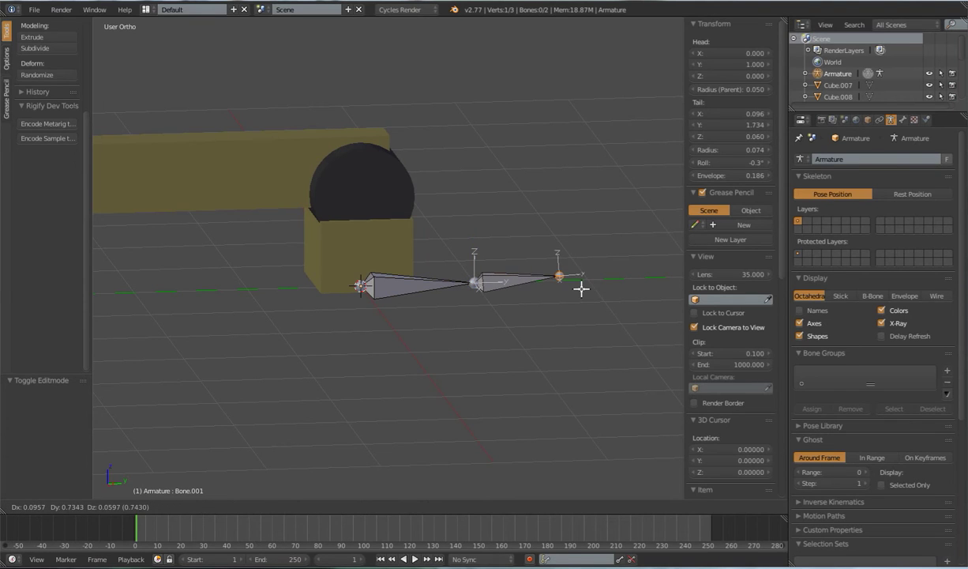
left_click(586, 286)
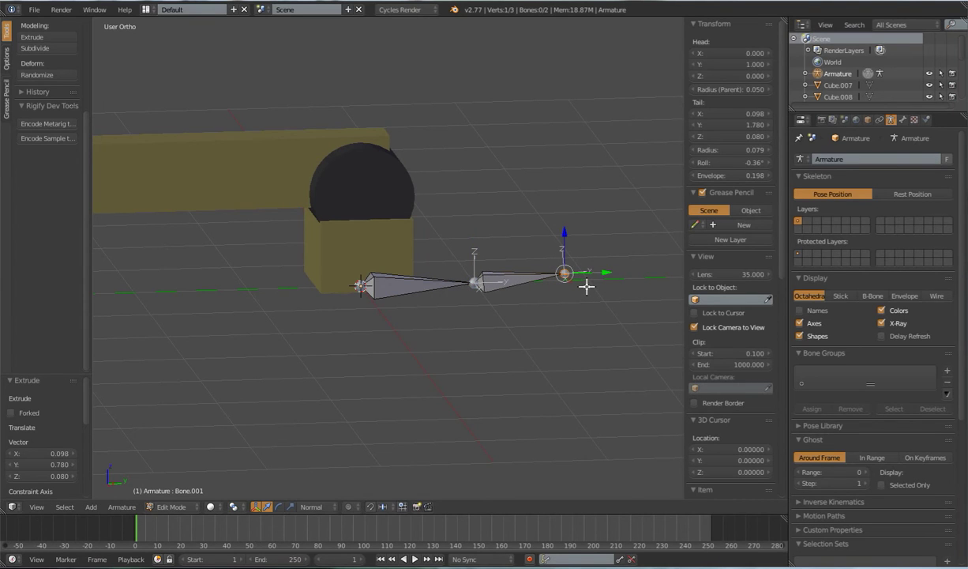
key("ctrl+z")
Select the whole bone and rename it as Root.
right_click(452, 291)
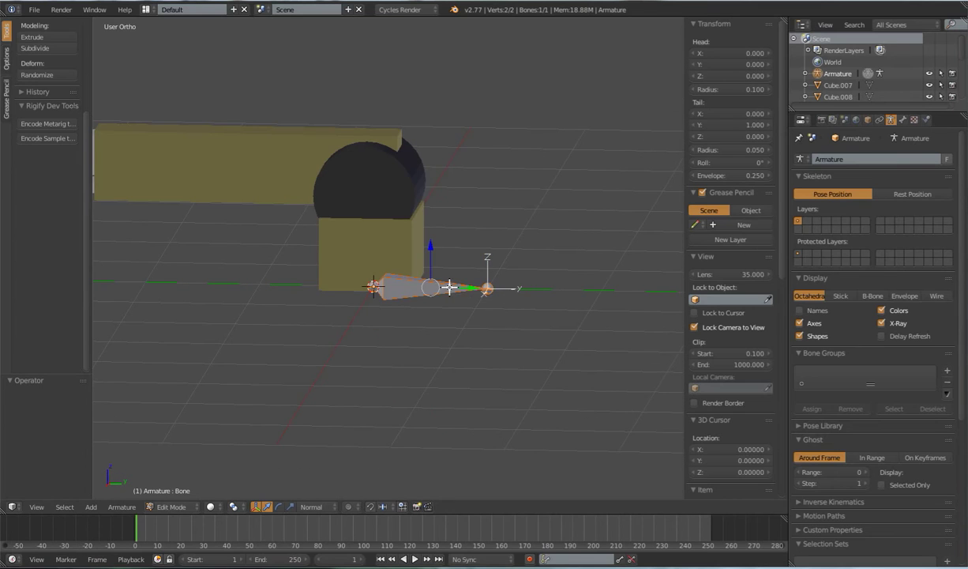
key("g")
right_click(456, 313)
middle_click_drag(456, 312, 454, 303)
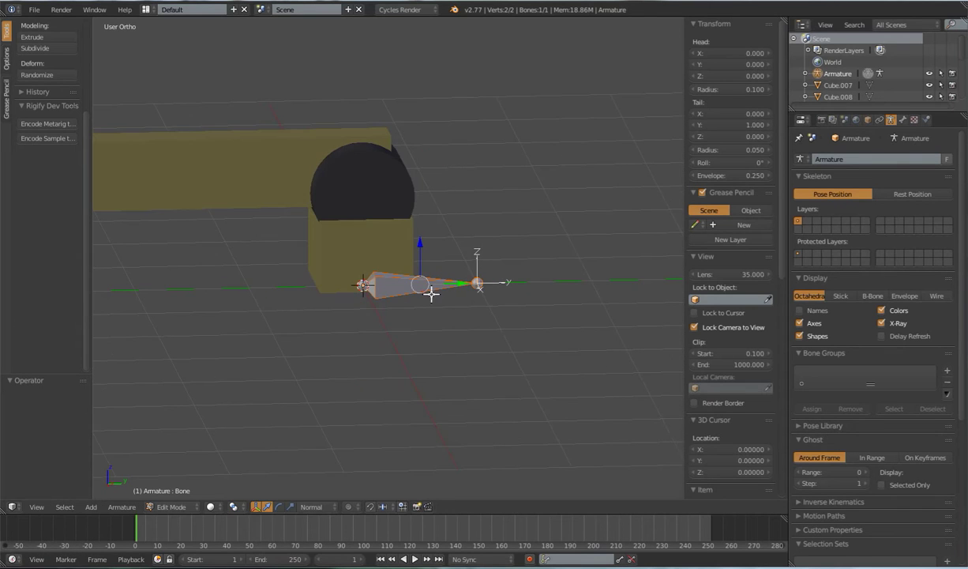
left_click_drag(786, 253, 788, 353)
left_click(727, 335)
type("Root")
key("Return")
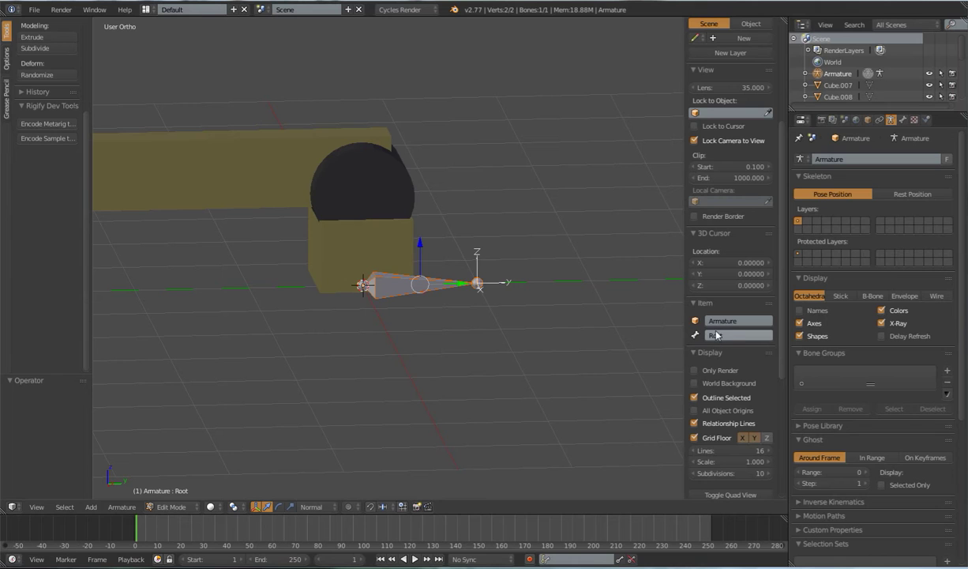
Leave the armature's Edit Mode, select the arm's base block and put its mesh in Edit Mode.
scroll(417, 333, "down", 4)
middle_click_drag(404, 324, 452, 354)
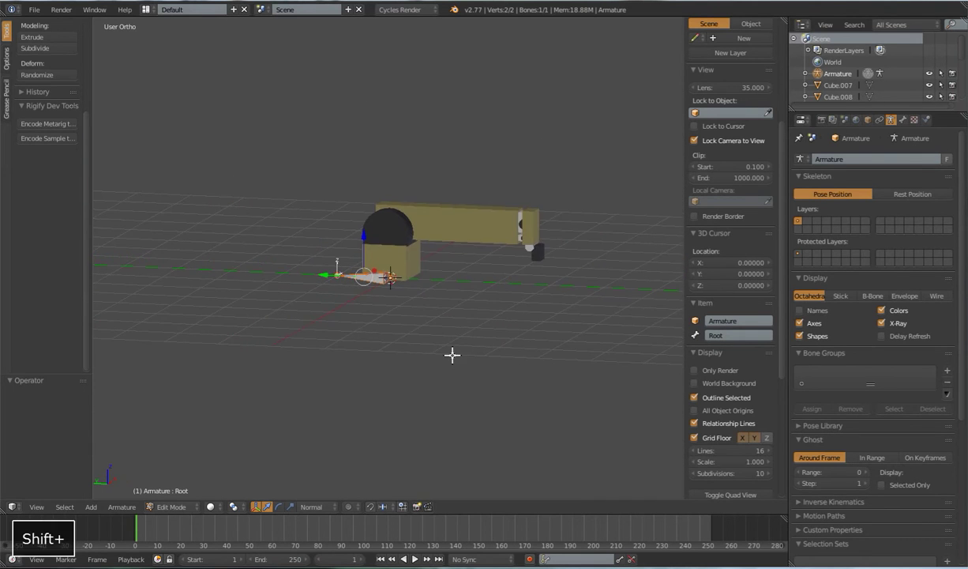
scroll(452, 355, "up", 5)
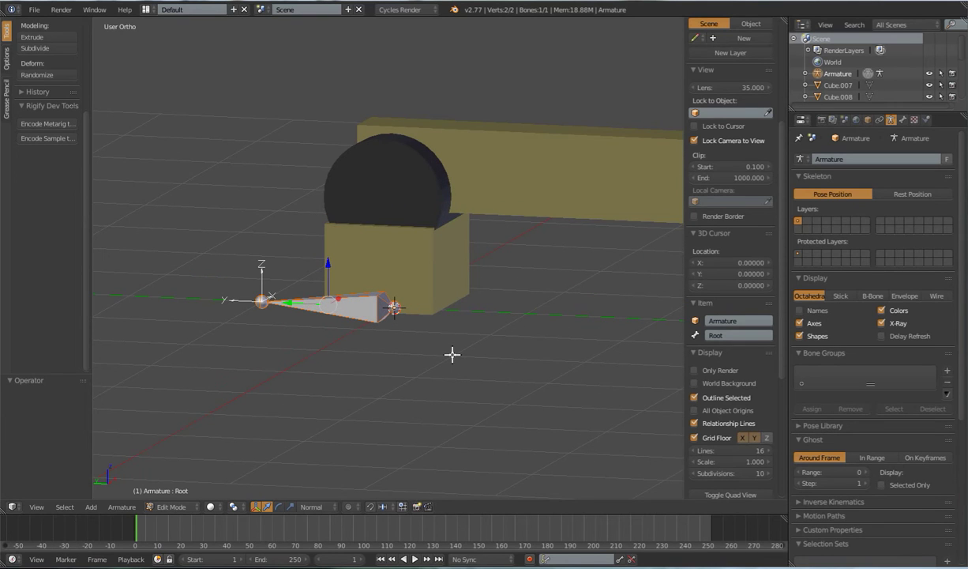
key("ctrl+KP_3")
scroll(478, 311, "up", 2)
middle_click_drag(478, 311, 458, 324, "shift")
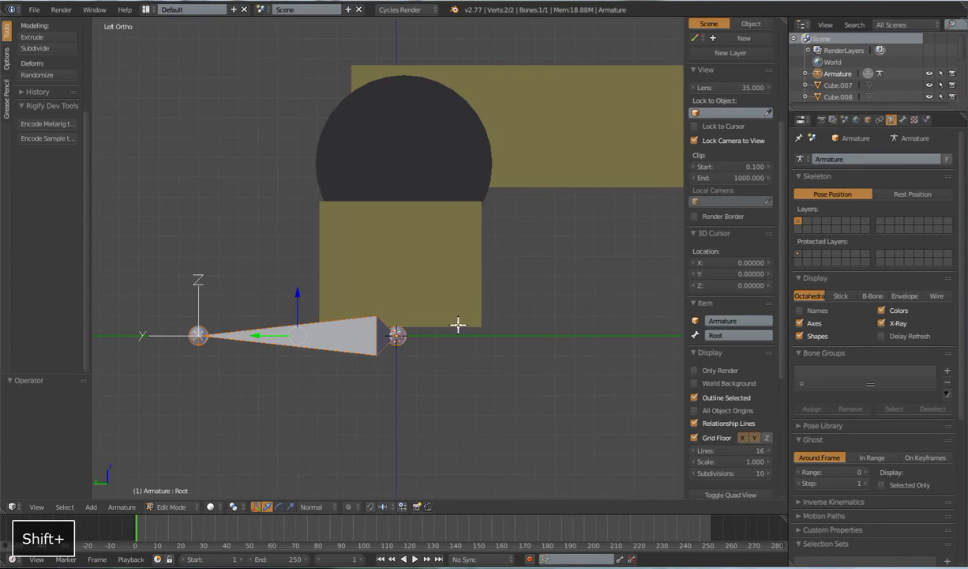
key("Tab")
right_click(403, 264)
middle_click_drag(428, 258, 505, 283)
key("Tab")
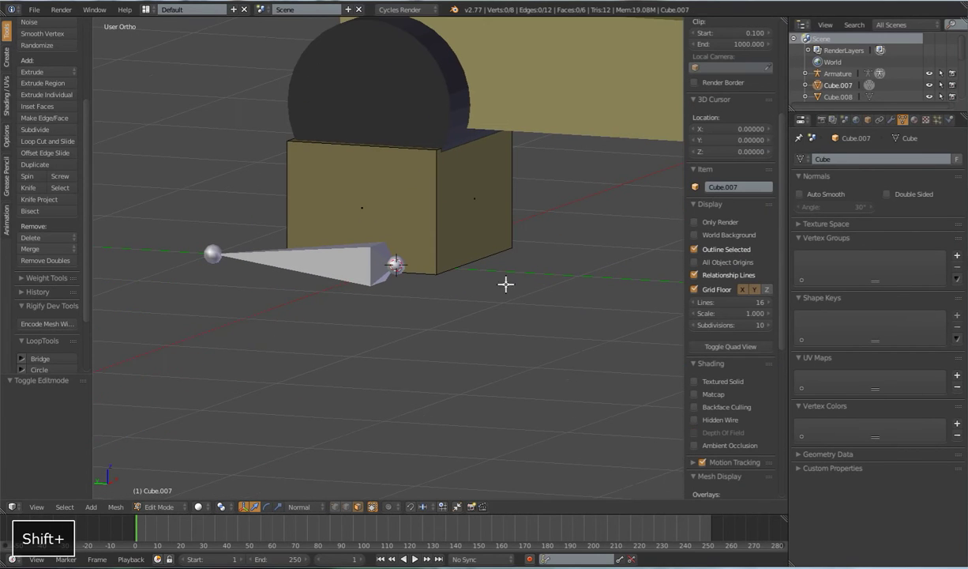
Select the base block's four bottom vertices with see-through vertex selection and snap the 3D cursor to them.
left_click(373, 508)
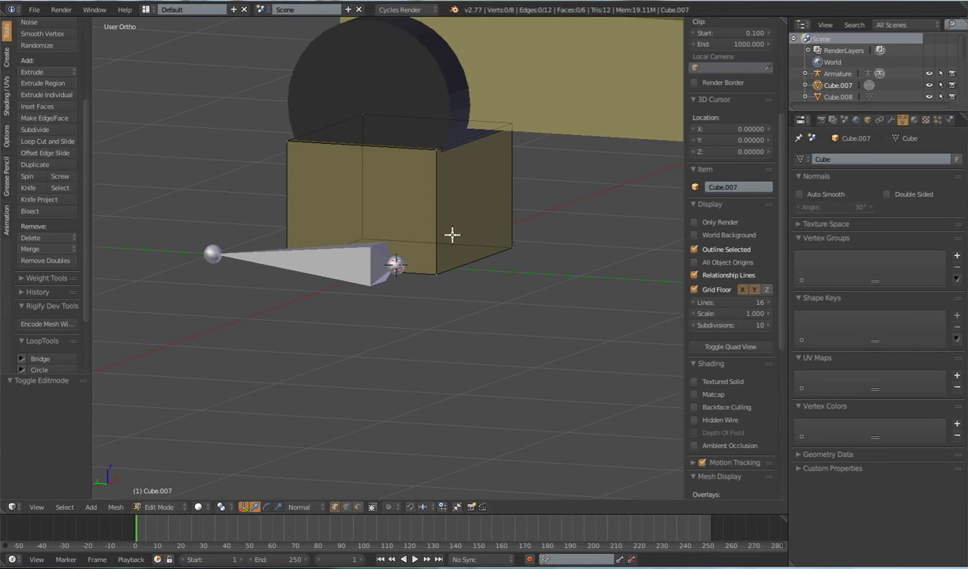
key("b")
left_click_drag(249, 217, 517, 335)
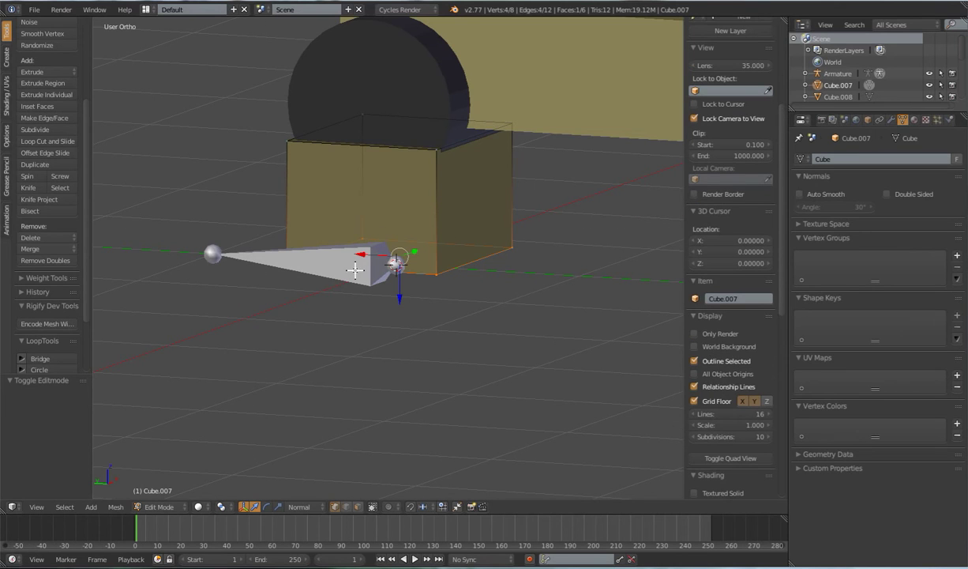
key("shift+s")
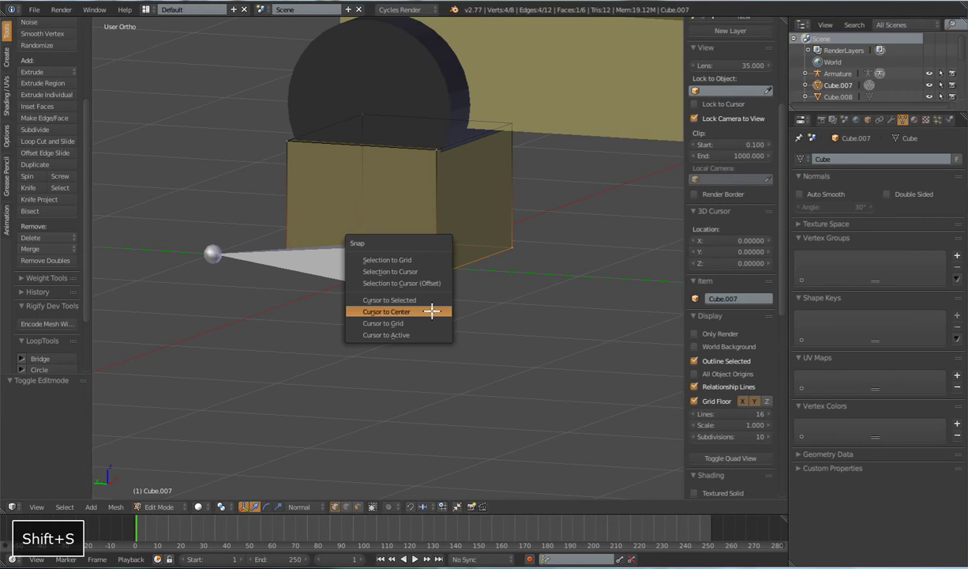
left_click(421, 299)
Leave the block's Edit Mode, put the armature in Edit Mode and add a new bone at the 3D cursor.
middle_click_drag(503, 318, 275, 268)
mouse_move(387, 277)
middle_mouse_down()
mouse_move(373, 314)
mouse_move(324, 311)
mouse_move(370, 262)
mouse_move(377, 285)
middle_mouse_up()
key("Tab")
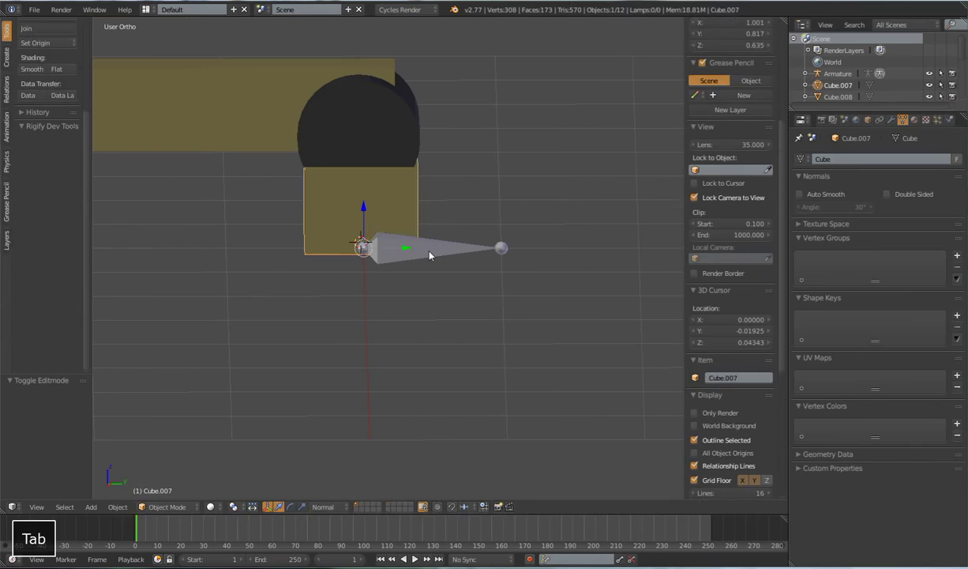
right_click(411, 242)
key("Tab")
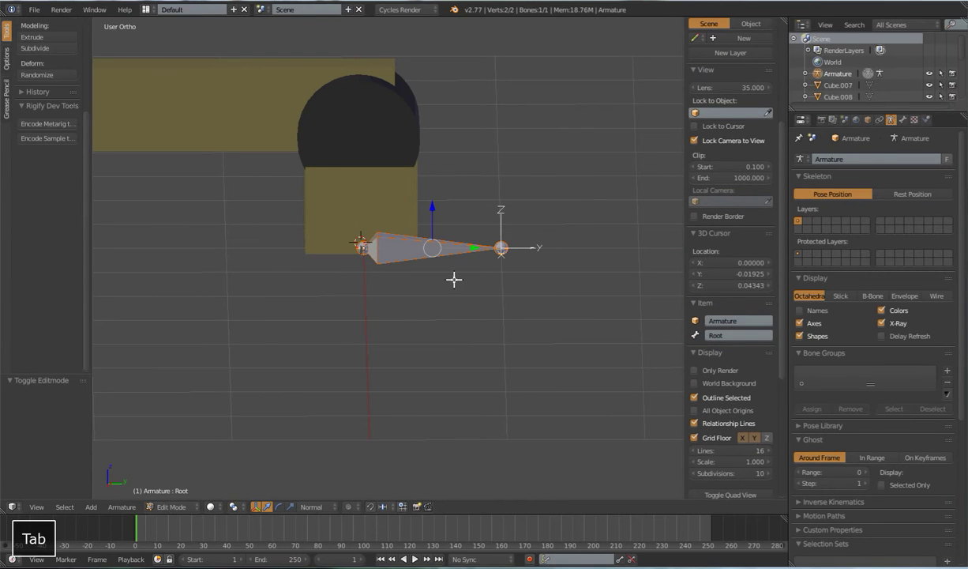
key("shift+a")
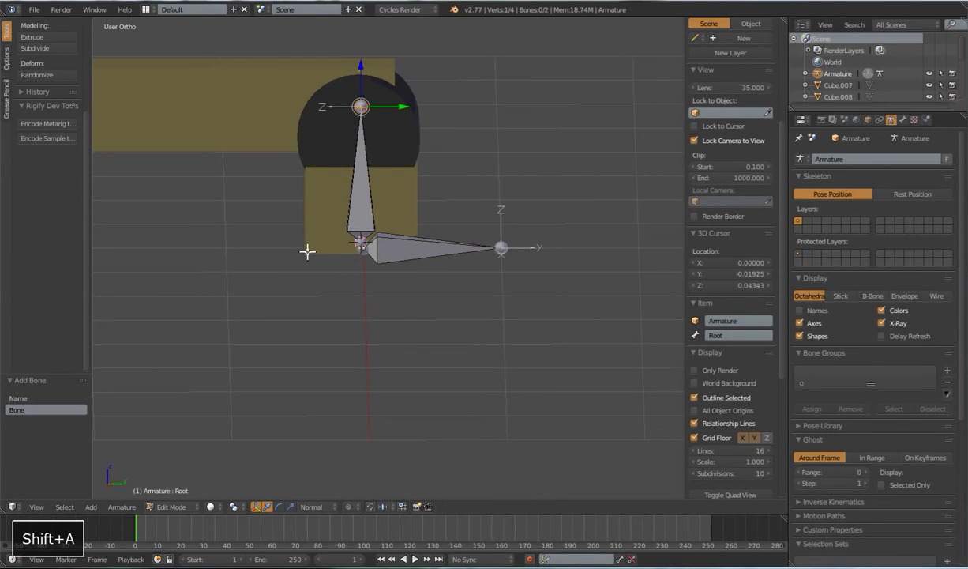
Select the new bone's tip and rotate it by -90° about the global X axis to lay the bone along Y.
middle_click_drag(389, 290, 389, 273)
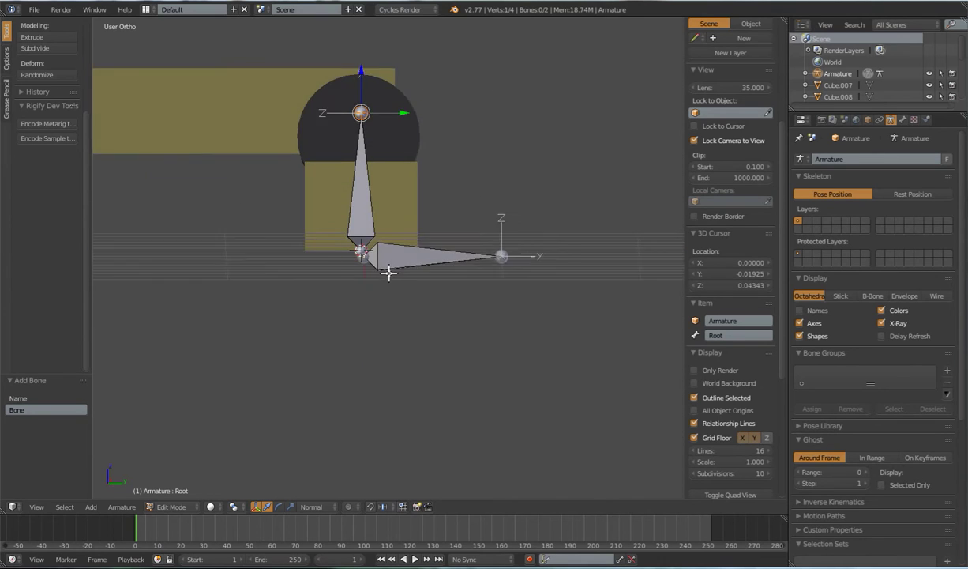
scroll(364, 261, "up", 2)
scroll(343, 245, "down", 3)
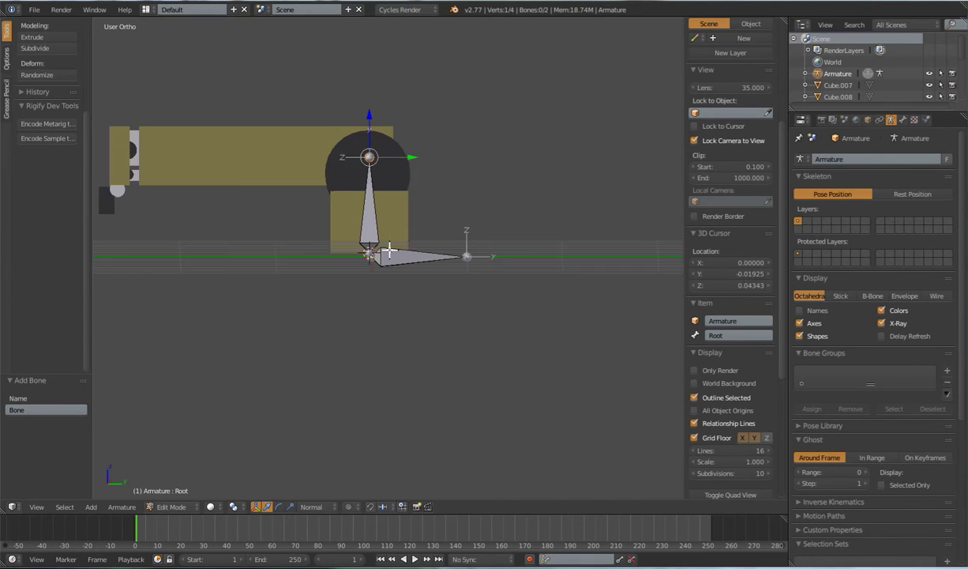
middle_click_drag(384, 250, 426, 292, "shift")
scroll(427, 297, "up", 3)
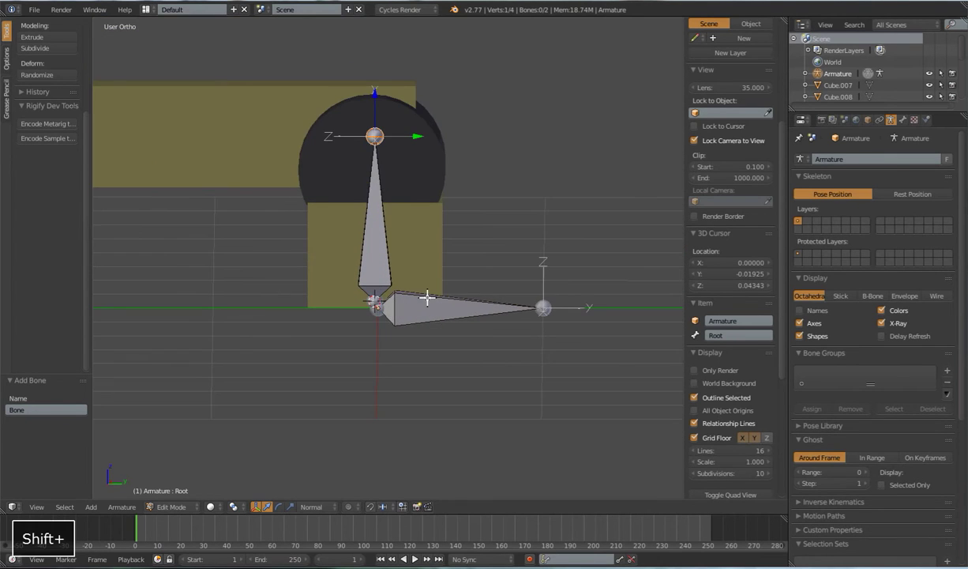
right_click(374, 142)
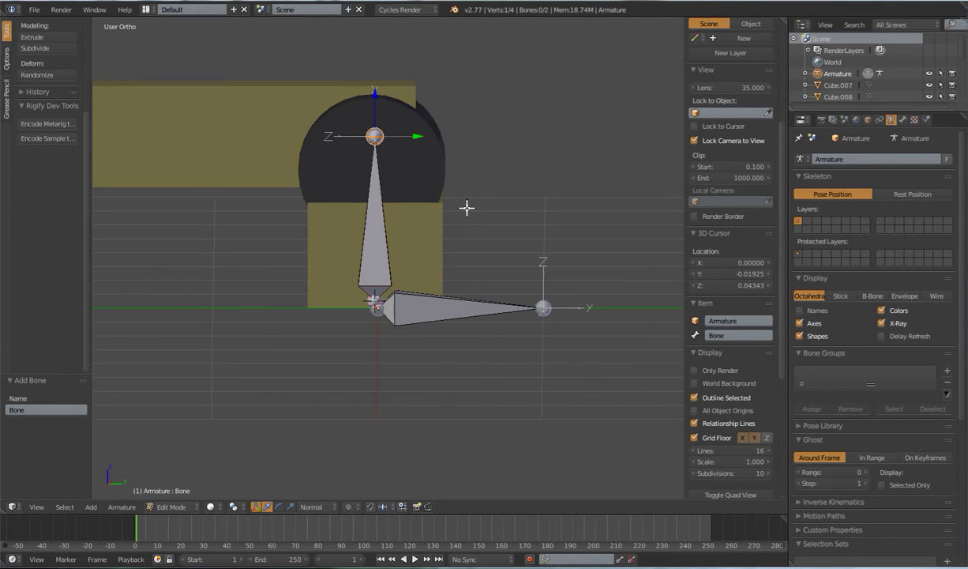
key("r")
key("x")
key("9")
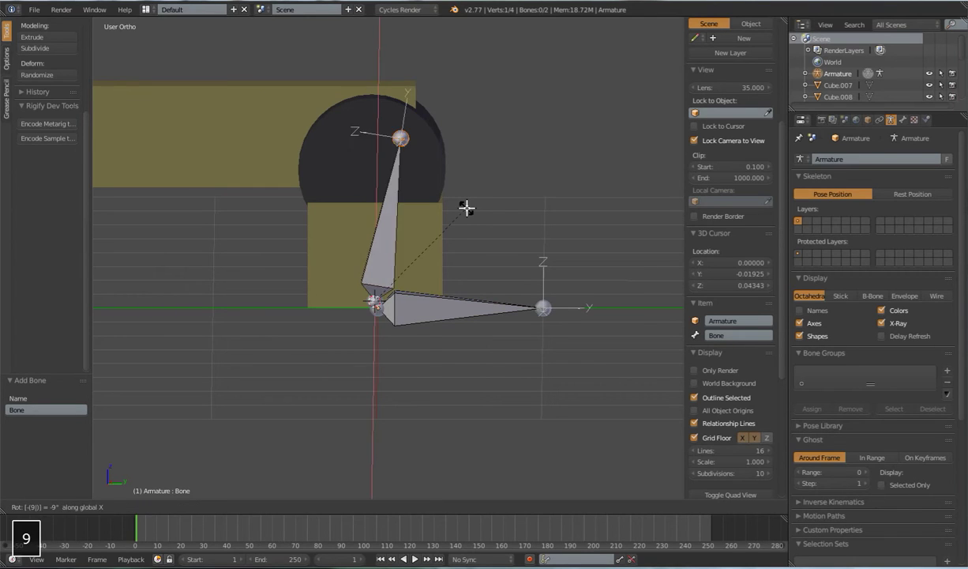
key("0")
key("Return")
Select the whole newly rotated bone and rename it as Base.
middle_click_drag(468, 293, 446, 316)
right_click(431, 304)
left_click(738, 336)
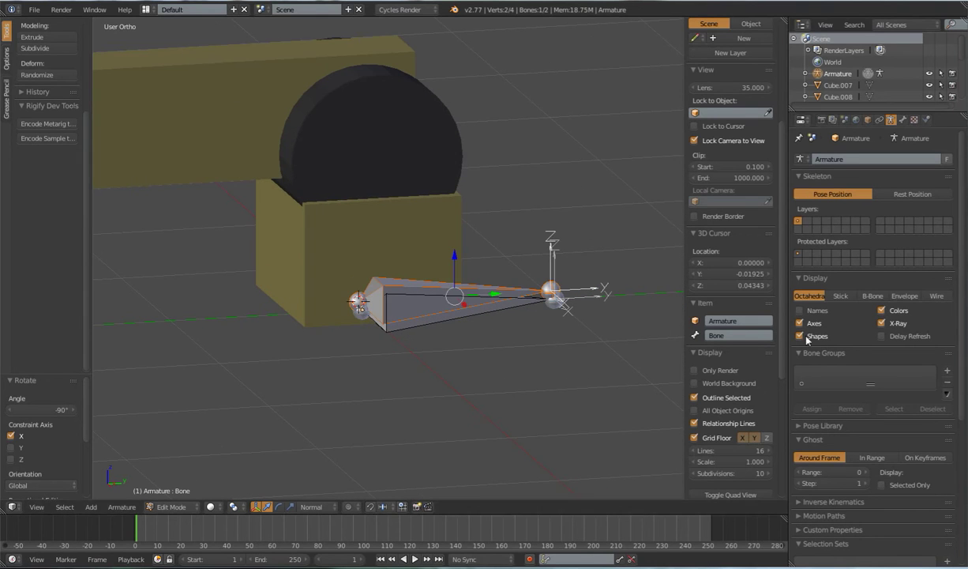
type("Base")
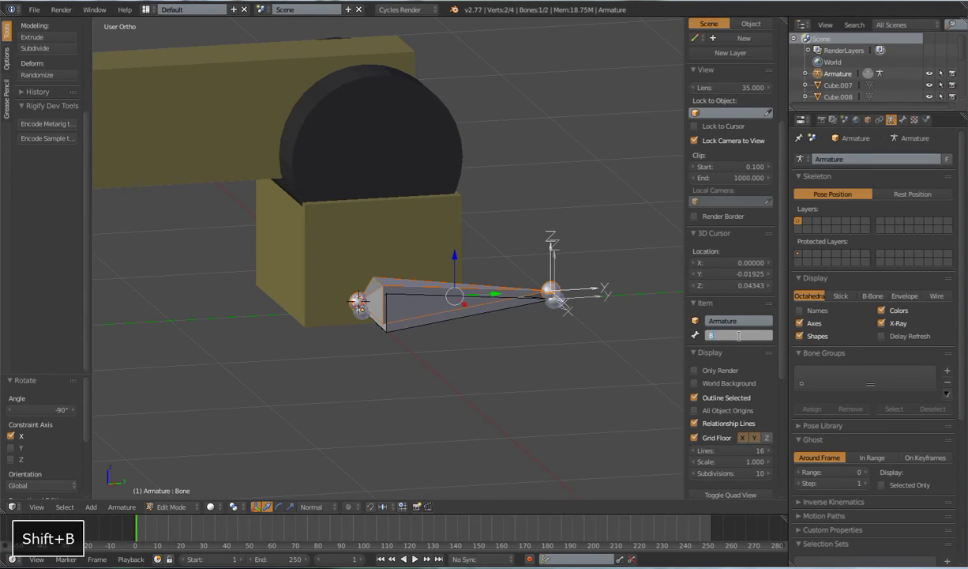
key("Return")
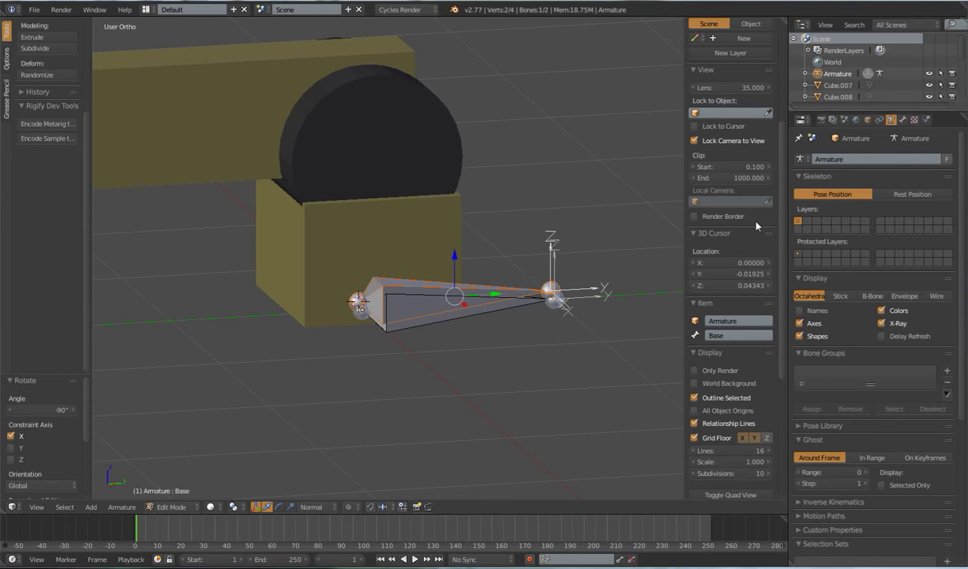
Put the armature in Pose Mode and lock the Base bone's location and rotation on all axes.
left_click_drag(782, 193, 787, 90)
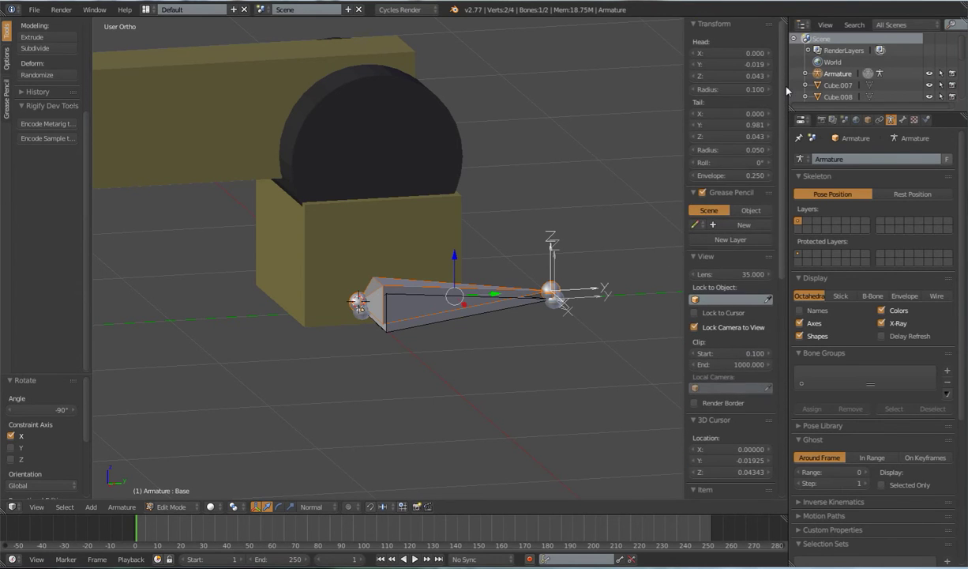
key("ctrl+Tab")
scroll(497, 267, "down", 3)
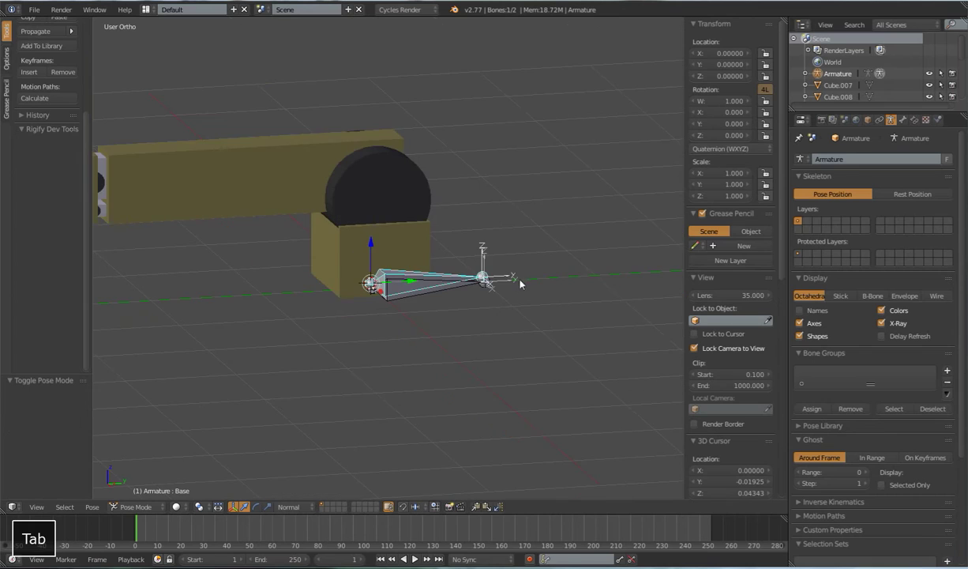
scroll(497, 267, "up", 2)
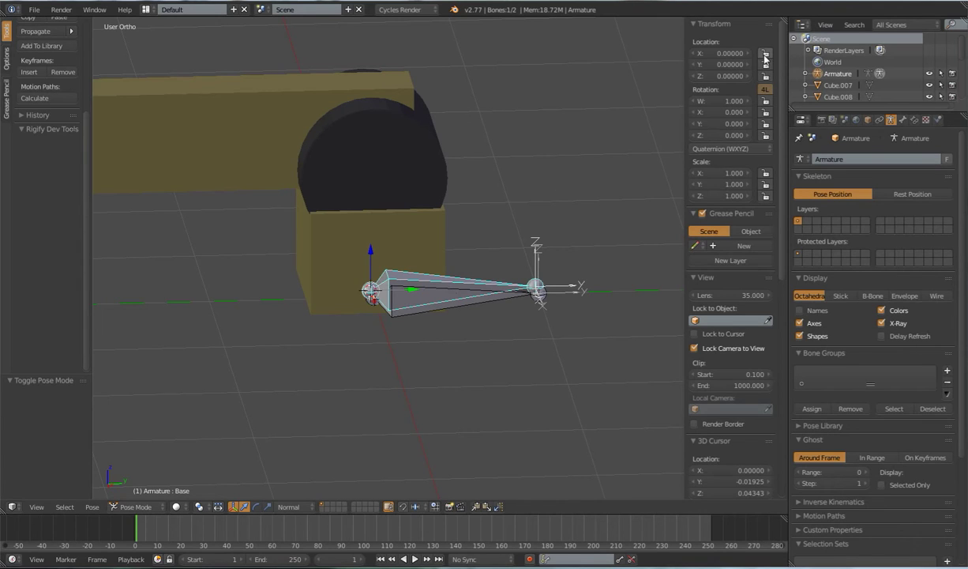
left_click_drag(766, 54, 766, 77)
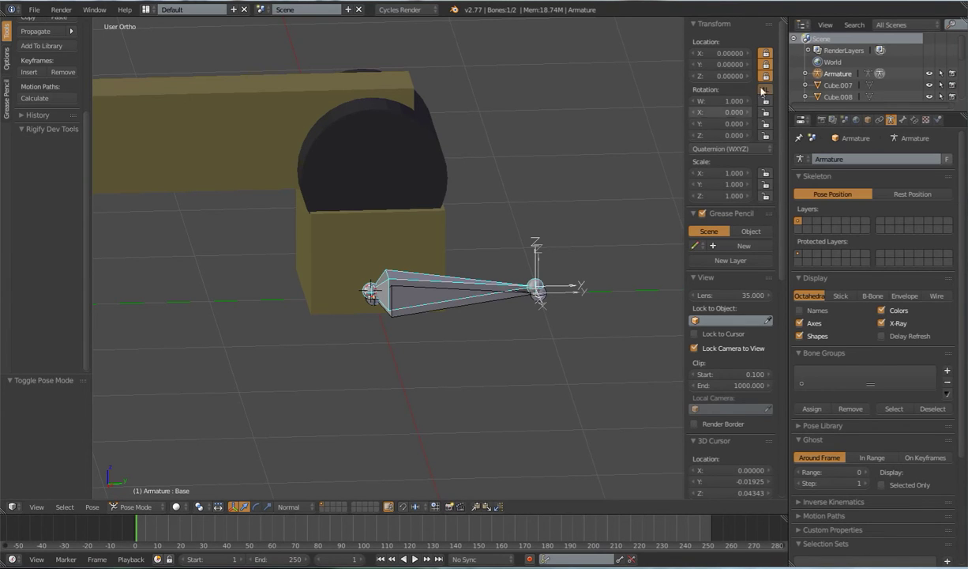
left_click_drag(766, 101, 766, 135)
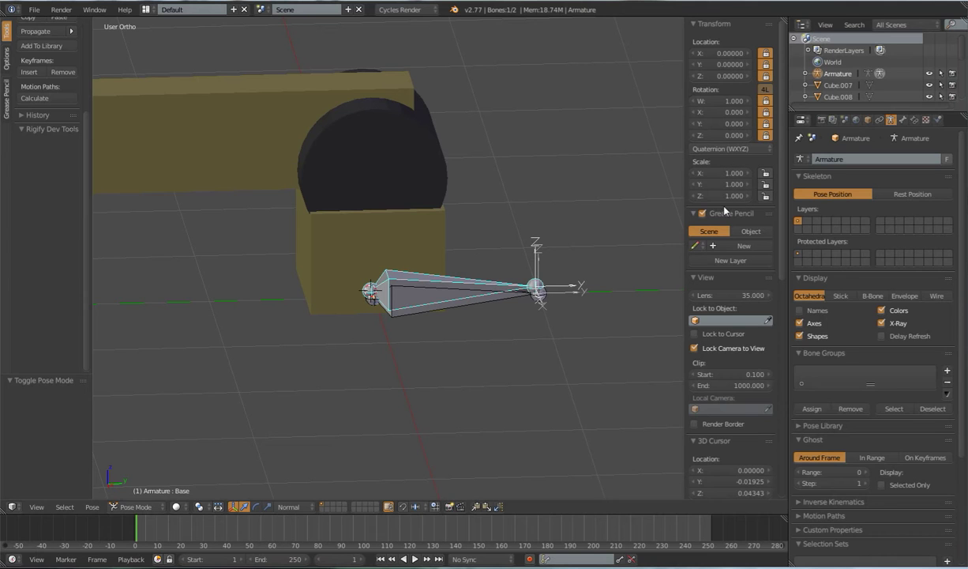
scroll(468, 339, "down", 3)
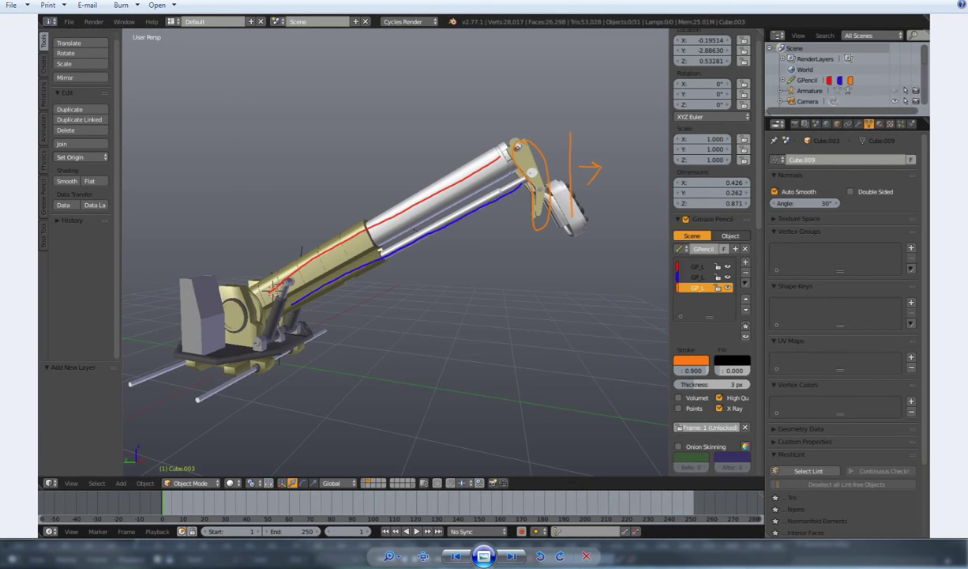
Switch back to Blender from the reference image and adjust the Base bone's locks: X location unlocked, scale locked on all axes.
left_click(270, 509)
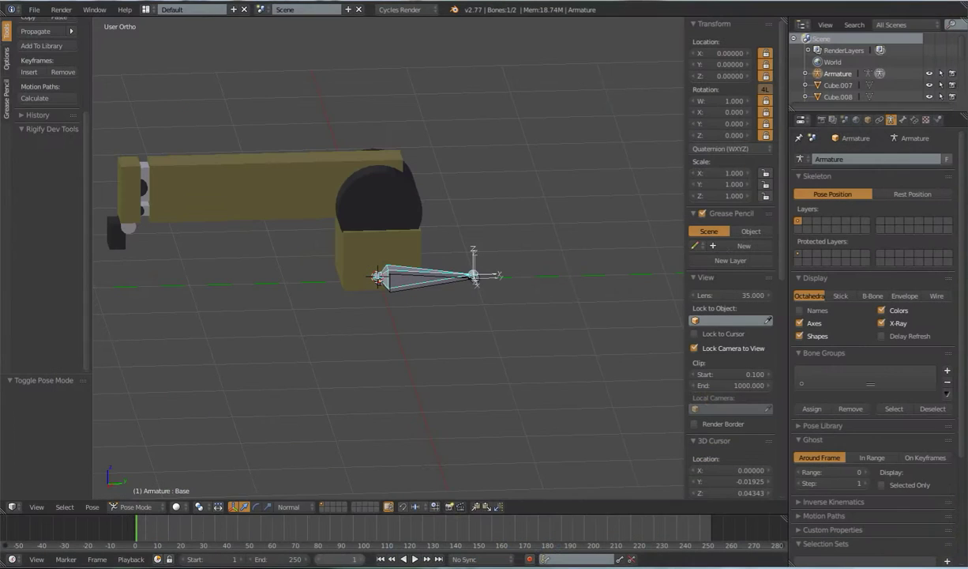
scroll(460, 314, "up", 2)
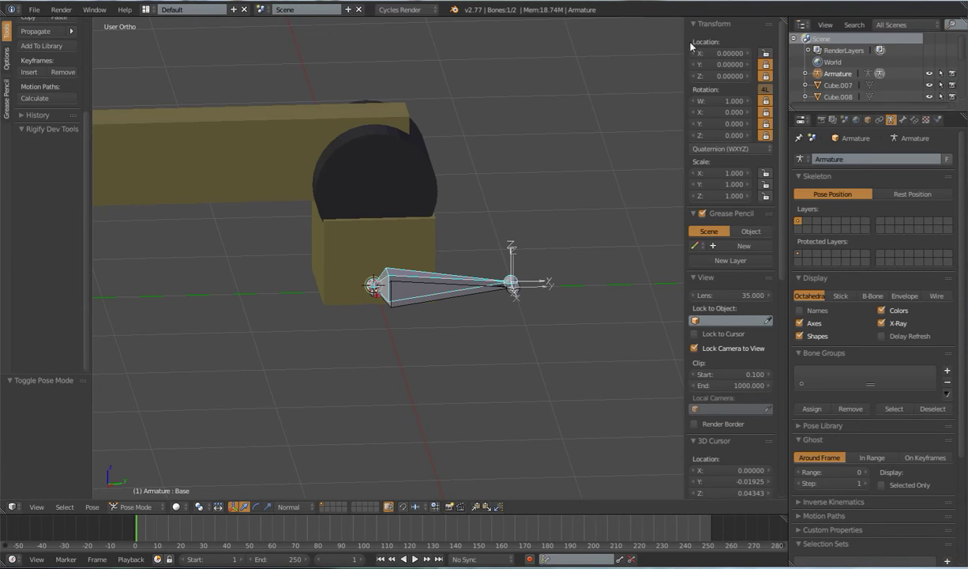
left_click(766, 56)
scroll(530, 331, "down", 3)
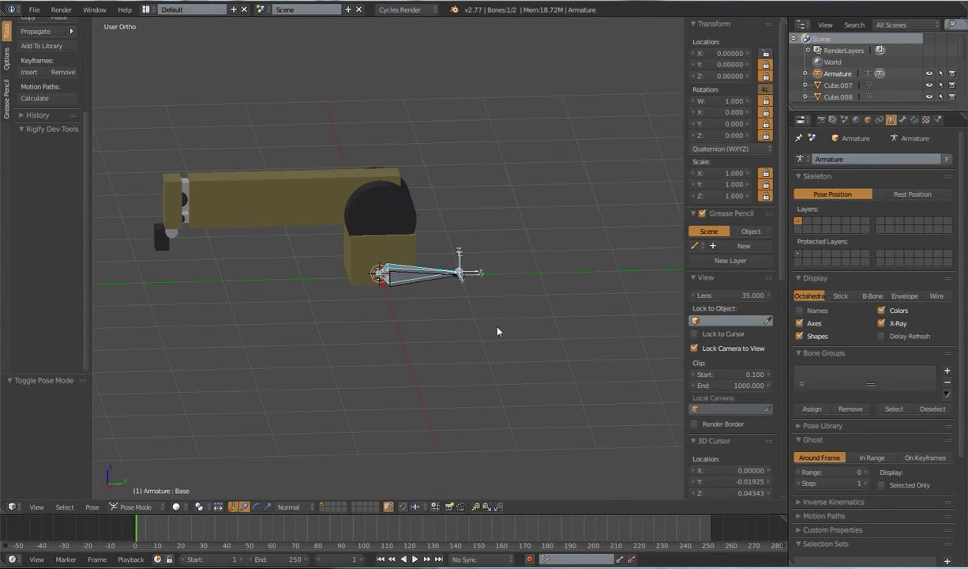
Test-move the Base bone with its current locks, cancel the move and clear the pose location and scale of all bones.
key("g")
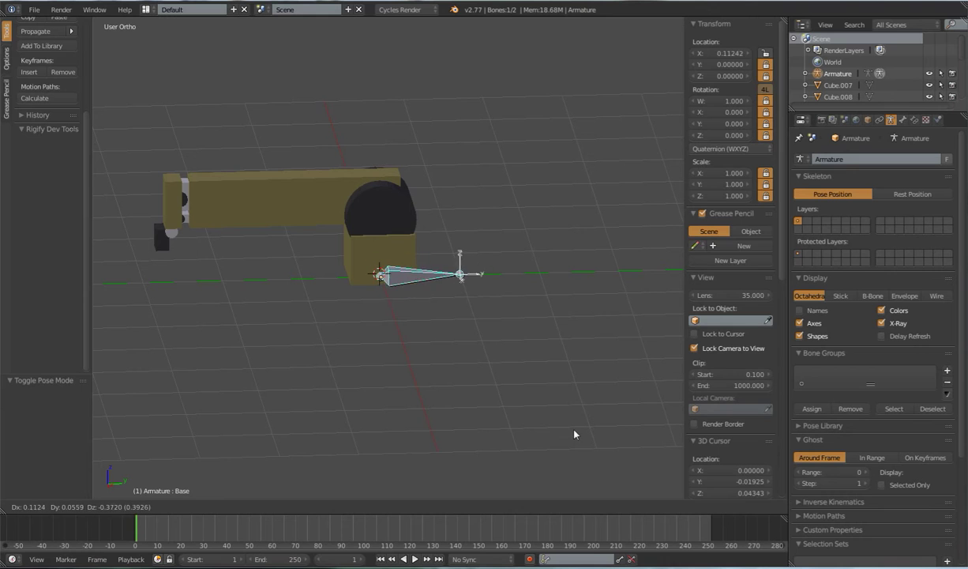
right_click(519, 323)
middle_click_drag(451, 282, 505, 249)
key("a")
key("alt+g")
key("alt+s")
scroll(439, 317, "up", 1)
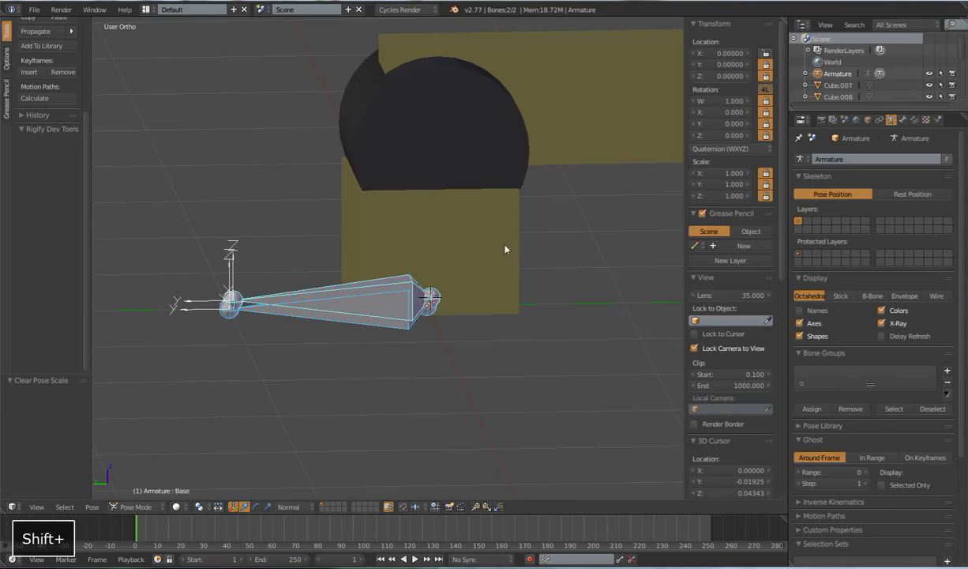
Select the base block and the armature's Base bone, and parent the block to that bone with the Bone option.
key("ctrl+Tab")
right_click(504, 237)
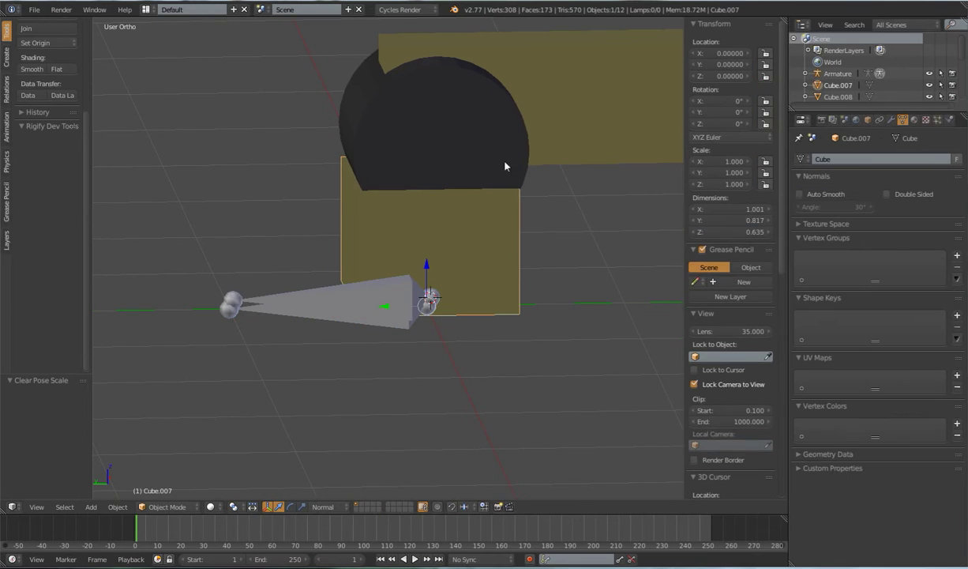
right_click(391, 283, "shift")
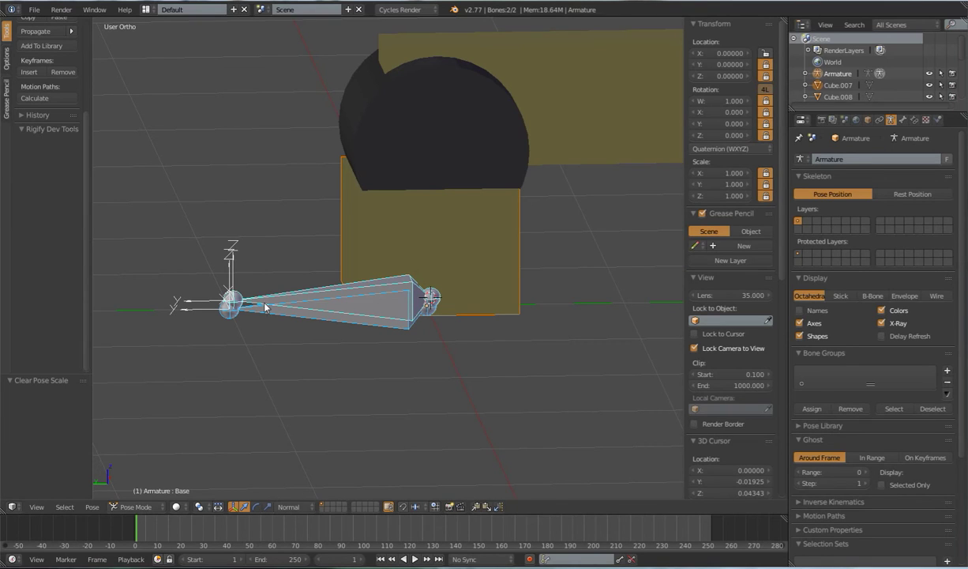
right_click(292, 294, "shift")
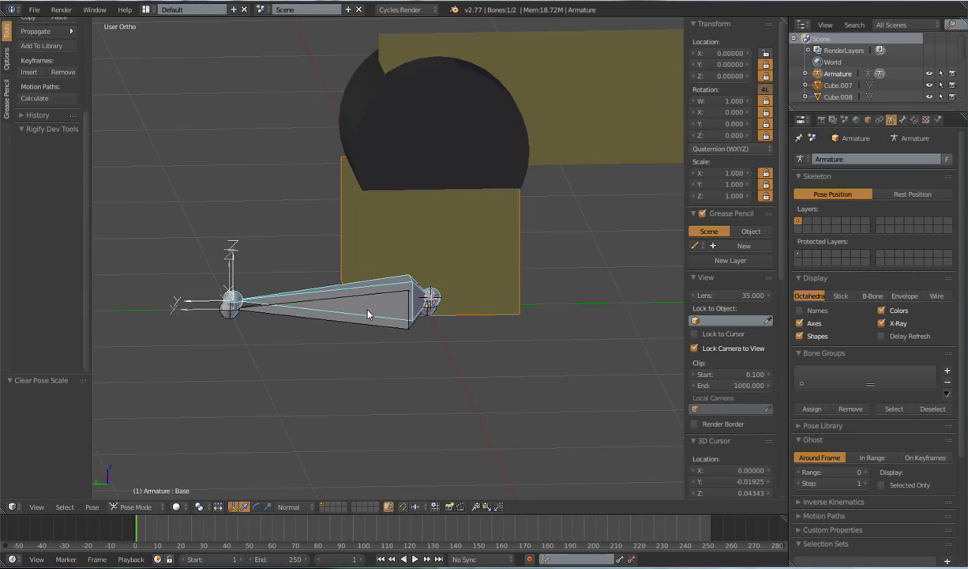
scroll(367, 316, "up", 3)
middle_click_drag(390, 328, 309, 294, "shift")
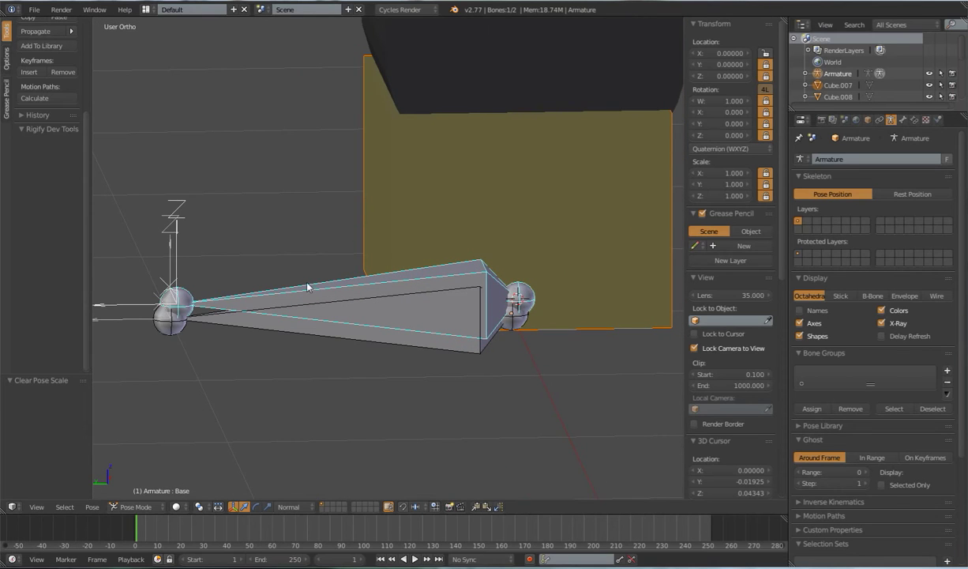
right_click(365, 220)
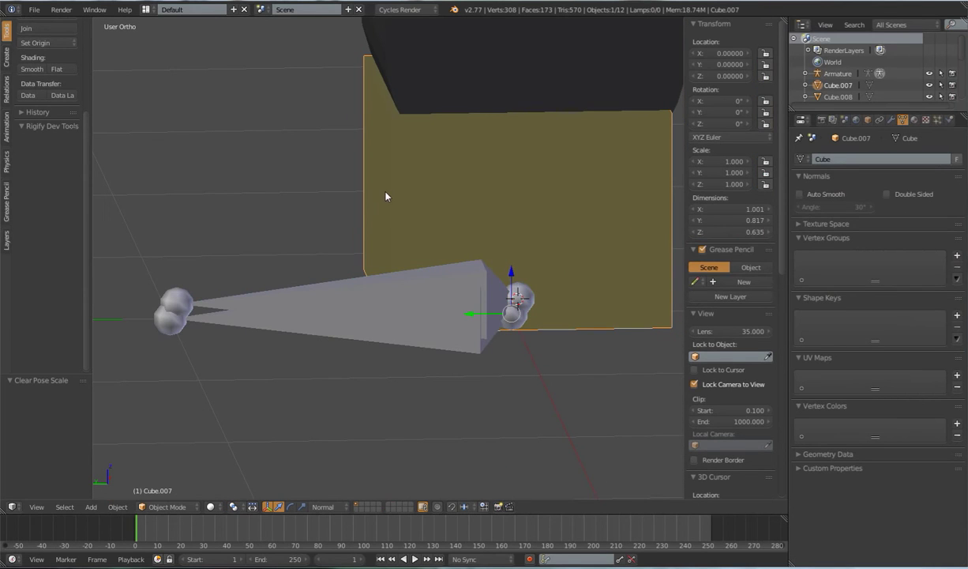
right_click(300, 288, "shift")
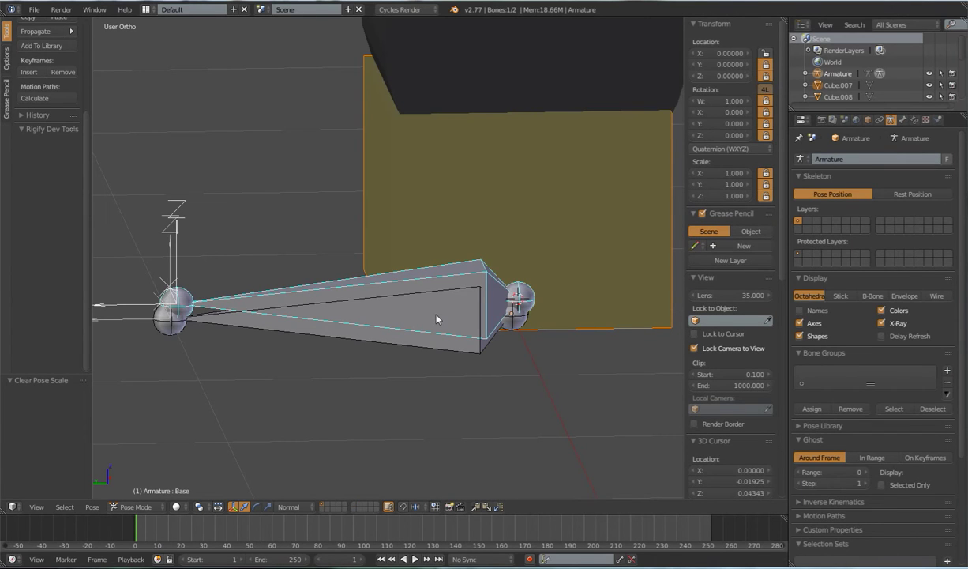
key("ctrl+p")
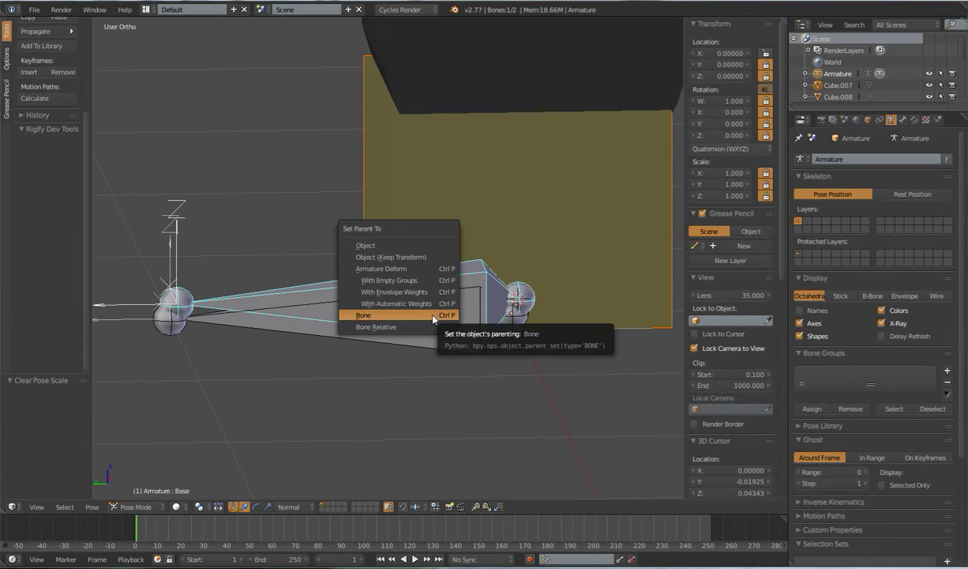
left_click(433, 315)
Test-move the Base bone along its unlocked axis to check that the base block follows it.
scroll(383, 305, "down", 4)
key("g")
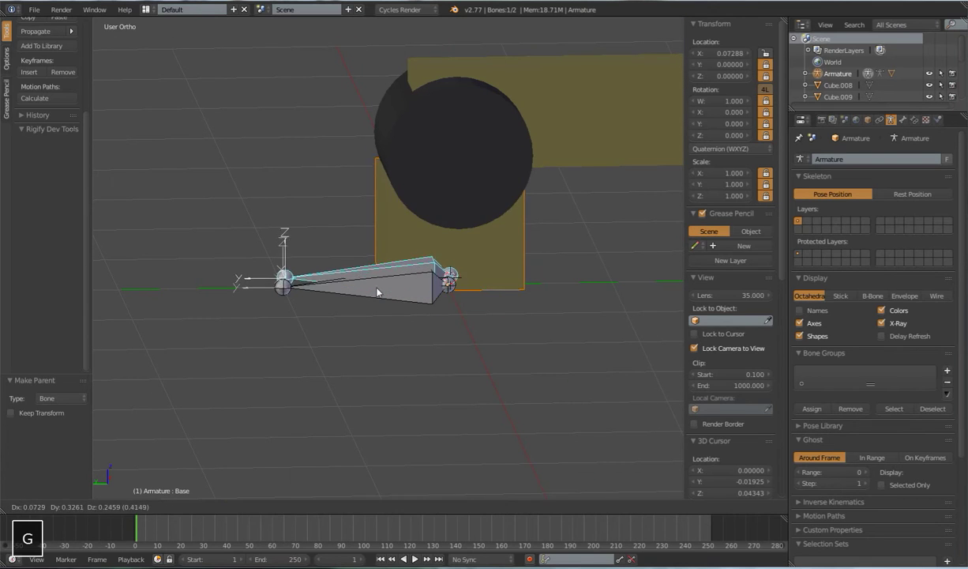
left_click(426, 367)
middle_click_drag(426, 367, 551, 378)
key("g")
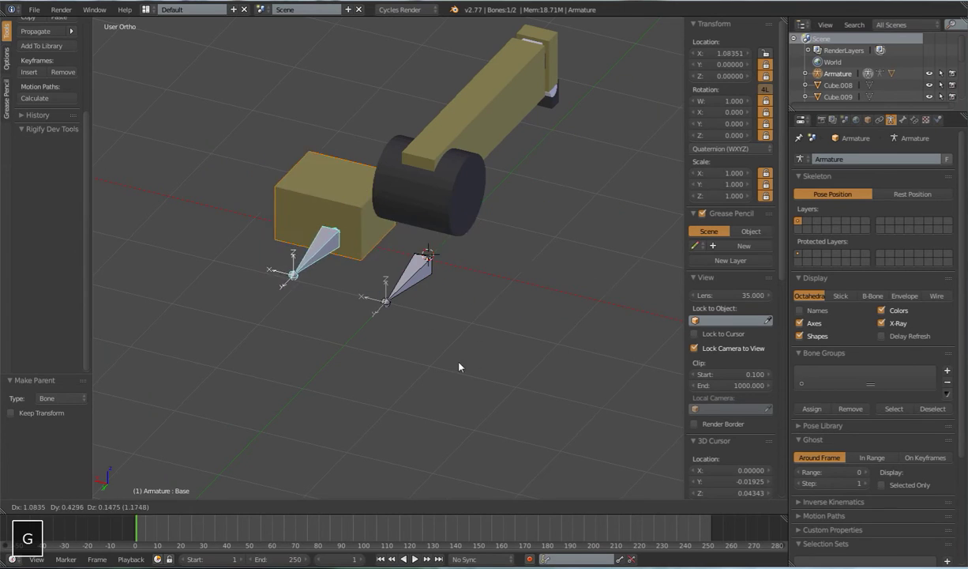
right_click(519, 362)
scroll(553, 360, "up", 3)
key("g")
scroll(589, 385, "down", 4)
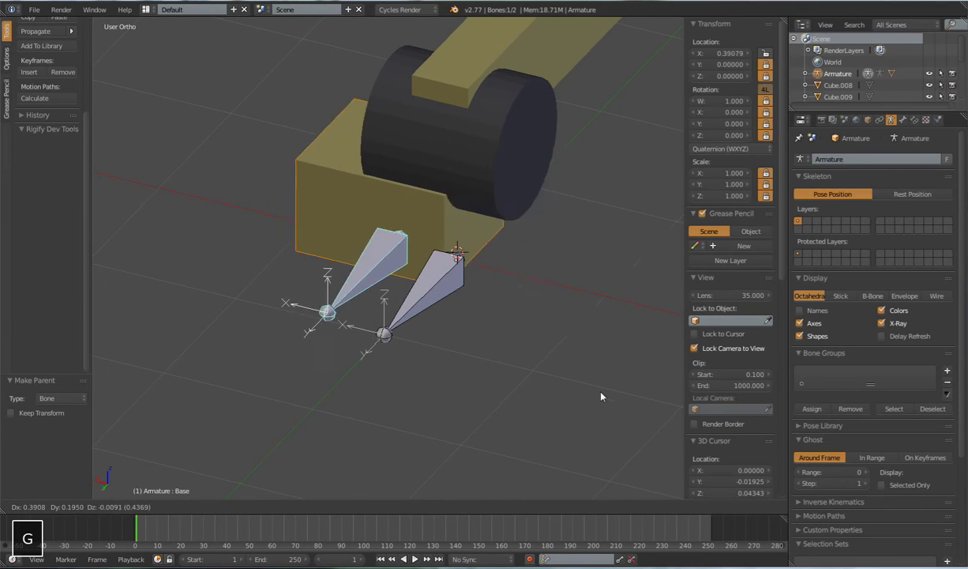
right_click(494, 338)
middle_click_drag(557, 350, 450, 328)
Select all bones and clear their pose location and scale.
key("a")
key("a")
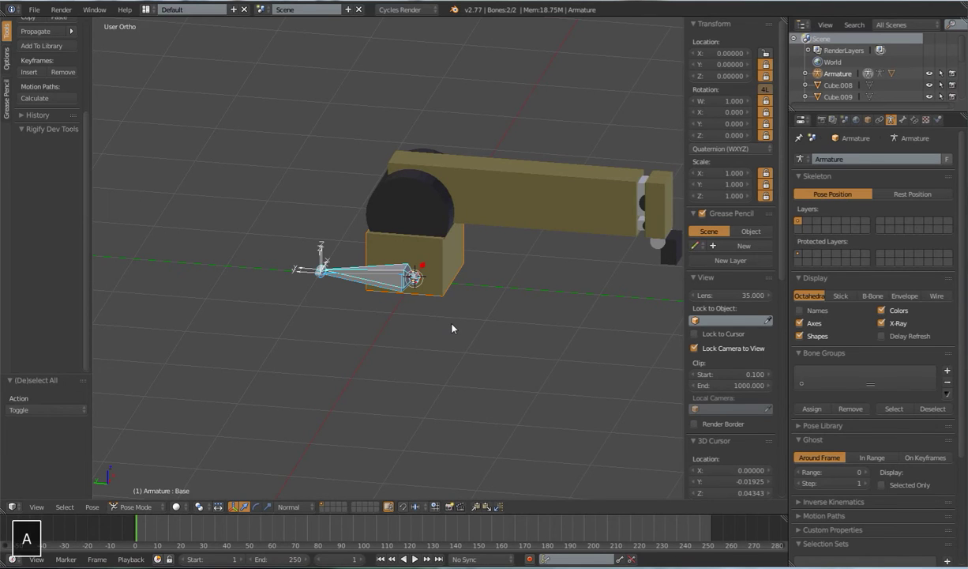
key("alt+g")
key("alt+s")
Put the dark joint cylinder's mesh in Edit Mode and snap the 3D cursor to the centre of all its vertices.
scroll(453, 328, "up", 3)
right_click(448, 175)
middle_click_drag(457, 245, 409, 302, "shift")
mouse_move(409, 302)
middle_mouse_down()
mouse_move(441, 278)
mouse_move(411, 292)
middle_mouse_up()
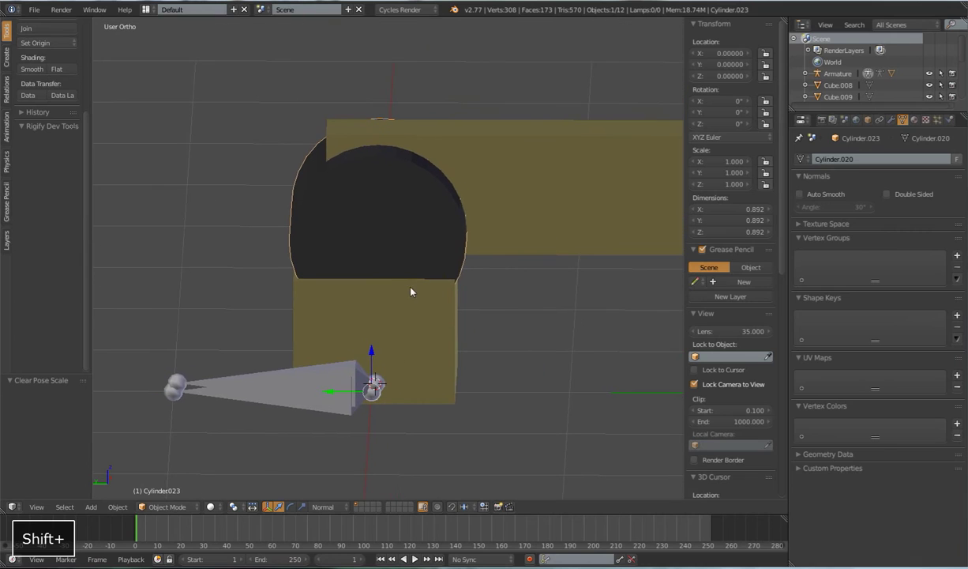
key("Tab")
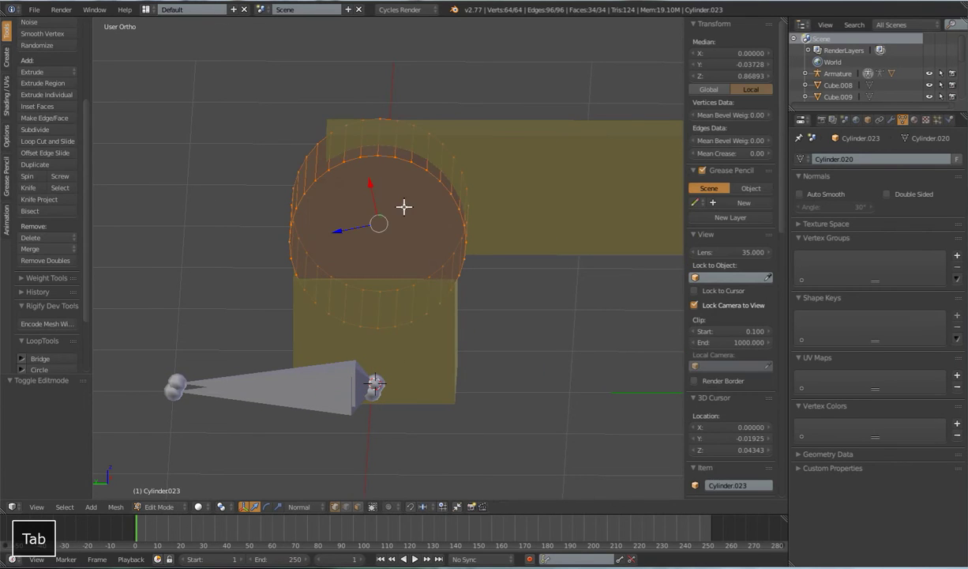
mouse_move(432, 303)
middle_mouse_down()
mouse_move(432, 283)
mouse_move(423, 290)
middle_mouse_up()
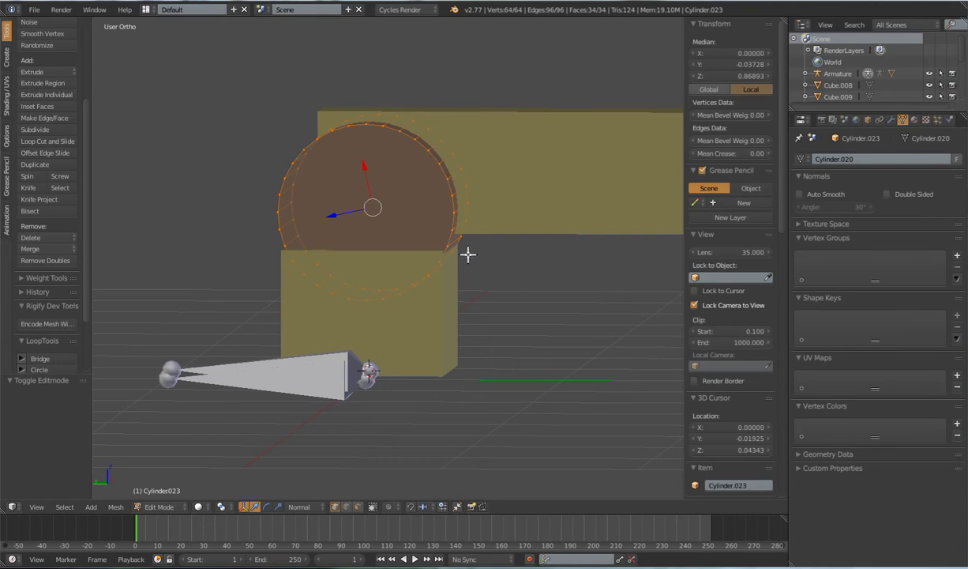
key("a")
key("a")
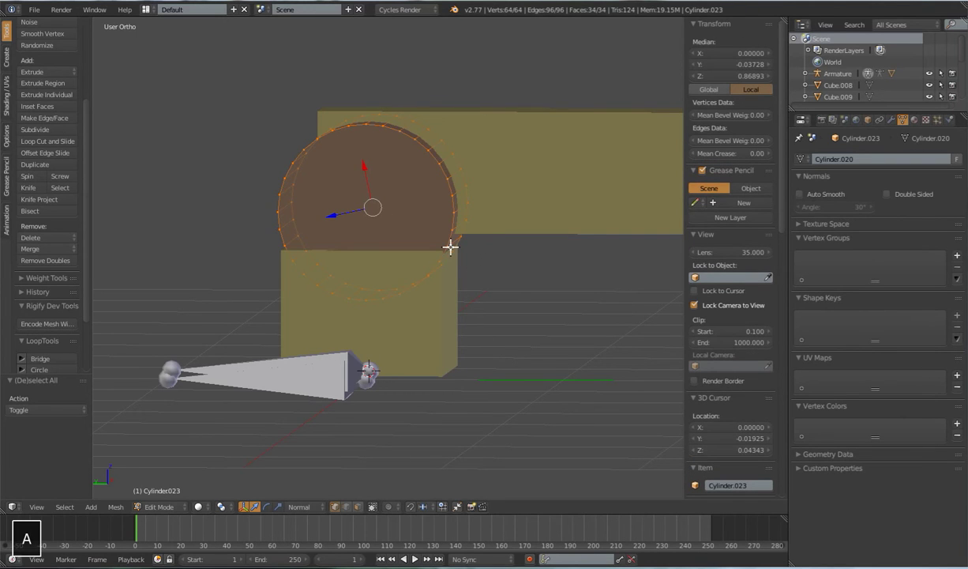
key("shift+s")
left_click(451, 247)
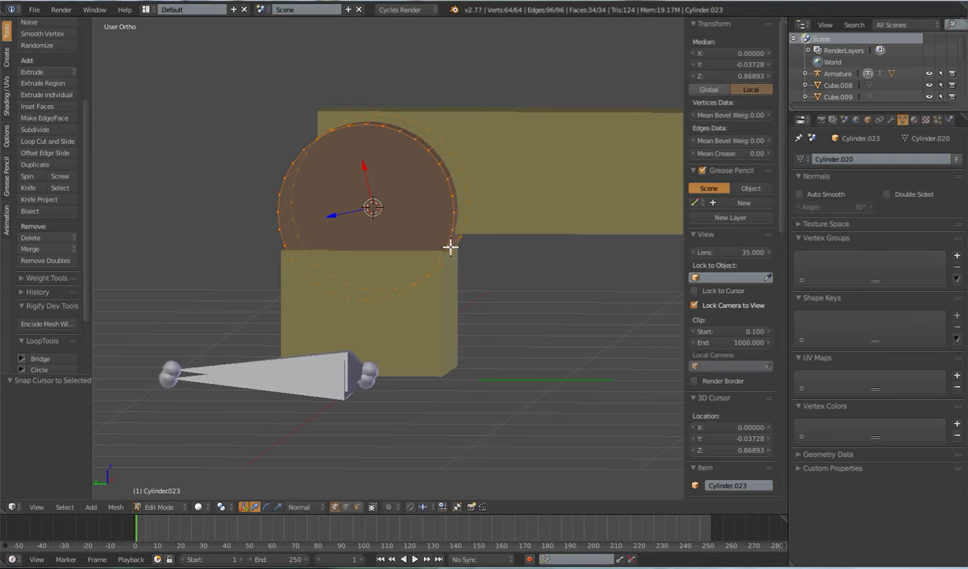
Return to the armature in Edit Mode and add a new bone at the 3D cursor in the joint cylinder's centre.
middle_click_drag(381, 249, 417, 119)
middle_click_drag(329, 245, 349, 266)
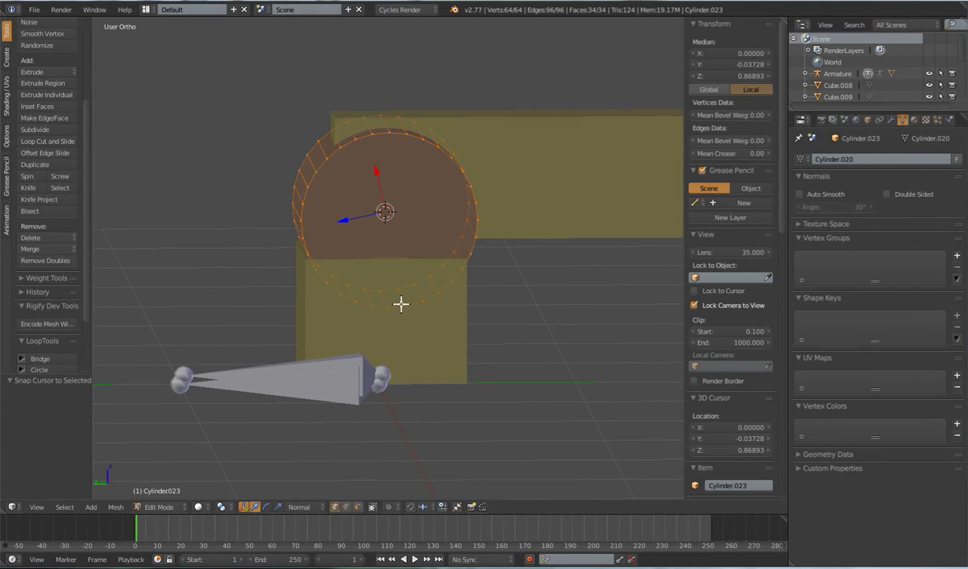
key("Tab")
right_click(332, 371)
key("ctrl+Tab")
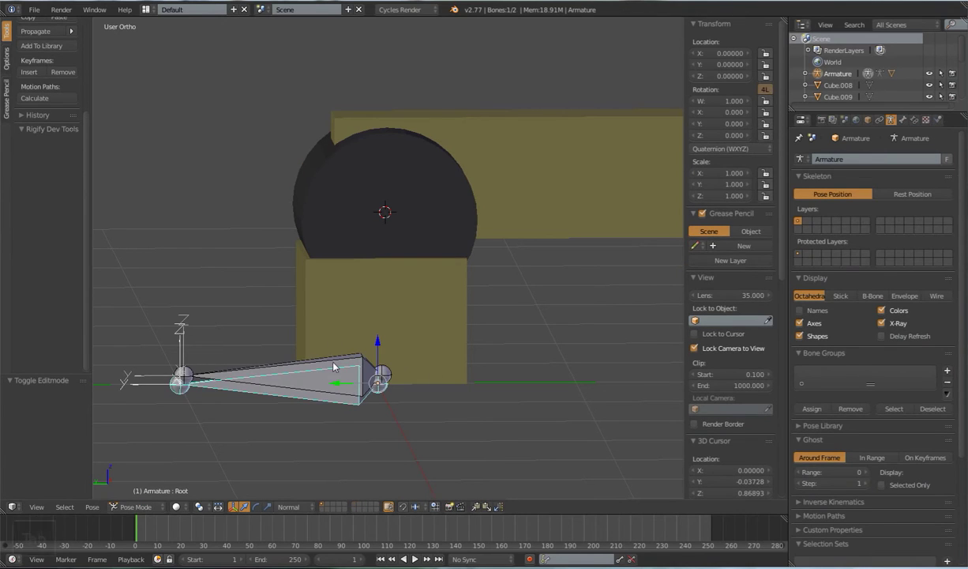
key("Tab")
middle_click_drag(396, 222, 458, 281)
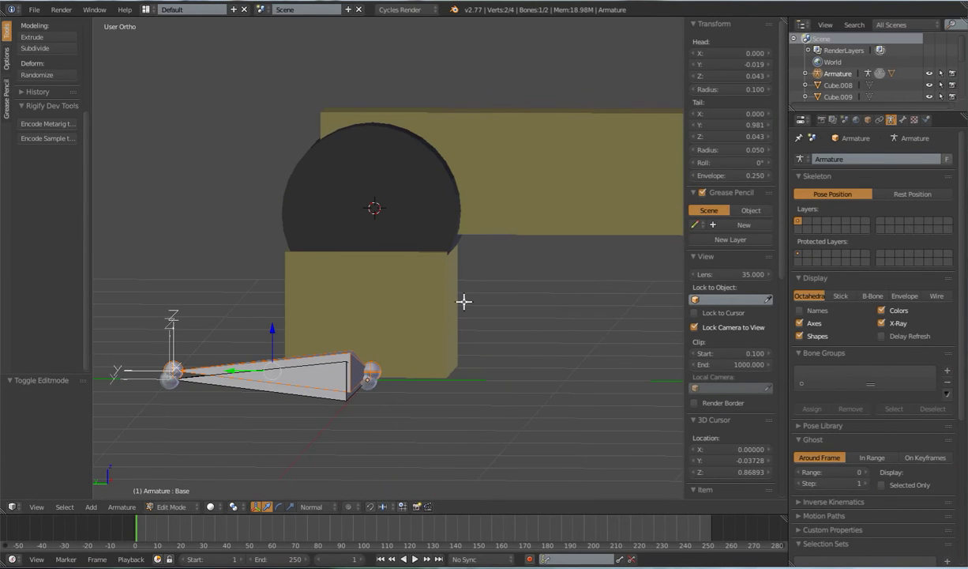
key("shift+a")
middle_click_drag(449, 244, 446, 299, "shift")
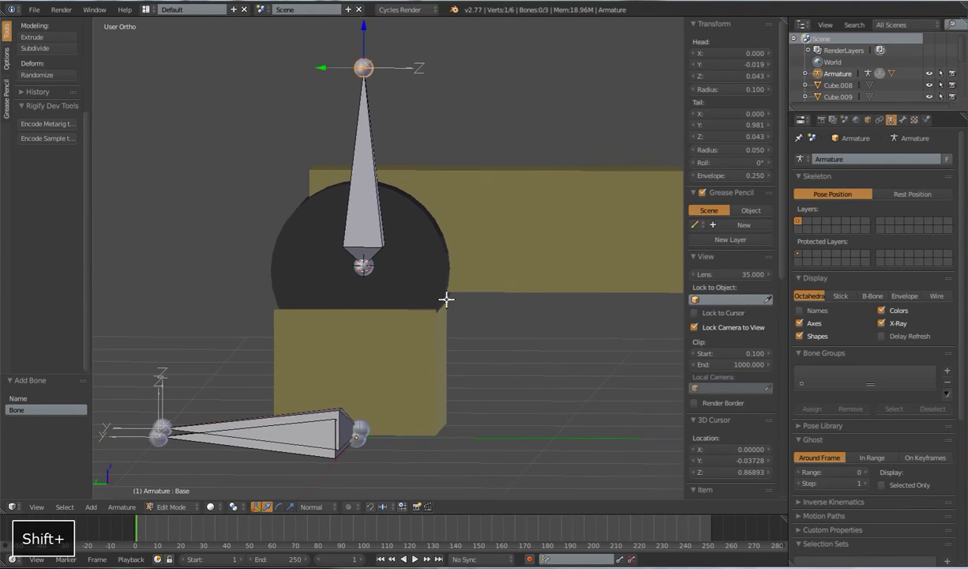
Shorten the new joint bone by lowering its tail about 0.766 units along the global Z axis.
scroll(448, 298, "up", 1)
scroll(369, 119, "down", 2)
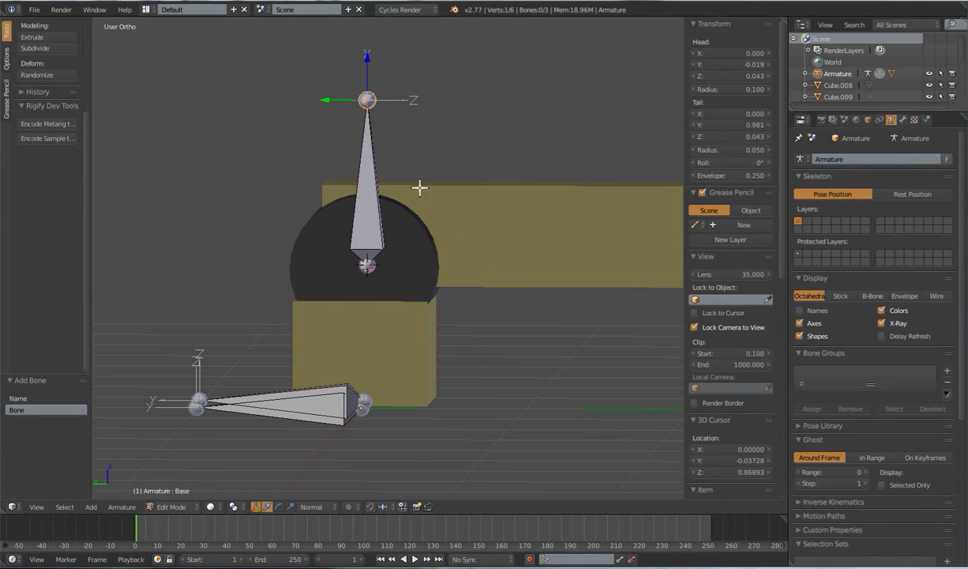
key("g")
key("z")
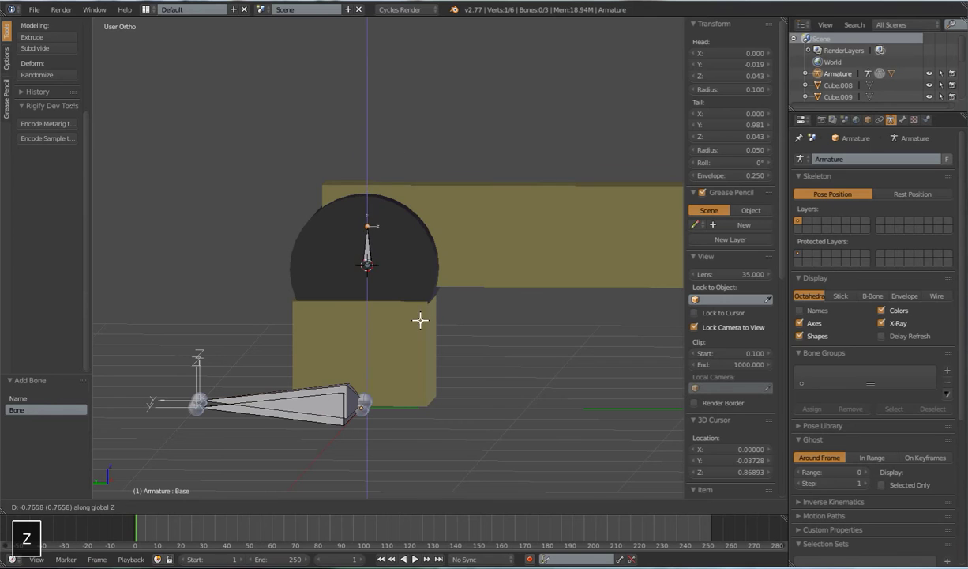
left_click(419, 320)
In wireframe, select the larger inner beam's end face next to the joint cylinder and snap the 3D cursor to its centre.
scroll(493, 281, "up", 1)
middle_click_drag(493, 282, 387, 266, "shift")
key("z")
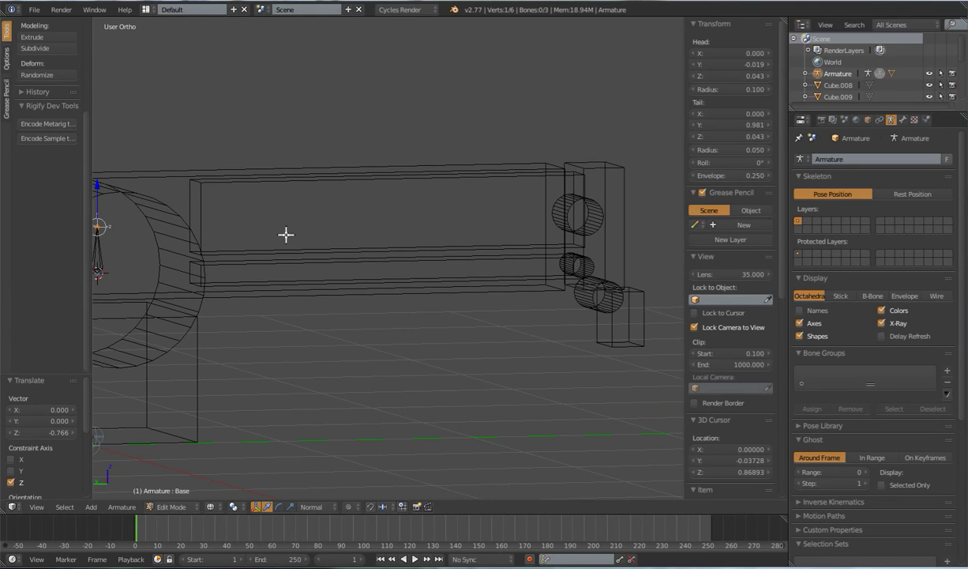
middle_click_drag(239, 246, 443, 318, "shift")
key("Tab")
right_click(315, 223)
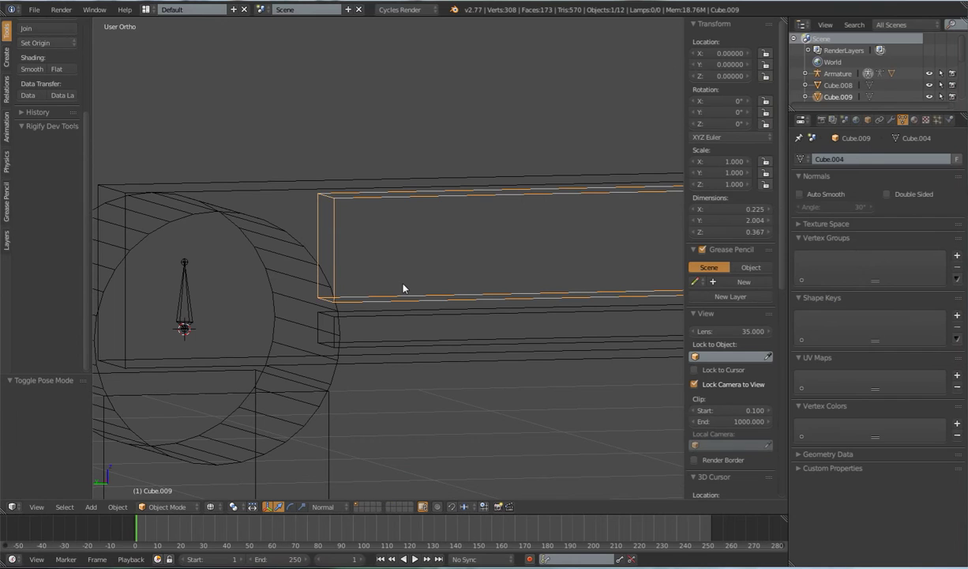
middle_click_drag(384, 331, 443, 297, "shift")
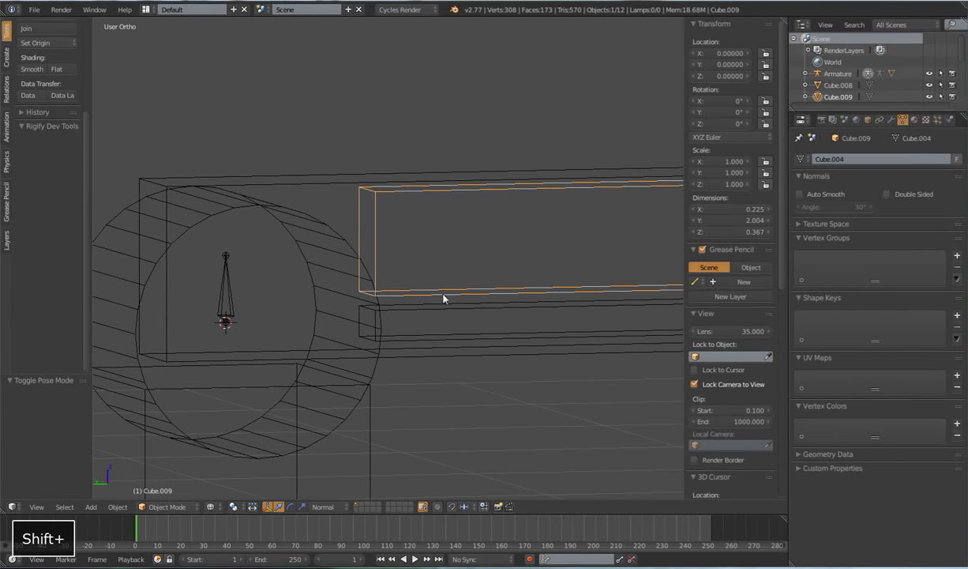
key("Tab")
right_click(365, 188)
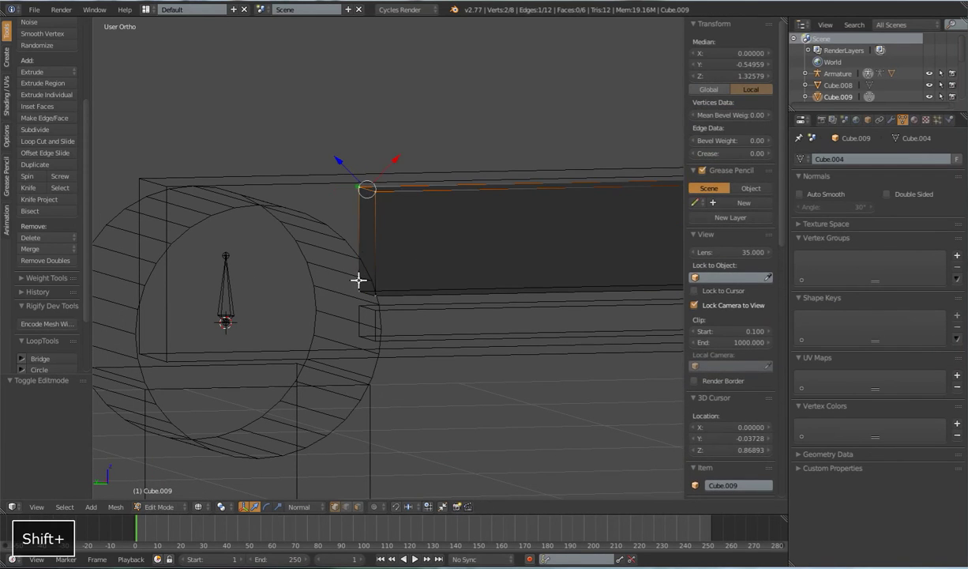
right_click(376, 297, "shift")
middle_click_drag(460, 277, 445, 318)
key("shift+s")
left_click(451, 281)
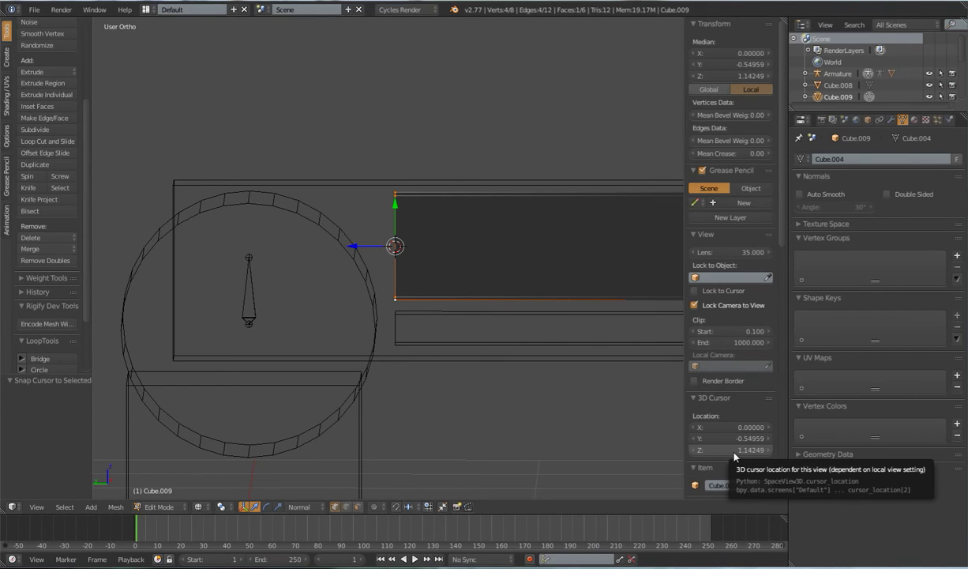
Copy the 3D cursor's Z location, 1.14249, into the tail Z of the joint bone in the armature's Edit Mode.
key("ctrl+c")
key("Tab")
right_click(253, 278)
key("Tab")
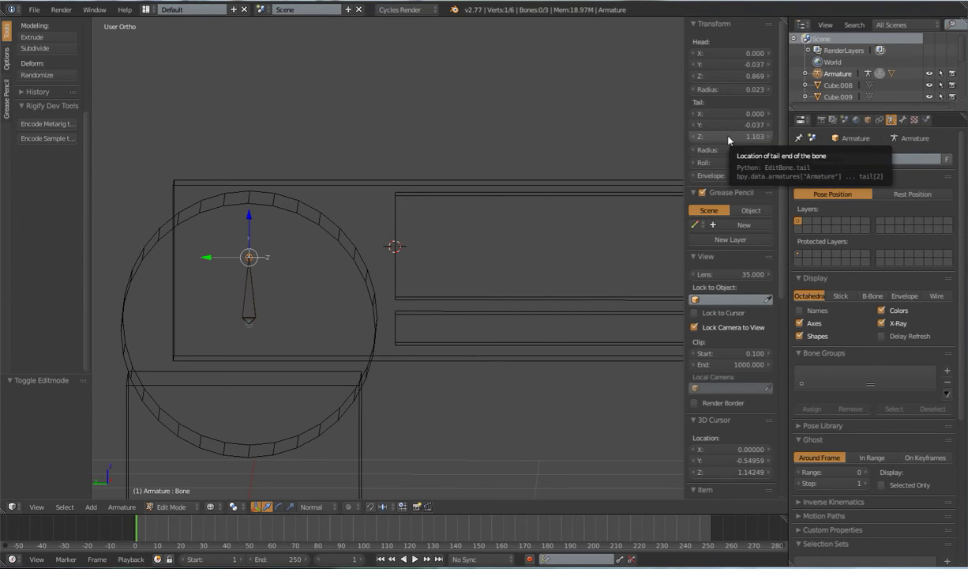
key("ctrl+v")
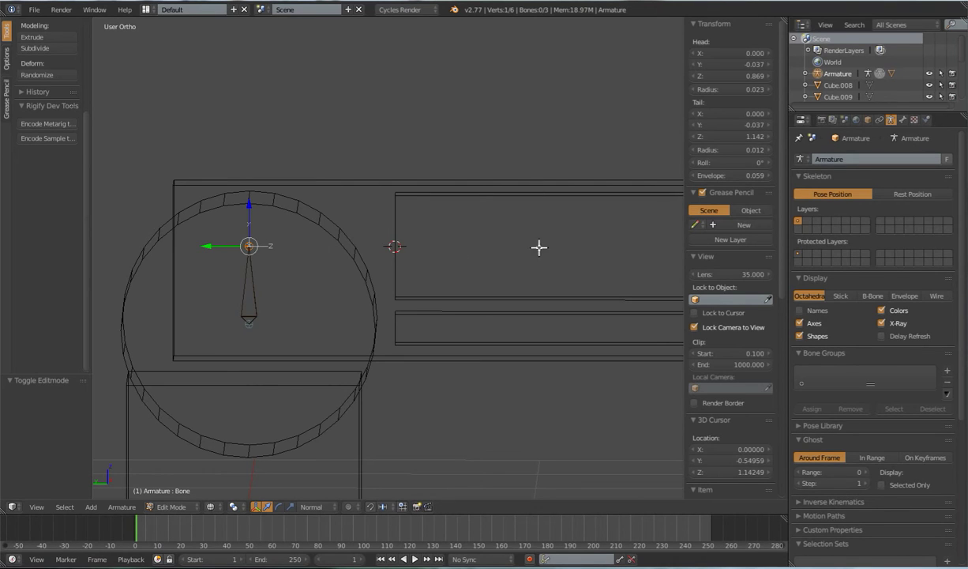
Select the whole joint bone from the left view and test its rotation about its local X axis in Pose Mode.
middle_click_drag(388, 243, 341, 291)
key("1")
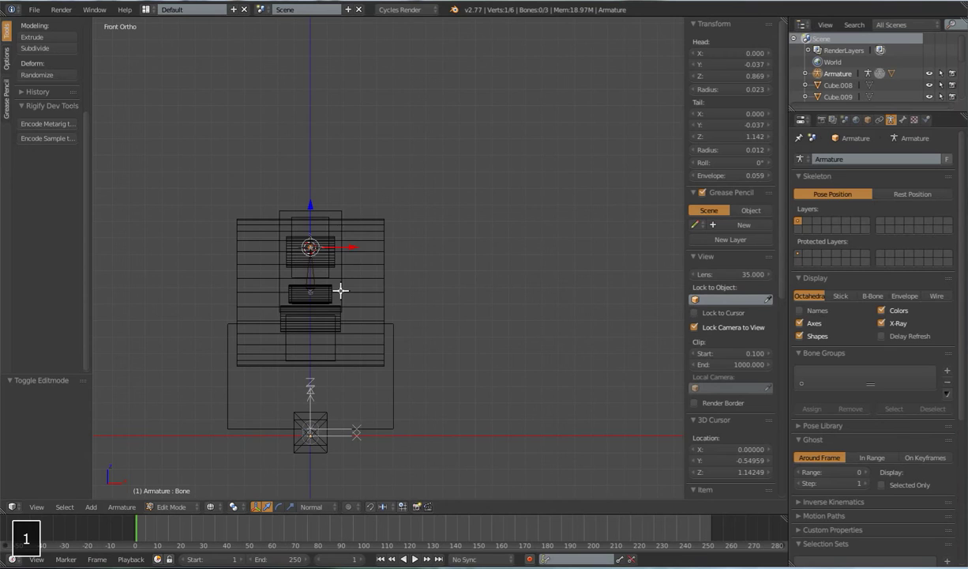
key("ctrl+KP_3")
scroll(404, 279, "up", 3)
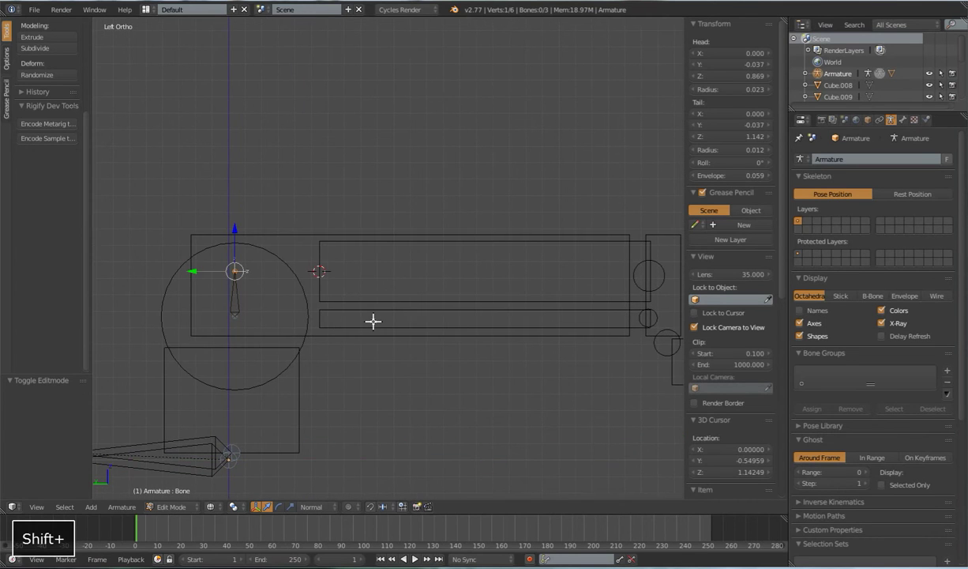
right_click(229, 288, "shift")
middle_click_drag(267, 311, 380, 280, "shift")
scroll(379, 280, "up", 3)
key("Tab")
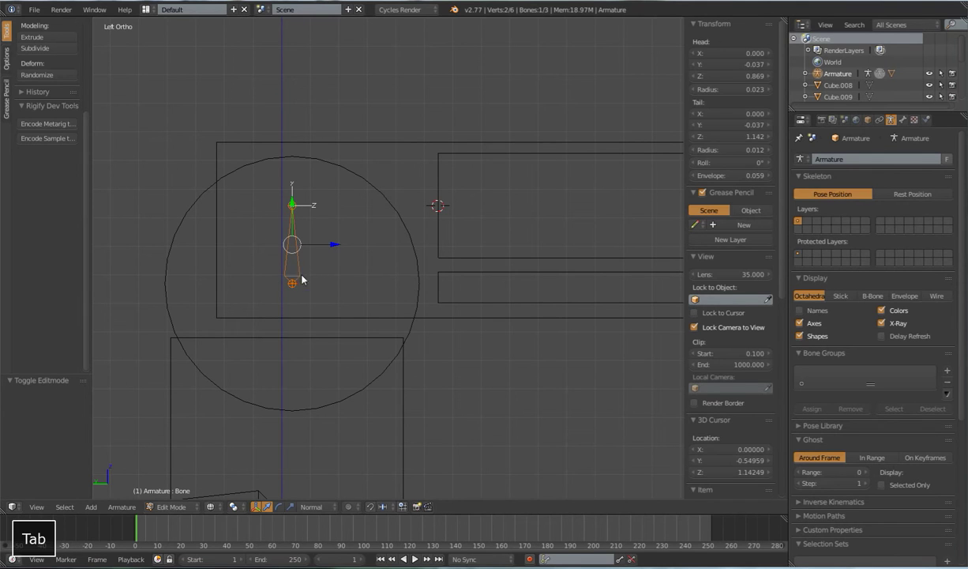
key("ctrl+Tab")
key("r")
key("x")
key("x")
key("Escape")
Test-rotate the joint bone about the global X axis and examine how its own axes are oriented.
middle_click_drag(372, 255, 422, 305)
scroll(422, 304, "up", 2)
middle_click_drag(376, 212, 417, 255)
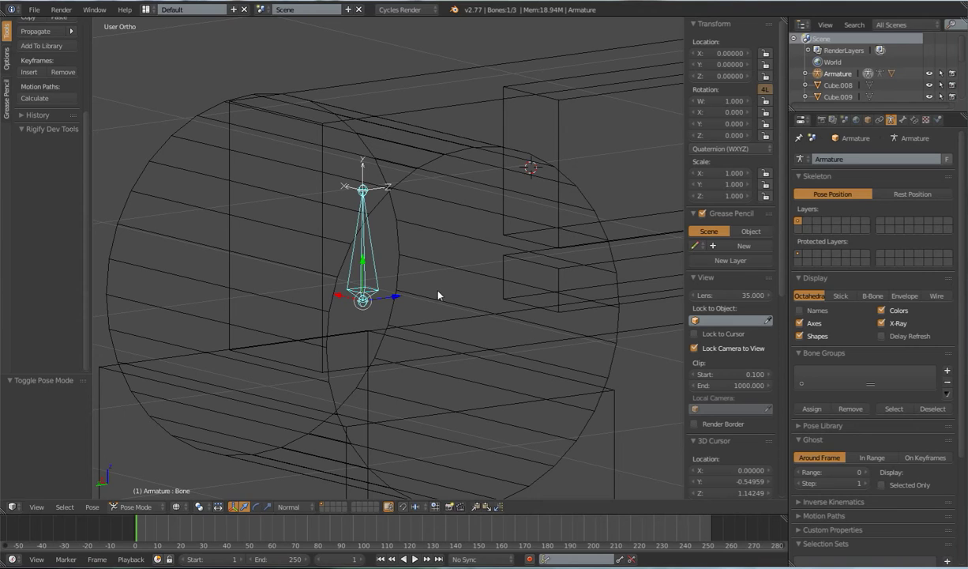
key("r")
key("x")
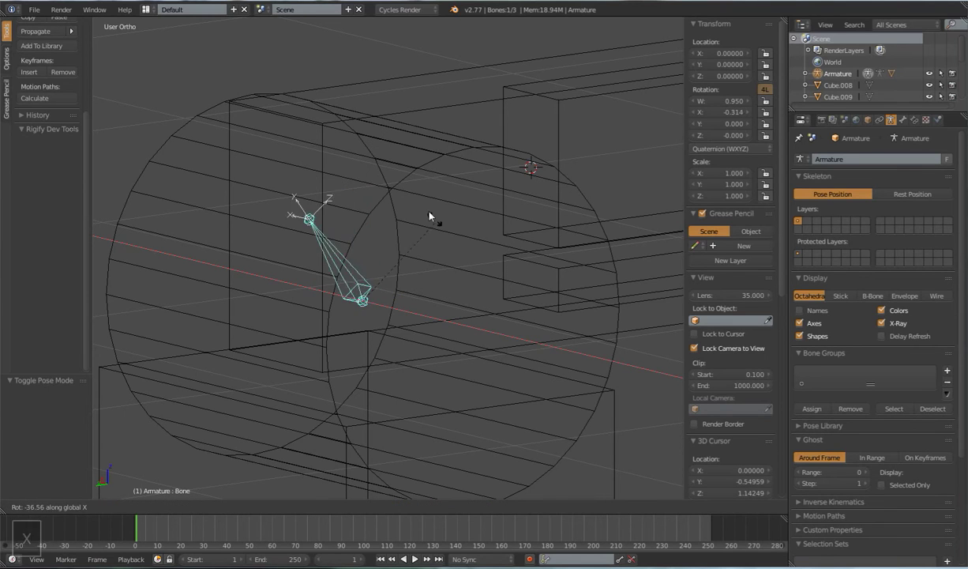
key("Escape")
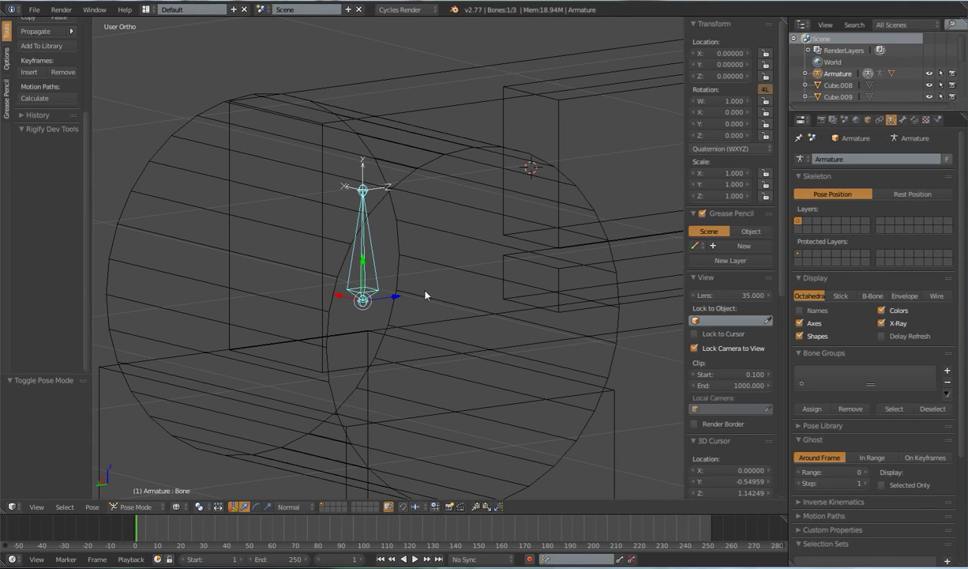
middle_click_drag(367, 305, 447, 305)
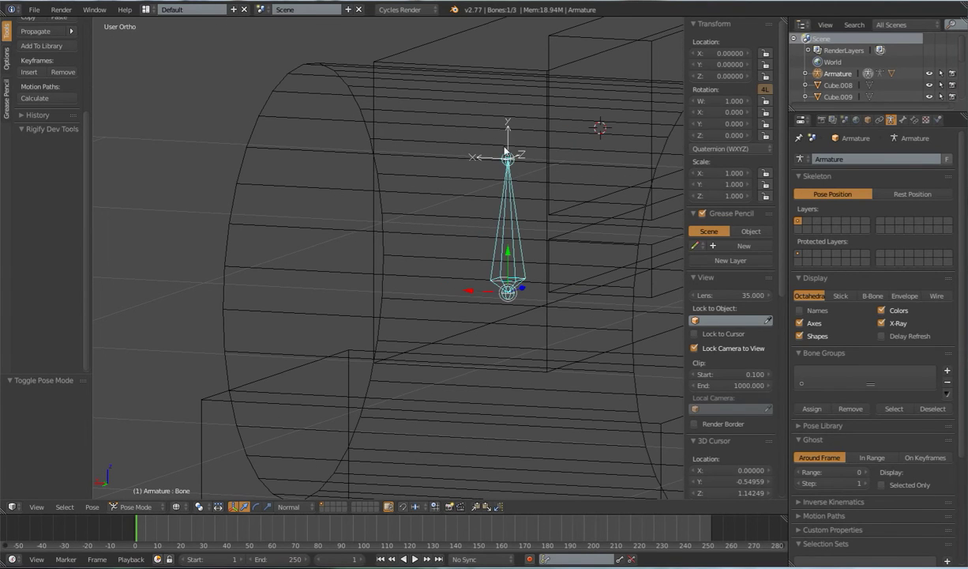
scroll(498, 323, "down", 6)
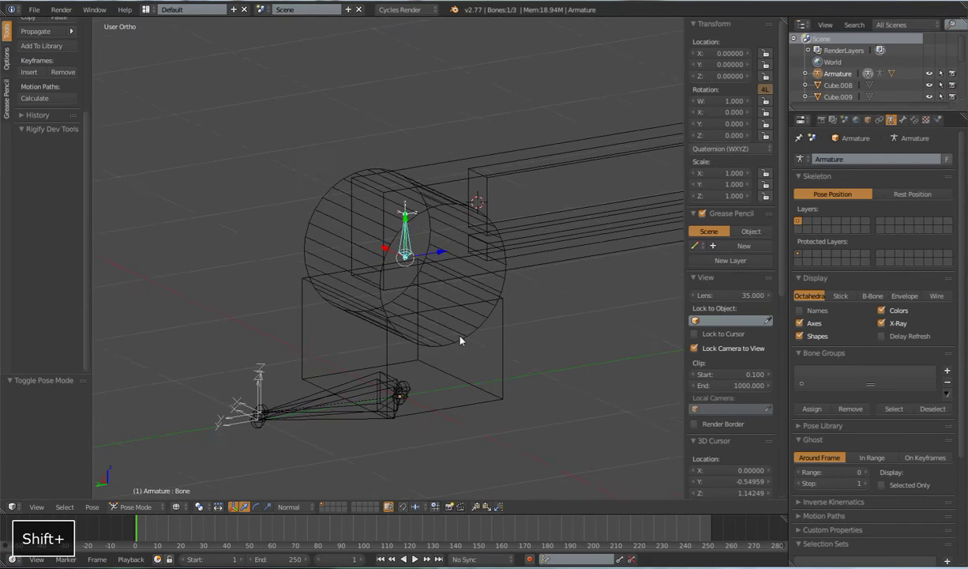
In the armature's Edit Mode, parent the joint bone to the Base bone with Keep Offset.
key("KP_Decimal")
key("Tab")
right_click(391, 259)
right_click(390, 196, "shift")
key("Tab")
middle_click_drag(391, 275, 328, 301)
key("Tab")
key("ctrl+1")
key("ctrl+3")
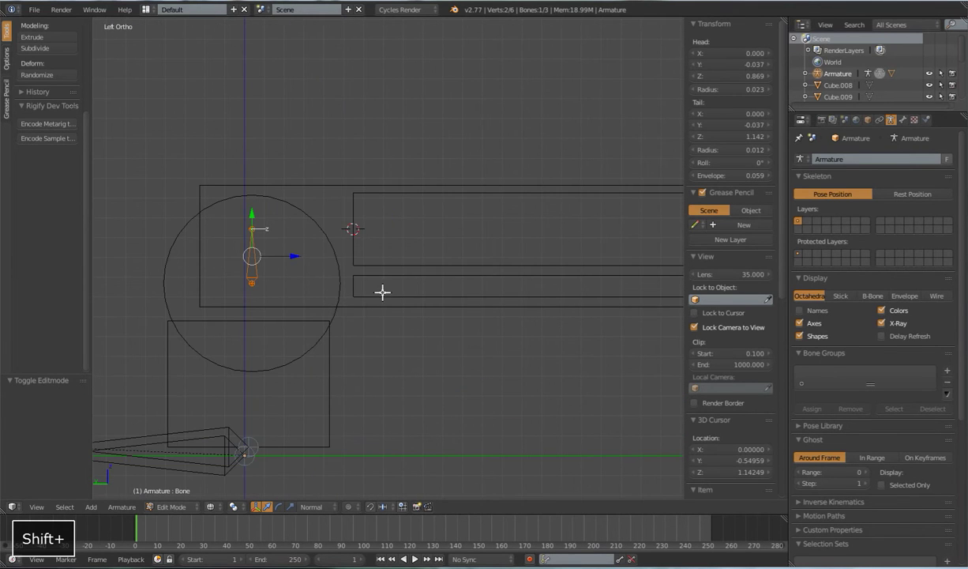
scroll(375, 291, "down", 2)
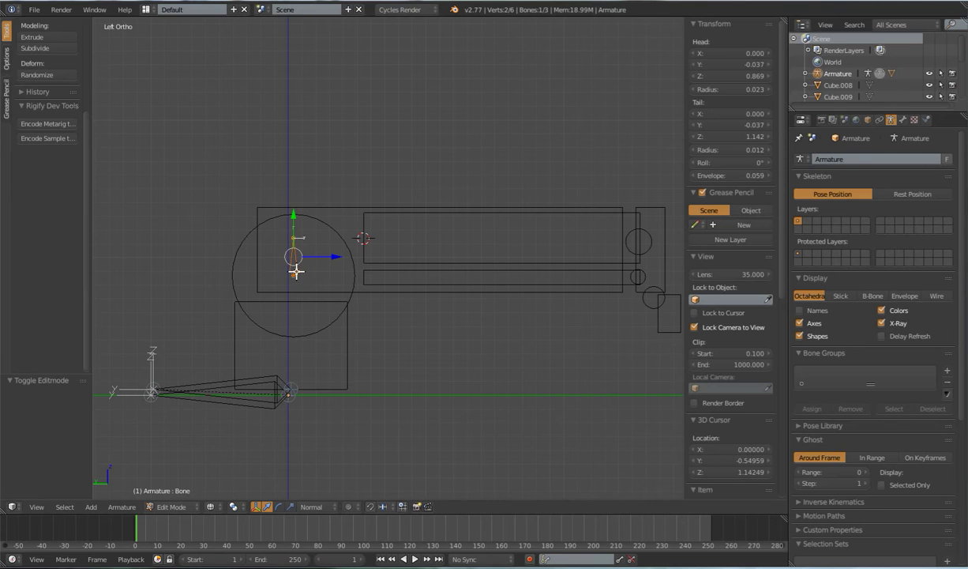
middle_click_drag(298, 337, 341, 234, "shift")
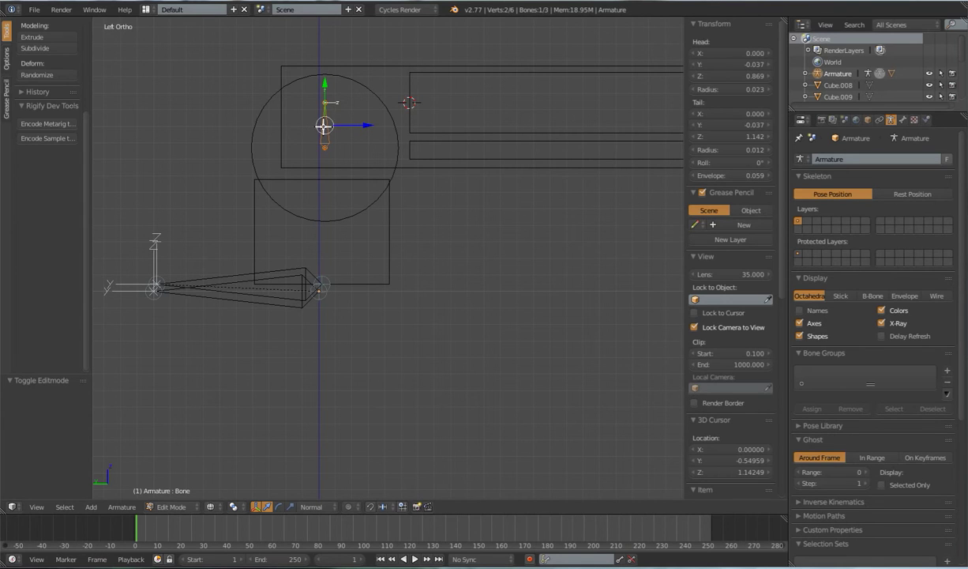
right_click(298, 266, "shift")
key("ctrl+p")
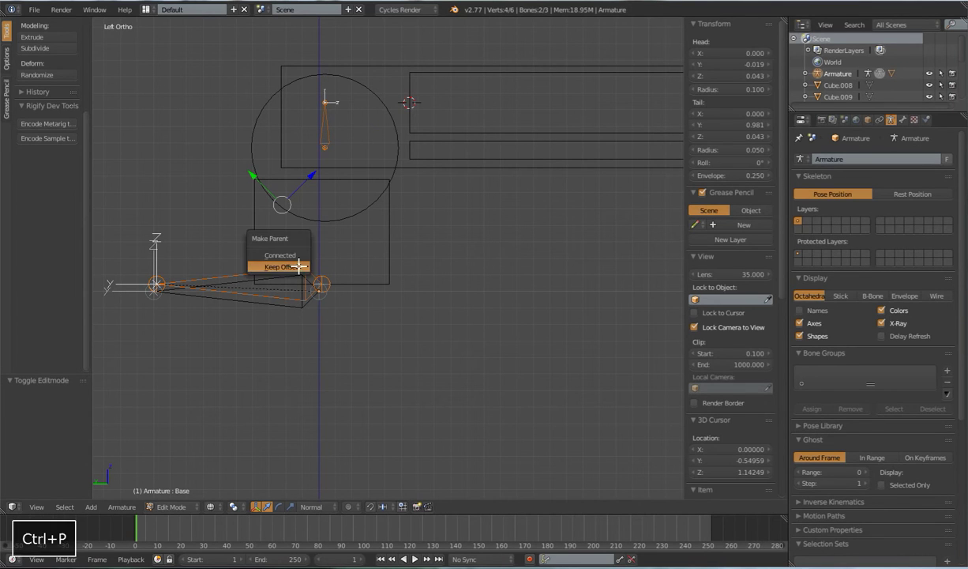
left_click(299, 266)
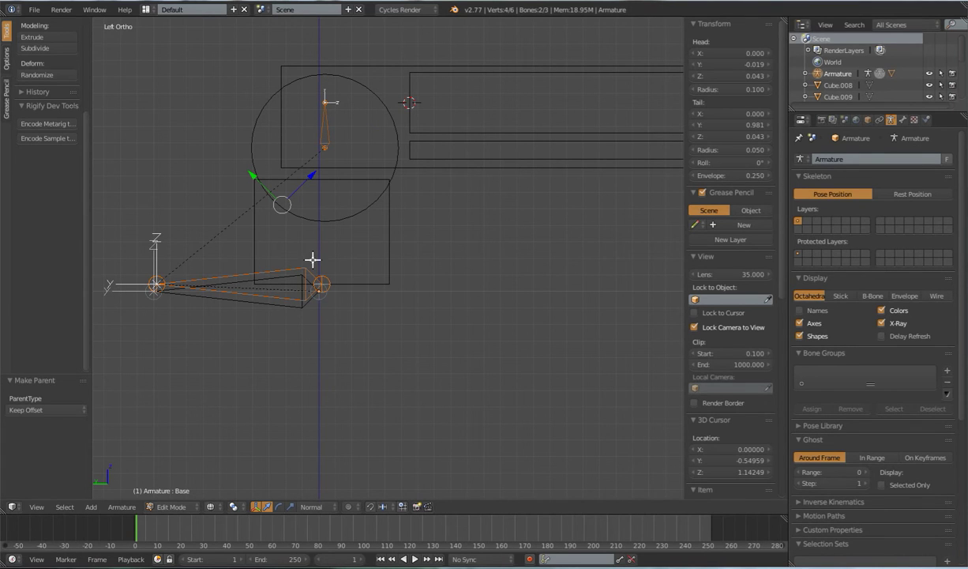
Extrude a new bone from the joint bone's tail about 0.581 units along negative Y, just into the larger inner beam.
scroll(362, 214, "up", 3, "shift")
scroll(372, 247, "up", 3)
right_click(209, 178)
scroll(215, 181, "down", 3)
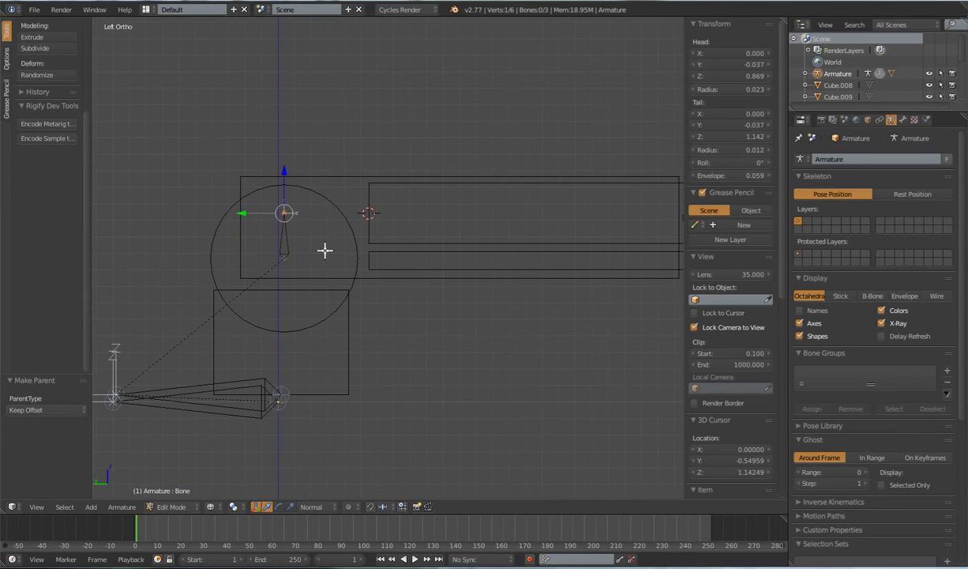
key("g")
key("Escape")
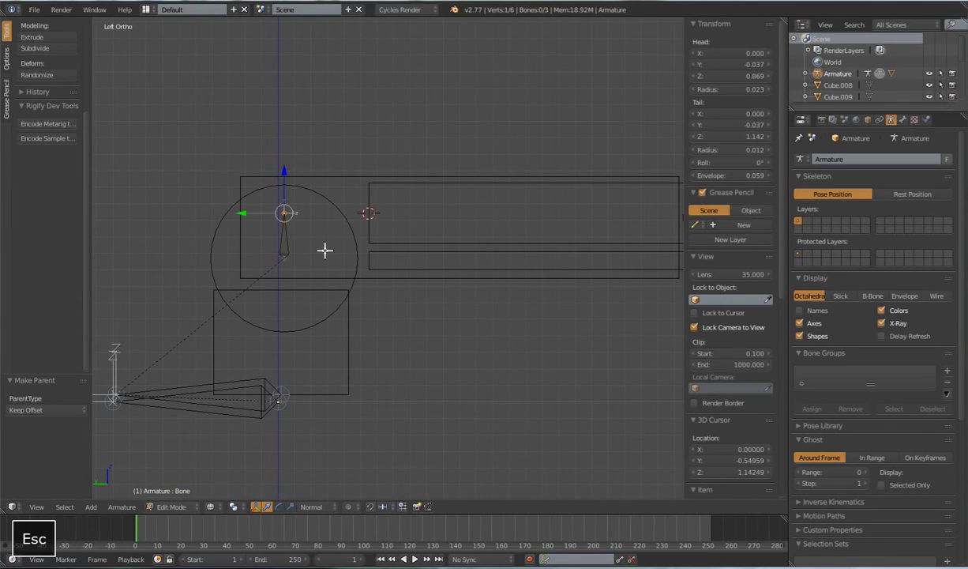
key("e")
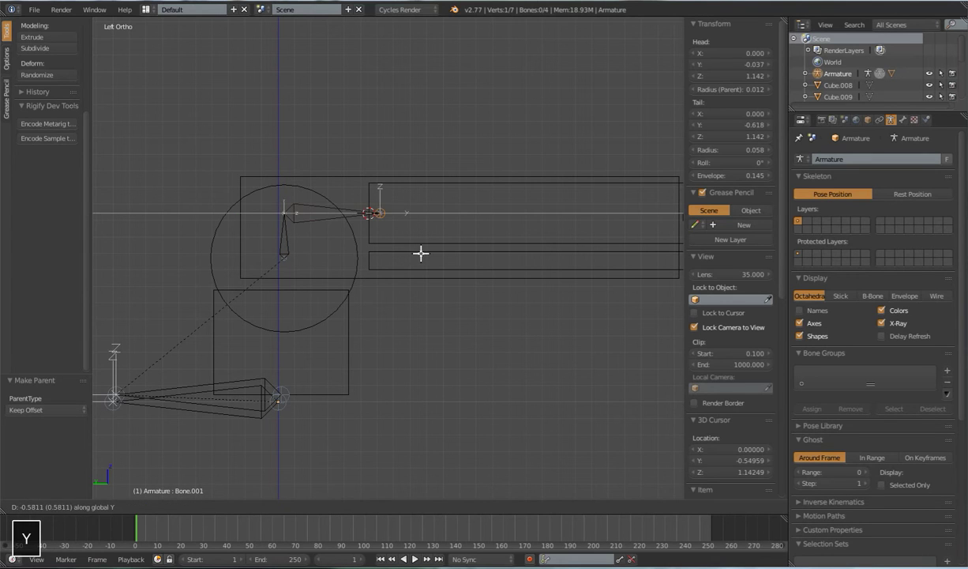
left_click(419, 252)
Snap the 3D cursor to the centre of the upper pivot cylinder at the beam's far end, using its mesh selection in Edit Mode.
scroll(423, 255, "down", 2)
middle_click_drag(423, 255, 386, 267, "shift")
scroll(386, 267, "up", 2)
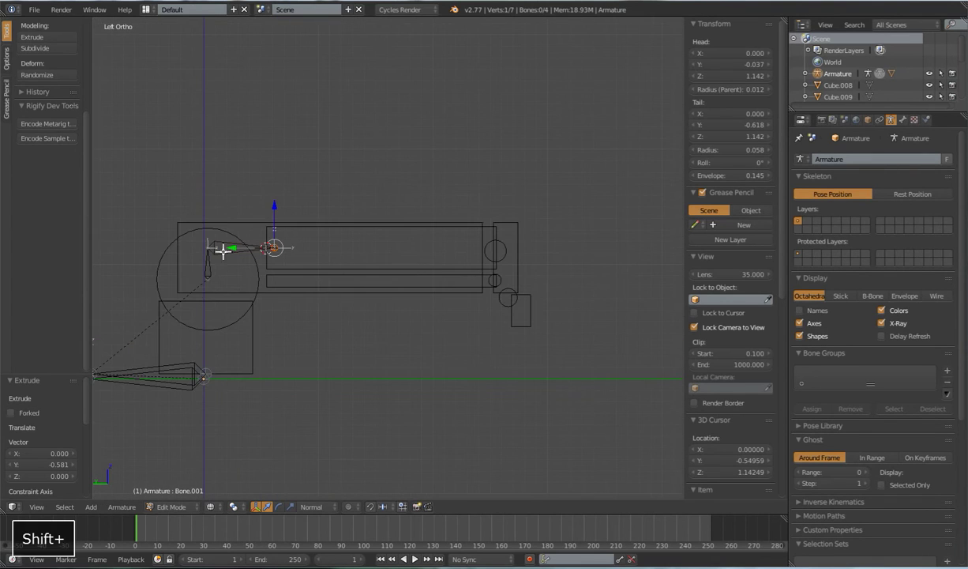
middle_click_drag(476, 279, 405, 282, "shift")
scroll(404, 281, "up", 2)
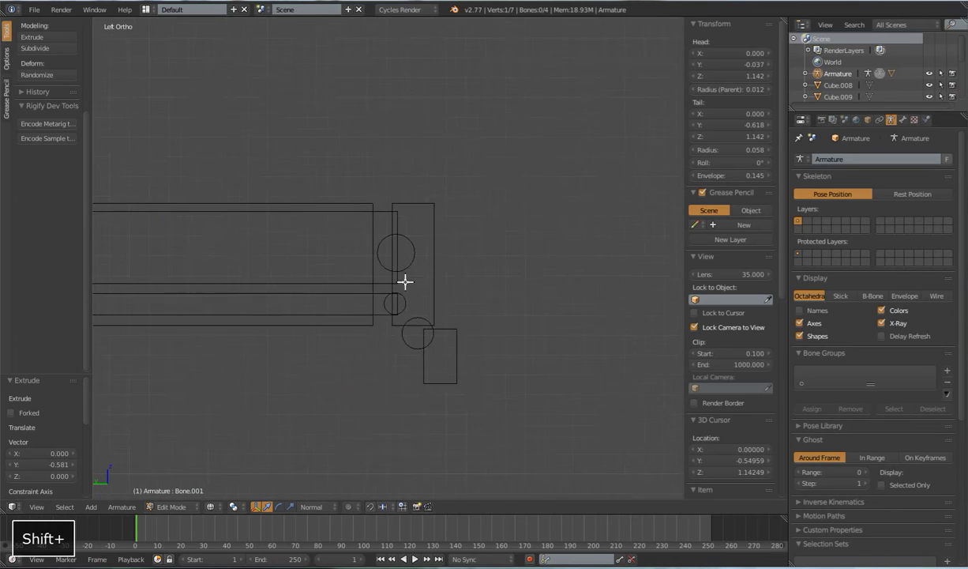
key("Tab")
right_click(411, 245)
scroll(411, 245, "up", 3)
key("Tab")
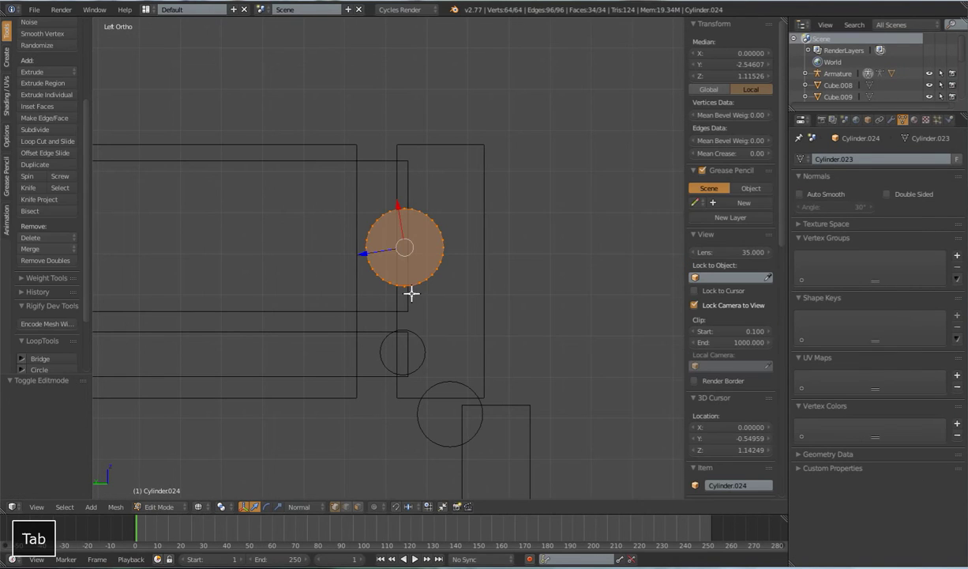
middle_click_drag(415, 304, 430, 318)
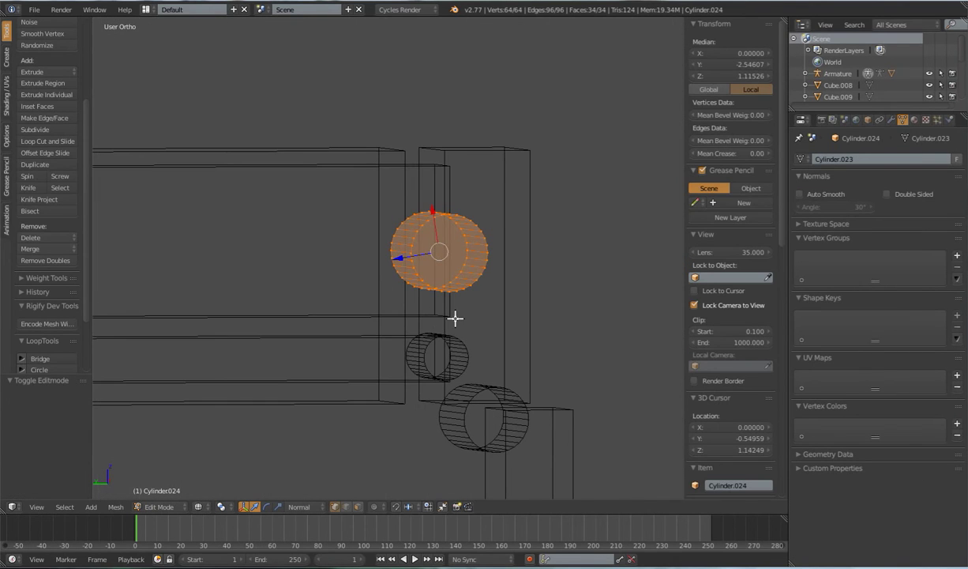
key("a")
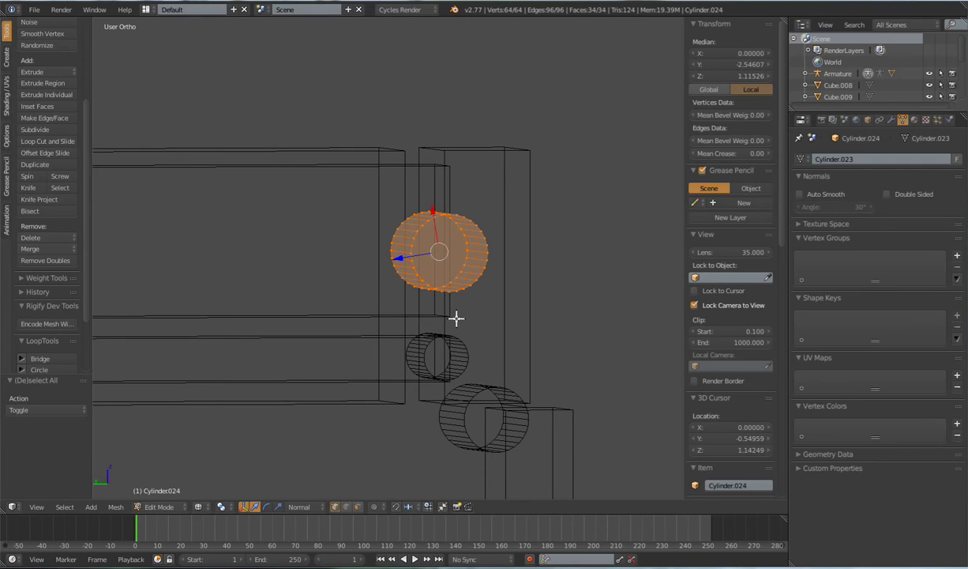
key("shift+s")
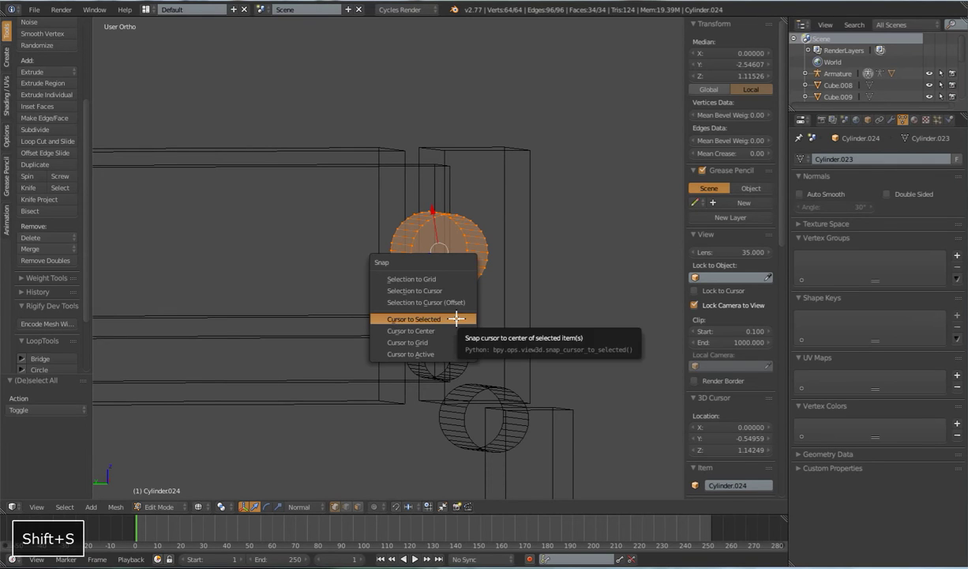
left_click(456, 316)
In the armature's Edit Mode, snap the beam bone's tail to the 3D cursor at the far pivot cylinder.
scroll(445, 318, "down", 3)
scroll(370, 315, "up", 2)
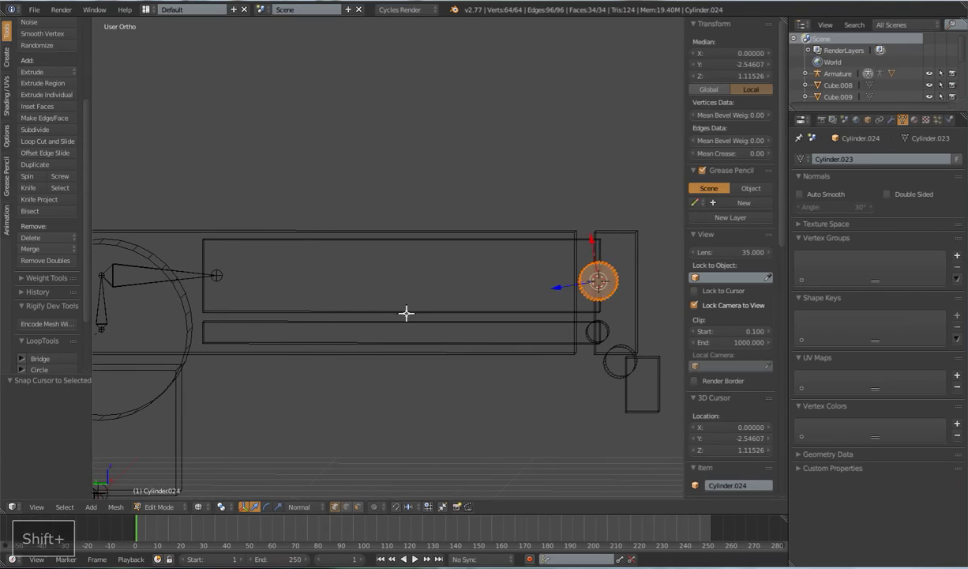
key("Tab")
key("Tab")
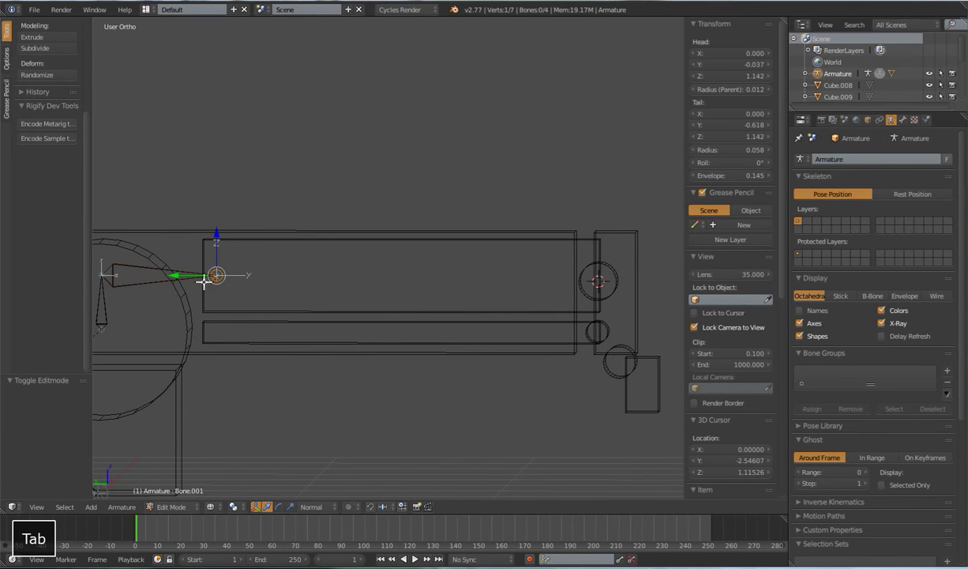
scroll(249, 283, "down", 2)
key("shift+s")
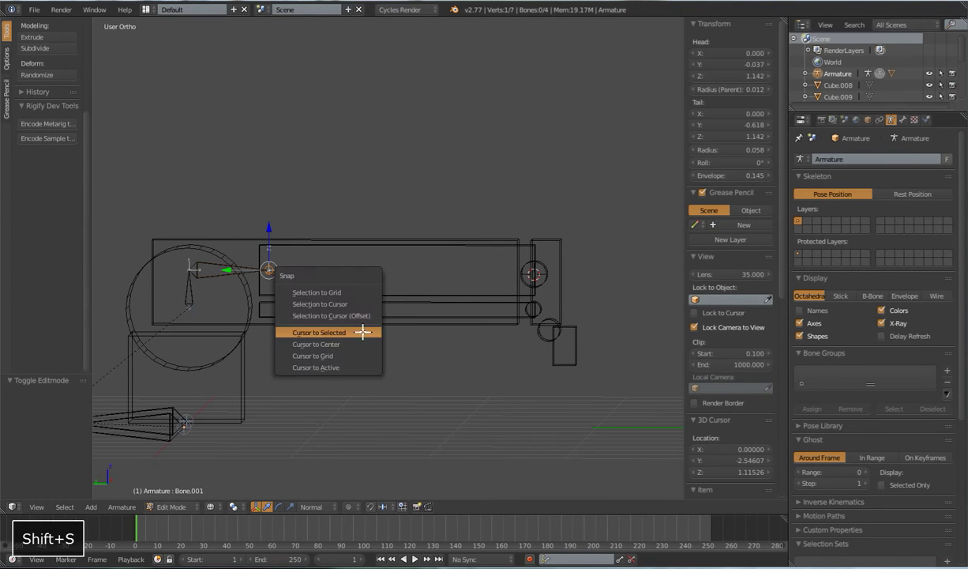
left_click(324, 303)
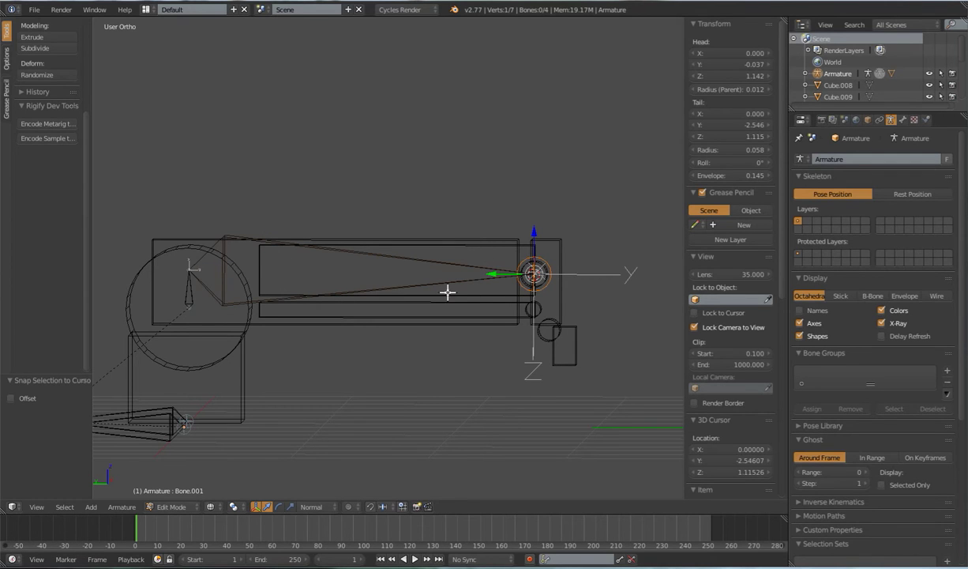
From the left view, extrude a new end bone from the beam bone's tail about 0.616 units along negative Y.
scroll(483, 310, "down", 2)
middle_click_drag(460, 312, 438, 340, "shift")
mouse_move(454, 321)
middle_mouse_down("shift")
mouse_move(433, 322)
mouse_move(448, 329)
middle_mouse_up("shift")
scroll(447, 329, "up", 2)
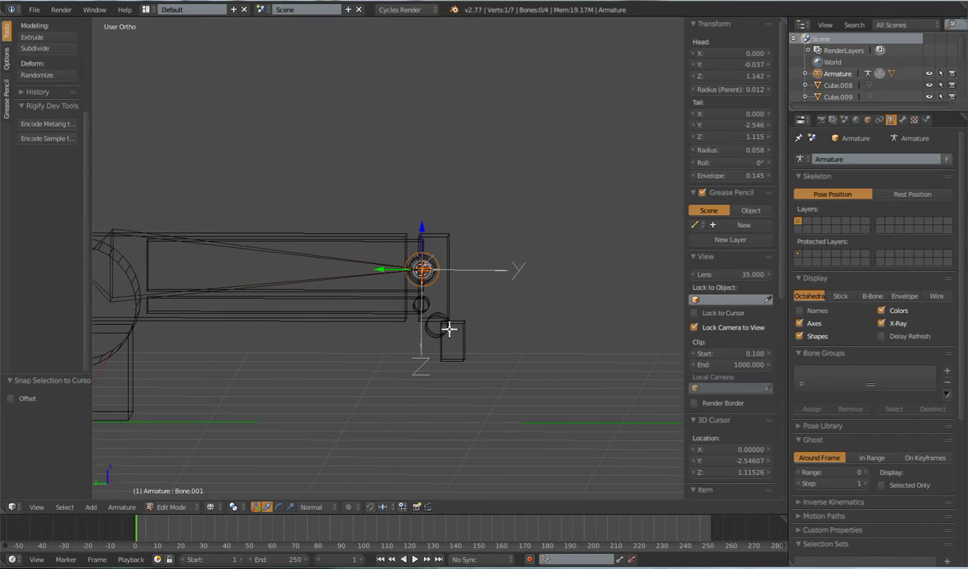
key("ctrl+KP_3")
scroll(442, 296, "up", 1)
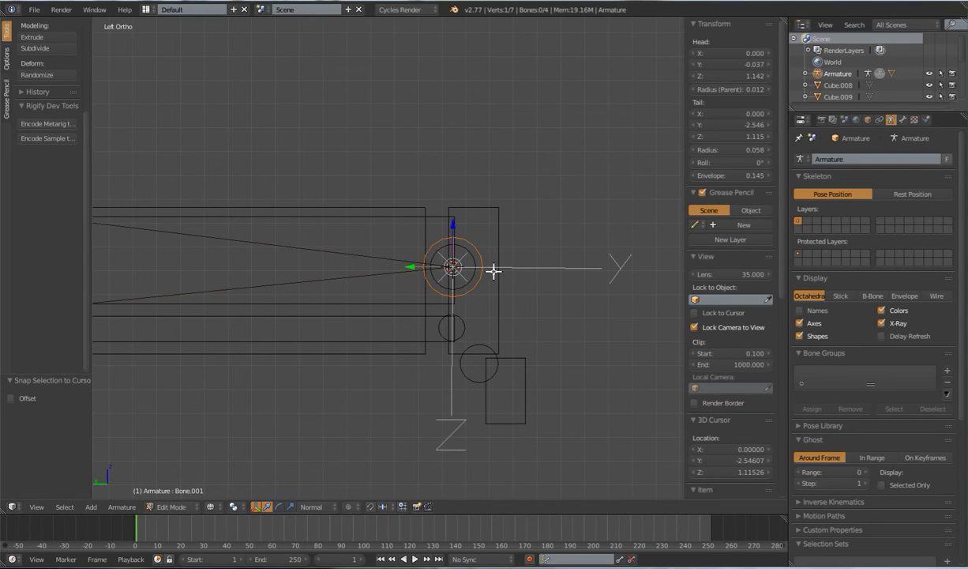
key("e")
key("g")
key("y")
left_click(646, 302)
Parent the new end bone to the Base bone with Keep Offset, detaching it from the beam bone.
scroll(588, 285, "down", 5)
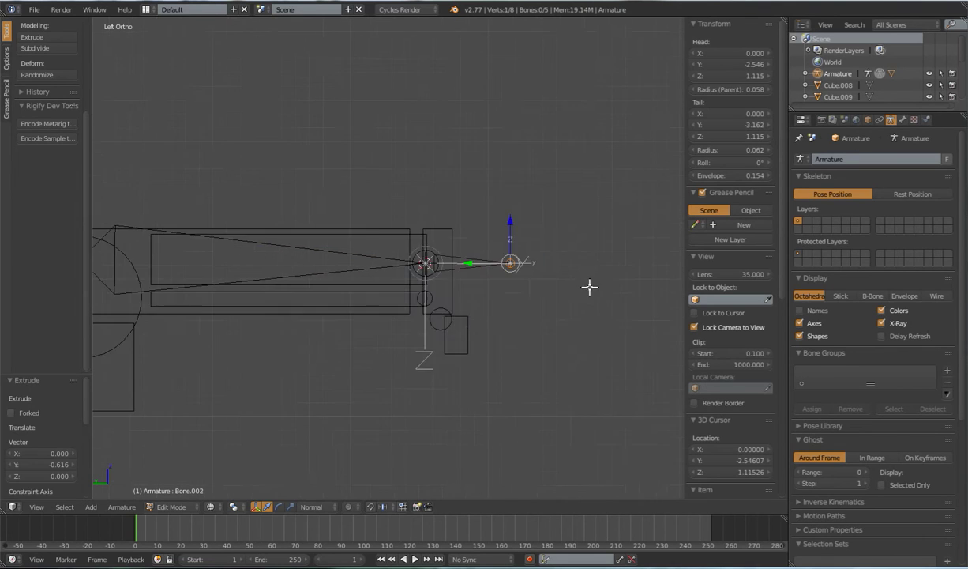
middle_click_drag(460, 325, 505, 318, "shift")
scroll(506, 318, "up", 2)
right_click(521, 255)
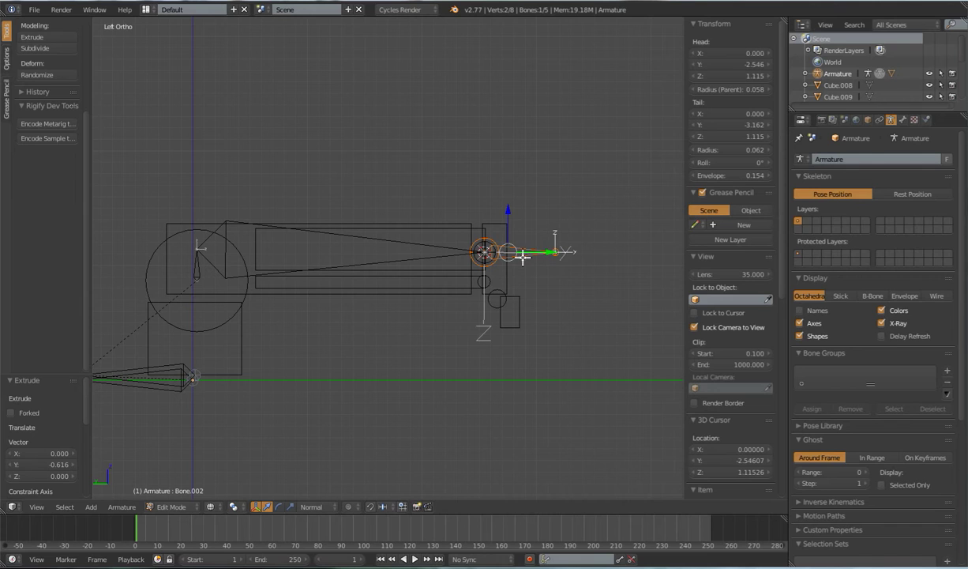
left_click(372, 239)
left_click(195, 252)
left_click(335, 233)
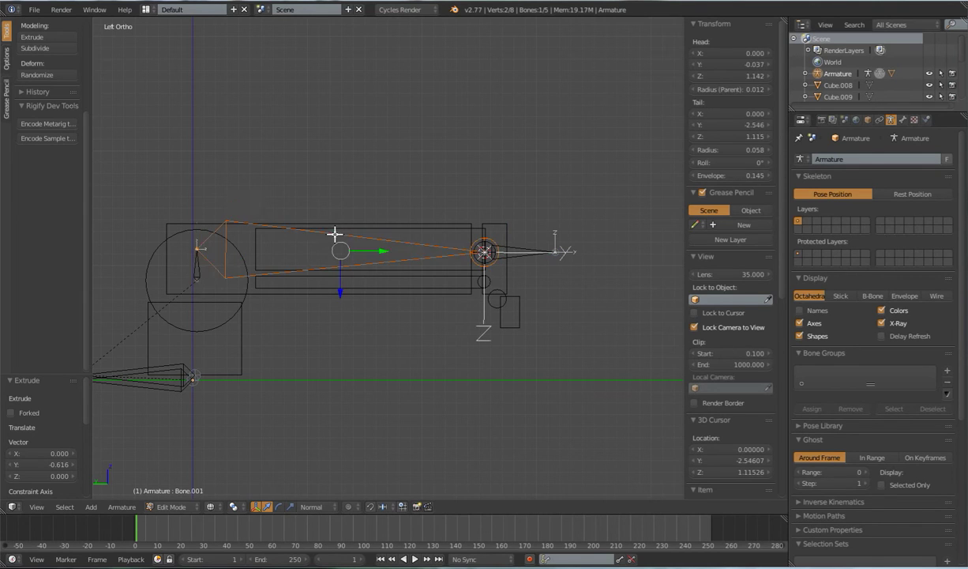
left_click(198, 261)
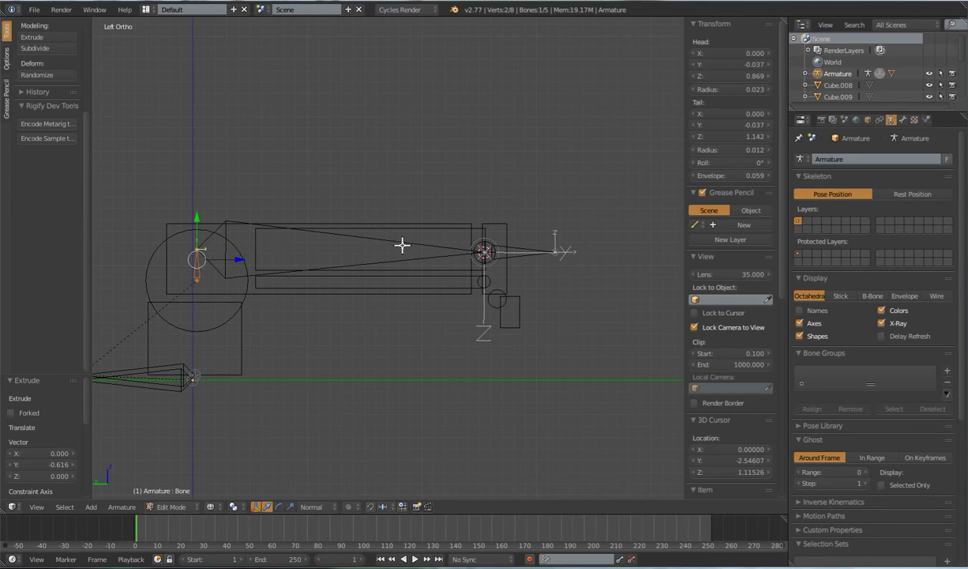
left_click(494, 240)
middle_click_drag(391, 287, 555, 240, "shift")
scroll(555, 240, "up", 3)
right_click(306, 358, "shift")
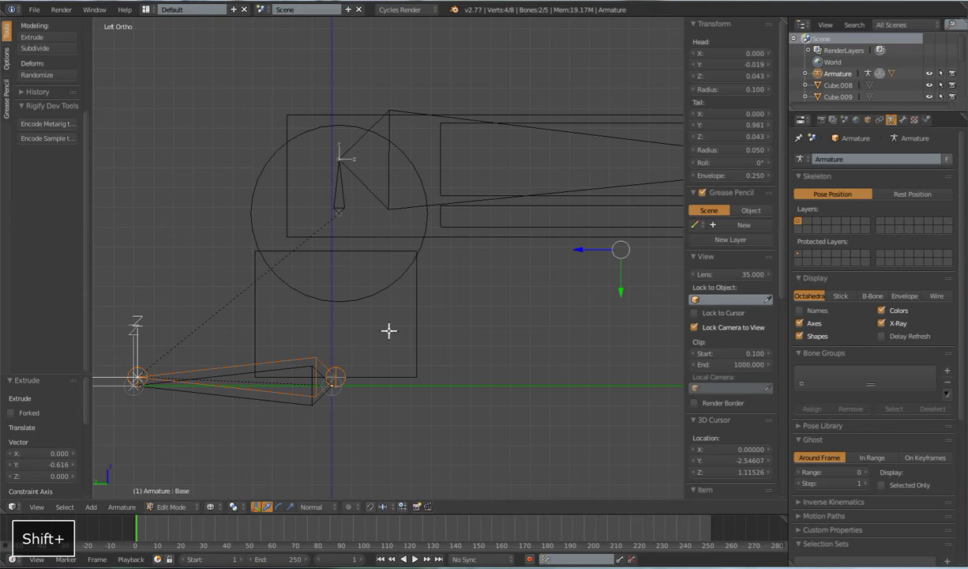
scroll(389, 330, "down", 6)
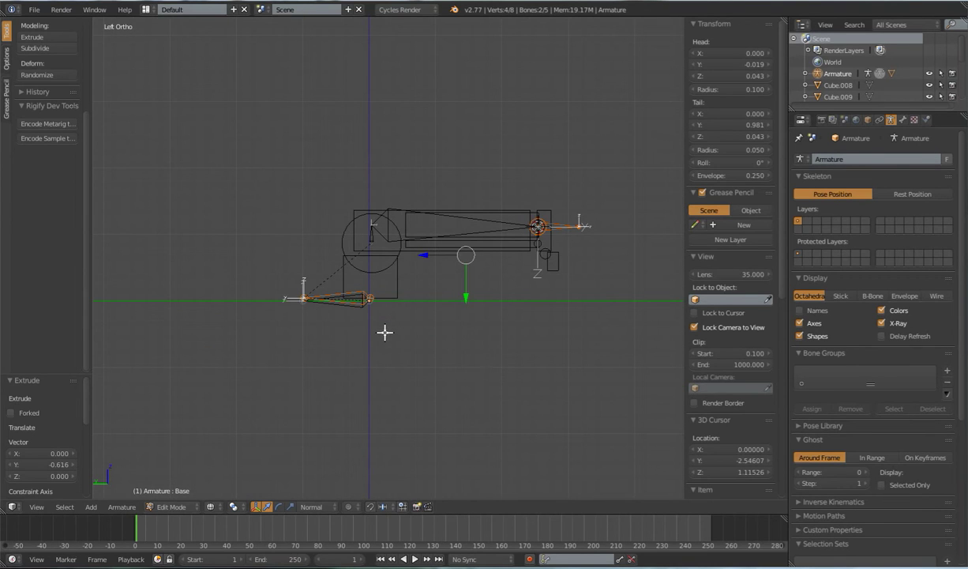
key("ctrl+p")
left_click(385, 332)
Switch the armature to Pose Mode and go through the end, beam and joint bones one by one.
mouse_move(523, 313)
middle_mouse_down("shift")
mouse_move(473, 318)
mouse_move(527, 301)
middle_mouse_up("shift")
scroll(474, 318, "up", 5)
key("Tab")
scroll(524, 295, "down", 3)
right_click(529, 241)
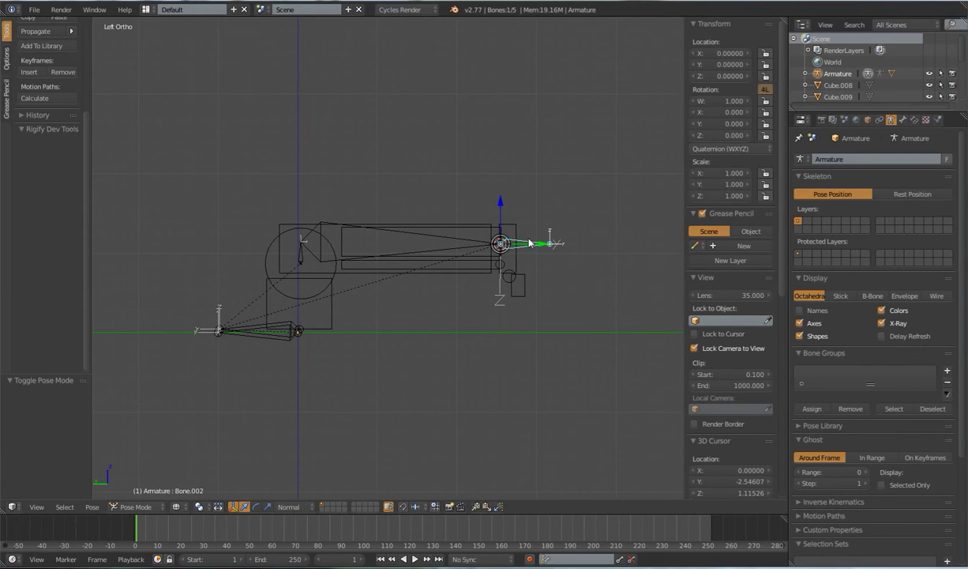
right_click(400, 238)
right_click(302, 265)
right_click(413, 237)
Add an Inverse Kinematics constraint to the long beam bone with the end bone as its target.
middle_click_drag(461, 320, 432, 303, "shift")
scroll(432, 302, "up", 2)
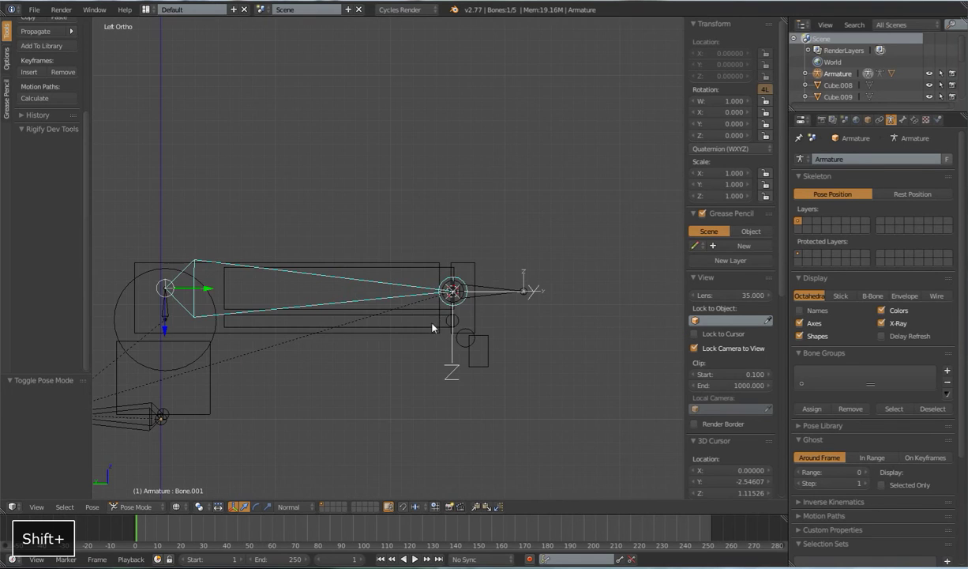
right_click(512, 287)
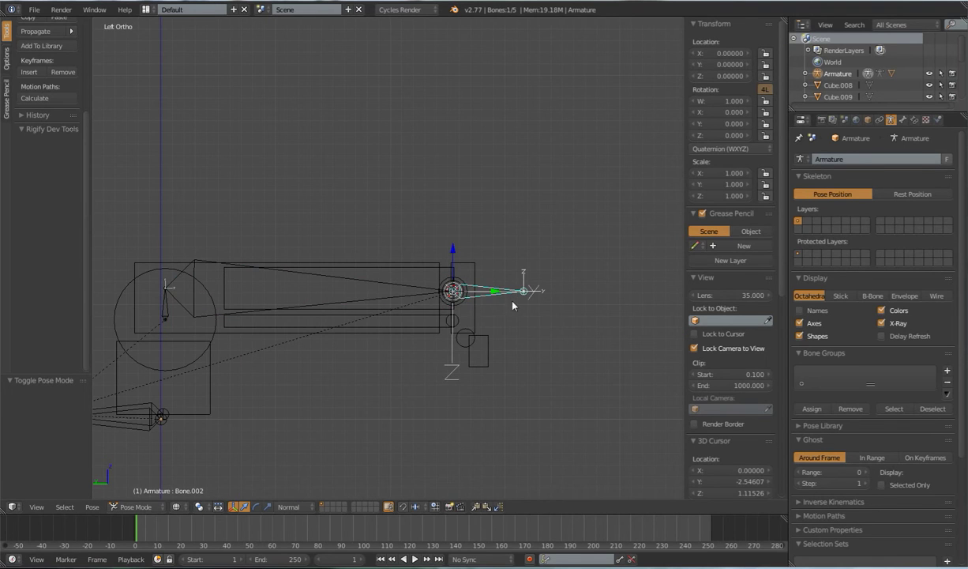
right_click(388, 287, "shift")
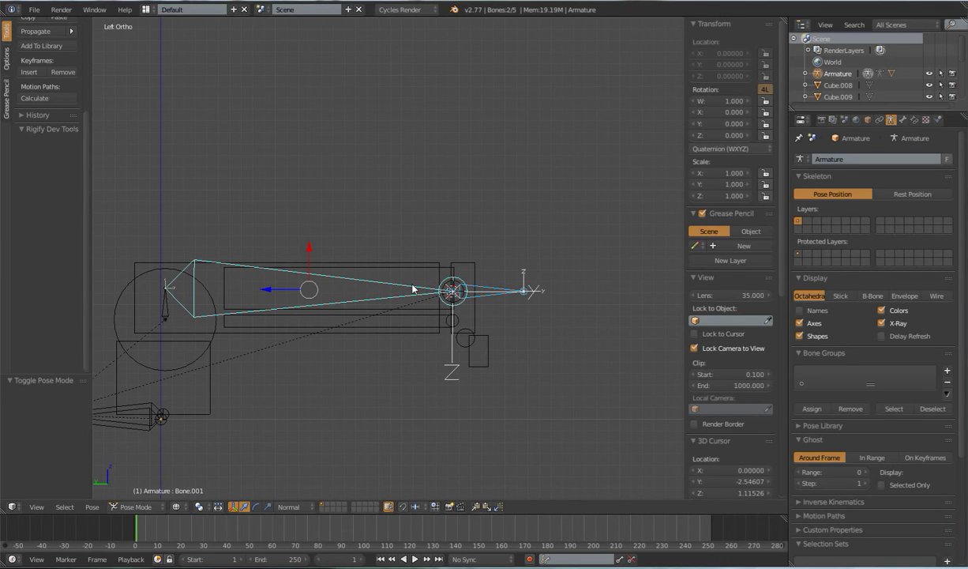
key("ctrl+shift+c")
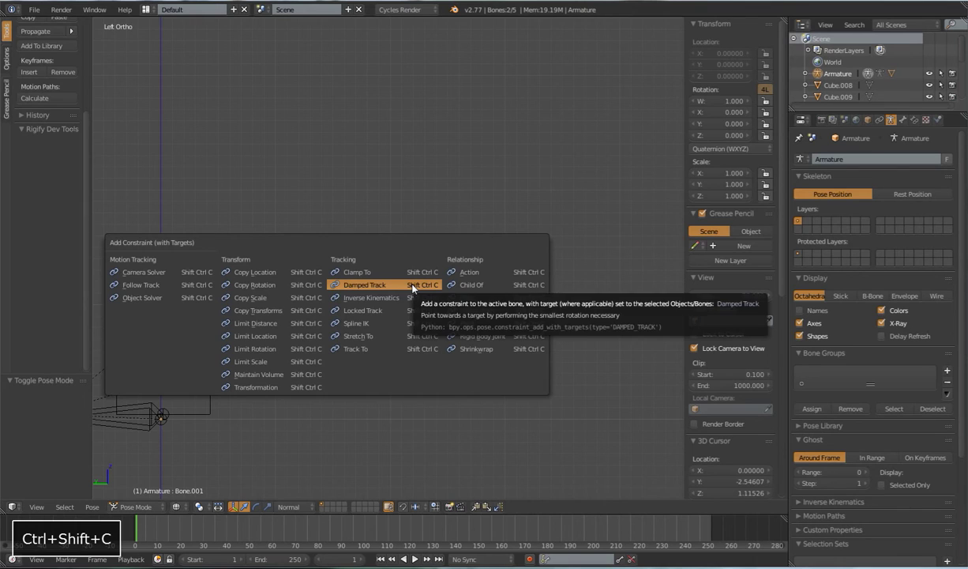
left_click(372, 300)
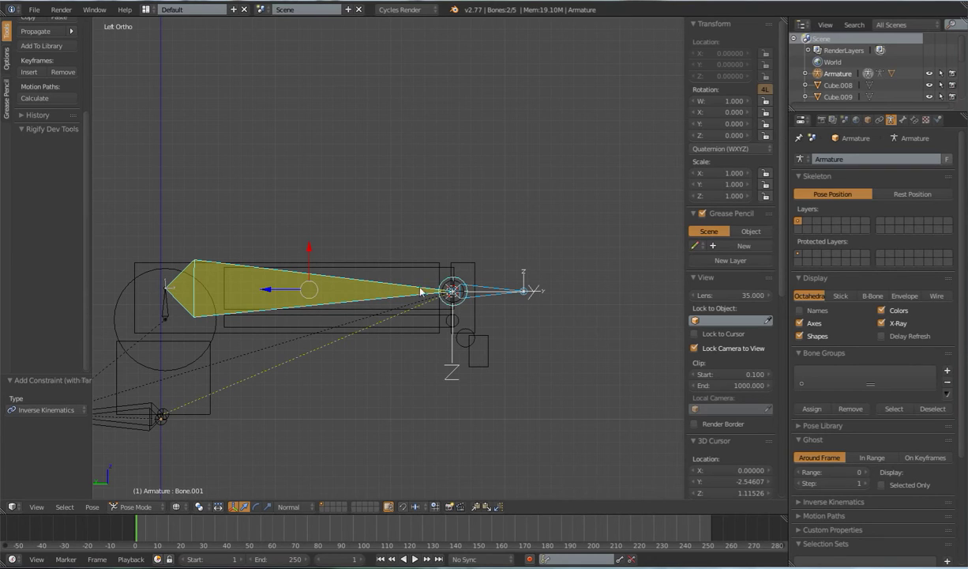
Open the beam bone's constraint settings and check the target of its IK constraint.
right_click(380, 287)
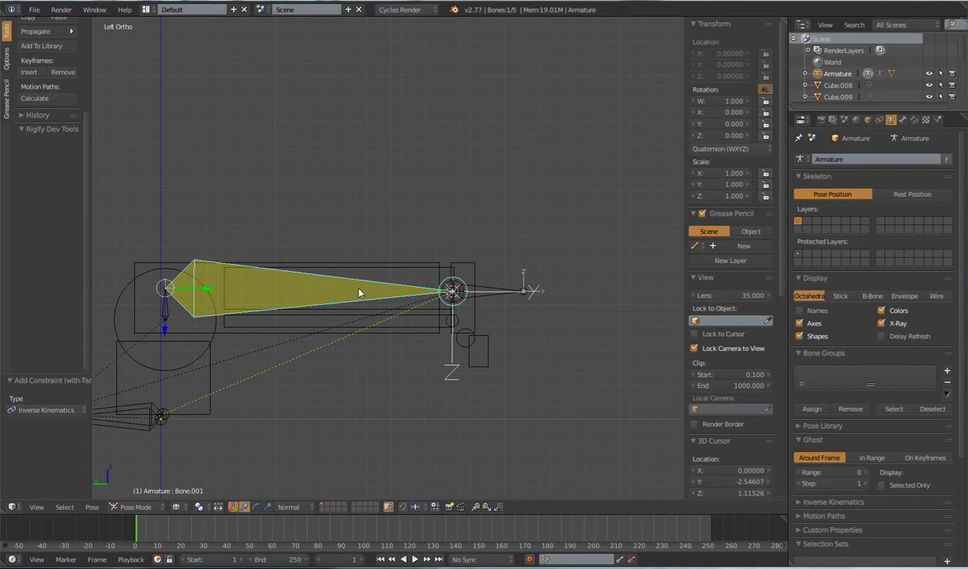
right_click(496, 289)
right_click(382, 293)
left_click(914, 119)
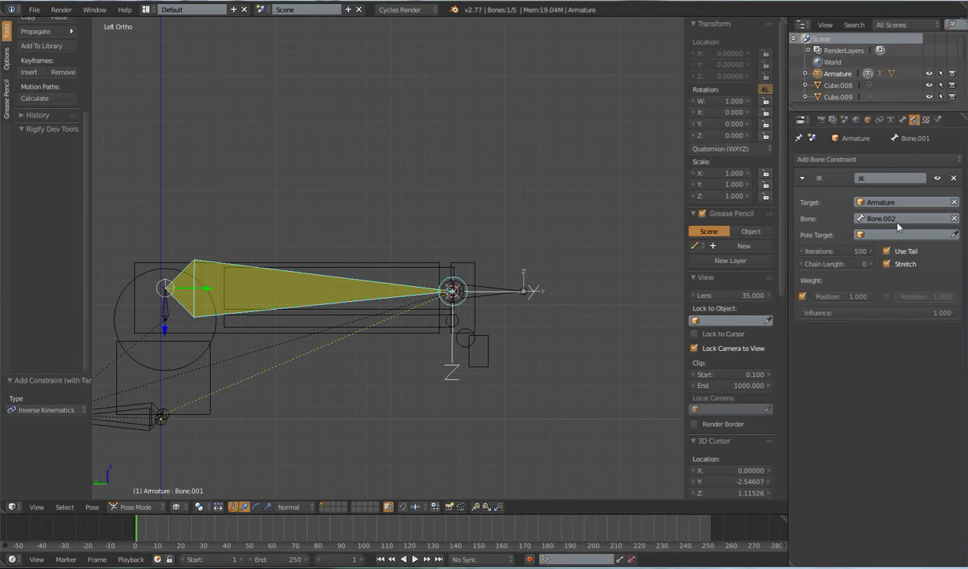
Rename the end bone beyond the beam as IK Target.
right_click(514, 291)
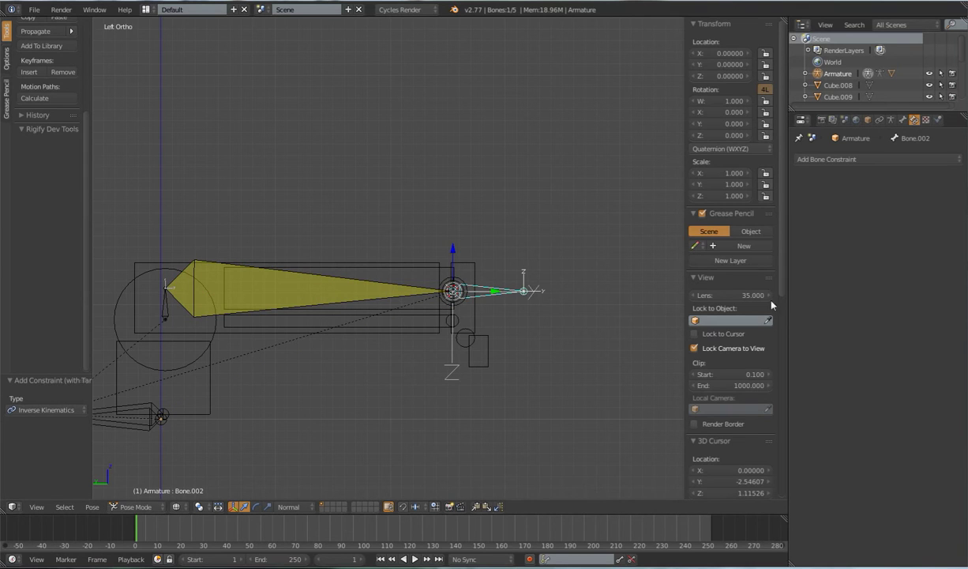
scroll(745, 340, "down", 5)
left_click(731, 355)
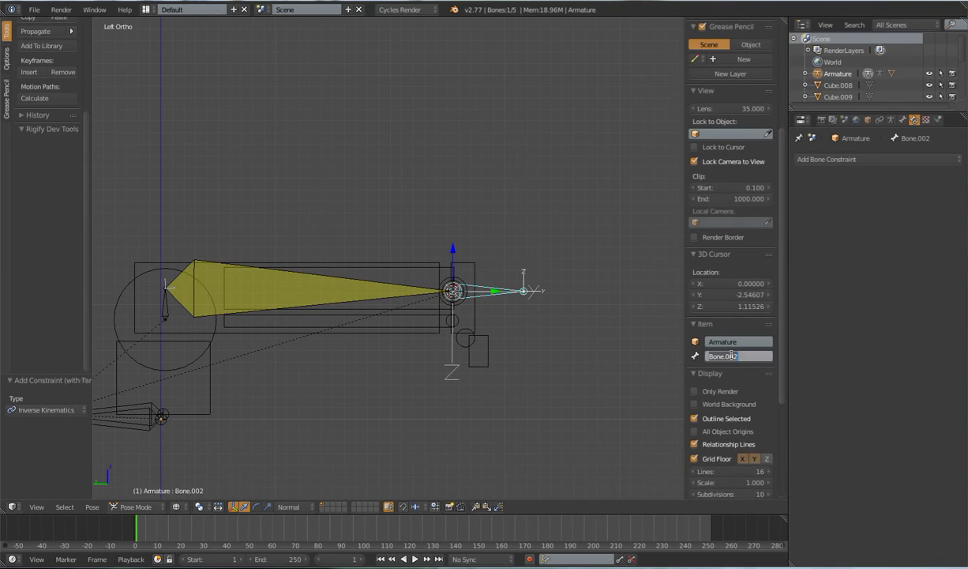
type("IK Target")
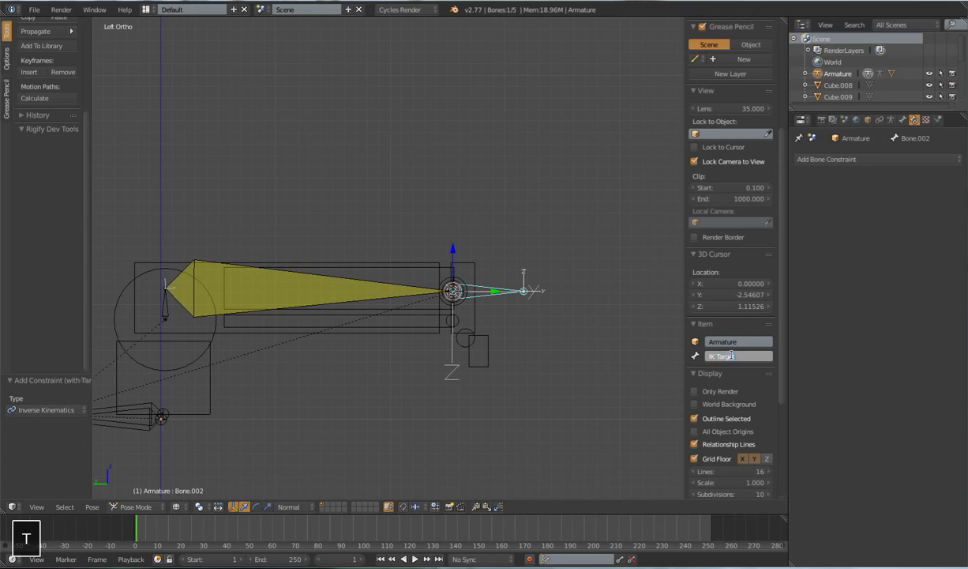
key("Return")
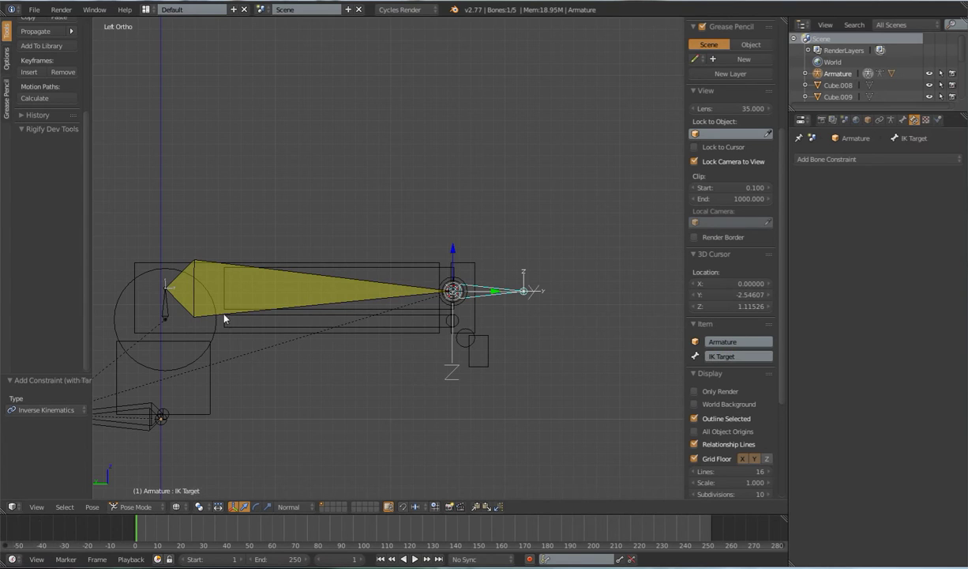
Rename the small vertical joint bone as MCH.IK.001.
right_click(167, 310)
left_click(725, 357)
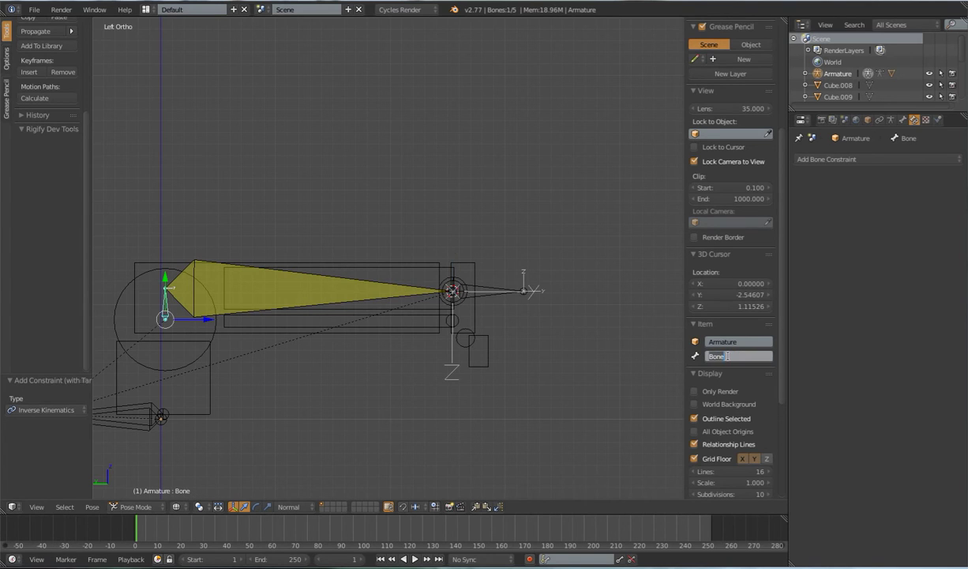
type("MCH")
type("_IK")
type(".001")
key("Return")
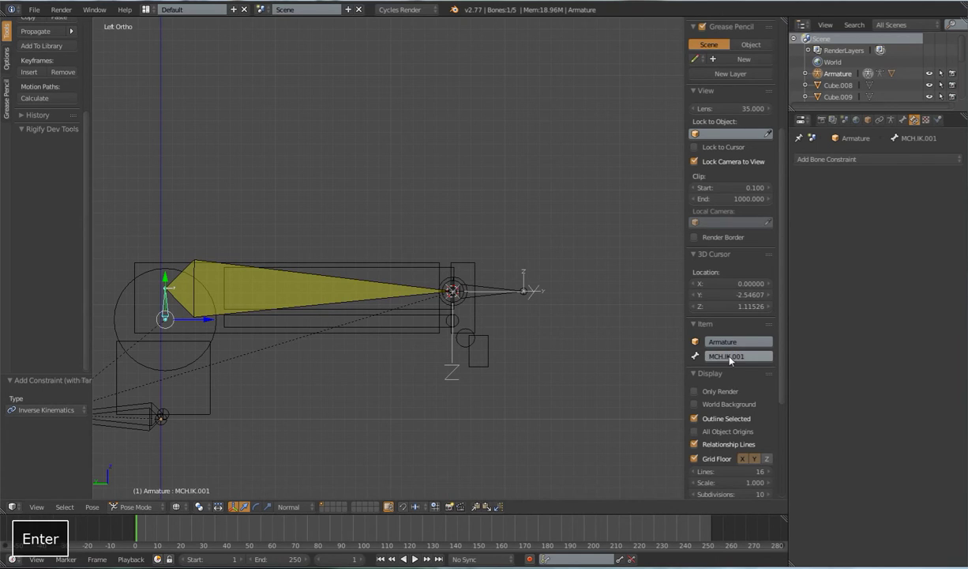
Copy the joint bone's name to the long beam bone, naming it MCH.IK.002, and reselect the IK Target and beam bones to check.
key("ctrl+c")
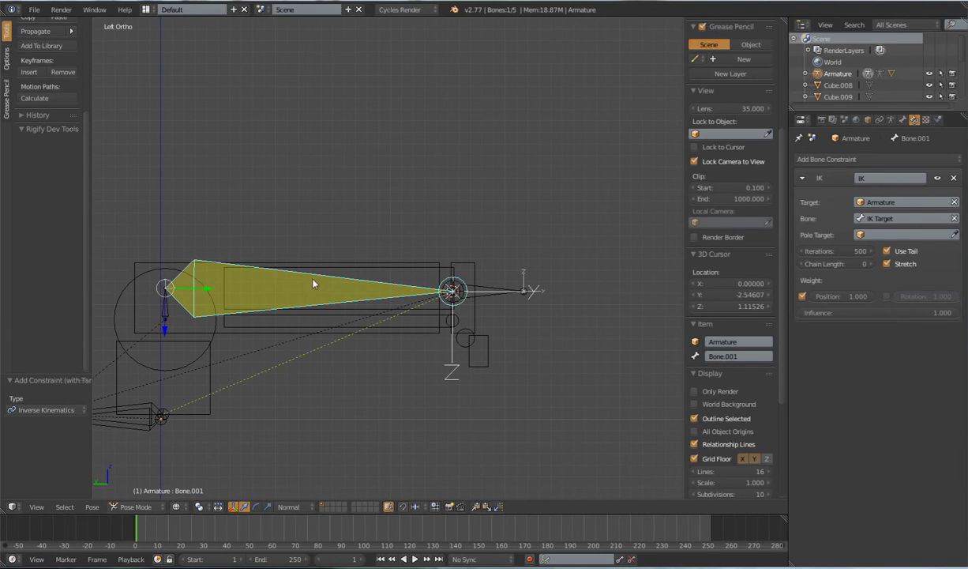
key("ctrl+v")
right_click(501, 299)
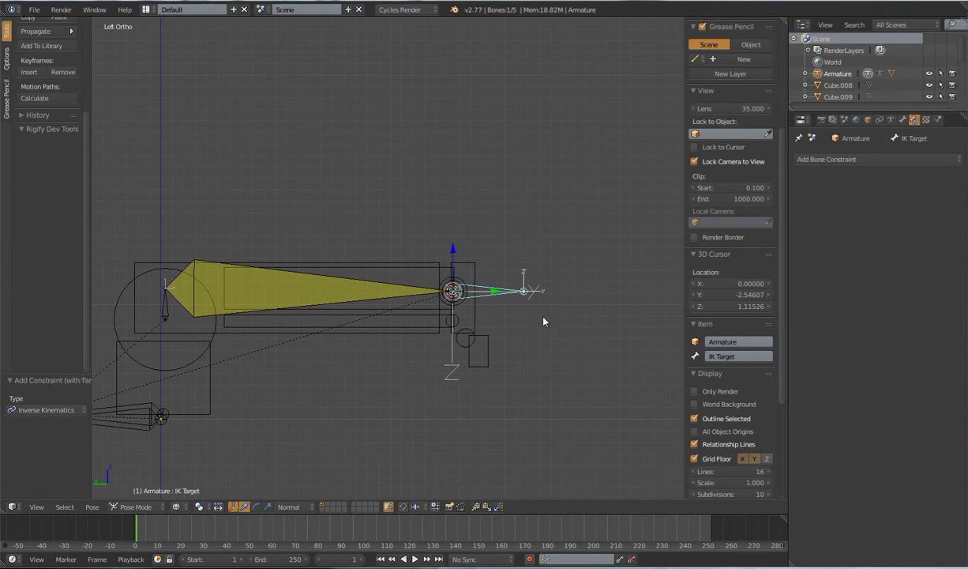
right_click(301, 286)
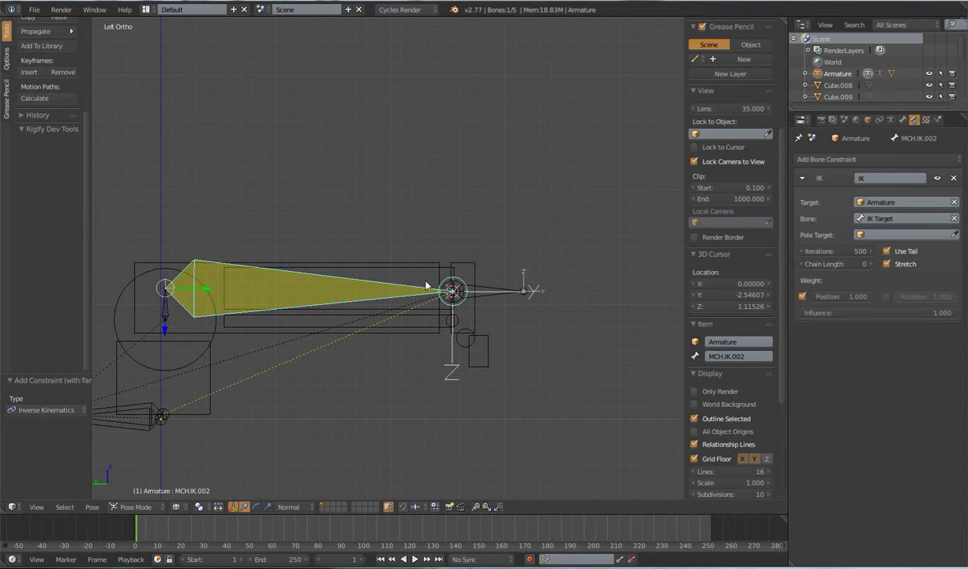
Compare the IK Target bone with the beam bone MCH.IK.002, and review the target of the beam bone's IK constraint.
right_click(526, 297)
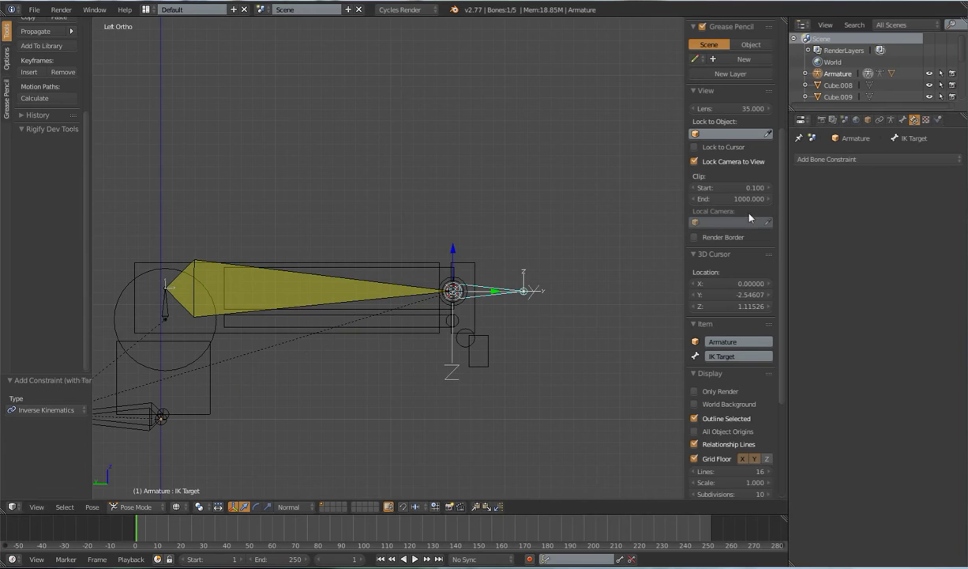
right_click(367, 280)
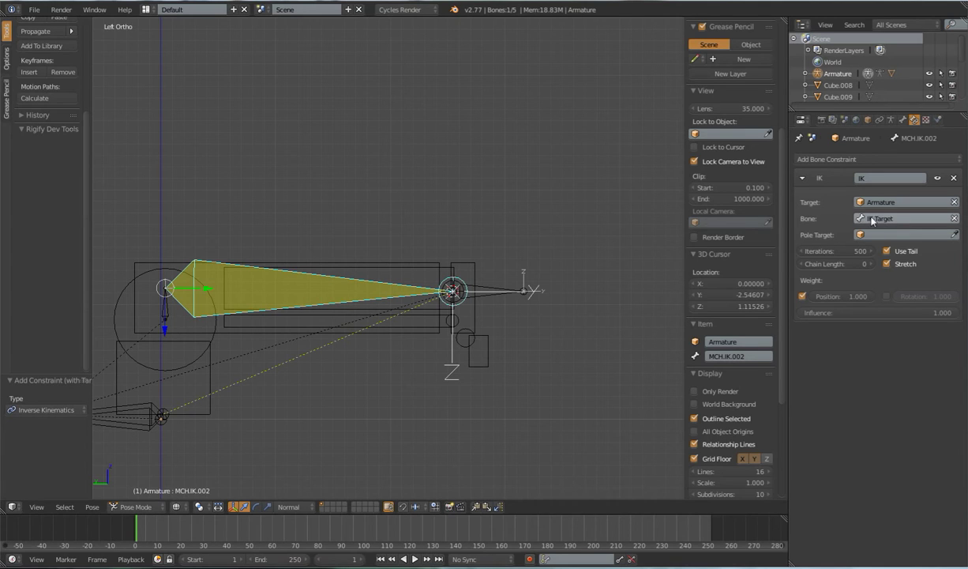
right_click(516, 277)
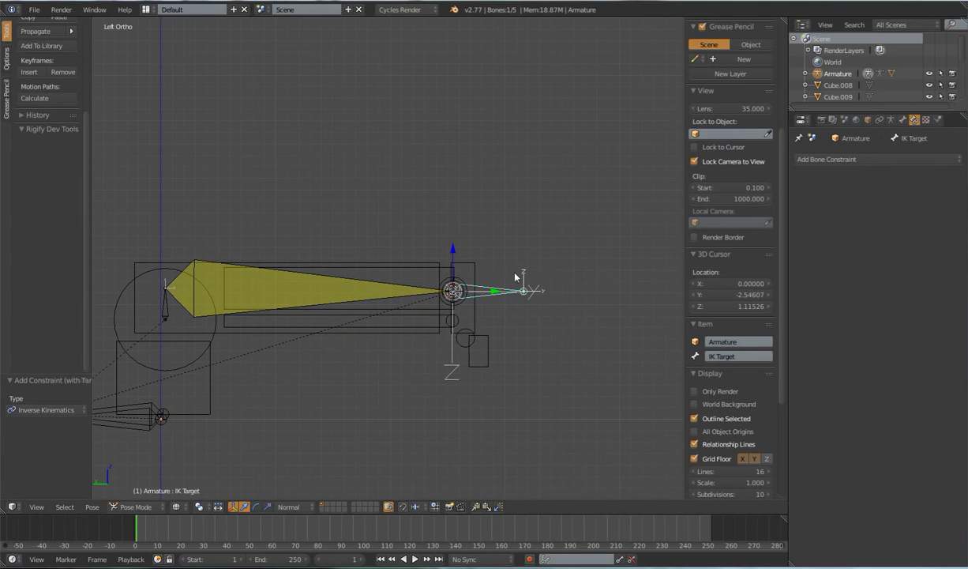
right_click(399, 284, "shift")
key("ctrl+shift+c")
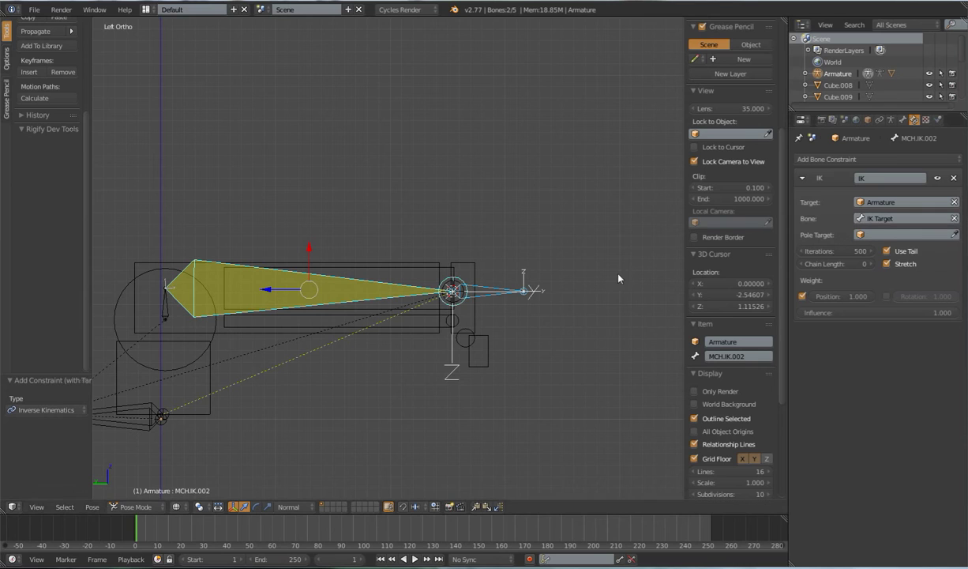
Set the chain length of the beam bone's IK constraint to 2, and select the small joint bone.
right_click(363, 297)
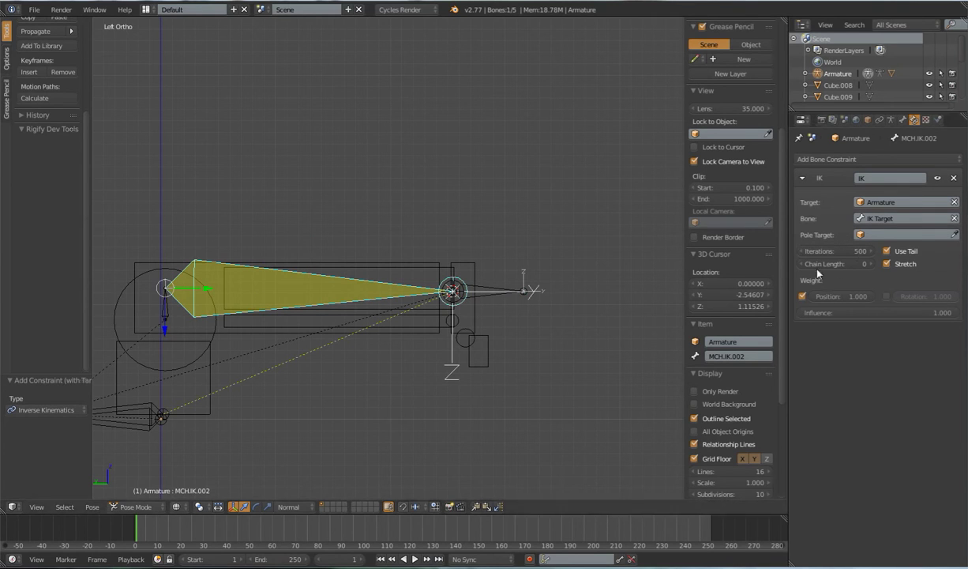
left_click(870, 264)
left_click(871, 264)
right_click(164, 294)
Test the two-bone IK chain by moving the IK Target bone in the side view, and cancel the move.
scroll(213, 288, "down", 3)
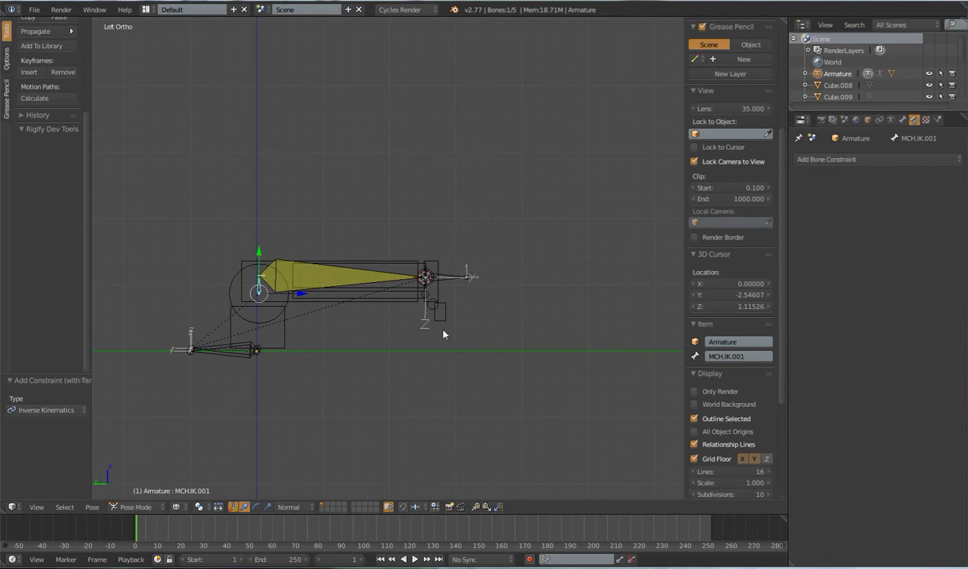
right_click(451, 279)
key("g")
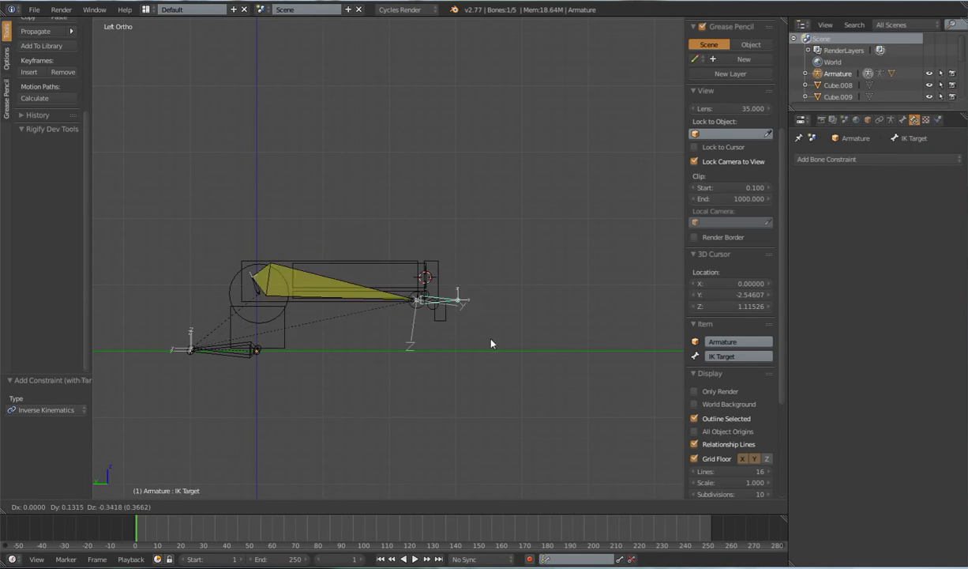
right_click(509, 325)
scroll(495, 327, "down", 4)
middle_click_drag(495, 326, 492, 349, "shift")
scroll(523, 311, "up", 5)
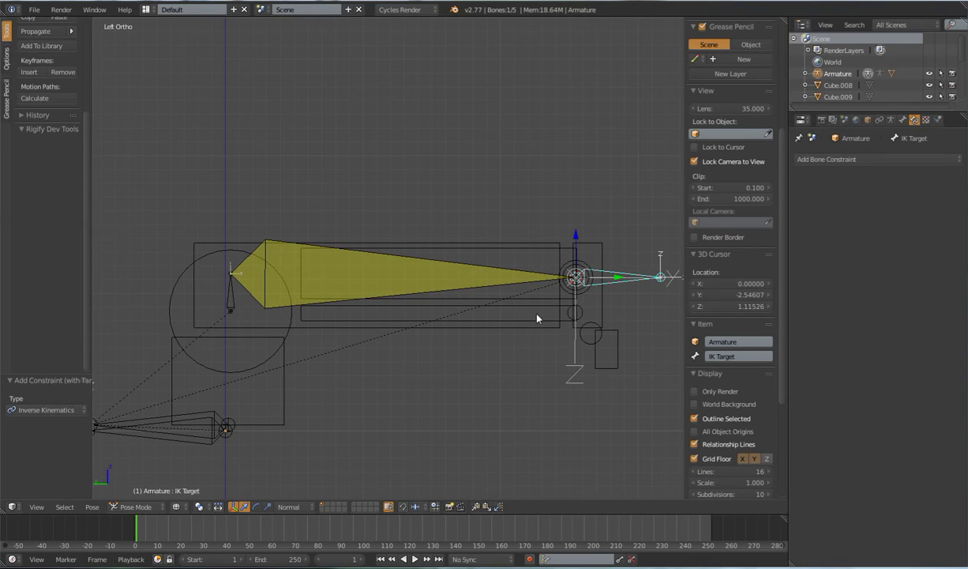
Clear the pose rotation and scale of all bones in the armature.
key("a")
key("alt+r")
key("alt+s")
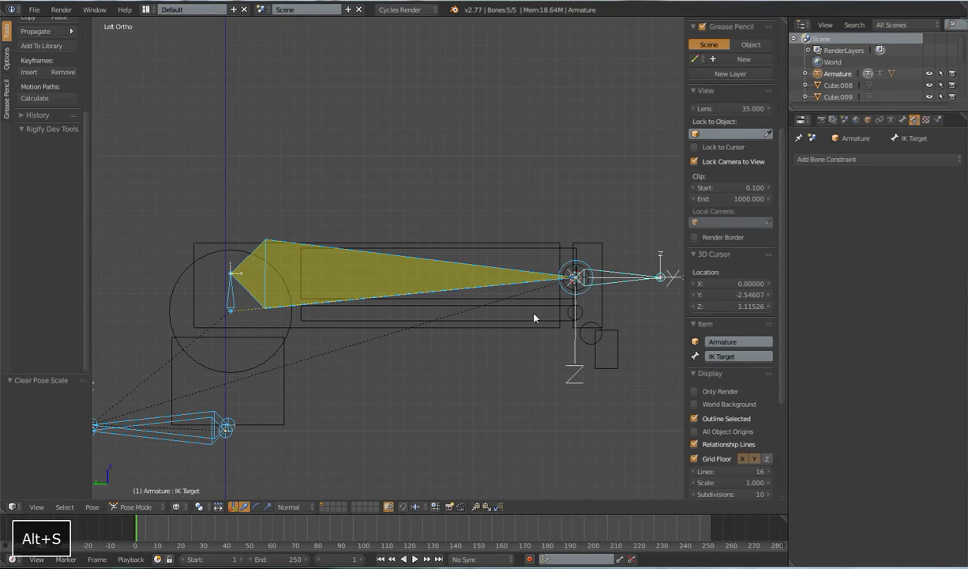
scroll(536, 317, "down", 4)
mouse_move(498, 307)
middle_mouse_down("shift")
mouse_move(485, 320)
mouse_move(497, 324)
mouse_move(484, 317)
middle_mouse_up("shift")
scroll(485, 317, "up", 2)
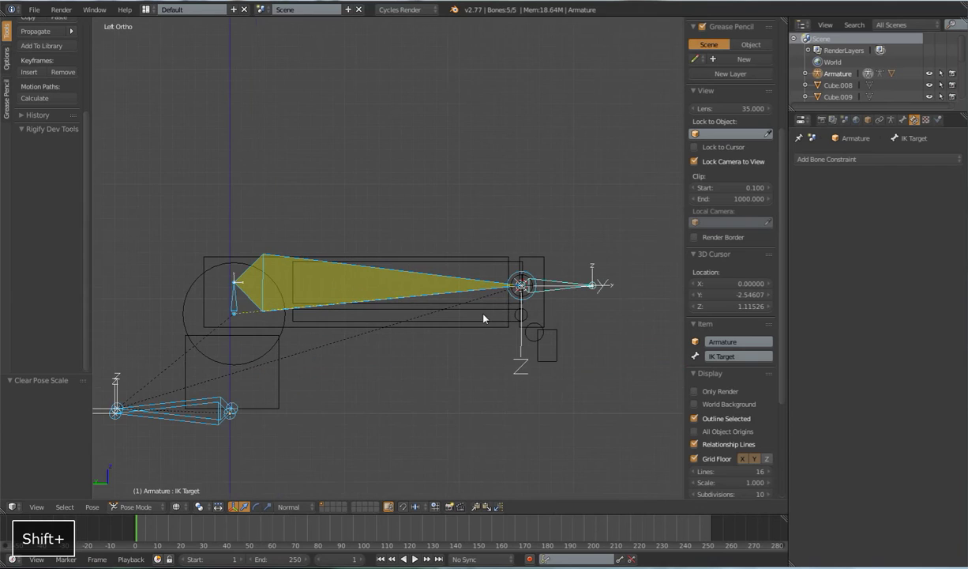
Select the joint bone MCH.IK.001 and show its bone-level Inverse Kinematics settings.
right_click(234, 302)
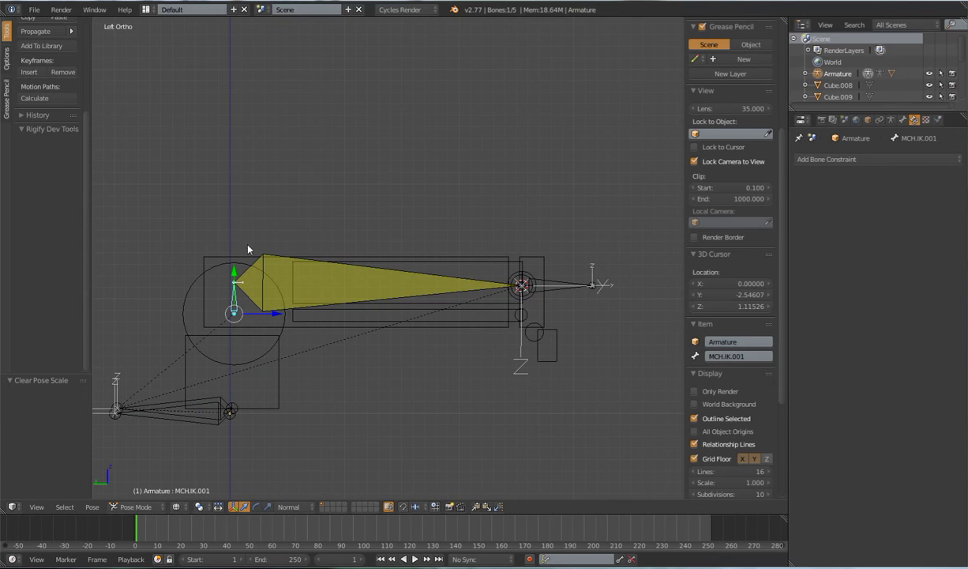
left_click(904, 119)
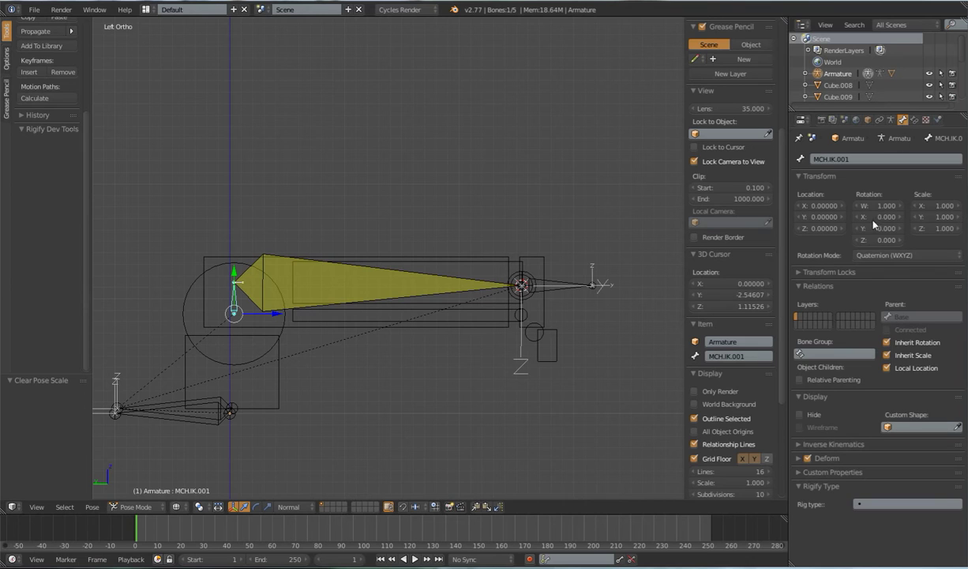
left_click(801, 445)
scroll(810, 438, "down", 2)
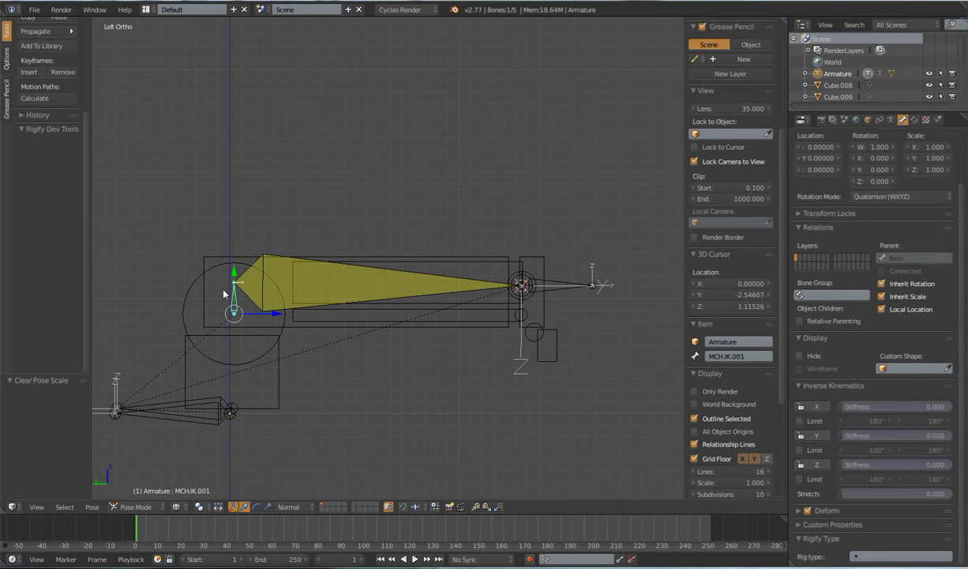
Lock the Y and Z axes in the joint bone's Inverse Kinematics settings so that it rotates only around X.
middle_click_drag(229, 329, 254, 376)
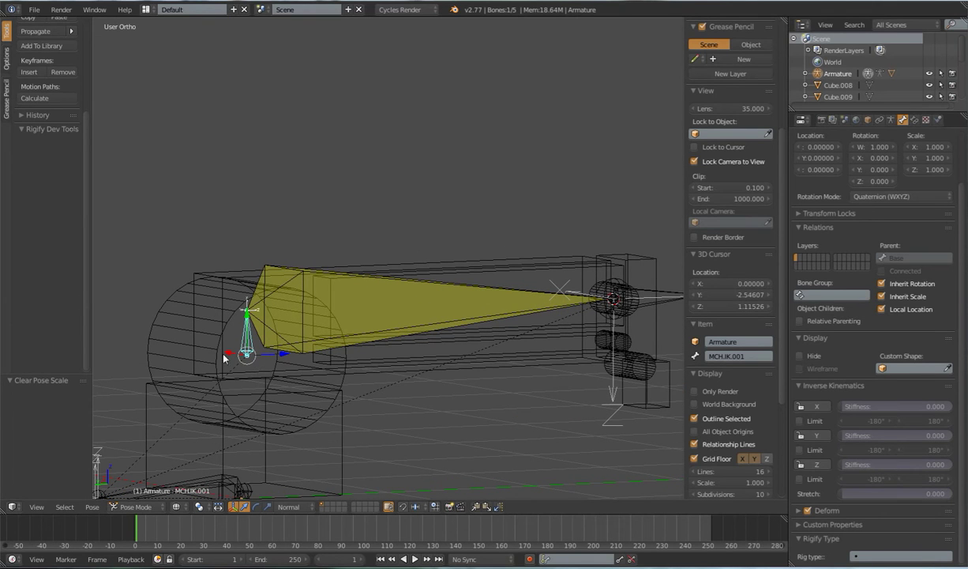
scroll(320, 369, "down", 4)
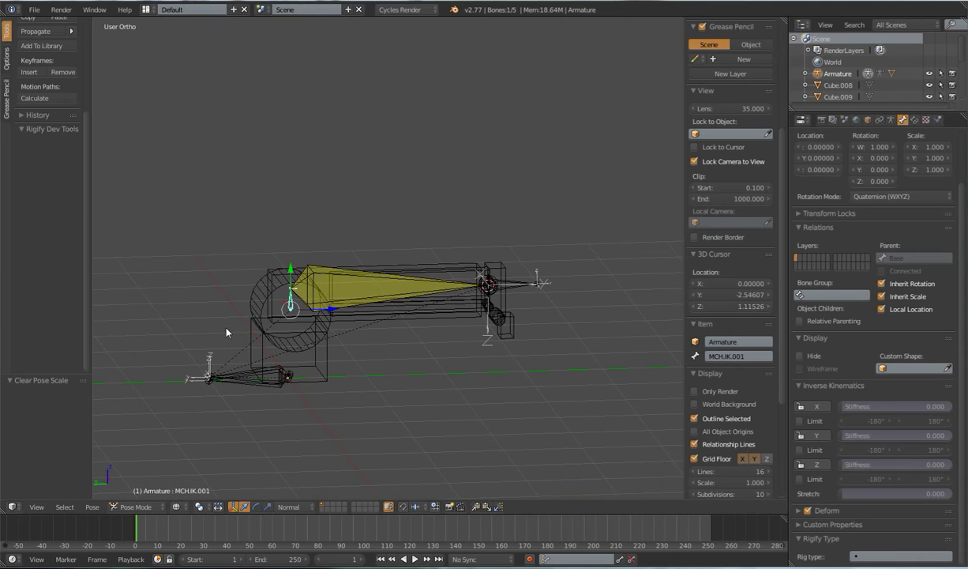
middle_click_drag(269, 291, 355, 306)
scroll(360, 324, "up", 3)
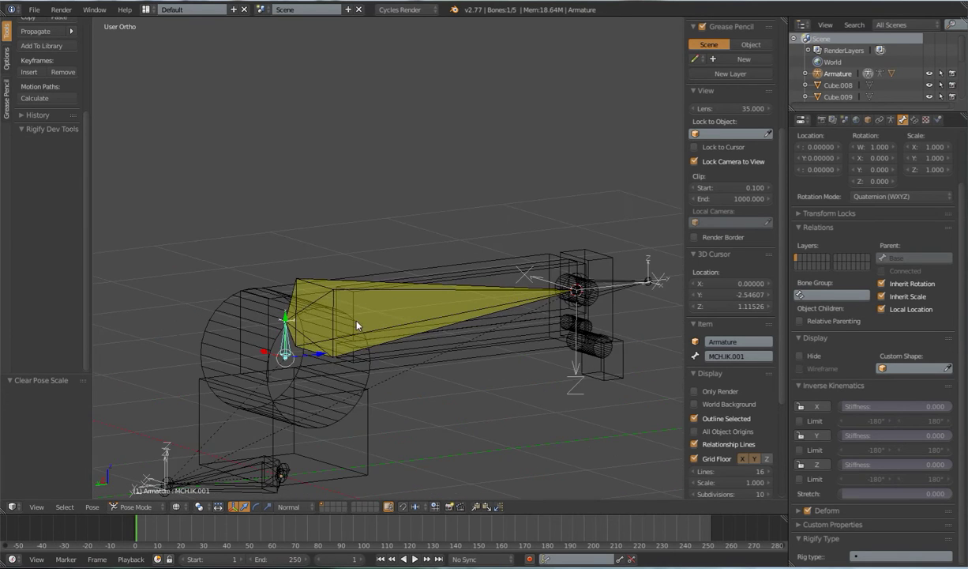
scroll(344, 365, "up", 3)
middle_click_drag(344, 366, 425, 336, "shift")
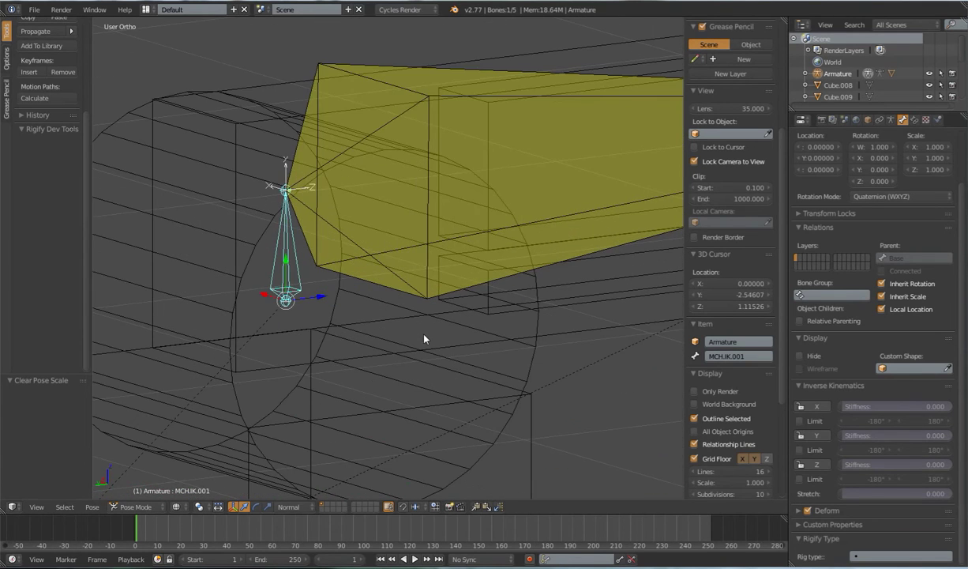
scroll(417, 342, "down", 2)
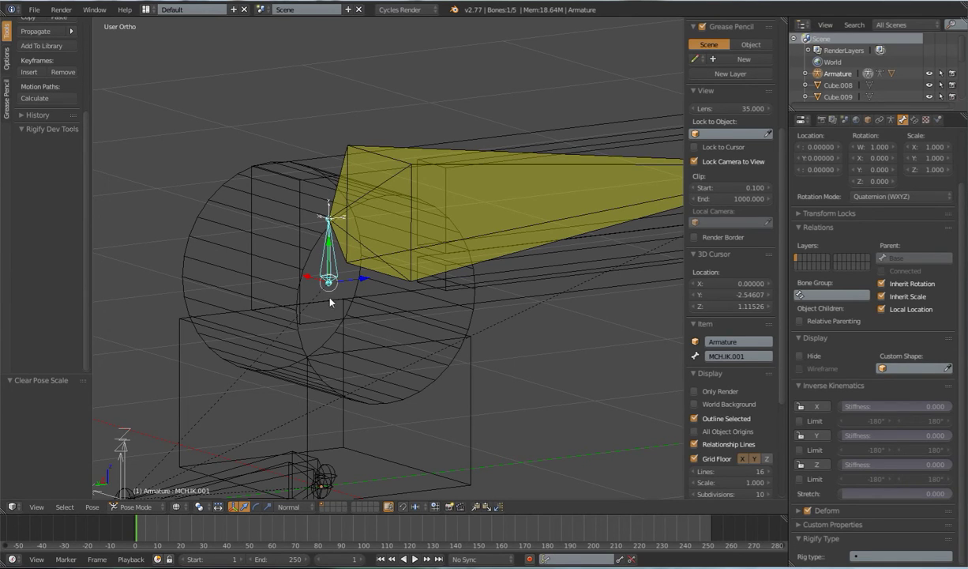
scroll(348, 316, "up", 4)
middle_click_drag(381, 316, 131, 338)
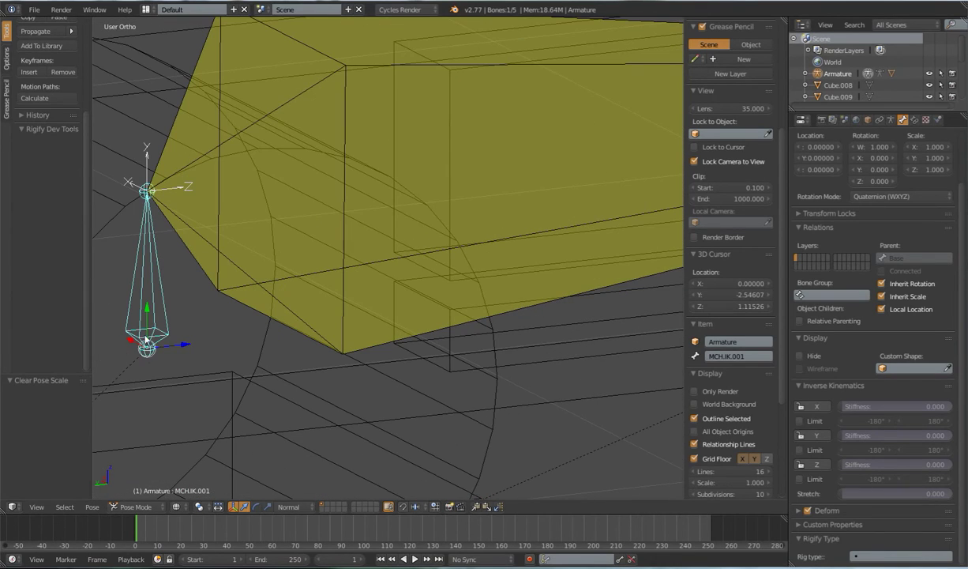
scroll(186, 341, "down", 5)
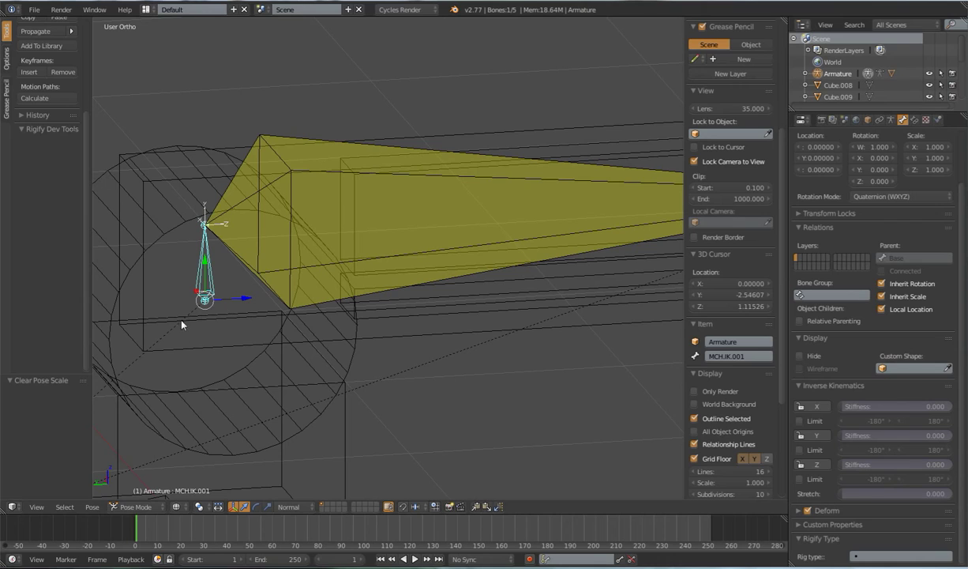
left_click(816, 436)
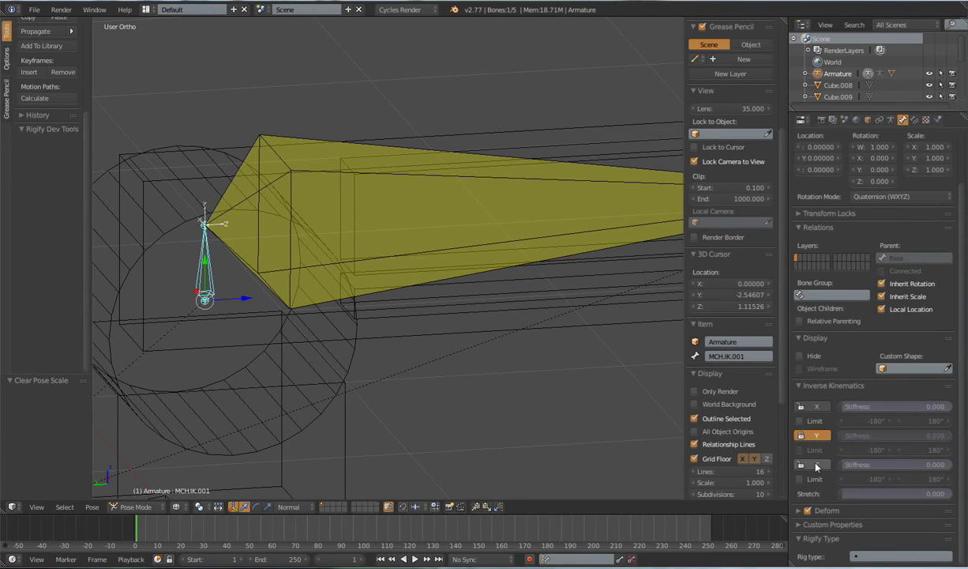
left_click(816, 464)
Test the joint bone's axis locks by moving the IK Target bone up and back to its original place.
scroll(459, 292, "down", 5)
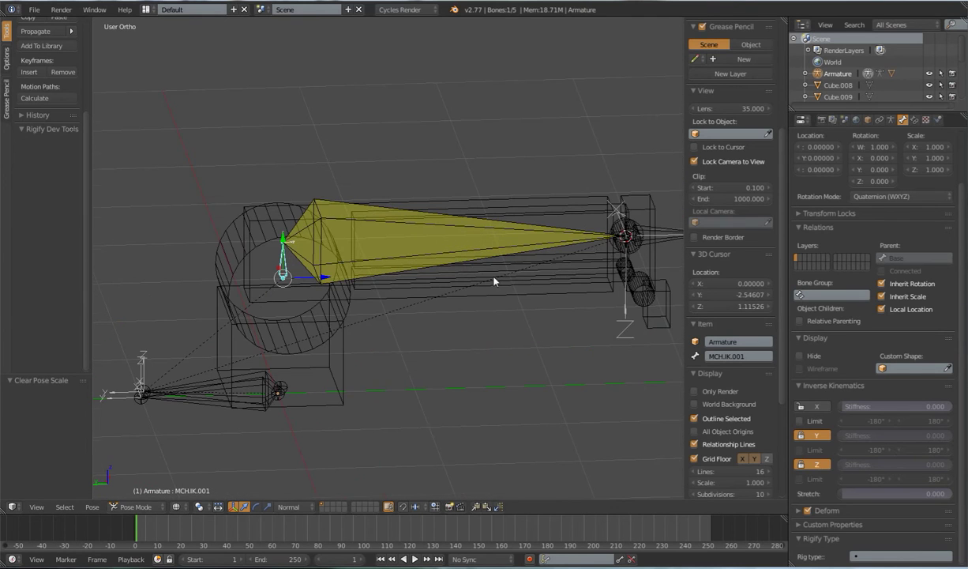
right_click(628, 230)
scroll(624, 237, "down", 3)
key("g")
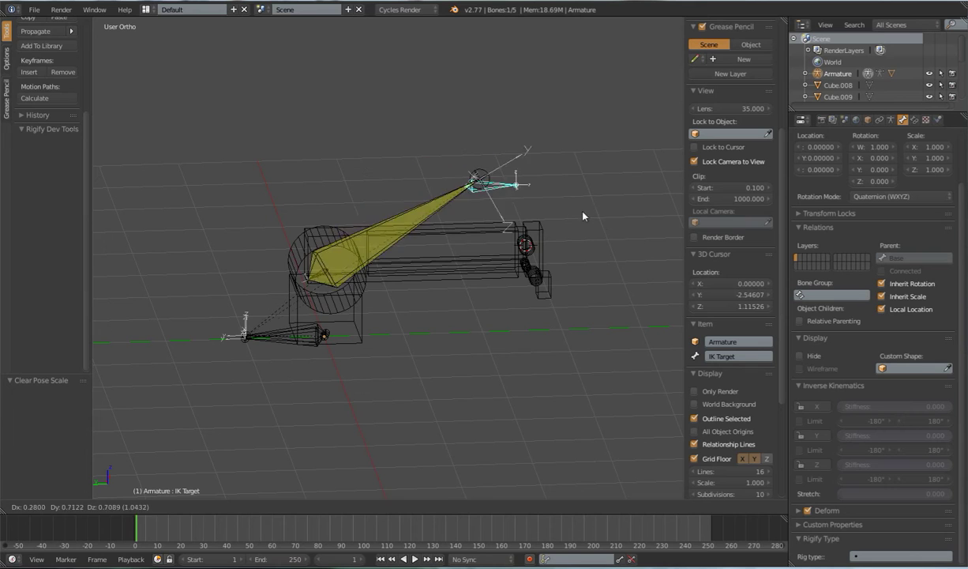
left_click(558, 247)
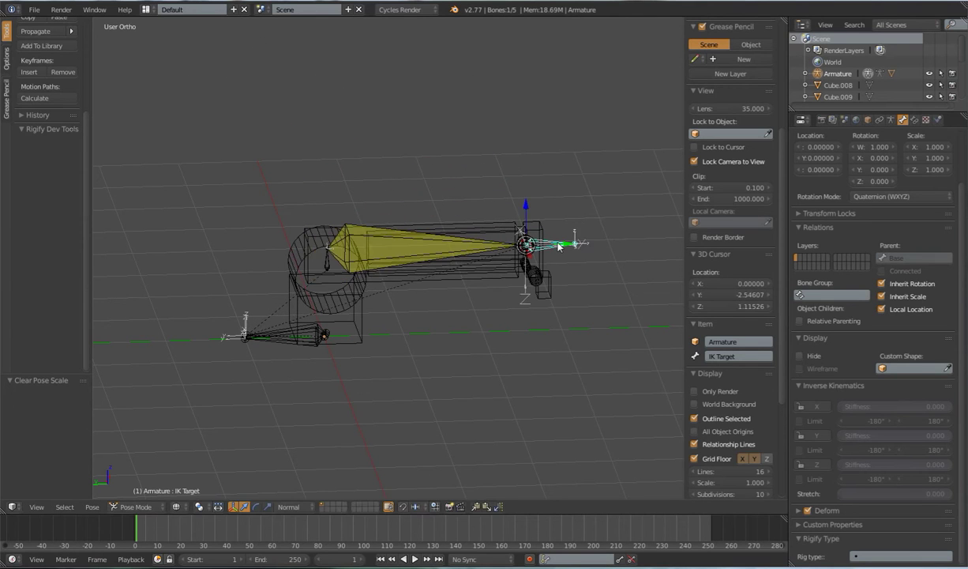
Lock the X, Y and Z axes in the Inverse Kinematics settings of the beam bone MCH.IK.002.
scroll(483, 287, "down", 3)
scroll(521, 294, "up", 5)
middle_click_drag(485, 289, 464, 312, "shift")
right_click(401, 229)
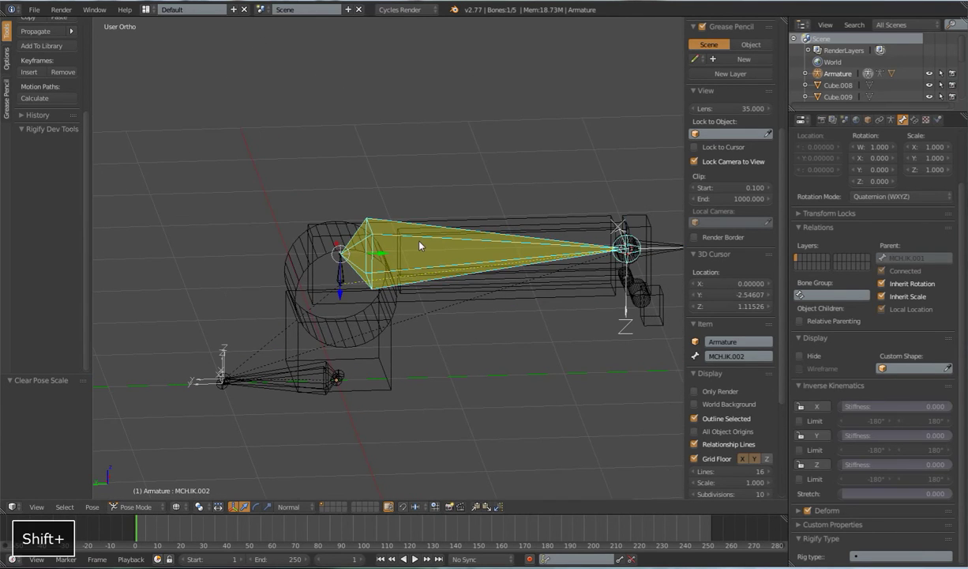
left_click(814, 406)
left_click(814, 435)
left_click(814, 465)
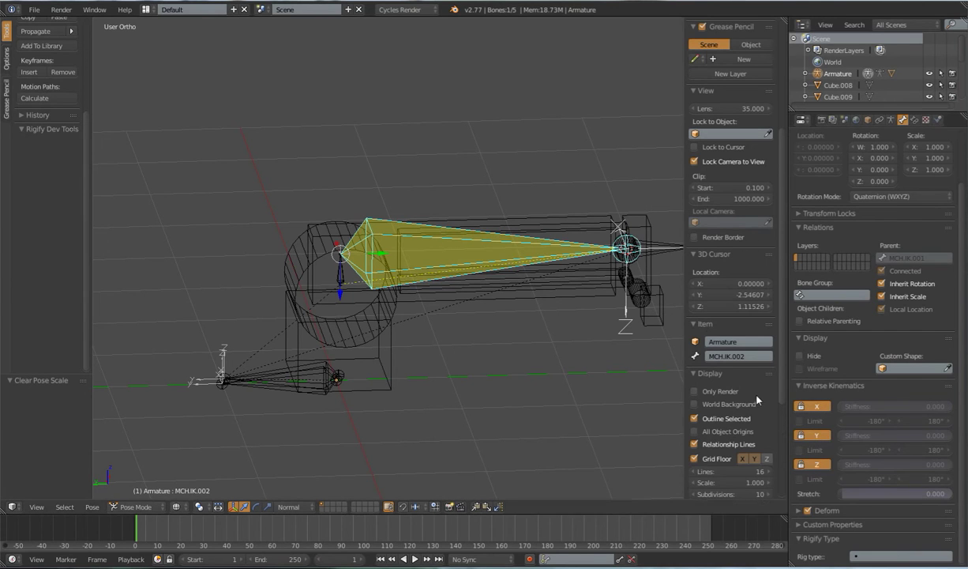
Test the locked beam bone with several trial moves of the IK Target bone, cancelling each one.
scroll(755, 398, "down", 5)
scroll(540, 313, "down", 3)
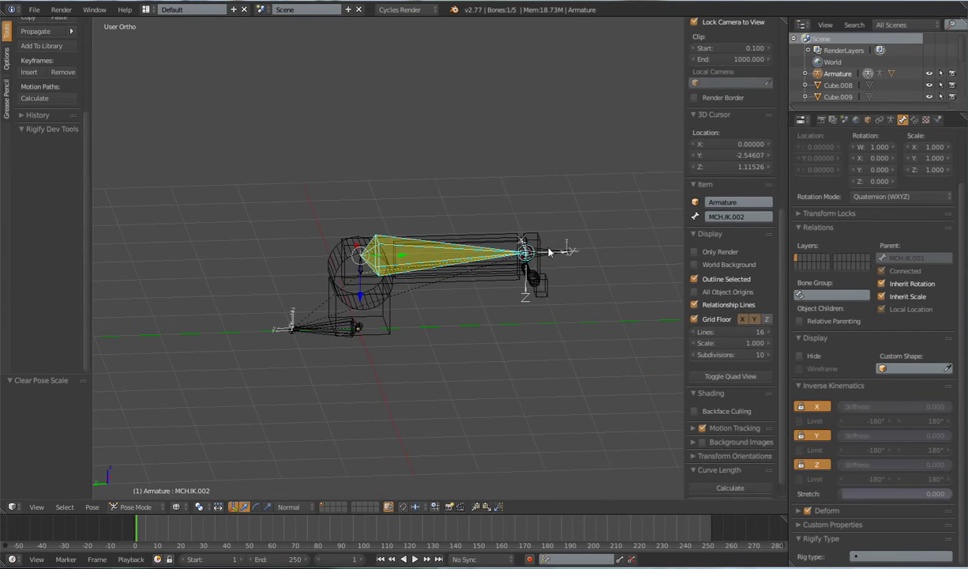
right_click(550, 251)
key("g")
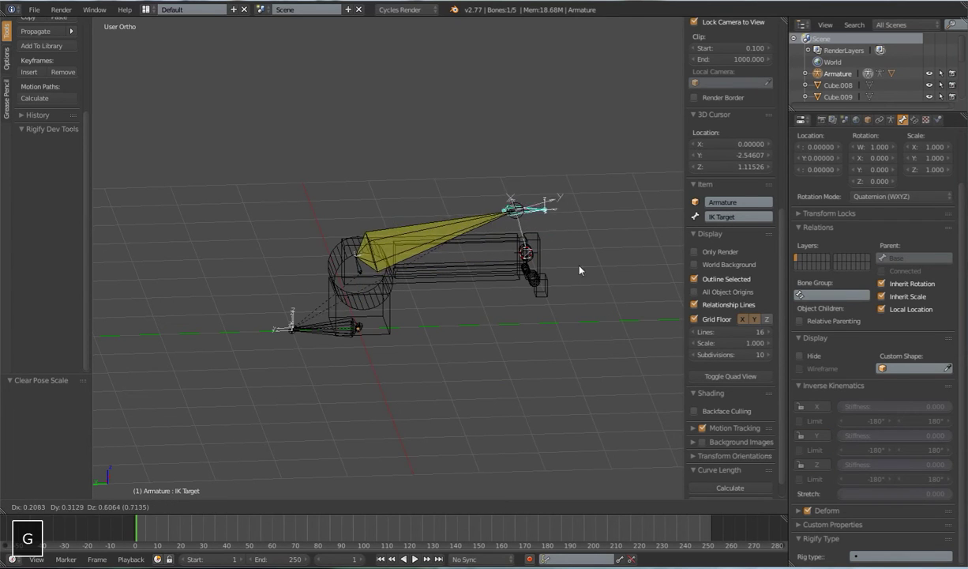
right_click(562, 307)
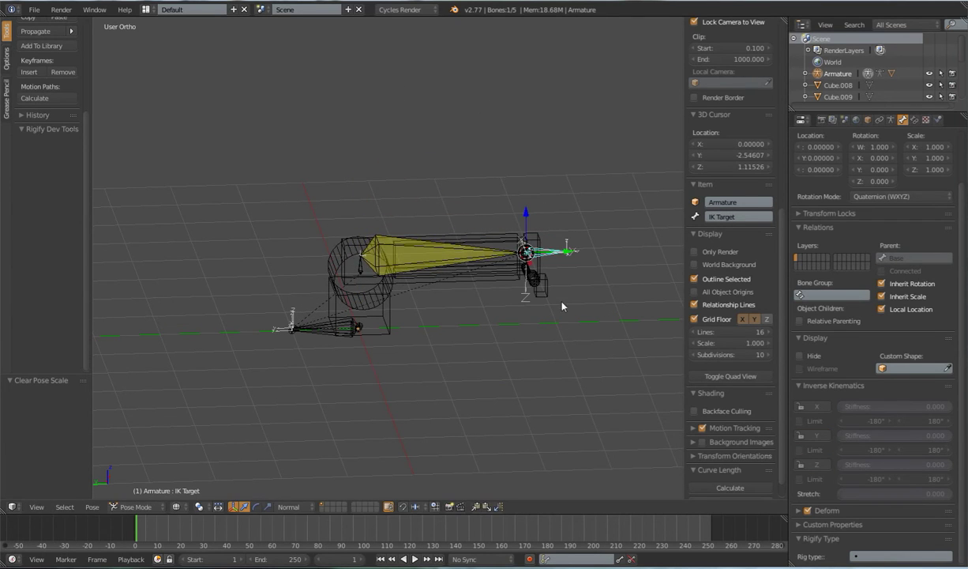
key("g")
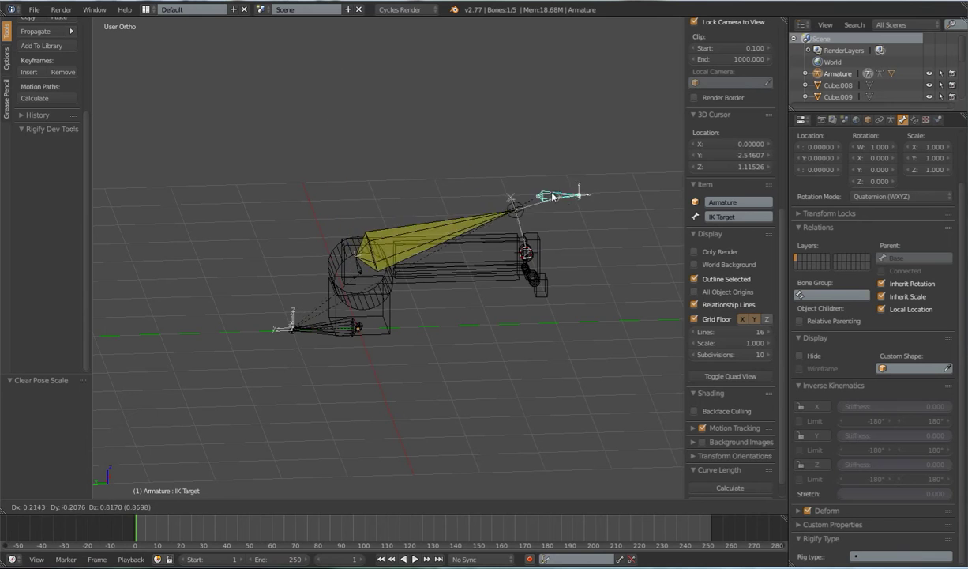
right_click(492, 199)
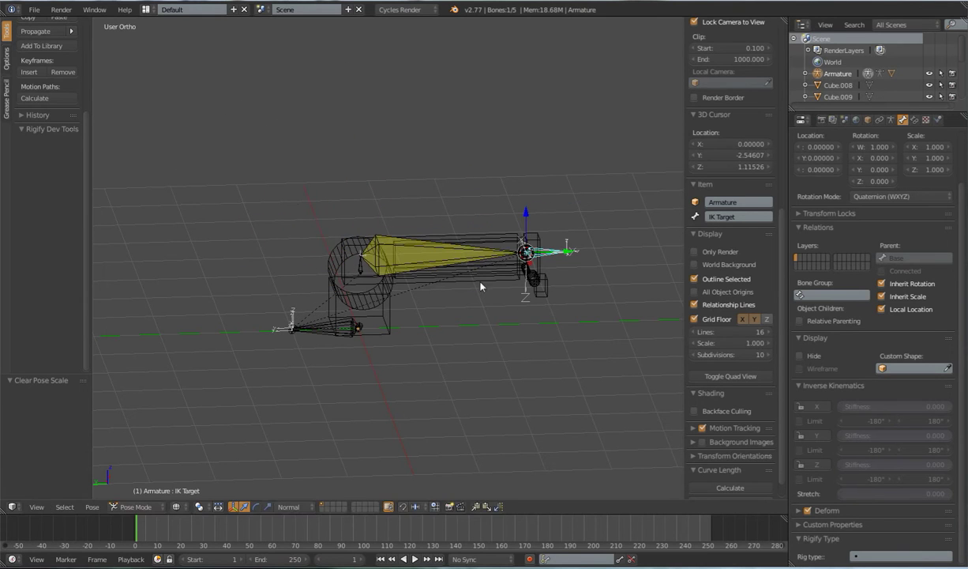
key("g")
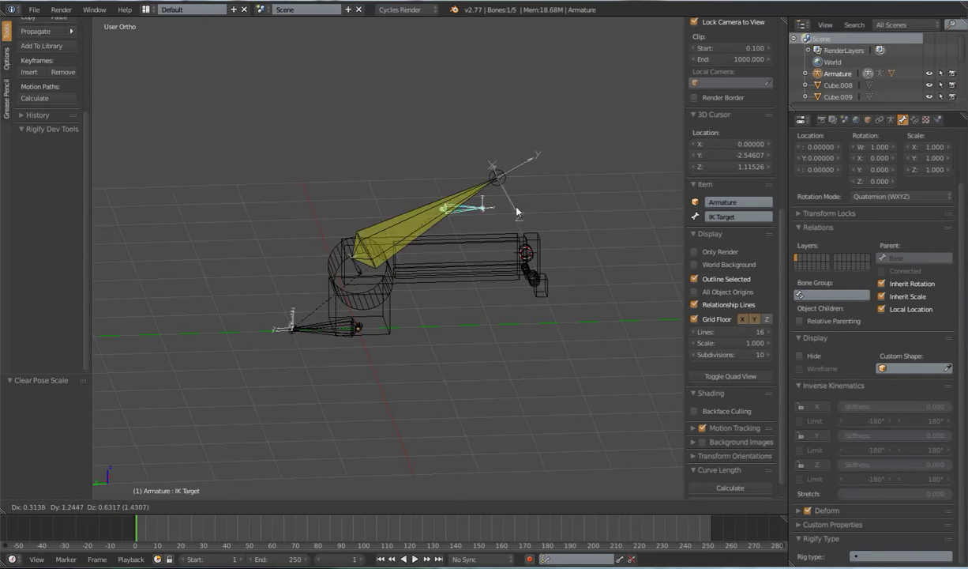
right_click(517, 214)
Set the beam bone's Inverse Kinematics Stretch value to 1.000.
scroll(518, 225, "down", 4)
scroll(497, 214, "up", 7)
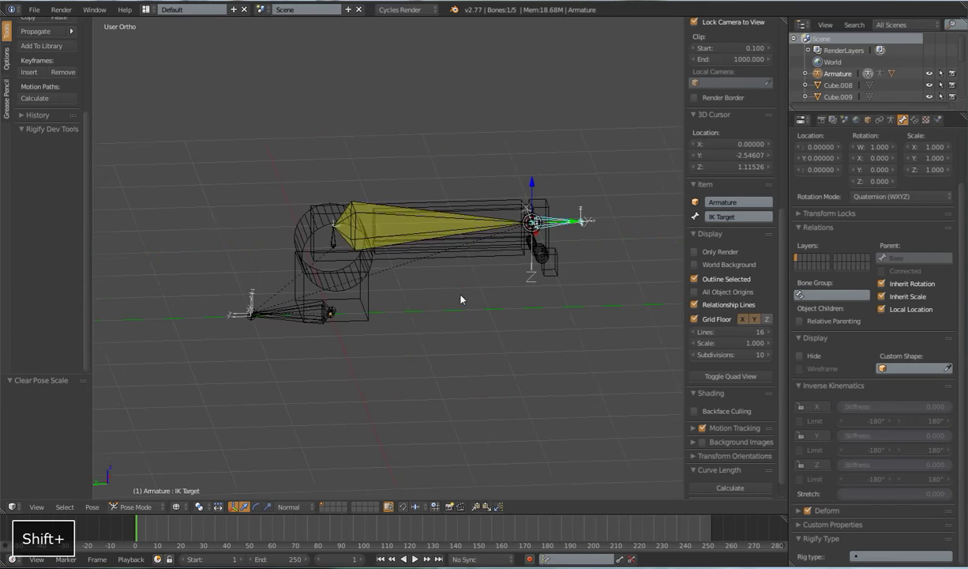
right_click(462, 211)
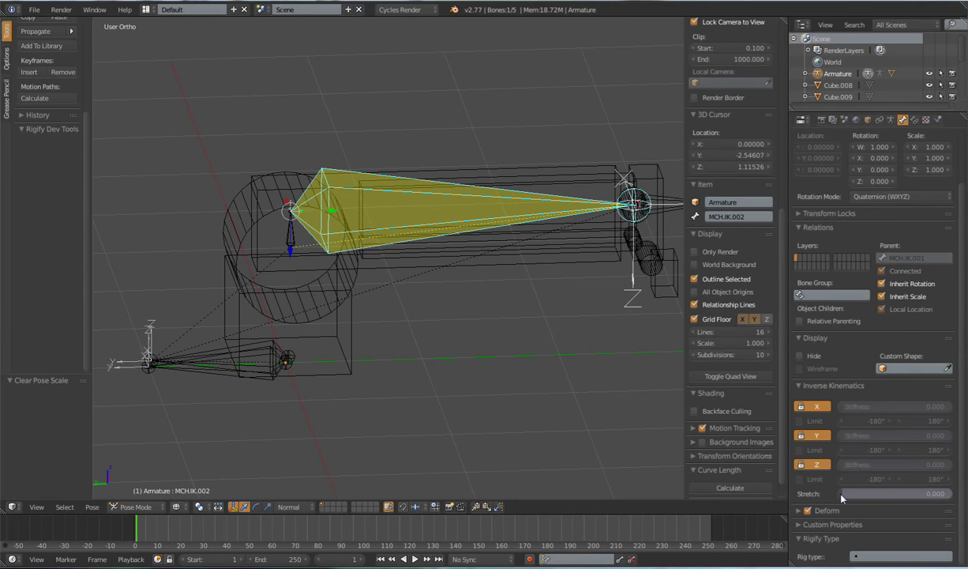
left_click_drag(842, 495, 948, 495)
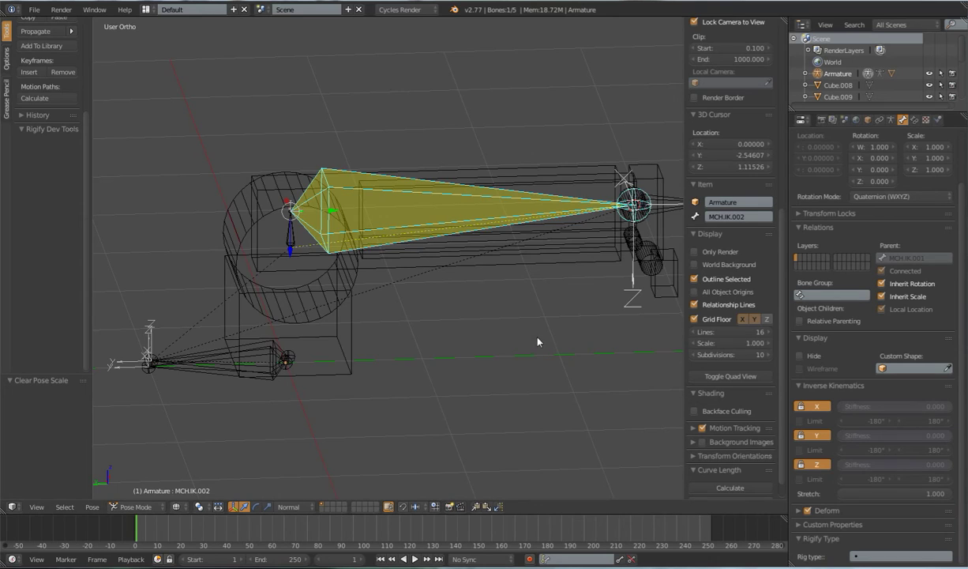
Test the beam bone's stretch by trial-moving the IK Target bone towards and away from the arm, cancelling each move.
scroll(529, 327, "down", 3)
right_click(567, 235)
key("g")
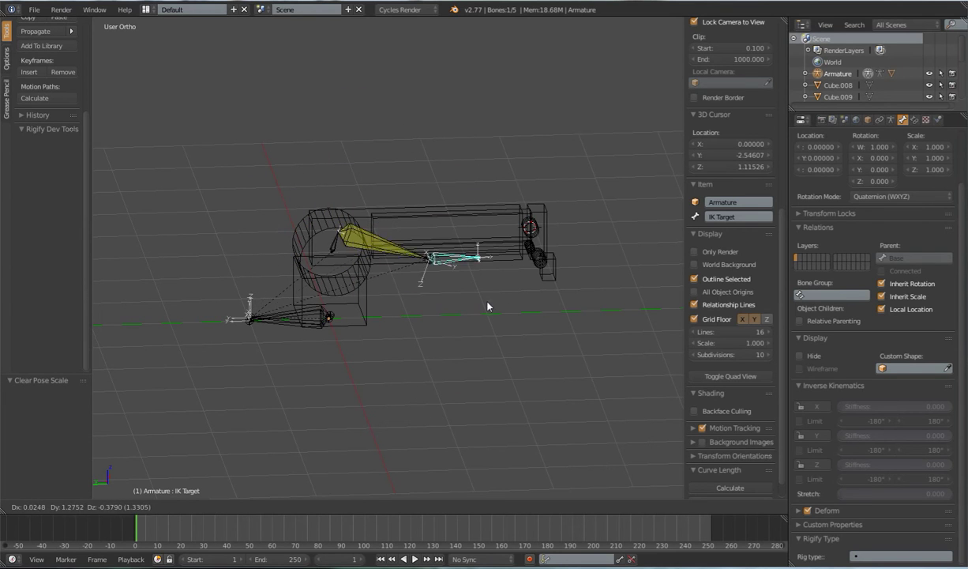
left_click(428, 182)
key("g")
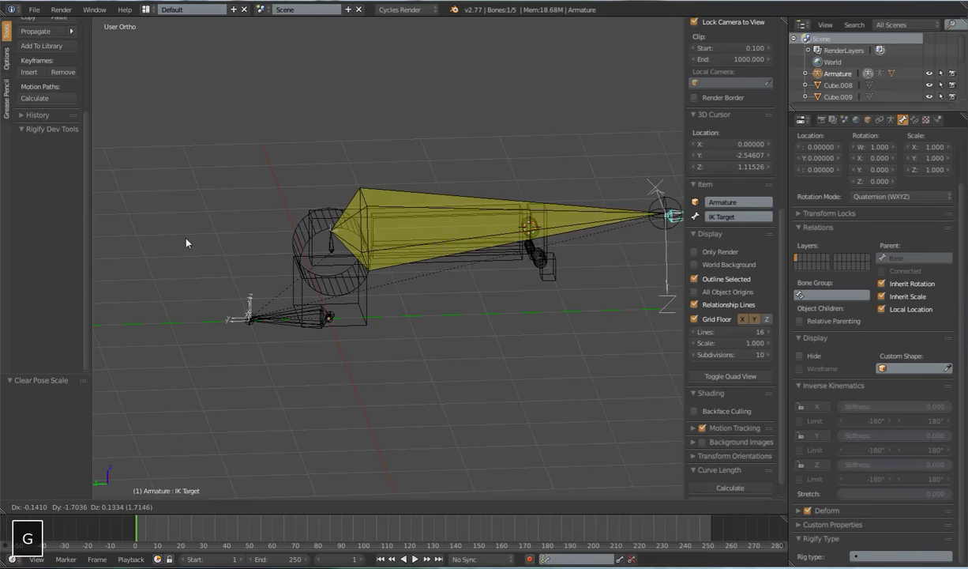
In Edit Mode, hide the beam bone MCH.IK.002 while viewing the armature in left orthographic view.
middle_click_drag(535, 250, 501, 295)
key("KP_1")
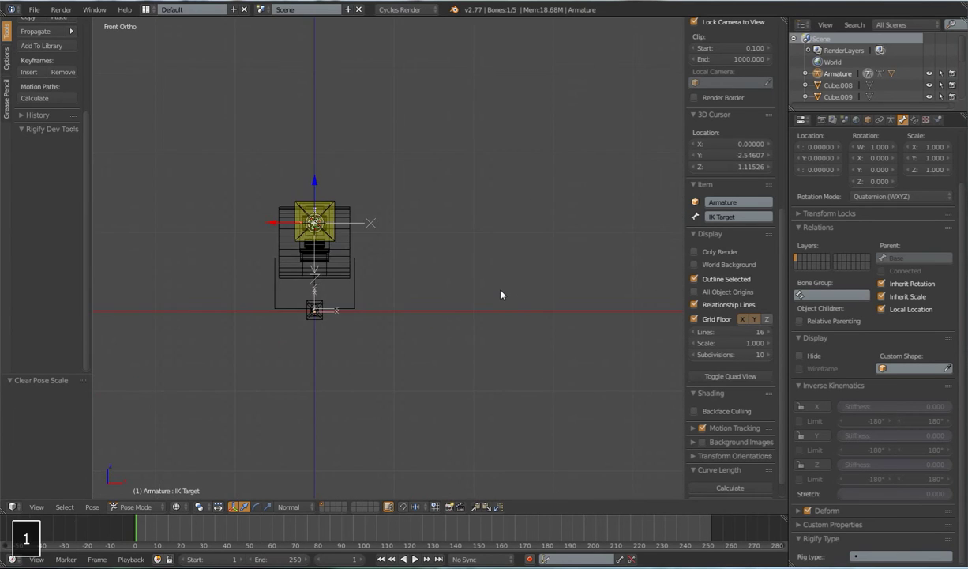
key("ctrl+KP_3")
middle_click_drag(545, 253, 442, 297, "shift")
scroll(492, 297, "up", 3)
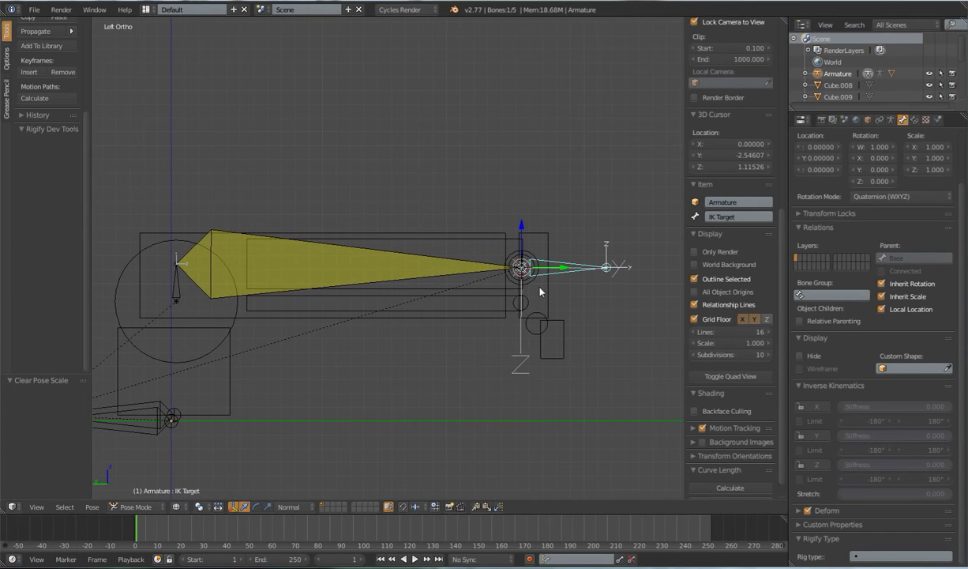
key("Tab")
middle_click_drag(543, 289, 473, 298, "shift")
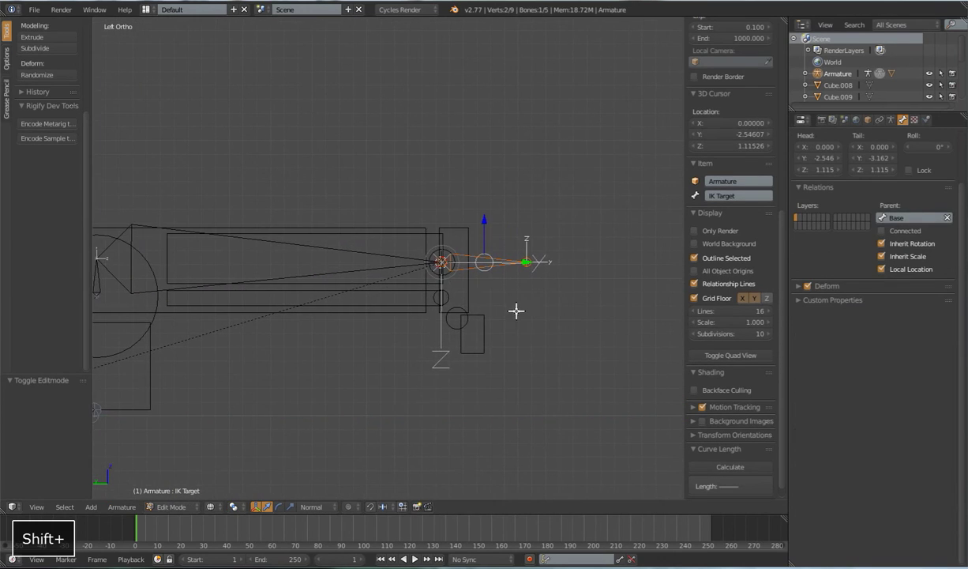
right_click(334, 253)
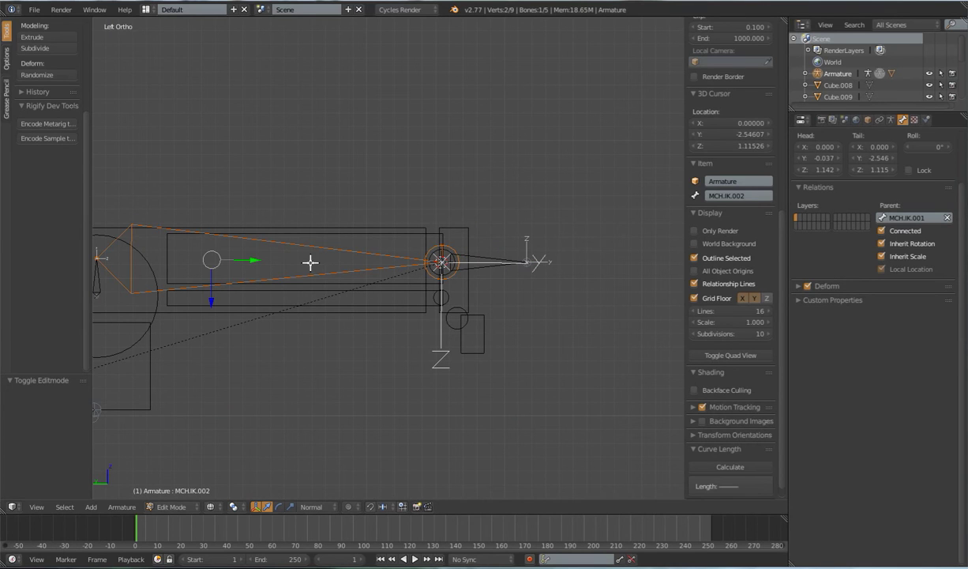
key("h")
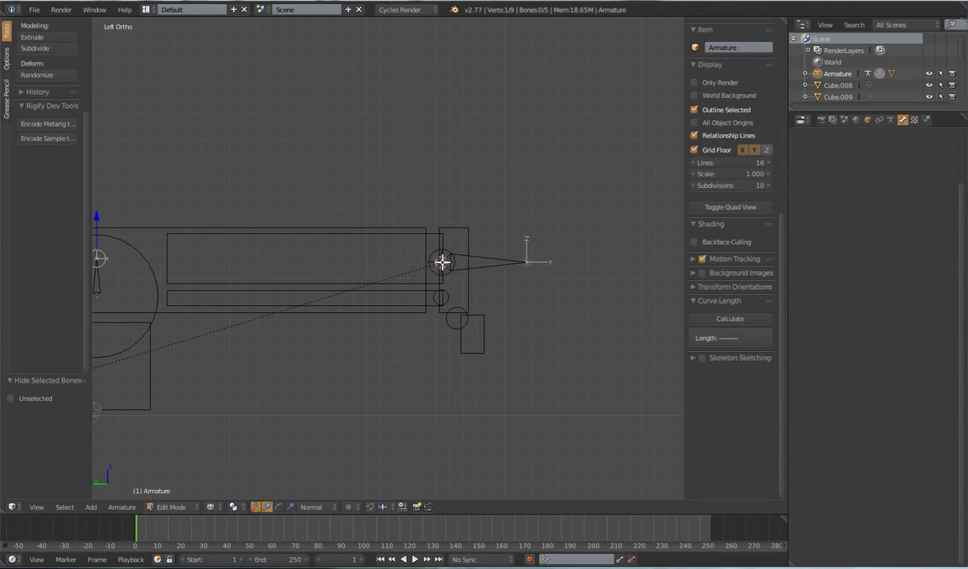
Extrude a new bone from the head of the IK Target bone back along the global Y axis towards the beam.
right_click(442, 262)
scroll(502, 320, "up", 5)
middle_click_drag(502, 320, 394, 295, "shift")
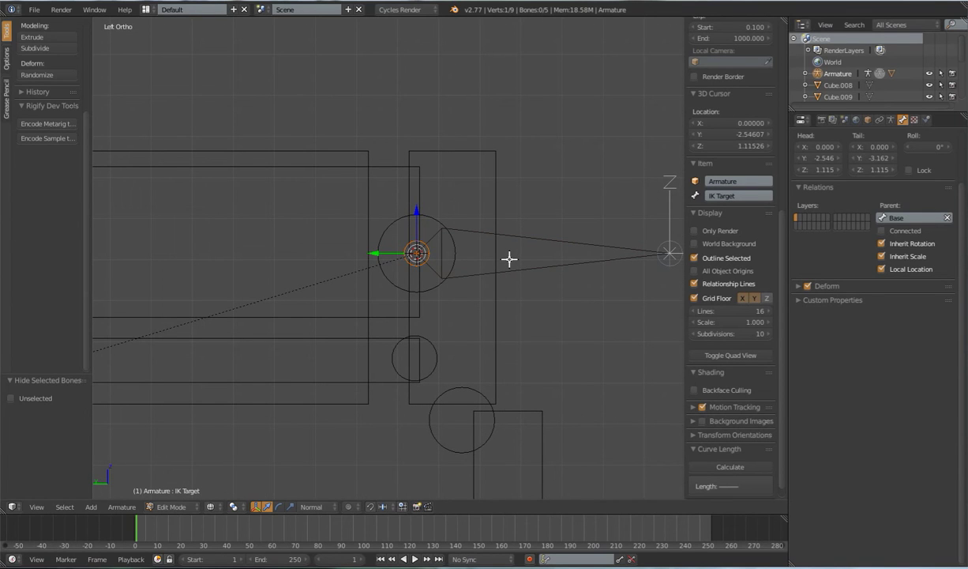
key("e")
key("g")
key("y")
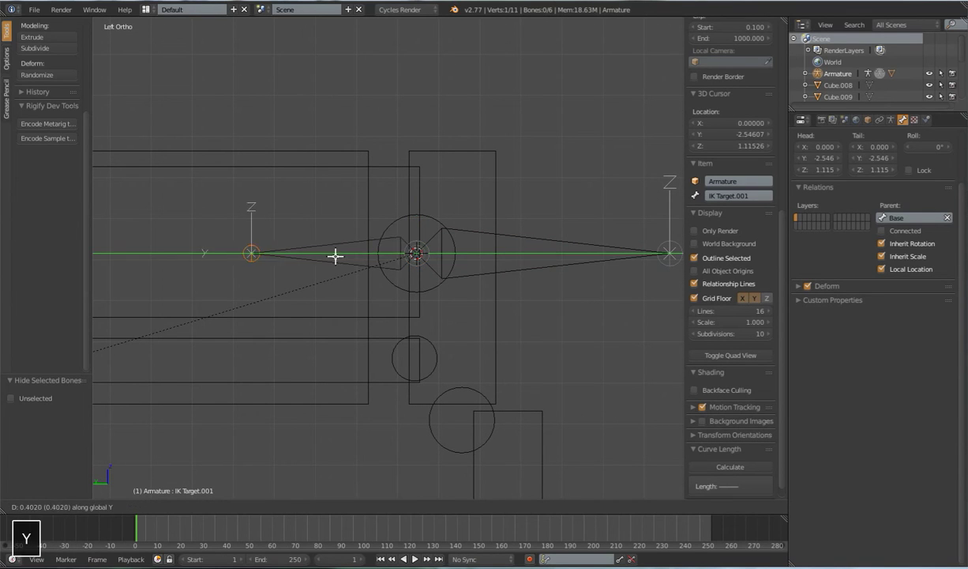
Extrude the IK Target.001 bone about 0.49 units along global Y and parent it to IK Target with Keep Offset.
left_click(309, 256)
scroll(317, 262, "down", 6)
middle_click_drag(297, 257, 375, 265, "shift")
right_click(452, 231, "shift")
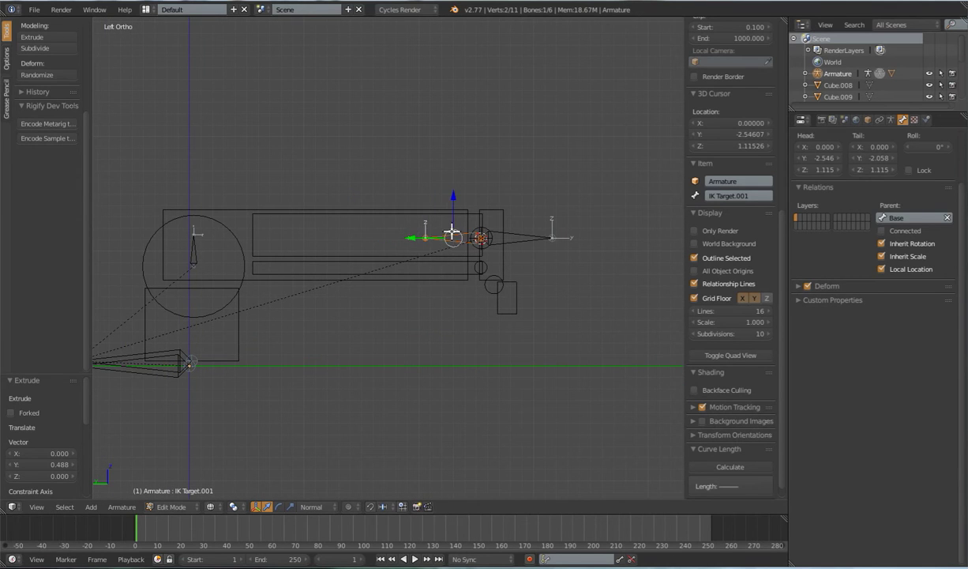
right_click(524, 233, "shift")
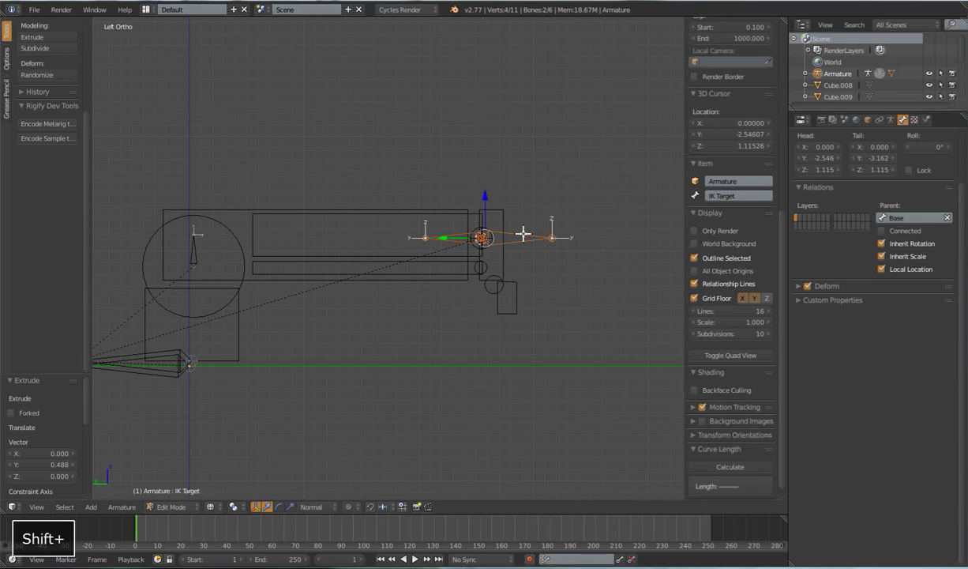
key("ctrl+p")
left_click(528, 251)
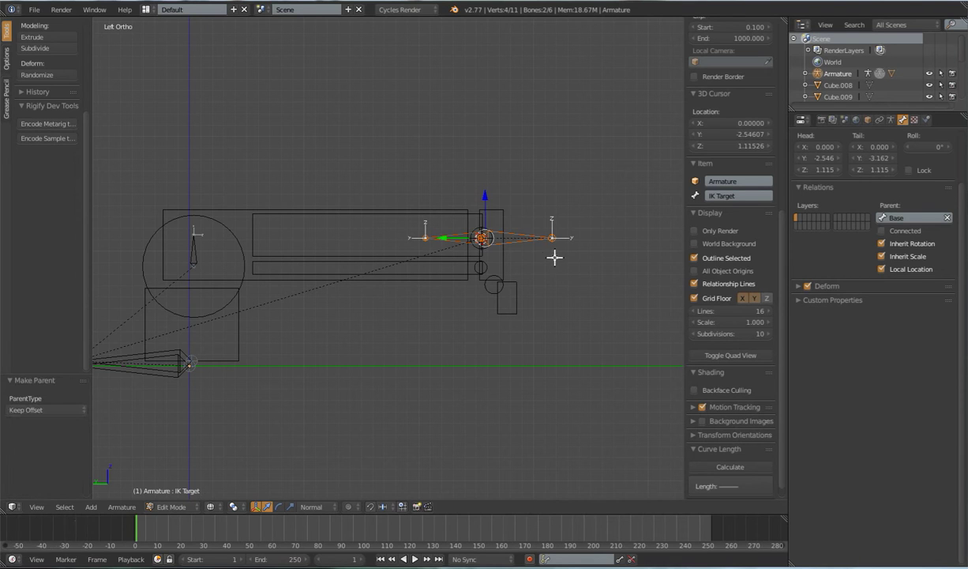
Switch to Pose Mode, test the arm by moving the IK Target bone around, and clear its pose transforms.
key("Tab")
key("g")
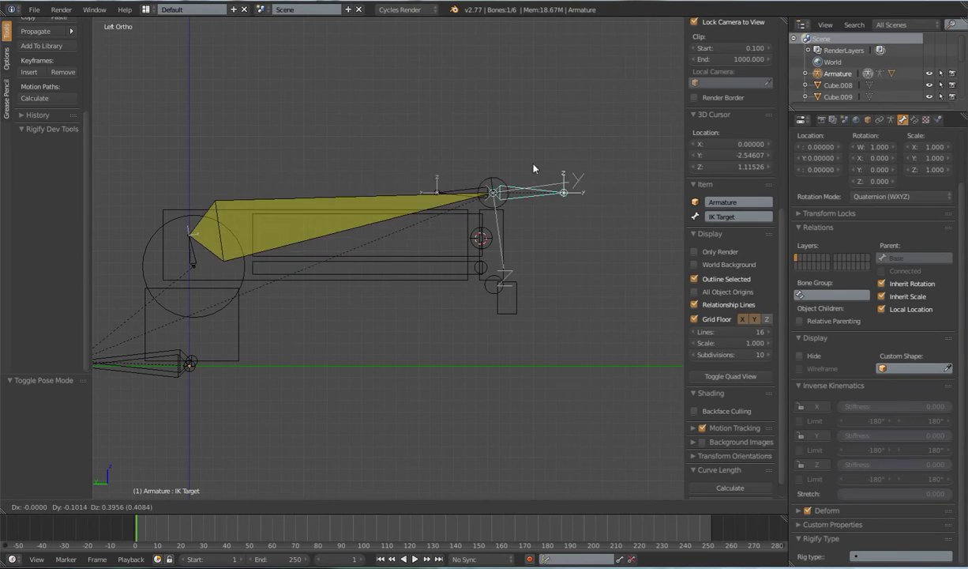
key("g")
left_click(416, 153)
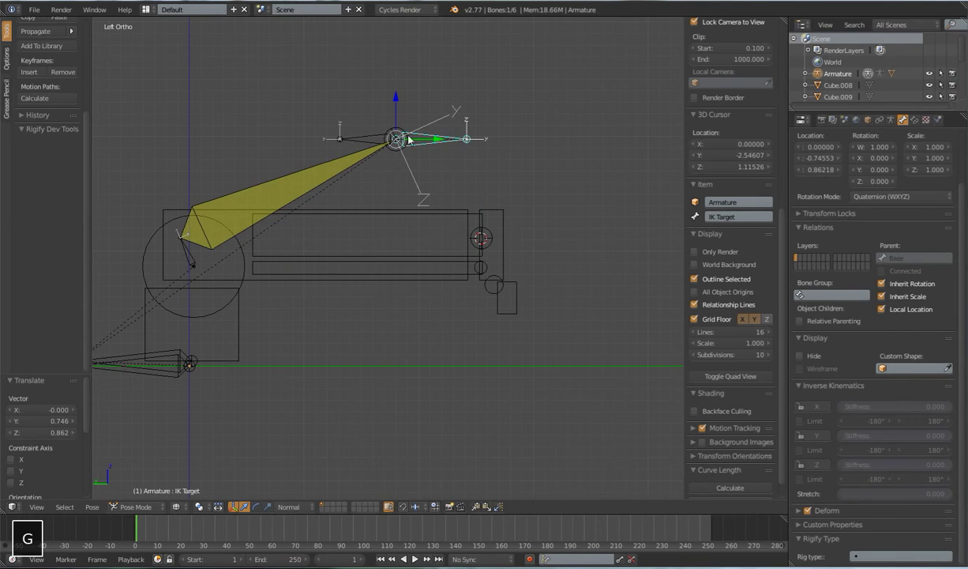
key("g")
right_click(519, 259)
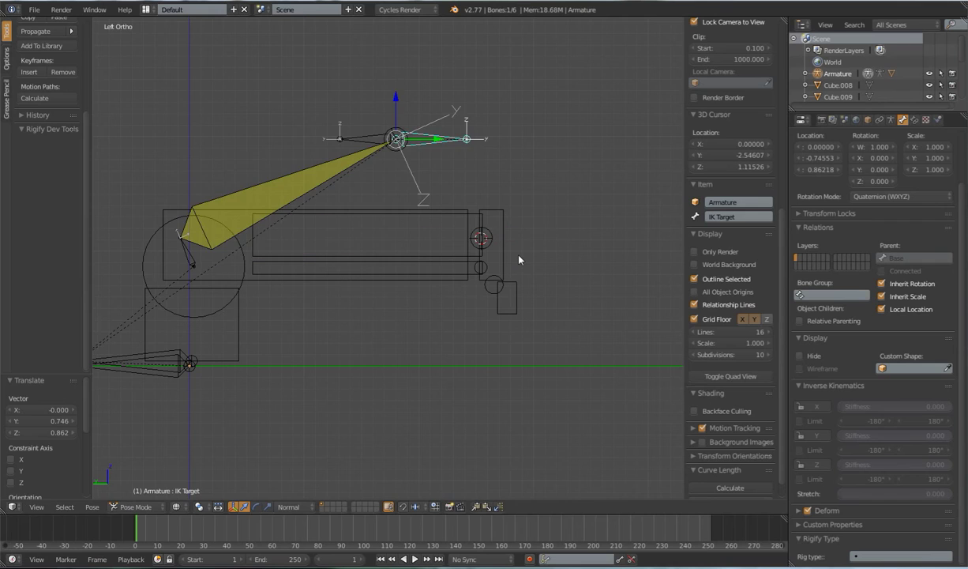
key("alt+r")
key("alt+s")
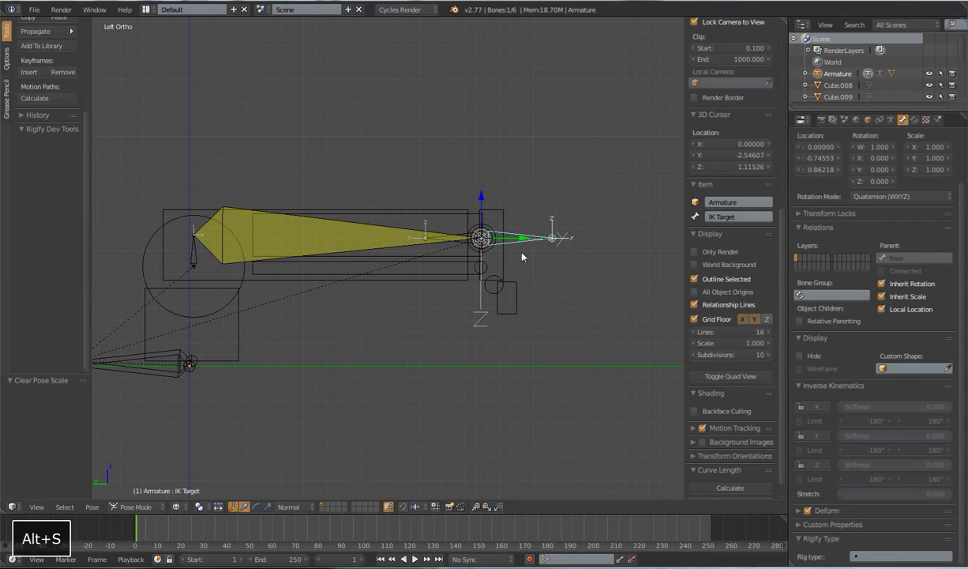
Raise IK Target about 0.94 units and add a Damped Track constraint to IK Target.001 that targets MCH.IK.002.
key("g")
left_click(489, 132)
right_click(411, 131)
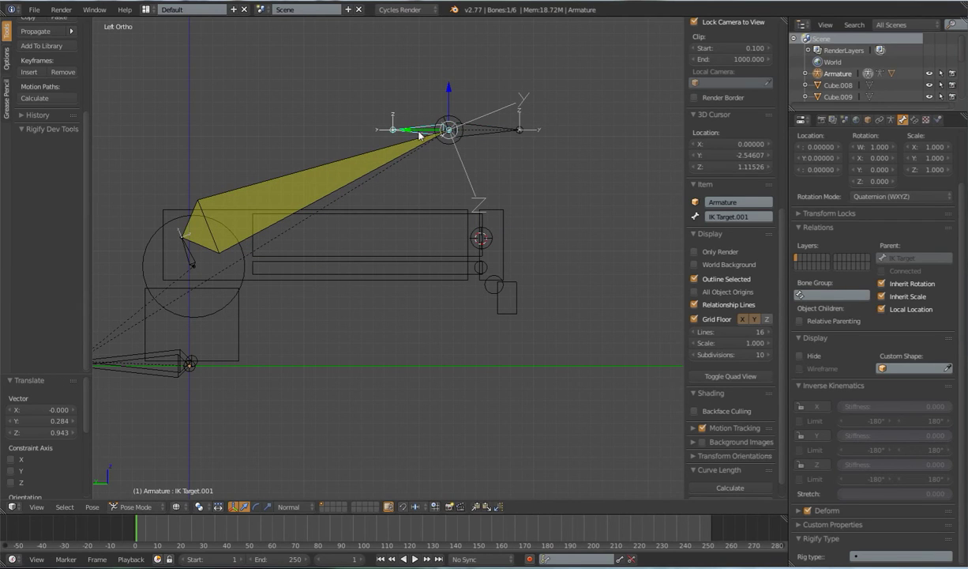
right_click(239, 199)
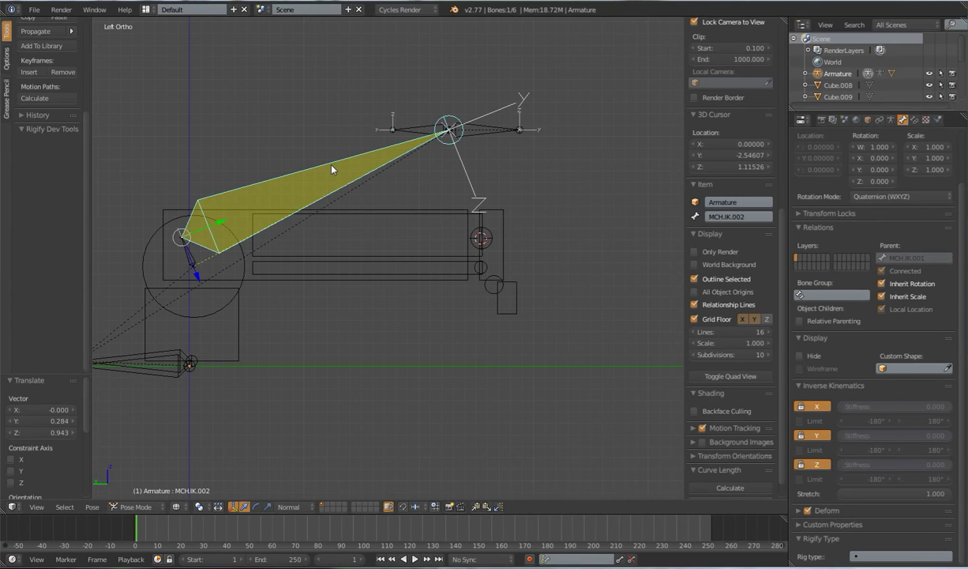
middle_click_drag(408, 140, 401, 241, "shift")
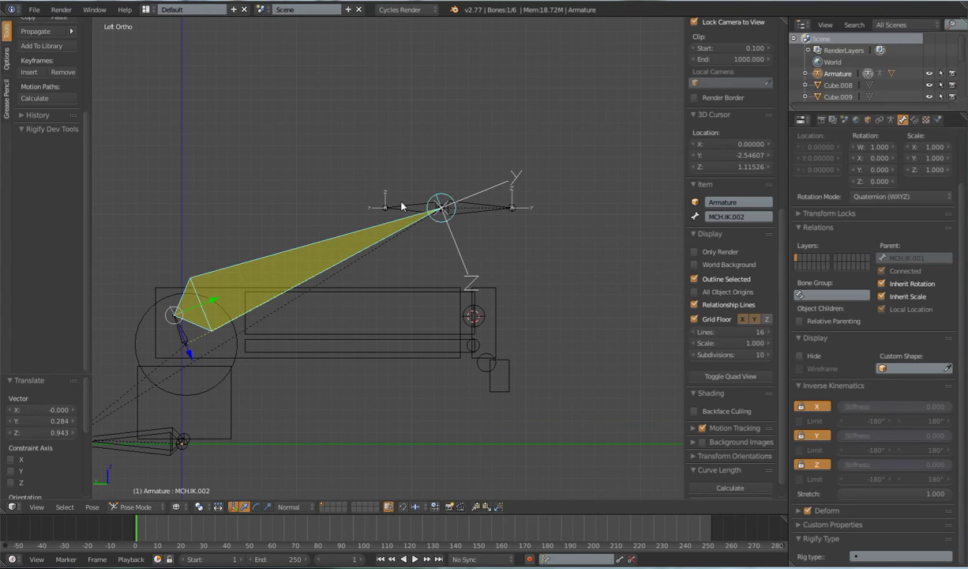
right_click(404, 210, "shift")
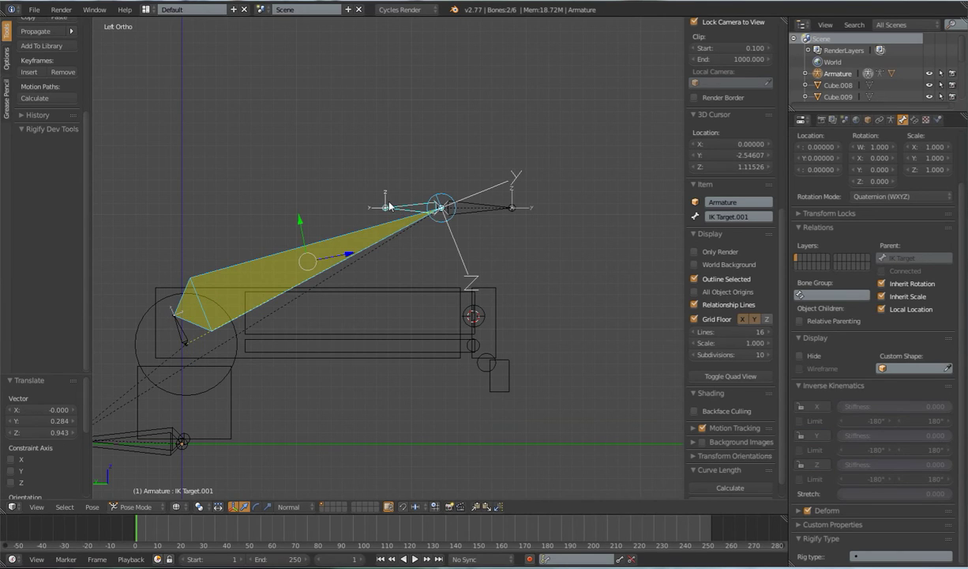
key("ctrl+shift+c")
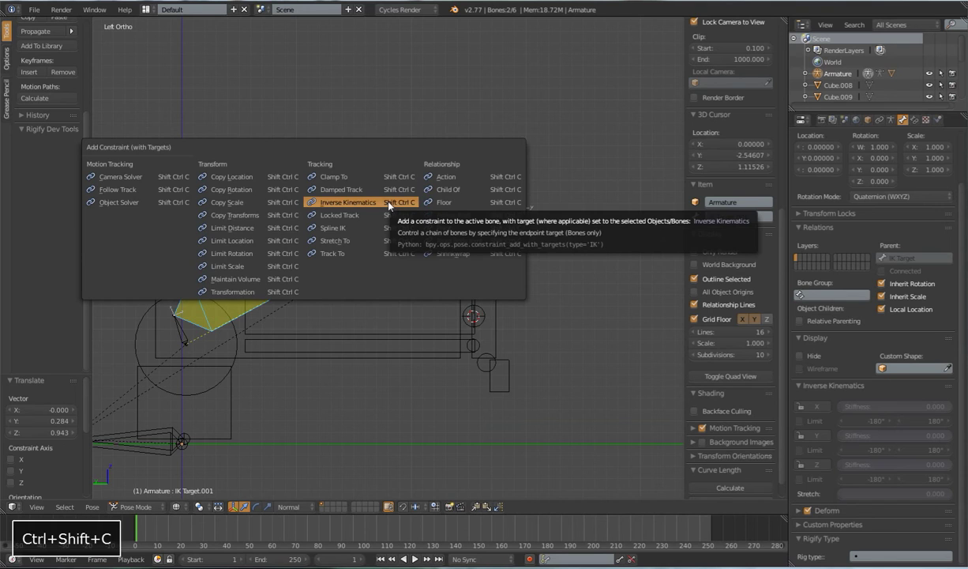
left_click(356, 190)
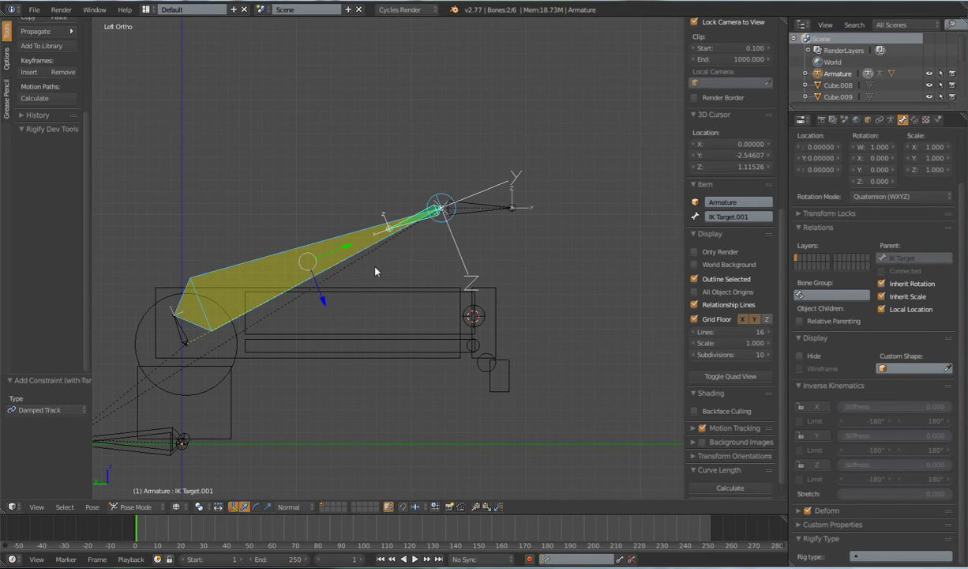
Test the Damped Track constraint by moving the IK Target bone around.
right_click(476, 207)
key("g")
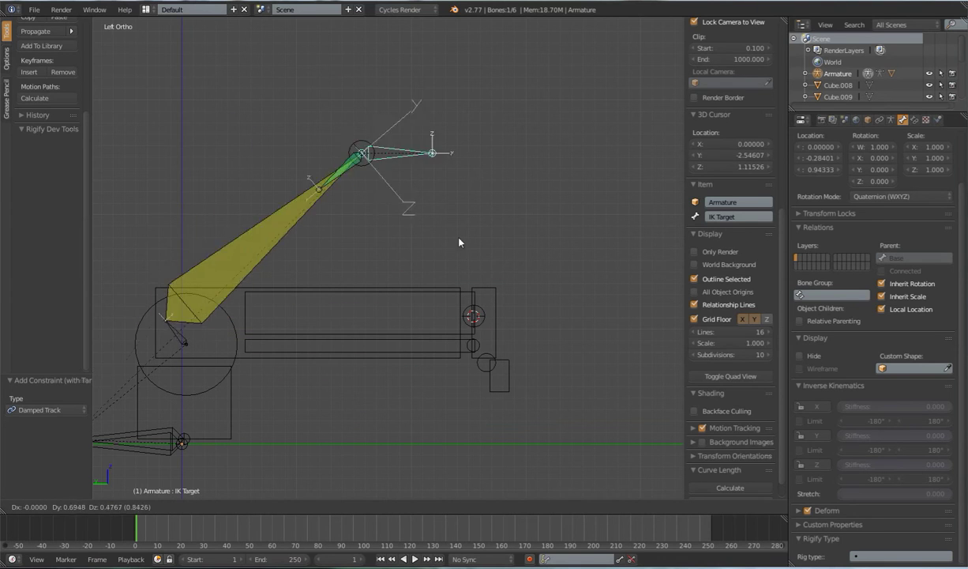
left_click(500, 330)
scroll(500, 330, "down", 3)
Try an IK stretch of 0 on MCH.IK.002 while moving IK Target around, and restore the stretch to 1.
right_click(353, 261)
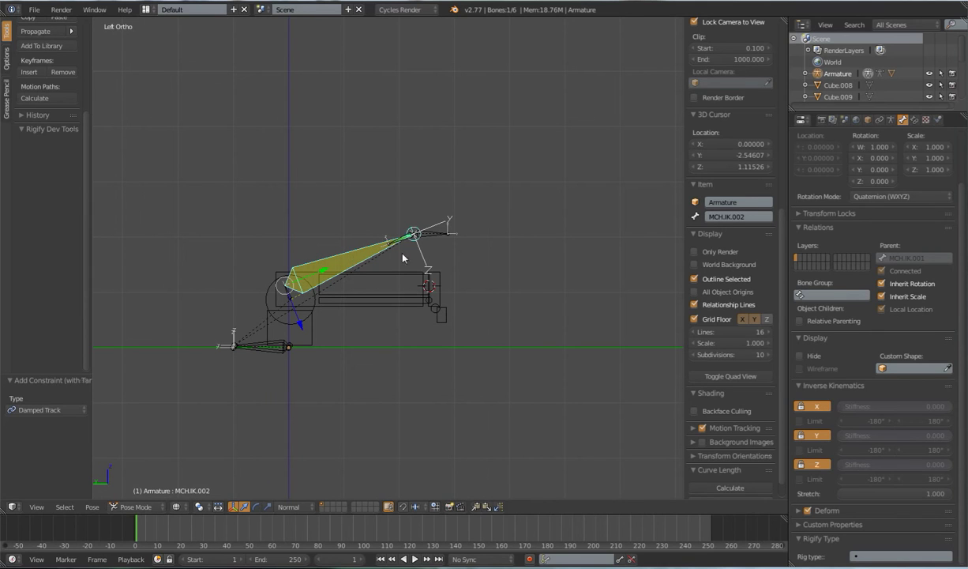
left_click_drag(945, 494, 844, 494)
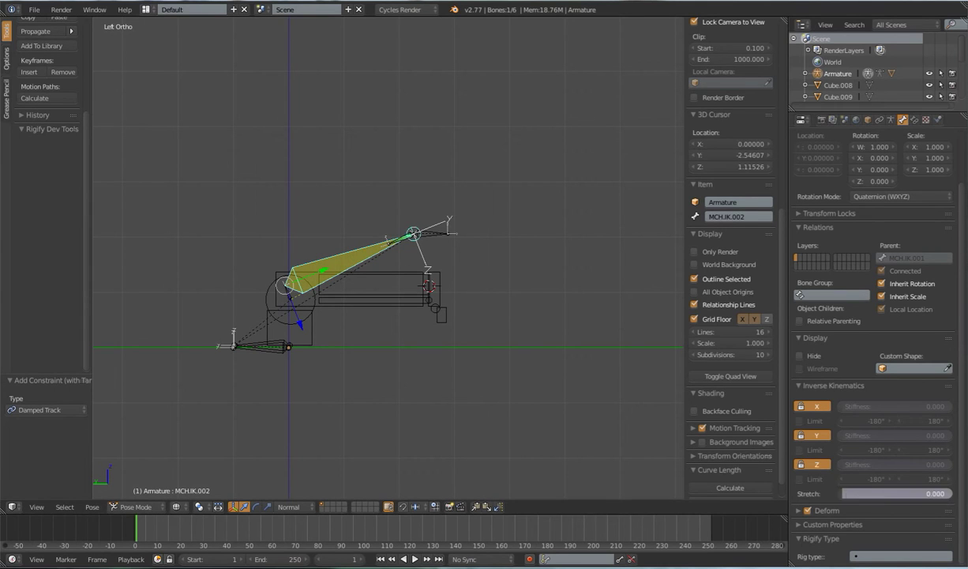
right_click(436, 235)
key("g")
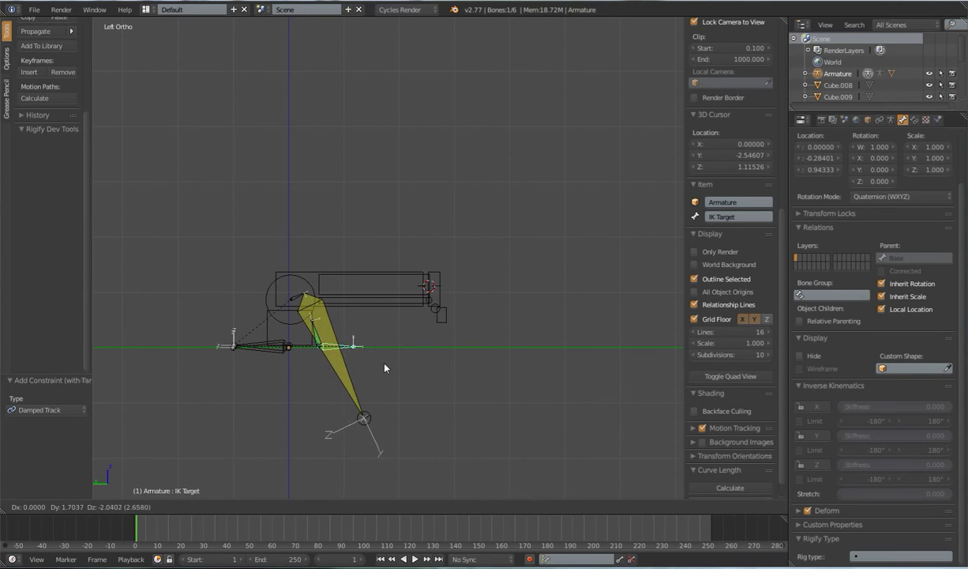
left_click(300, 345)
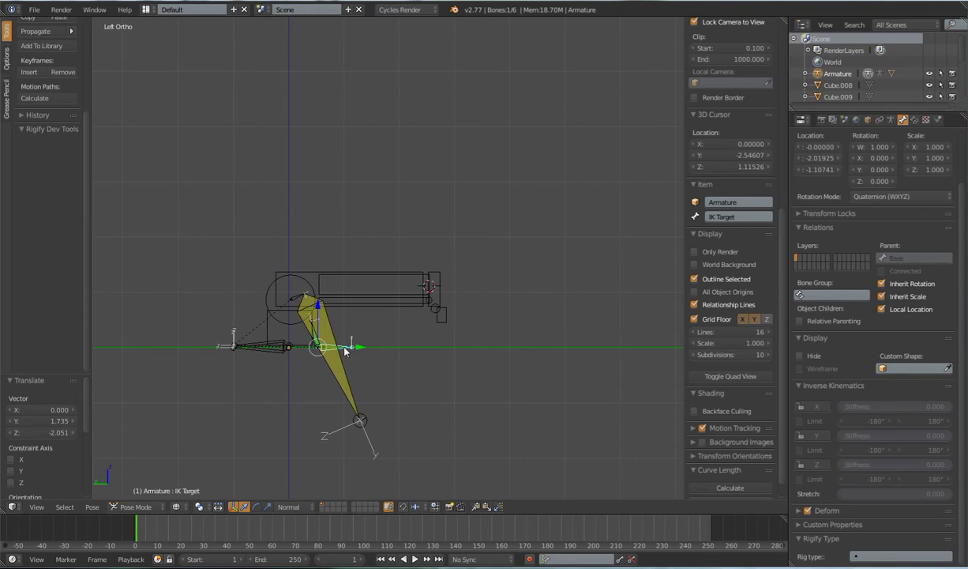
key("g")
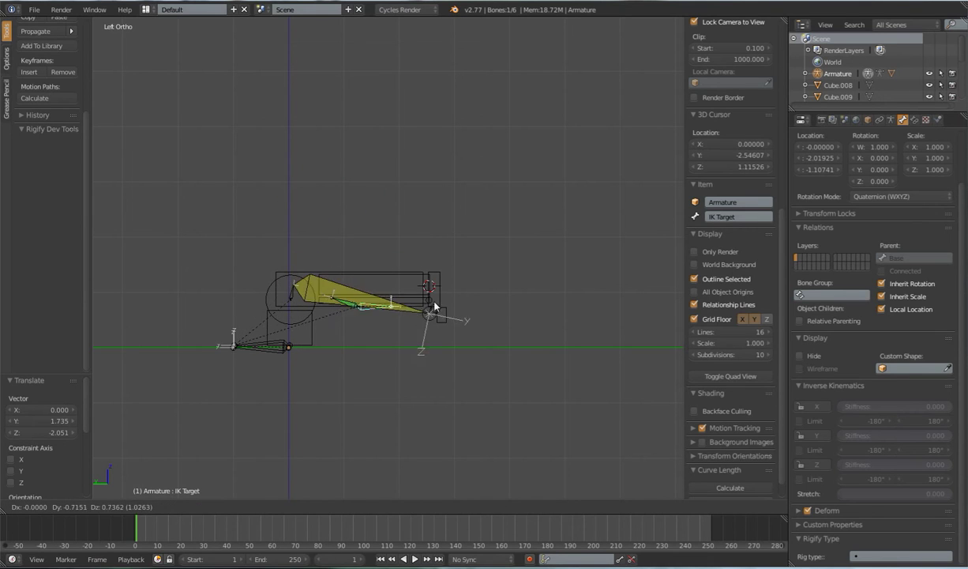
left_click(414, 271)
key("g")
left_click(407, 246)
right_click(335, 245)
left_click_drag(860, 494, 948, 493)
Clear the pose transforms of all bones in the armature to return it to the rest pose.
key("a")
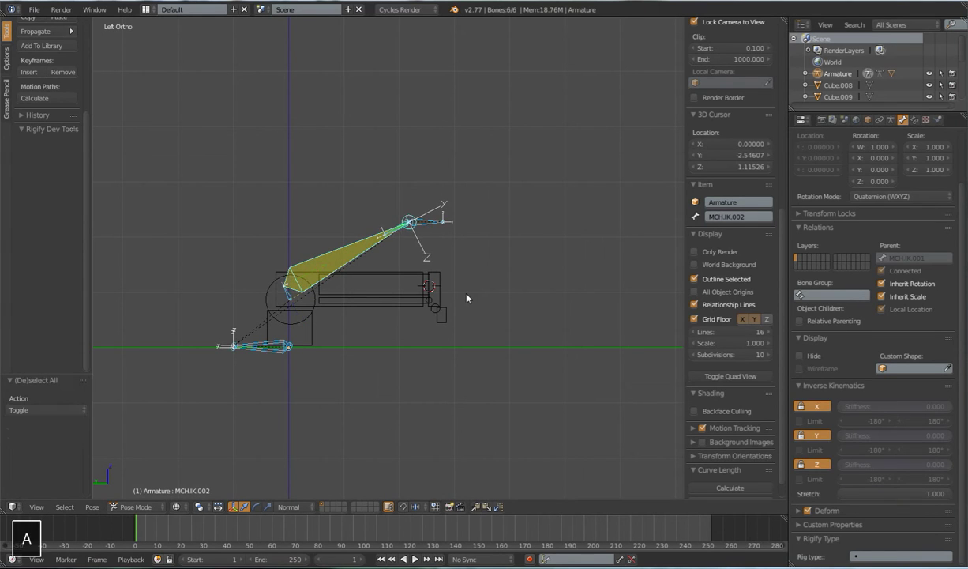
key("alt+r")
key("alt+s")
scroll(455, 313, "up", 2)
middle_click_drag(468, 310, 478, 273, "shift")
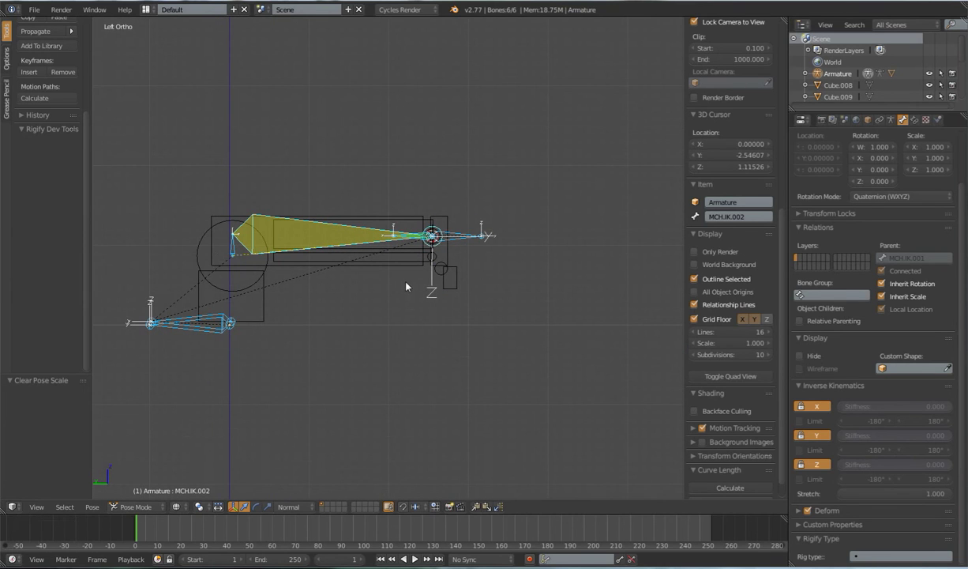
Examine how the round joint and long arm meshes line up with the MCH.IK.001 and MCH.IK.002 bones.
key("ctrl+Tab")
right_click(338, 222)
right_click(339, 224)
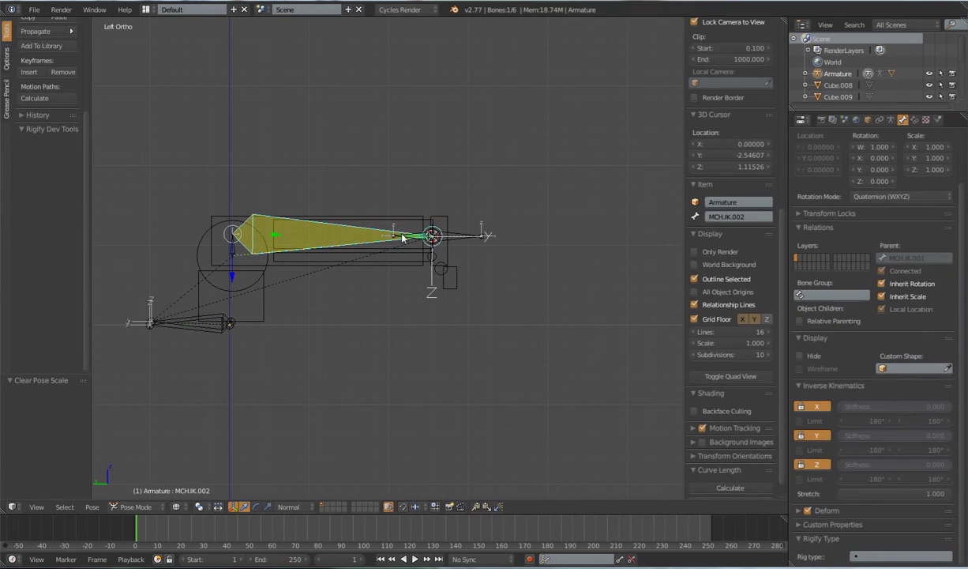
middle_click_drag(374, 283, 533, 327, "shift")
scroll(433, 339, "up", 4)
middle_click_drag(434, 342, 414, 254, "shift")
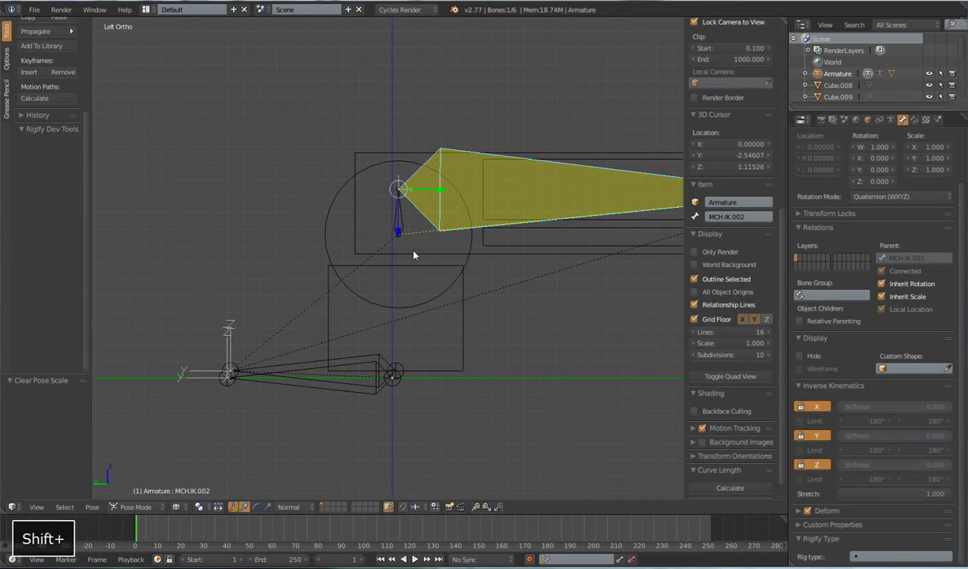
key("ctrl+Tab")
right_click(336, 180)
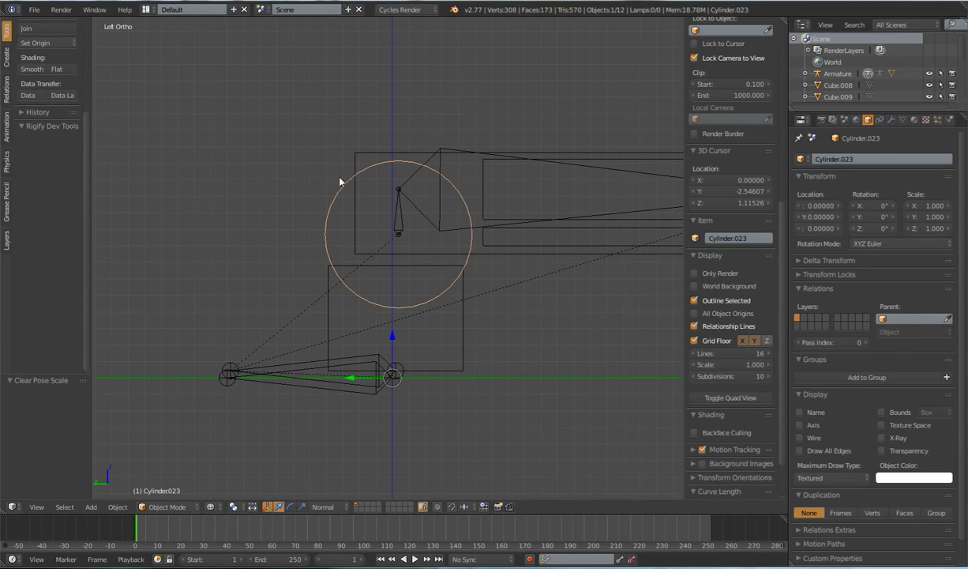
right_click(369, 155)
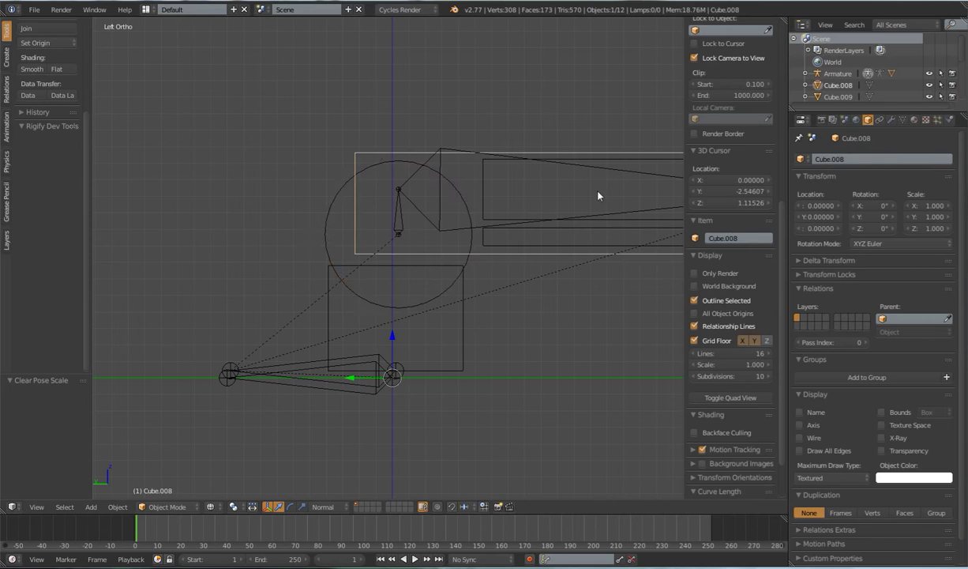
right_click(400, 212)
key("ctrl+Tab")
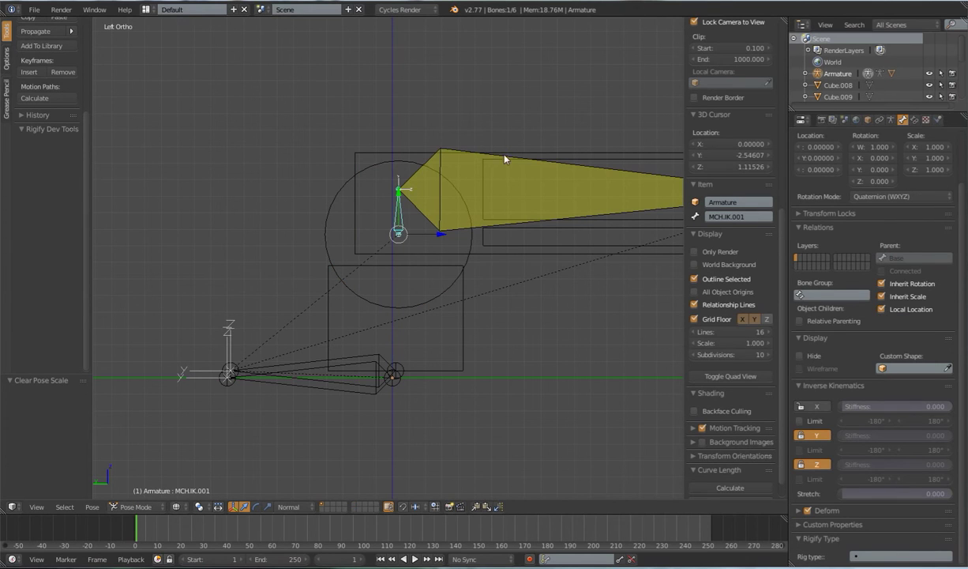
right_click(475, 160)
scroll(496, 203, "down", 3)
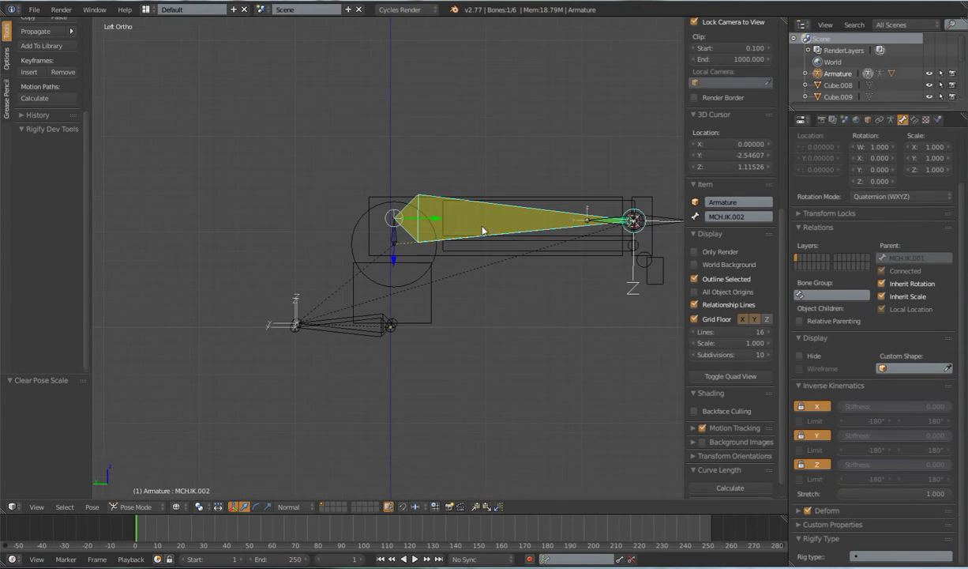
middle_click_drag(478, 223, 468, 260, "shift")
right_click(553, 229)
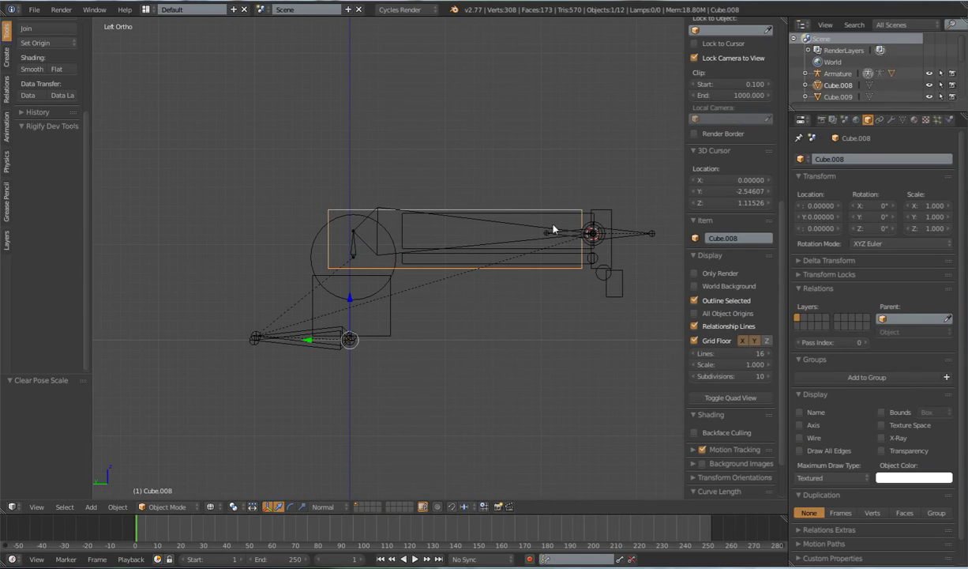
right_click(466, 219)
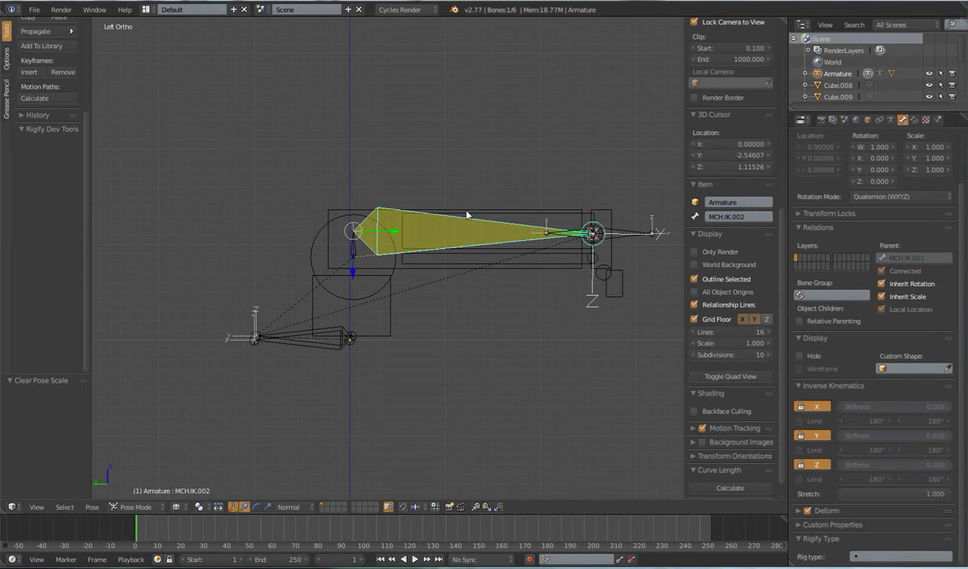
Parent the Cube.008 arm mesh and the Cylinder.023 joint mesh to the MCH.IK.001 bone using Bone parenting.
middle_click_drag(408, 248, 434, 264, "shift")
right_click(346, 184)
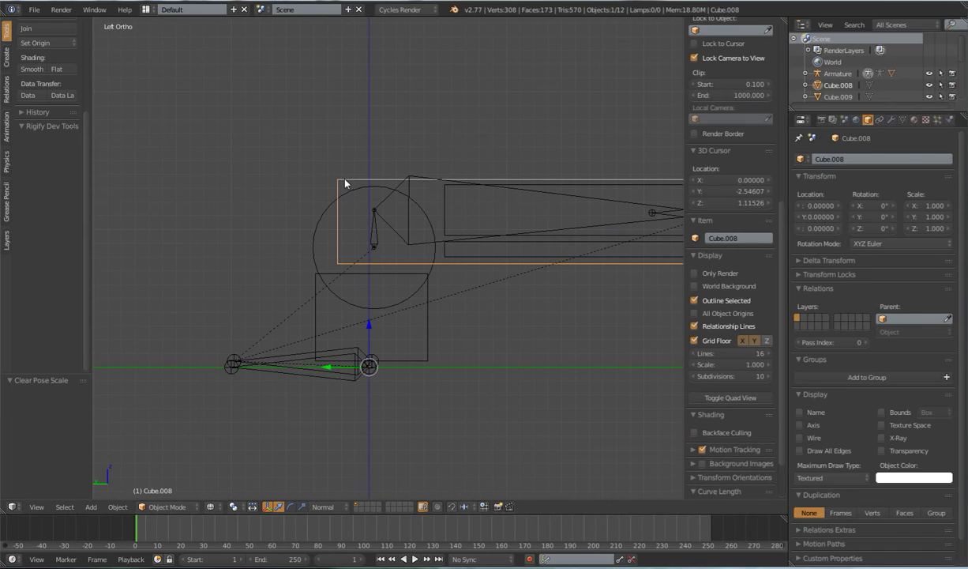
right_click(349, 195, "shift")
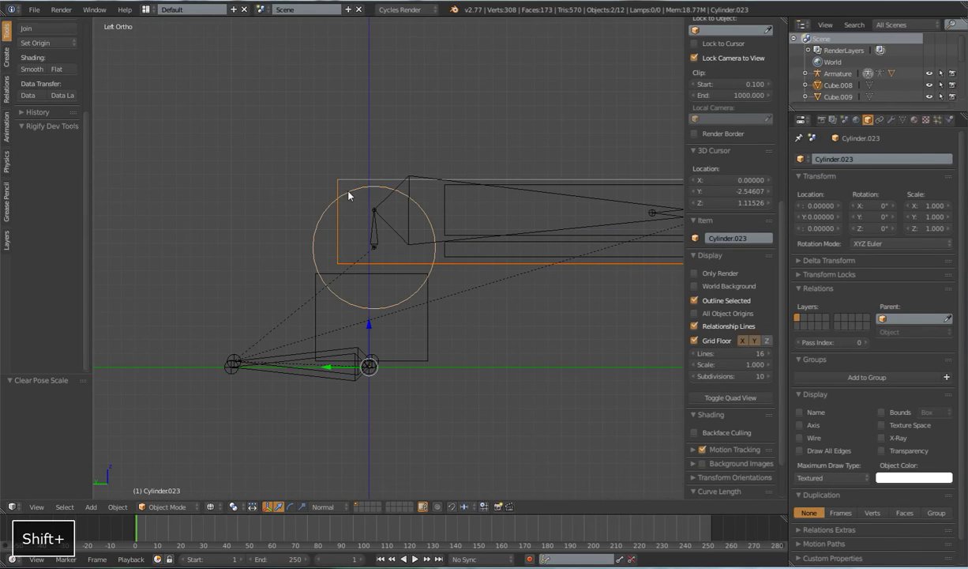
right_click(373, 236, "shift")
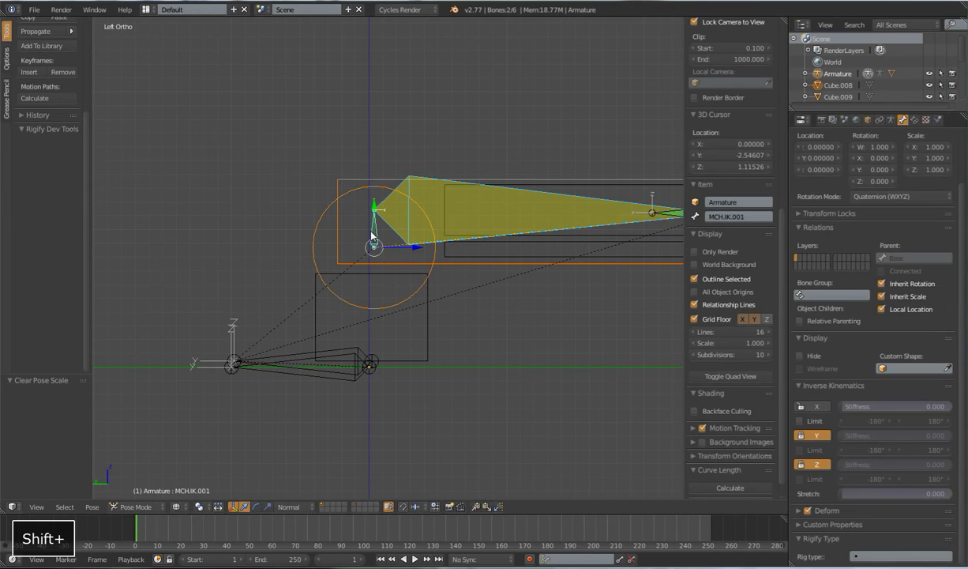
key("ctrl+p")
left_click(354, 227)
scroll(541, 292, "down", 4)
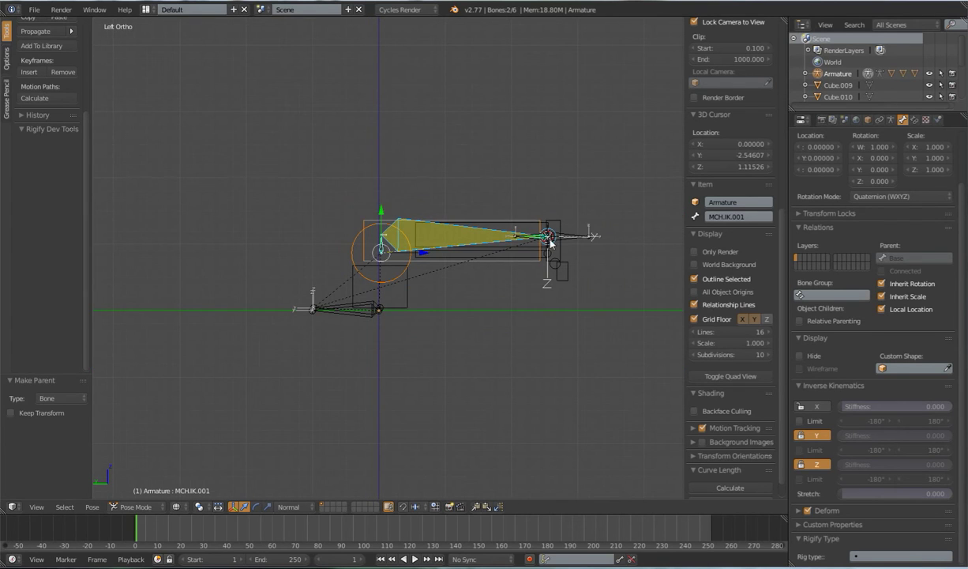
Test the parented meshes by moving the IK Target bone, and switch the viewport to solid shading.
right_click(568, 241)
key("g")
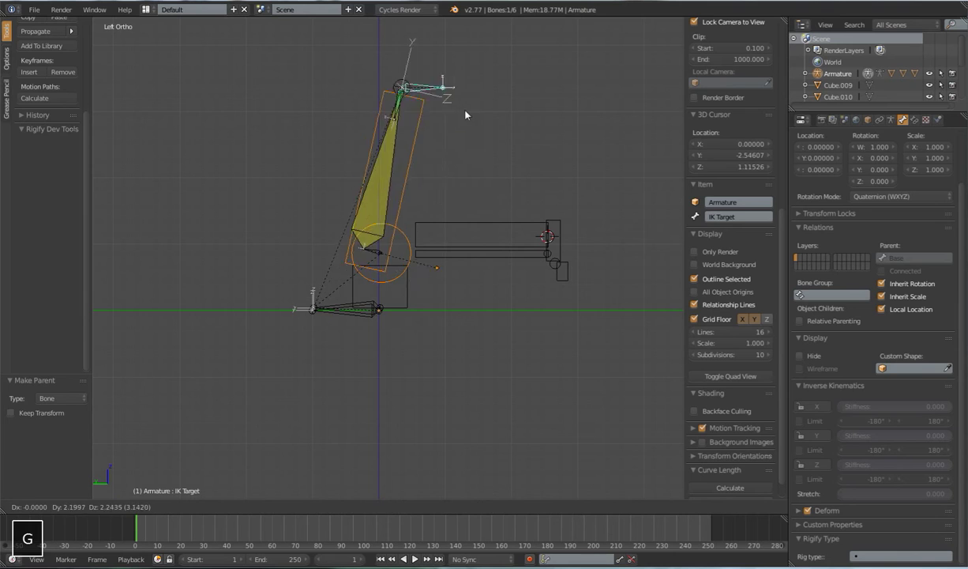
key("z")
left_click(572, 291)
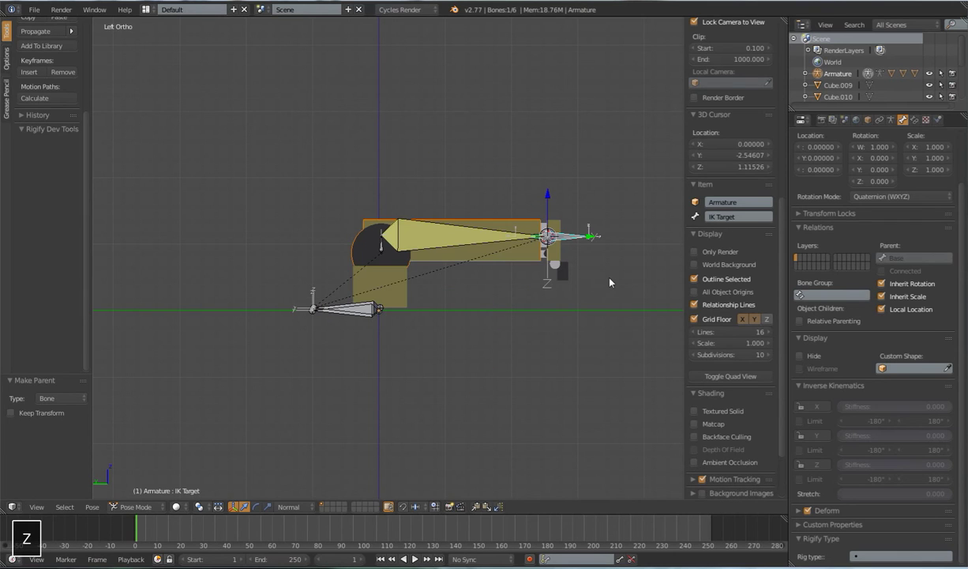
Test how the arm meshes follow by moving the IK Target bone.
key("g")
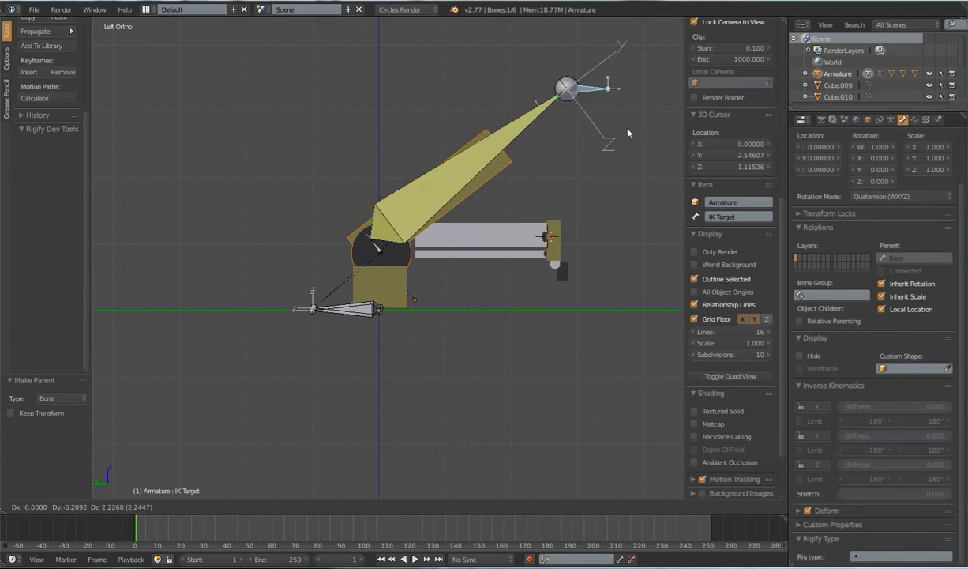
left_click(556, 267)
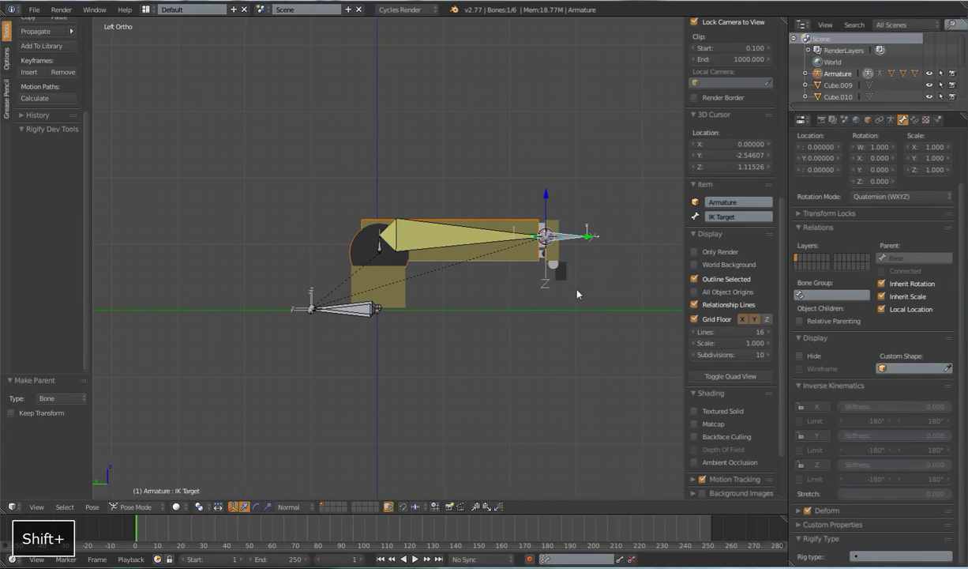
Rename the tracking bone that is a child of the IK Target bone as Piston.
middle_click_drag(577, 286, 410, 293, "shift")
scroll(410, 293, "up", 5)
scroll(392, 275, "up", 5)
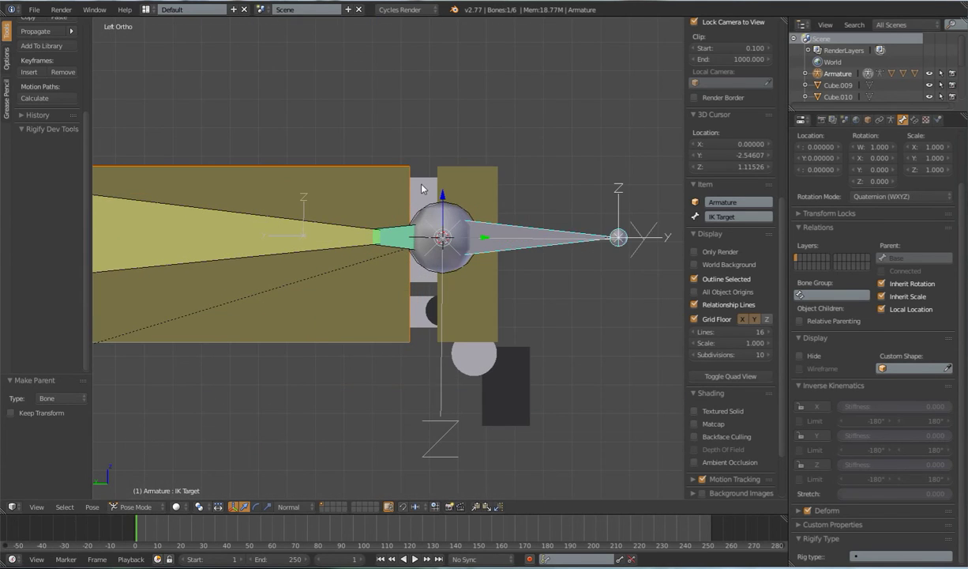
right_click(404, 176)
right_click(399, 239)
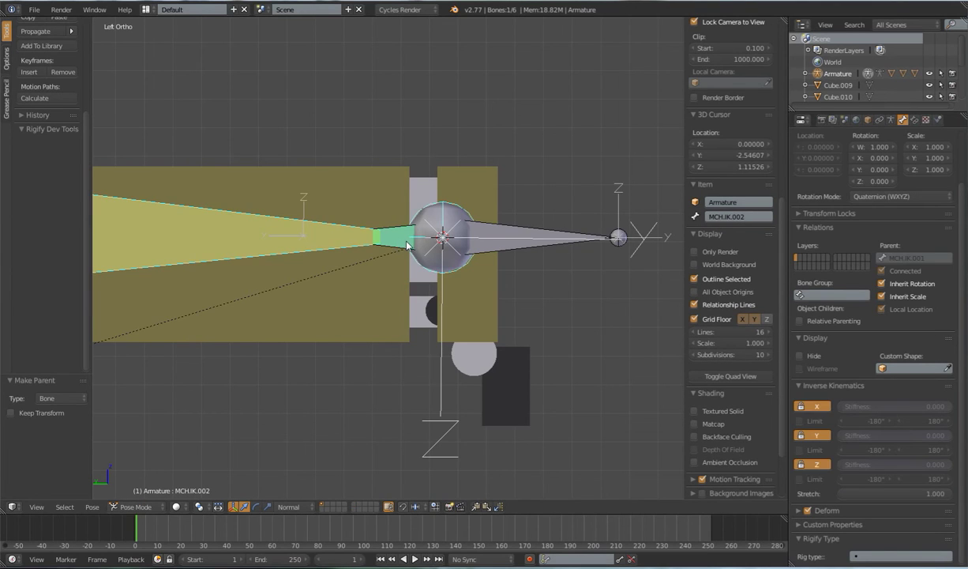
left_click(747, 218)
type("R")
type("iston")
key("Return")
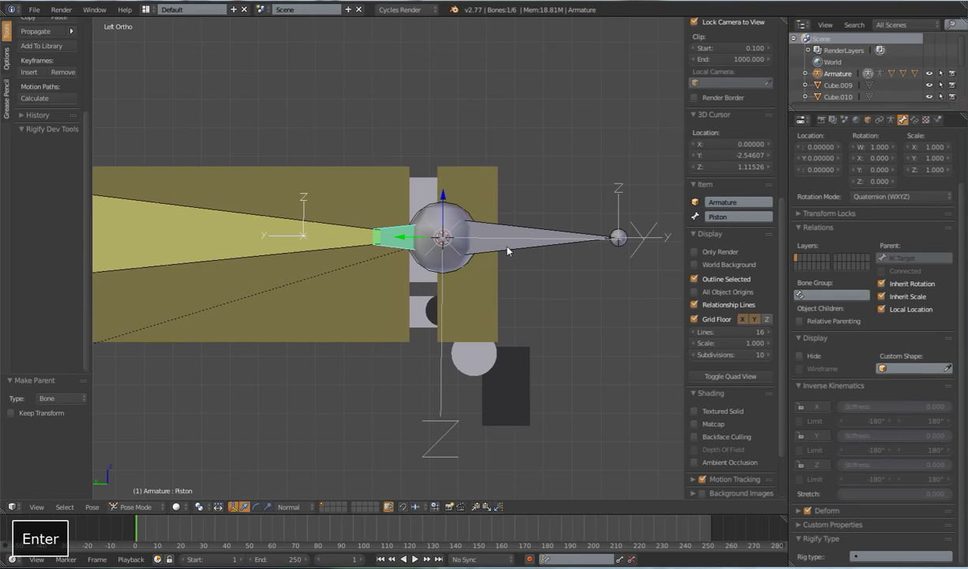
middle_click_drag(516, 291, 546, 302, "shift")
scroll(543, 294, "up", 2)
right_click(472, 160)
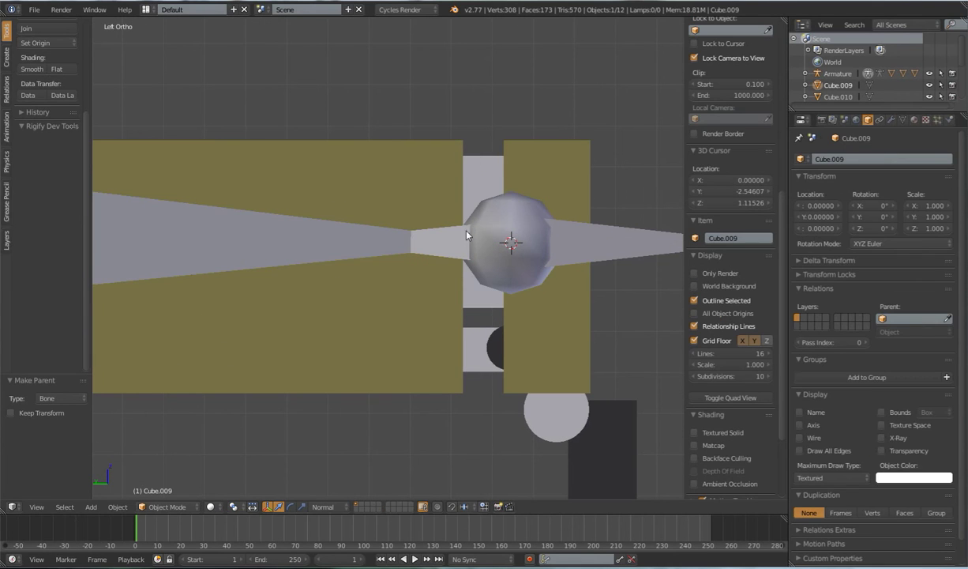
right_click(455, 242, "shift")
key("ctrl+z")
key("ctrl+z")
right_click(468, 166)
right_click(450, 242, "shift")
right_click(478, 169)
right_click(458, 254, "shift")
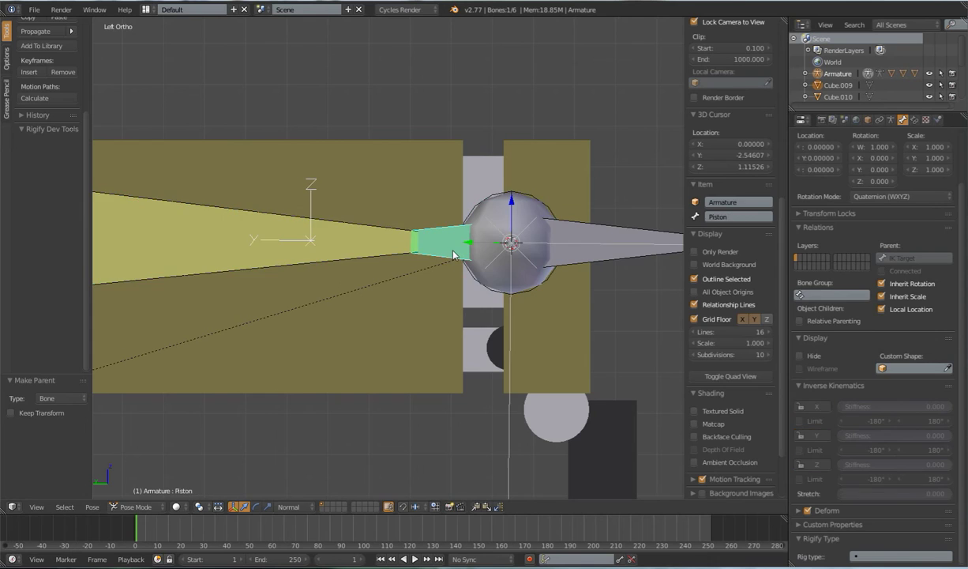
Hide the MCH.IK.002 bone and parent the Cube.009 mesh to the Piston bone using Bone parenting.
right_click(498, 170)
right_click(452, 254, "shift")
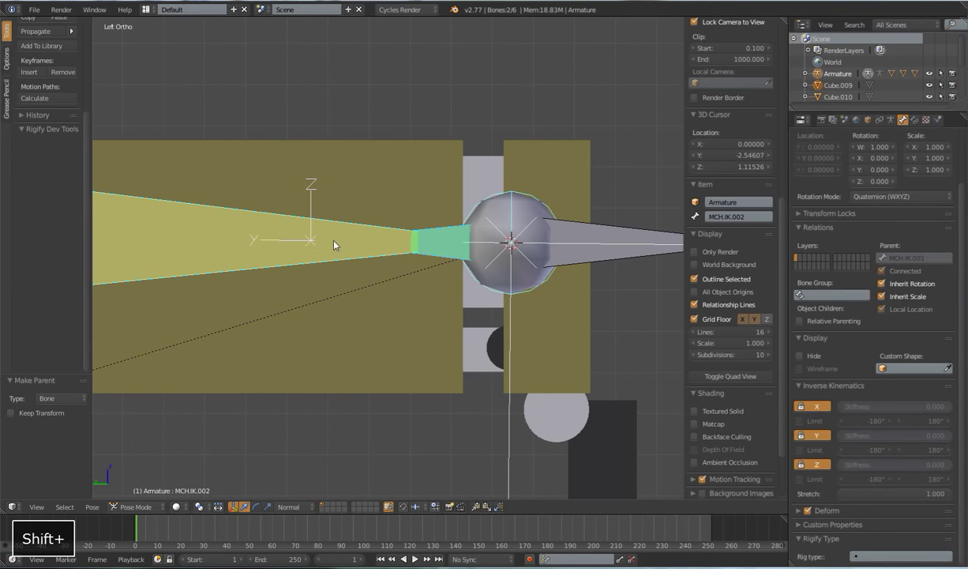
key("h")
right_click(476, 180)
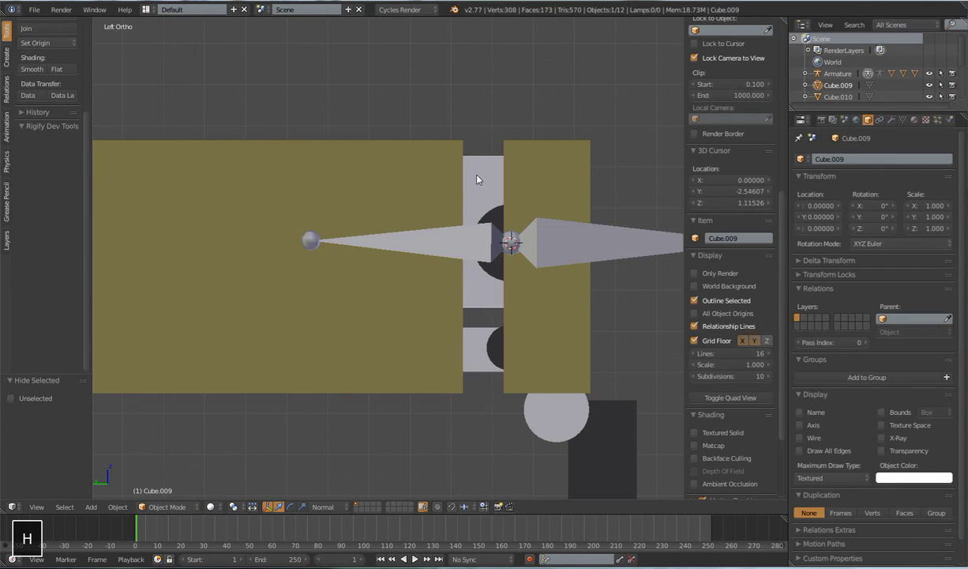
right_click(458, 248, "shift")
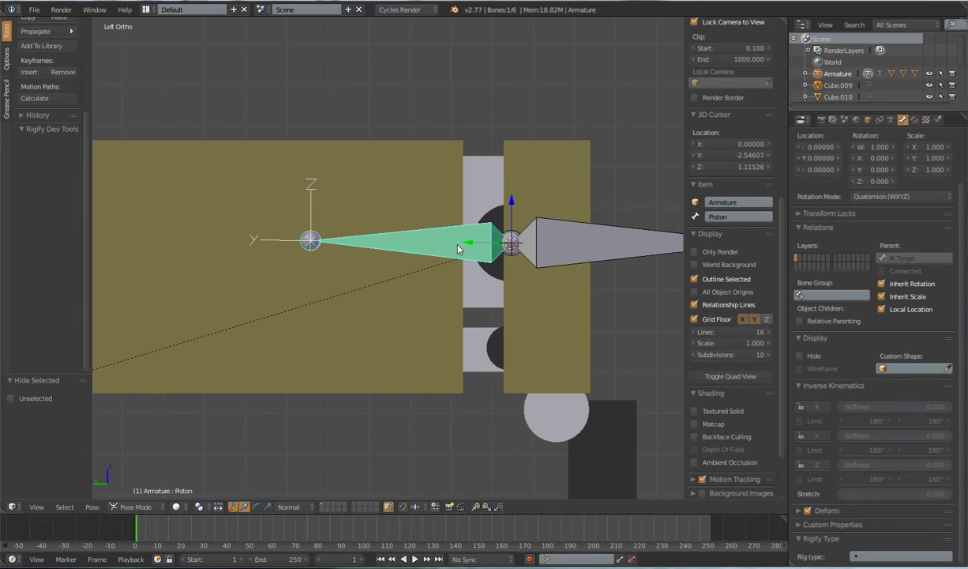
key("ctrl+p")
left_click(458, 247)
Move the IK Target bone up to test how the Cube.009 mesh slides and rotates with the Piston bone.
scroll(458, 248, "down", 5)
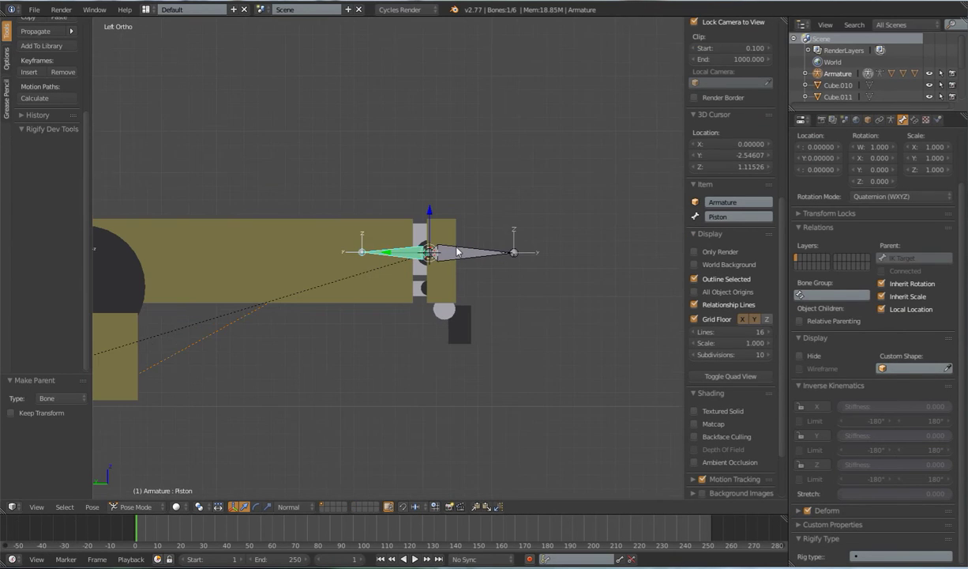
right_click(483, 258)
key("g")
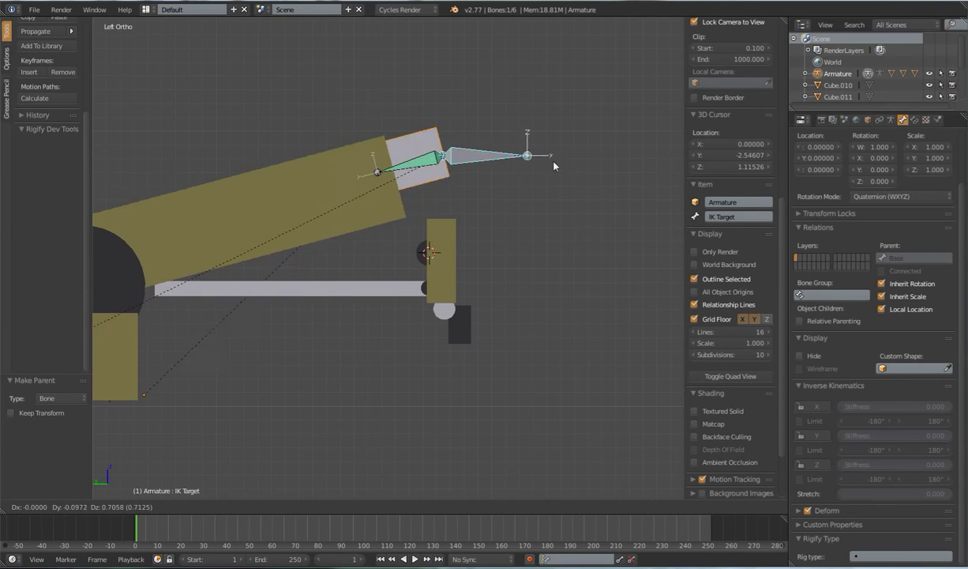
left_click(508, 63)
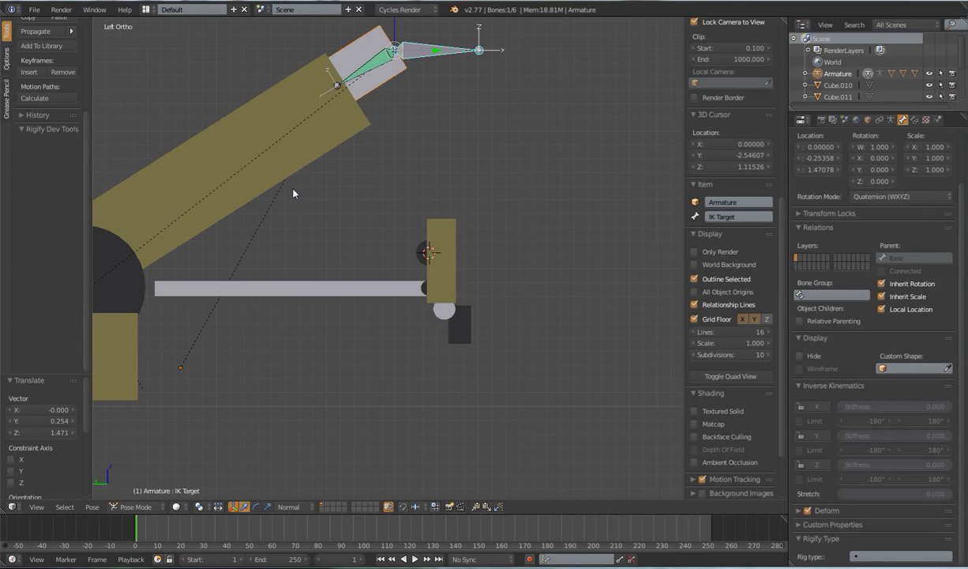
Reveal all hidden bones of the armature.
key("alt+h")
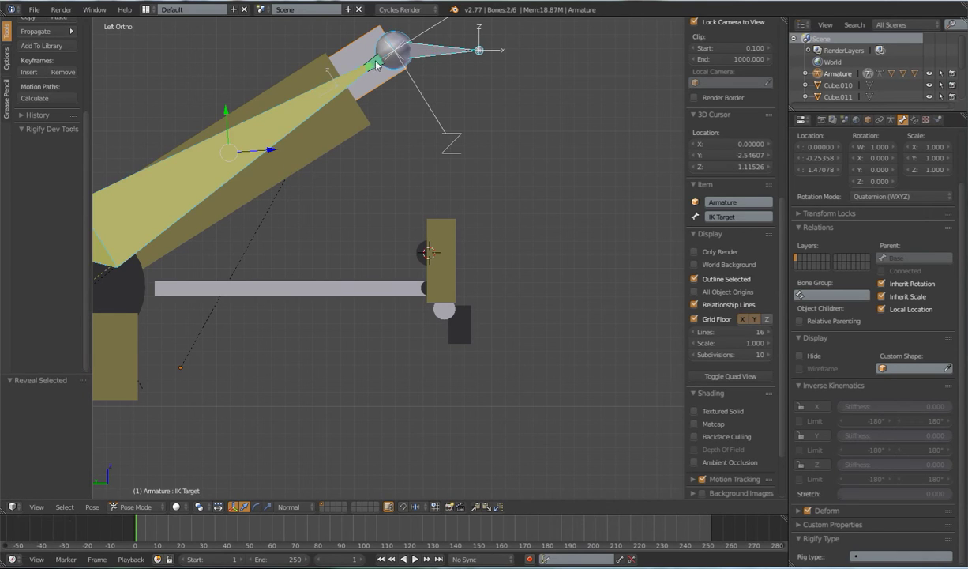
scroll(329, 171, "down", 5)
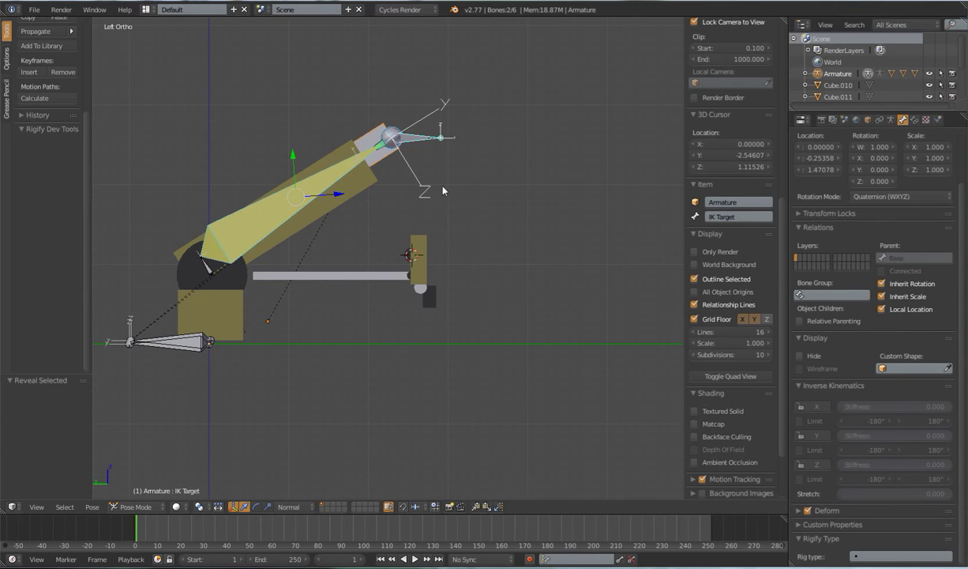
key("h")
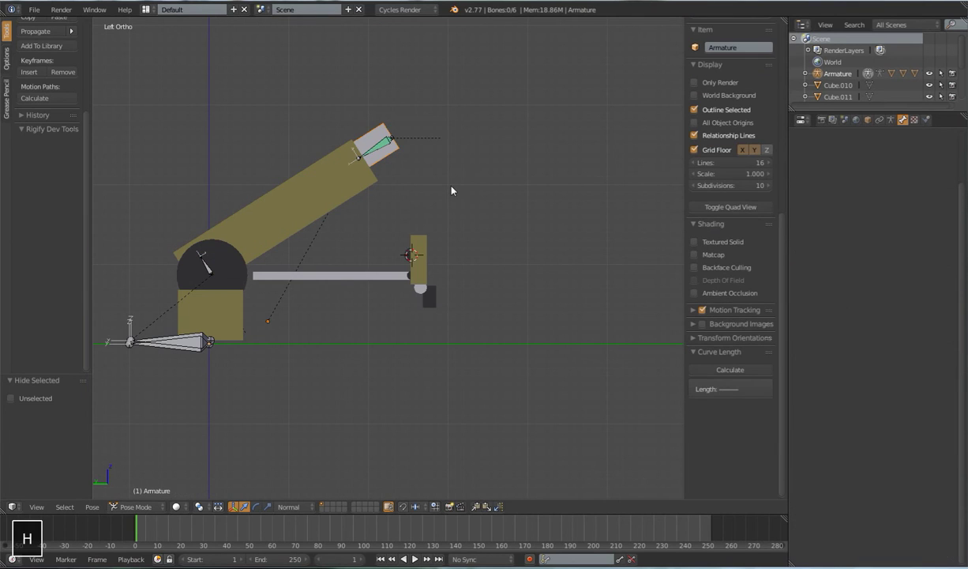
key("alt+h")
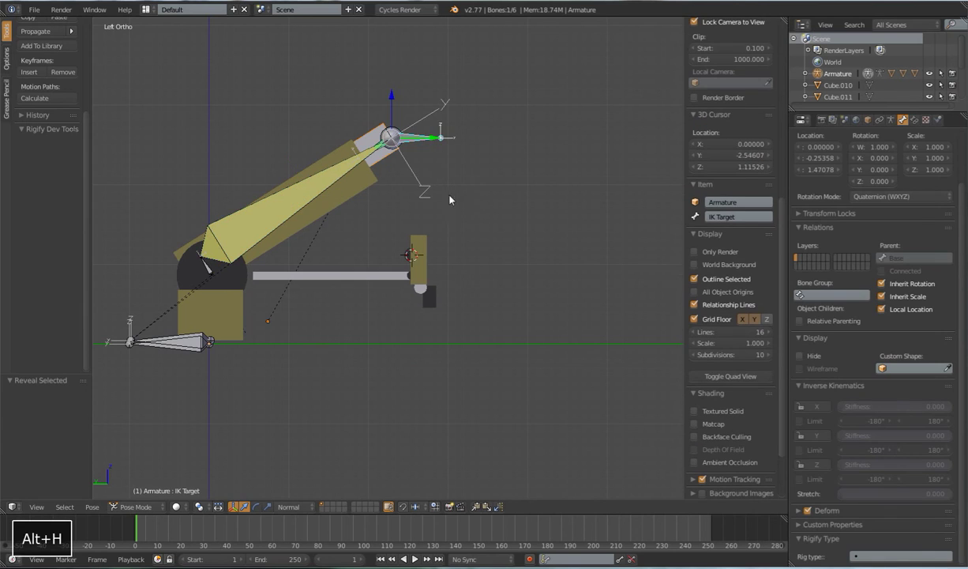
Try another move of the IK Target bone, then clear its pose location and scale.
key("g")
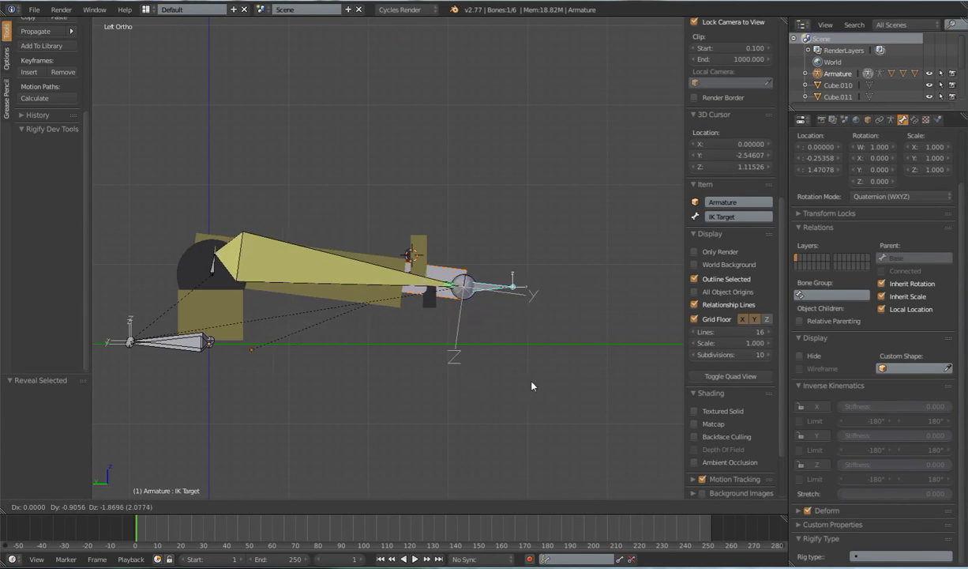
right_click(489, 304)
scroll(488, 302, "up", 2)
key("alt+g")
key("alt+s")
Hide the MCH.IK.002 and Piston bones around the end joint.
middle_click_drag(485, 297, 418, 213)
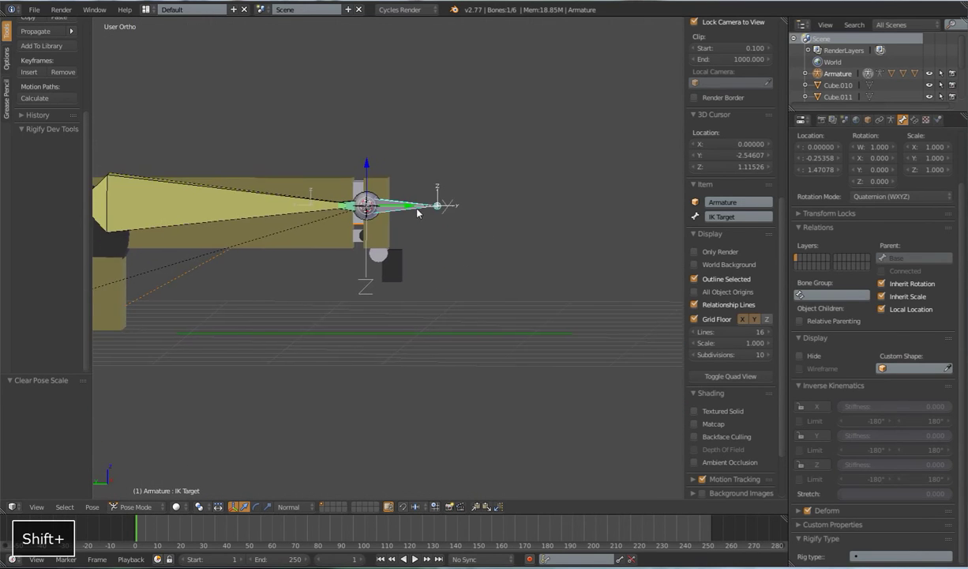
scroll(383, 179, "up", 6)
middle_click_drag(383, 180, 427, 291, "shift")
right_click(196, 188, "shift")
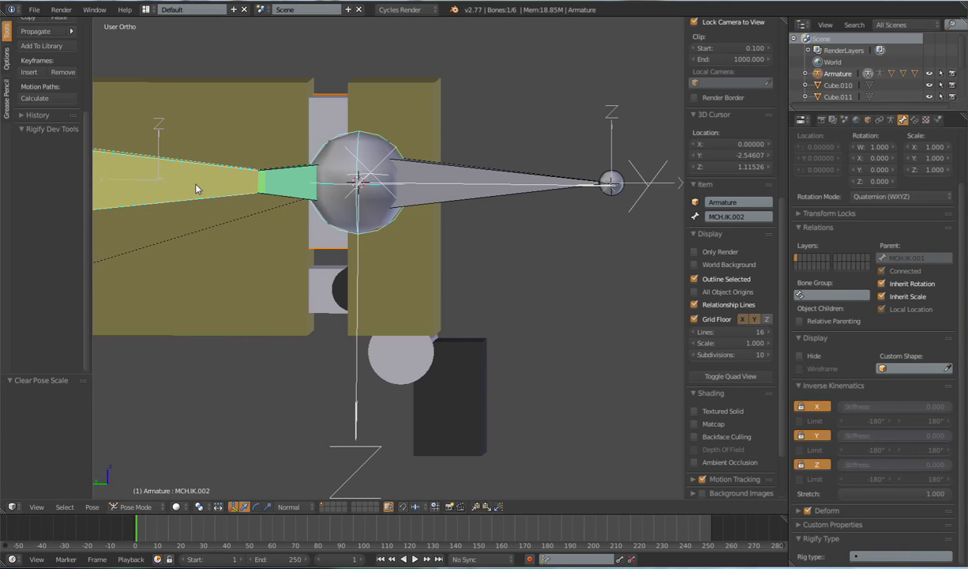
key("h")
key("h")
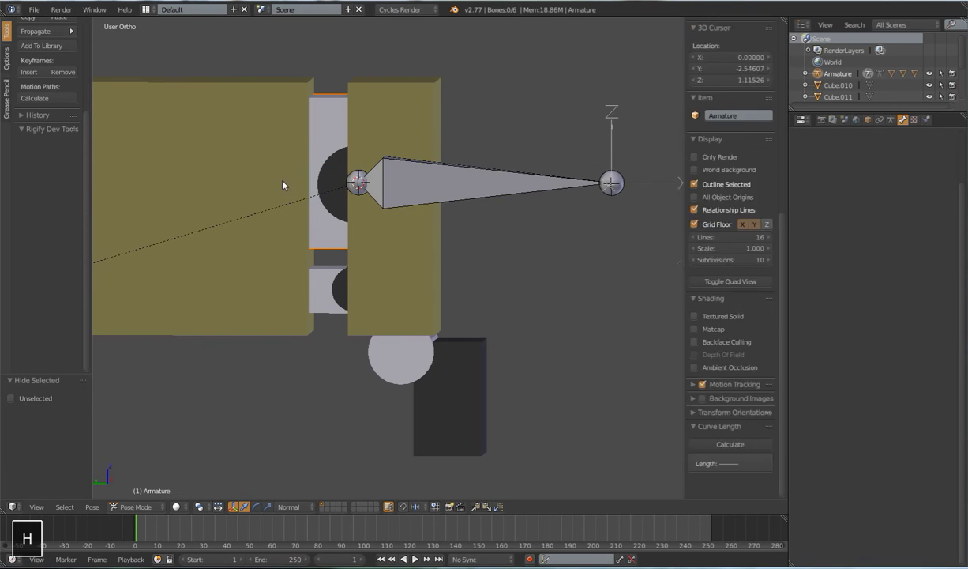
Parent the Cylinder.024 joint mesh and the Cube.011 end block to the IK Target bone using Bone parenting.
middle_click_drag(396, 221, 396, 291, "shift")
scroll(399, 144, "up", 3)
right_click(398, 144)
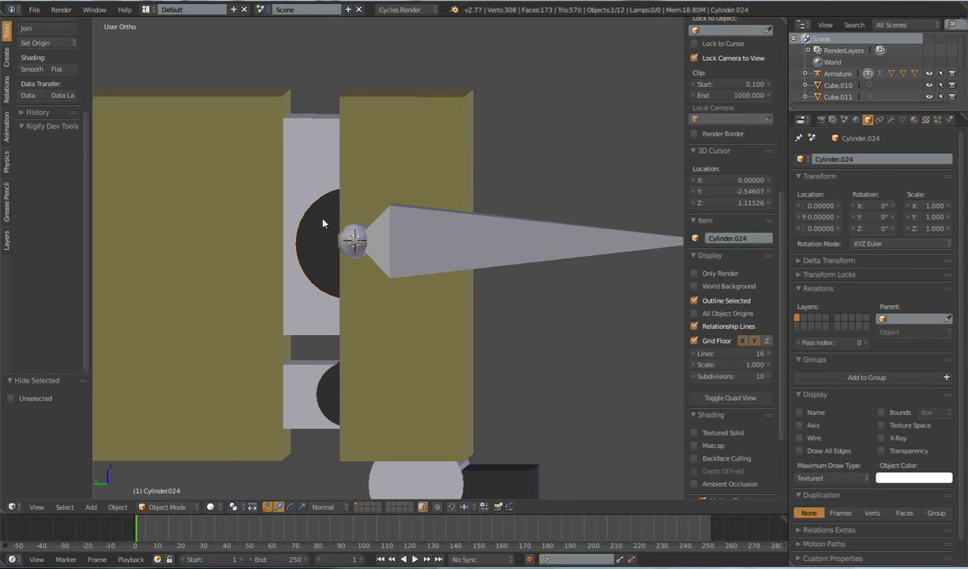
right_click(551, 233, "shift")
key("ctrl+p")
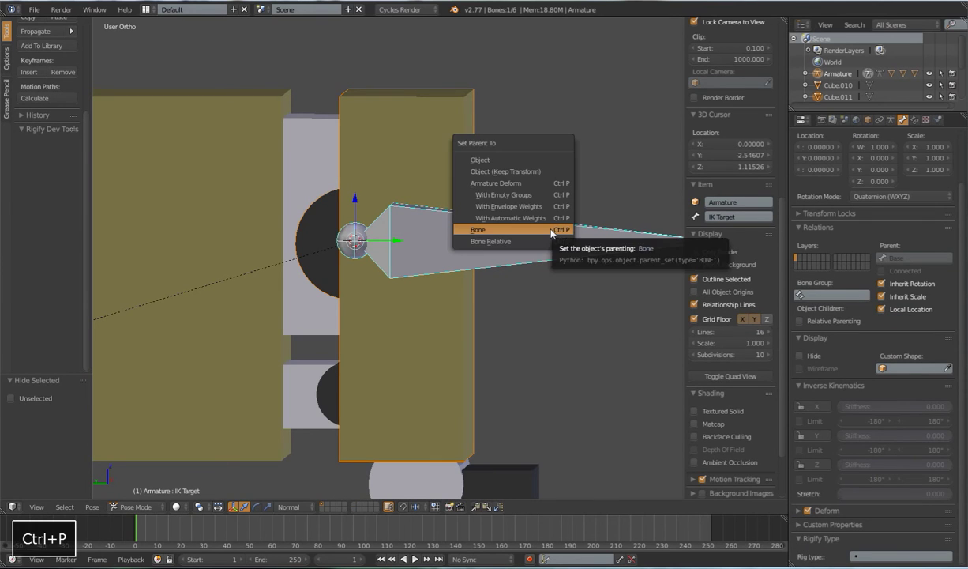
left_click(551, 233)
Test the end block by rotating the IK Target bone about X and moving it, and clear its pose location and scale.
scroll(514, 274, "down", 3)
middle_click_drag(514, 274, 489, 285)
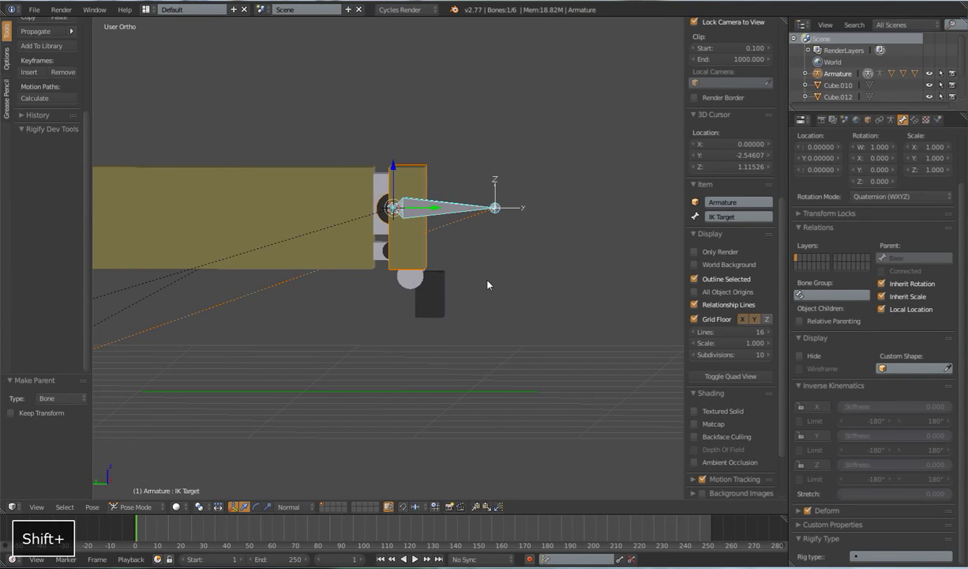
key("r")
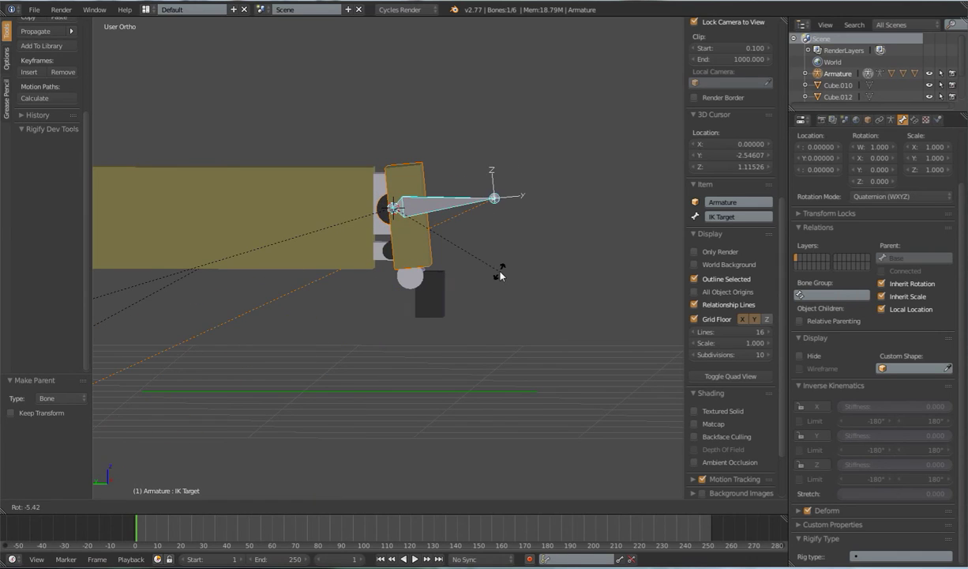
key("x")
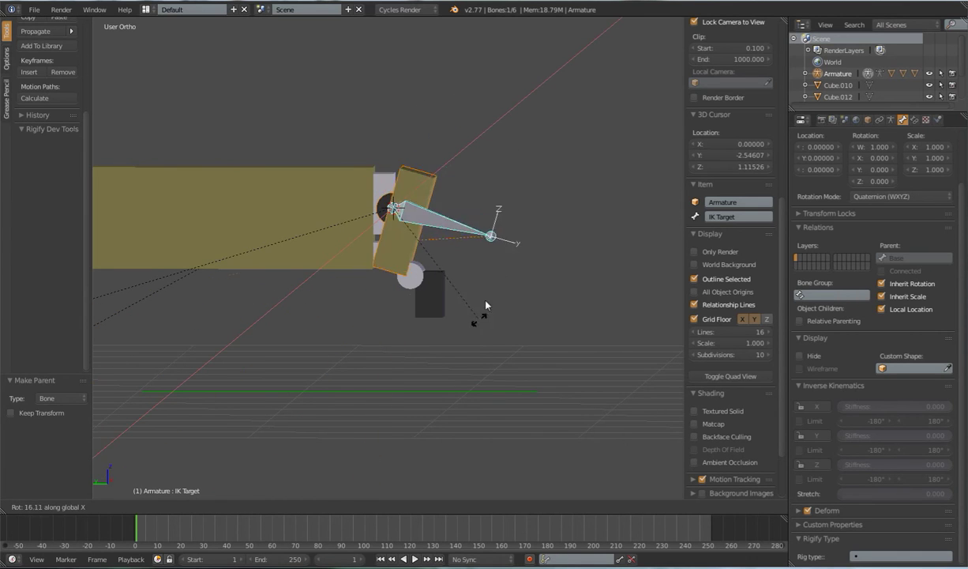
key("g")
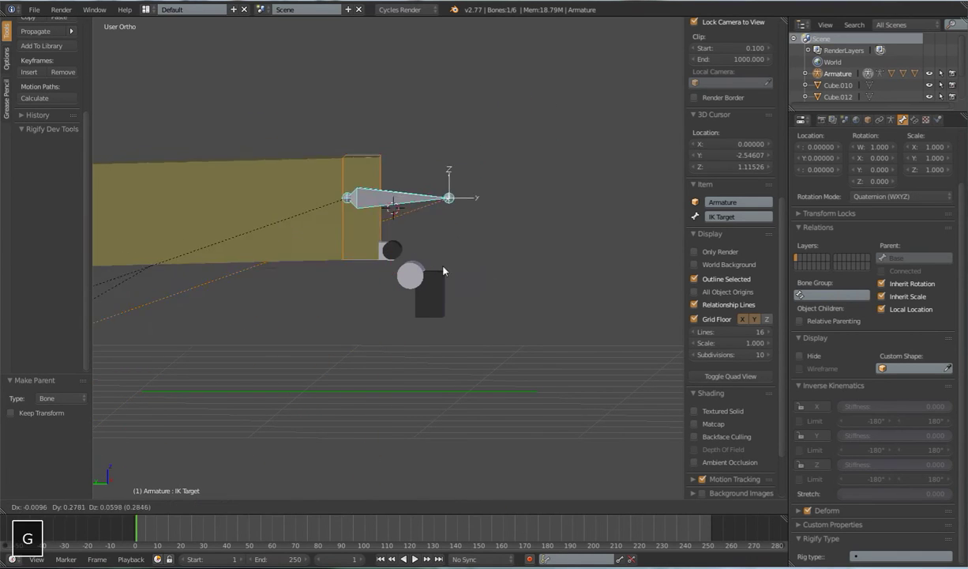
right_click(501, 232)
key("alt+g")
key("alt+s")
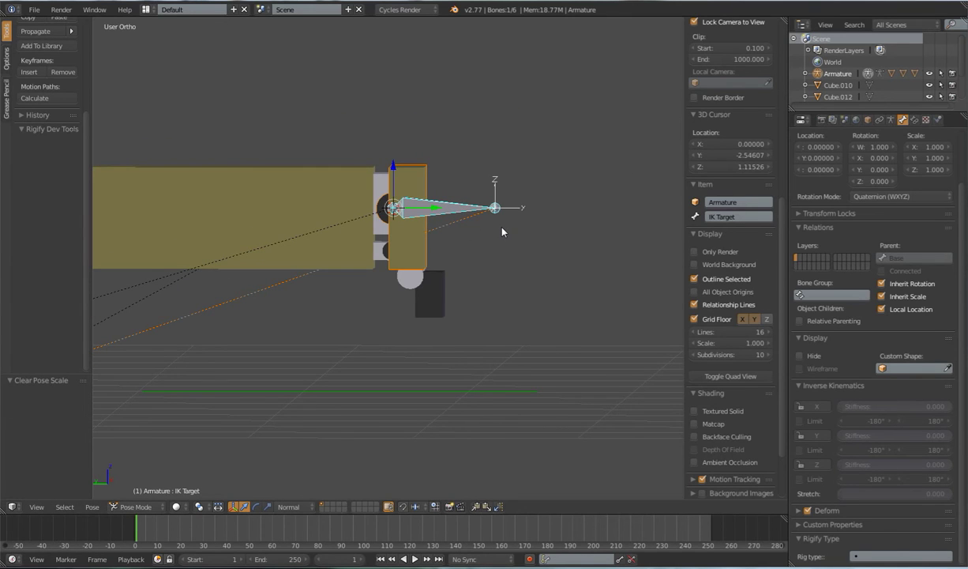
Reveal the hidden bones and examine the end joint and lower parts against the bones in armature Edit Mode.
key("alt+h")
middle_click_drag(497, 230, 450, 237)
scroll(469, 262, "up", 5)
scroll(472, 263, "down", 3)
key("Tab")
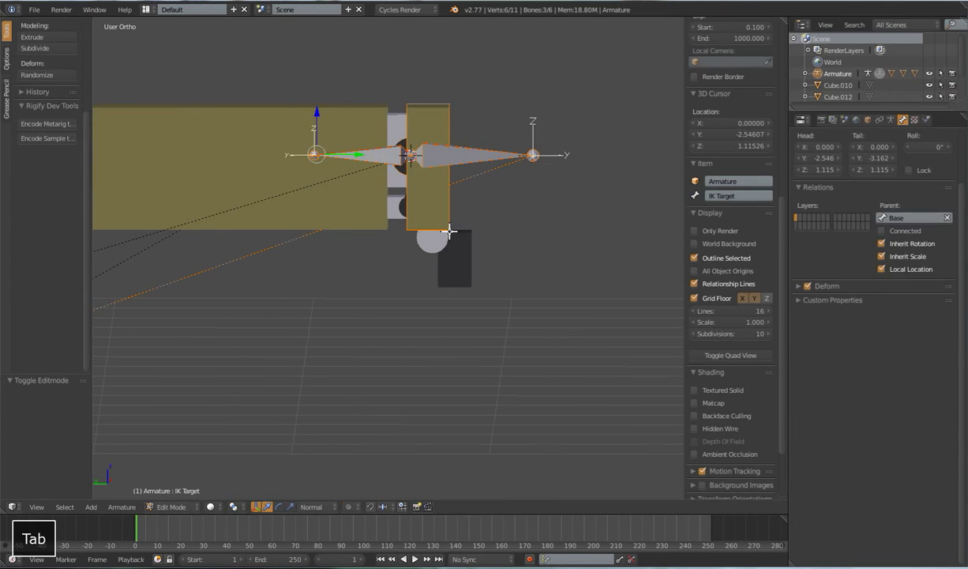
scroll(452, 250, "up", 3)
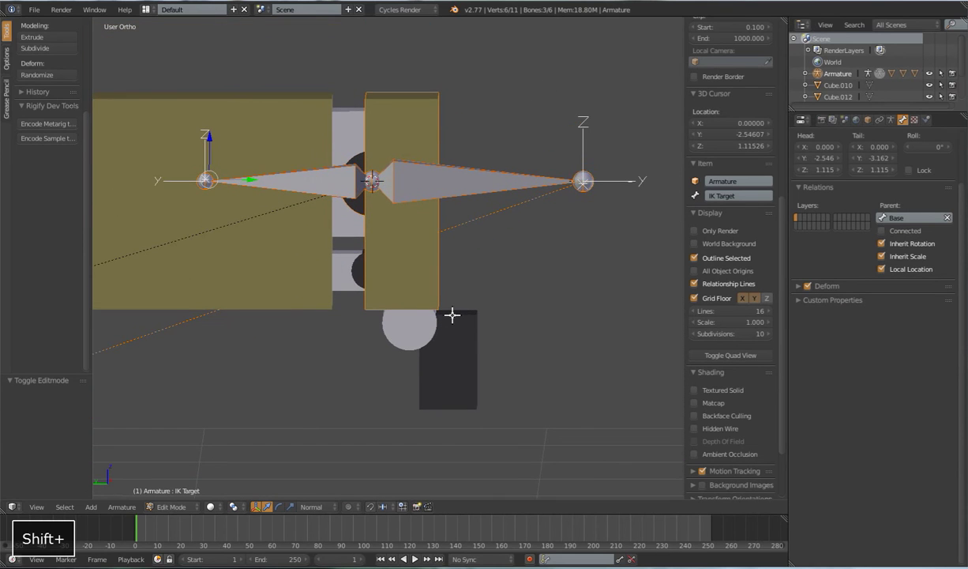
scroll(451, 315, "down", 5)
middle_click_drag(428, 340, 499, 316, "shift")
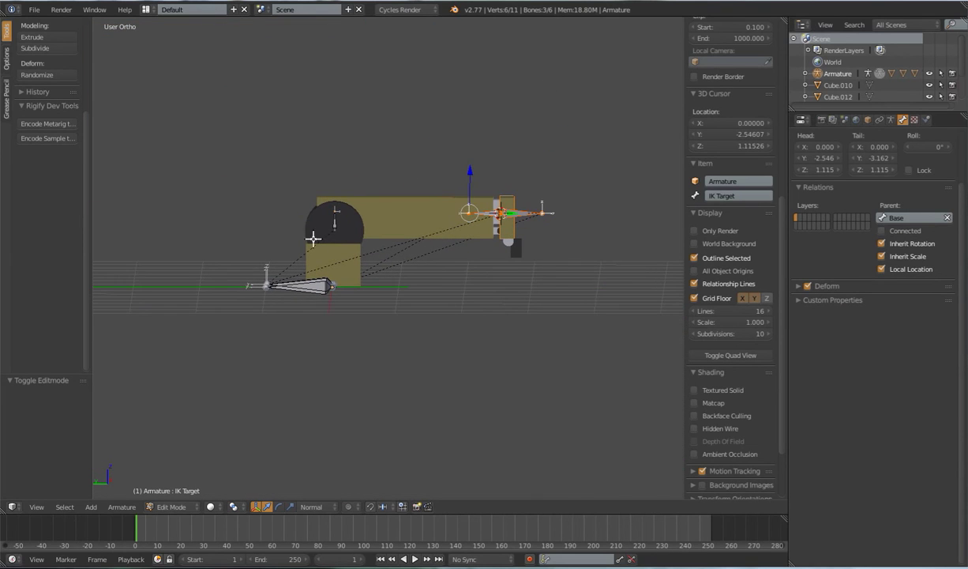
scroll(317, 340, "up", 8)
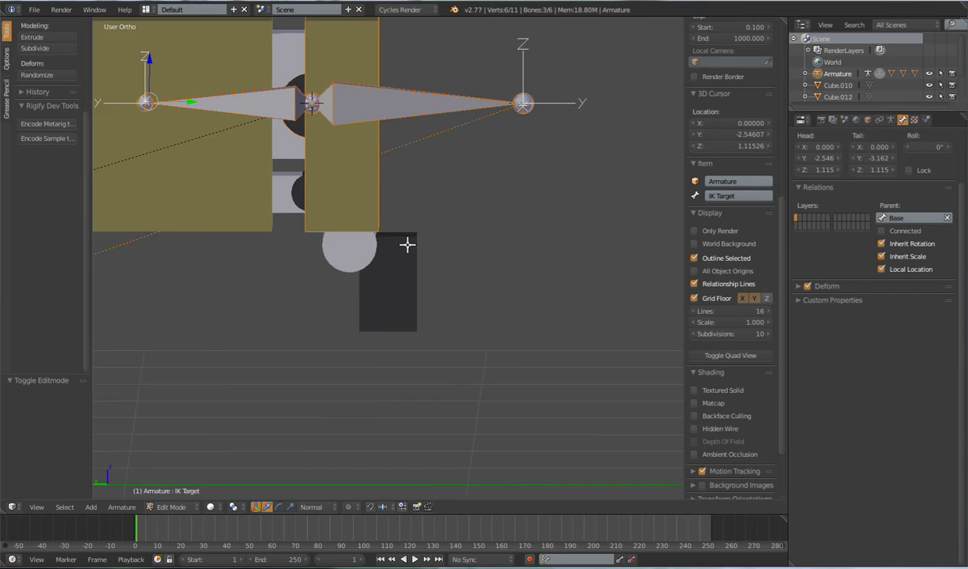
key("Tab")
Snap the 3D cursor to the centre of the Cylinder.025 mesh at the lower piston joint.
right_click(324, 280)
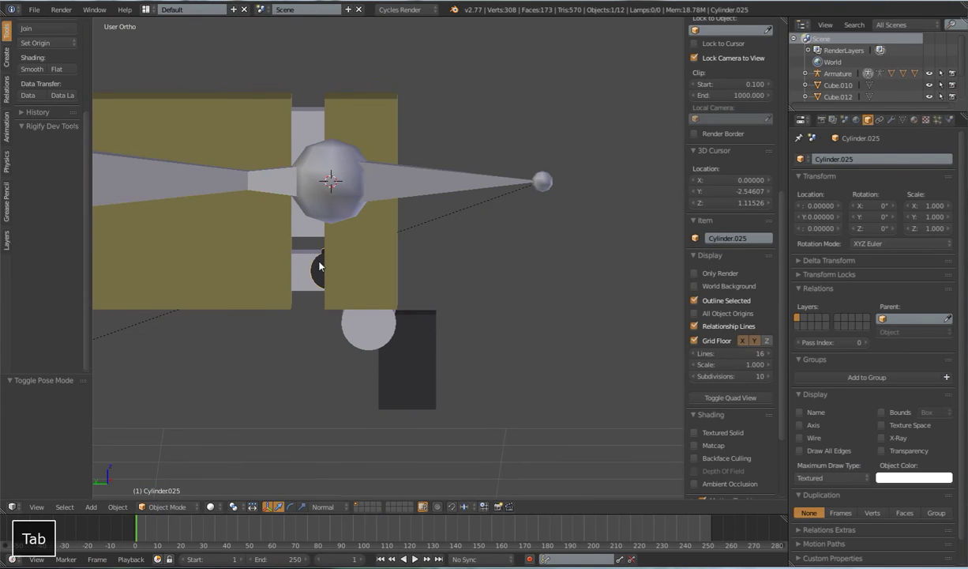
key("Tab")
scroll(458, 296, "up", 5)
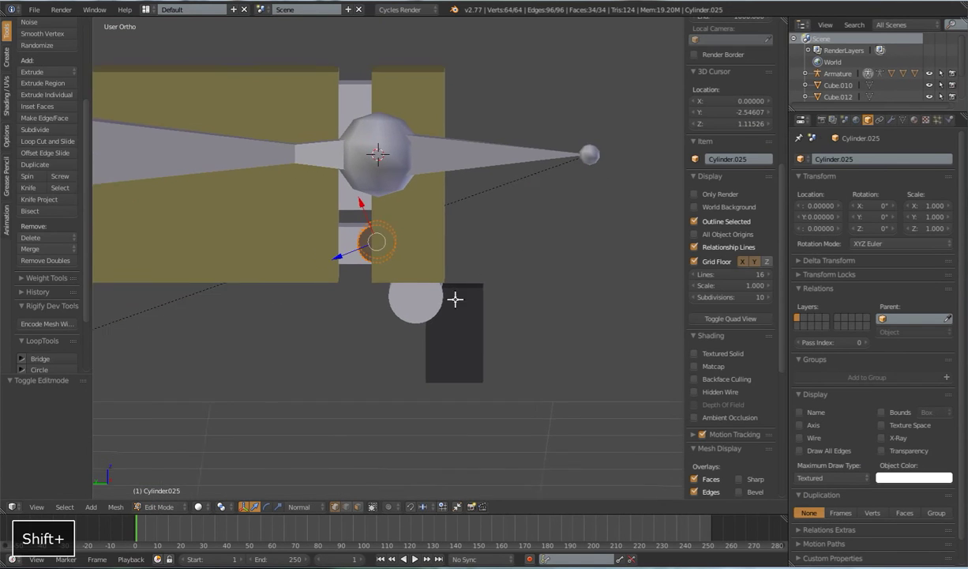
key("shift+s")
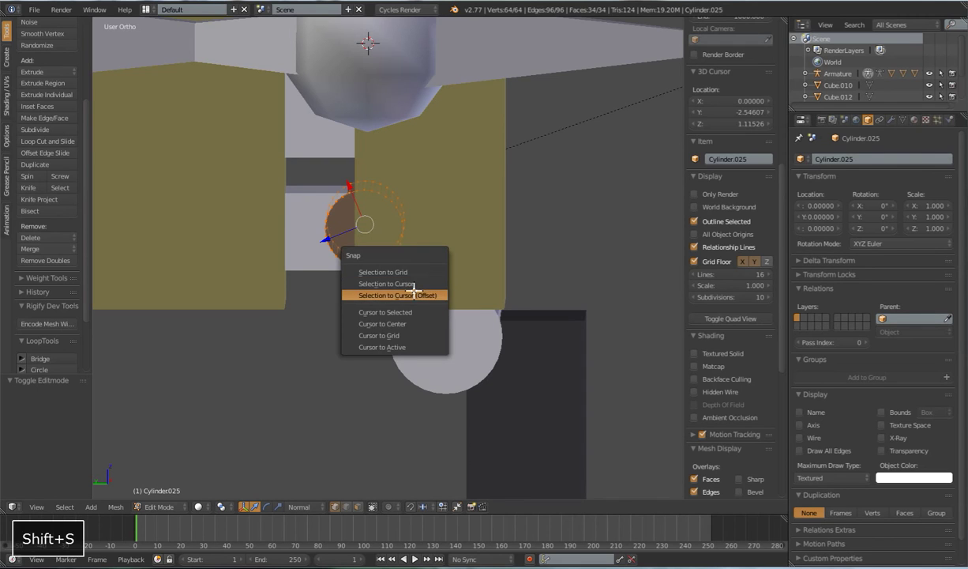
left_click(409, 313)
scroll(408, 292, "down", 5)
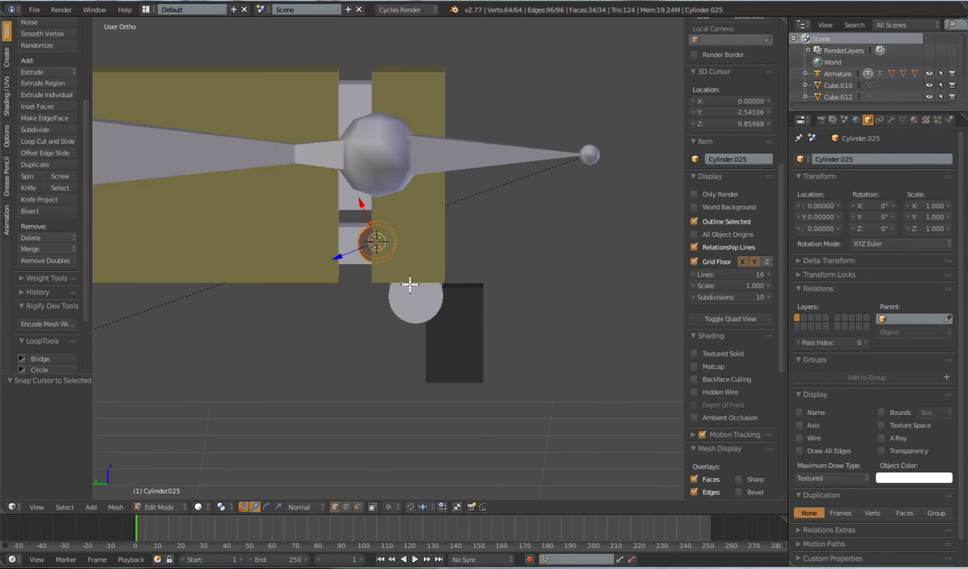
key("Tab")
Add a bone to the armature at the 3D cursor and rotate its tip 90° about X.
right_click(423, 186)
key("Tab")
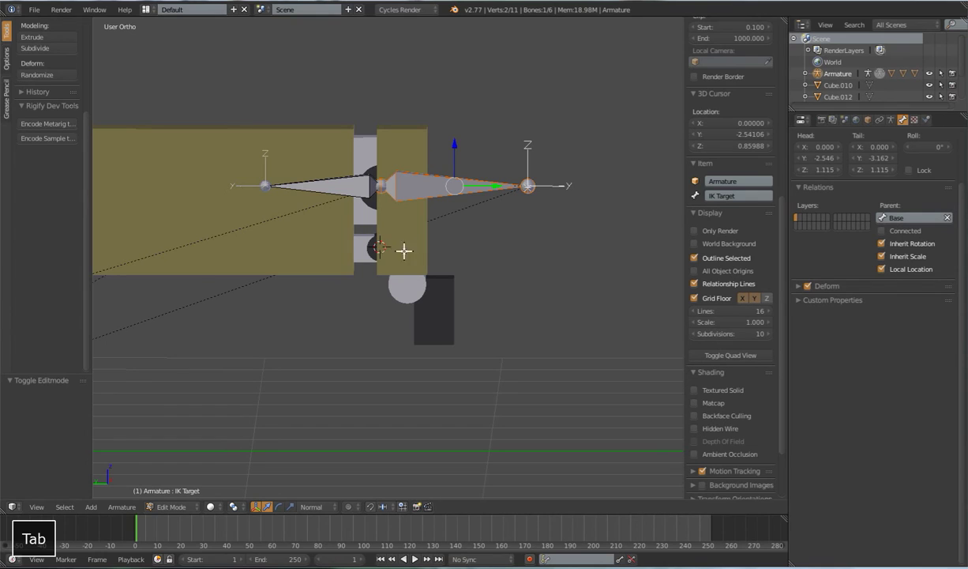
key("shift+a")
scroll(409, 177, "down", 4)
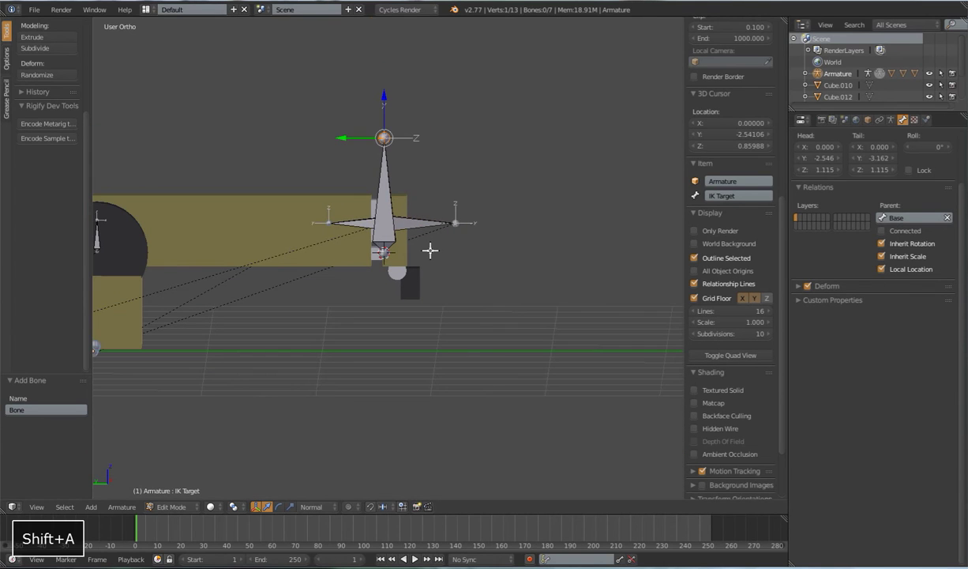
key("r")
key("x")
key("9")
key("0")
key("Return")
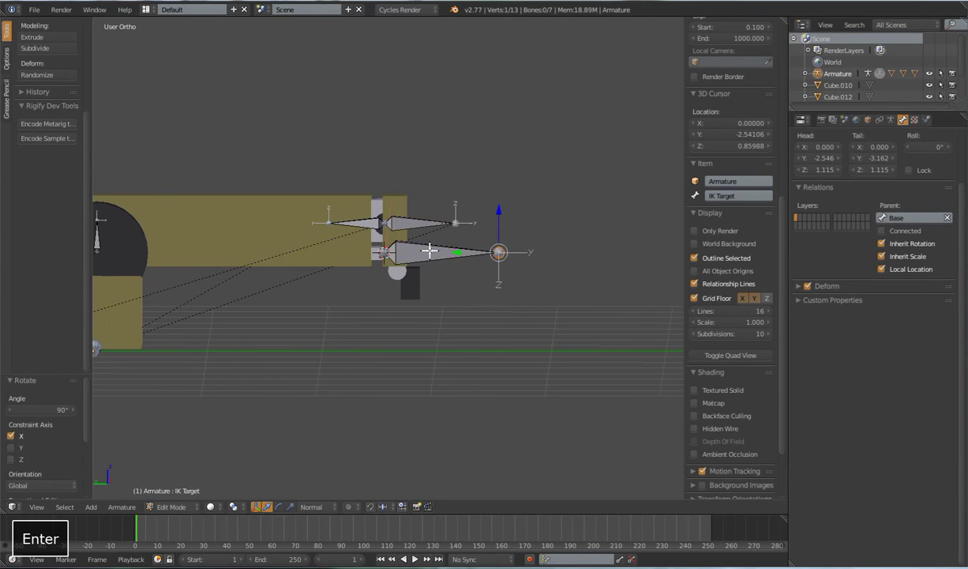
Move the new bone's tip along Y to about -2.187 so the bone points back along the lower piston.
key("g")
key("y")
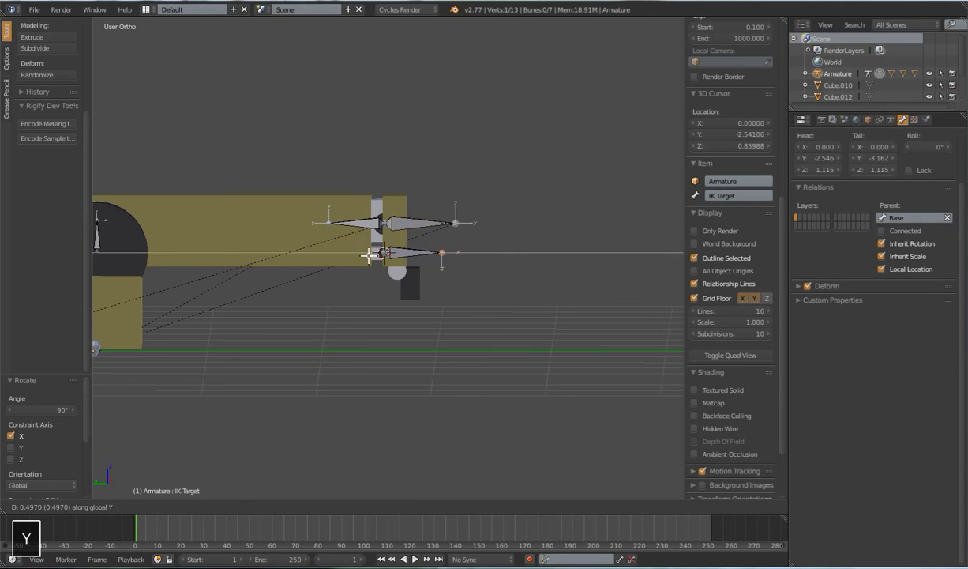
left_click(353, 258)
key("g")
key("y")
left_click(307, 277)
scroll(331, 264, "up", 4)
middle_click_drag(348, 268, 358, 294, "shift")
scroll(381, 285, "up", 4)
scroll(381, 291, "down", 5)
Rename the lower piston bone as Piston2.
right_click(344, 275)
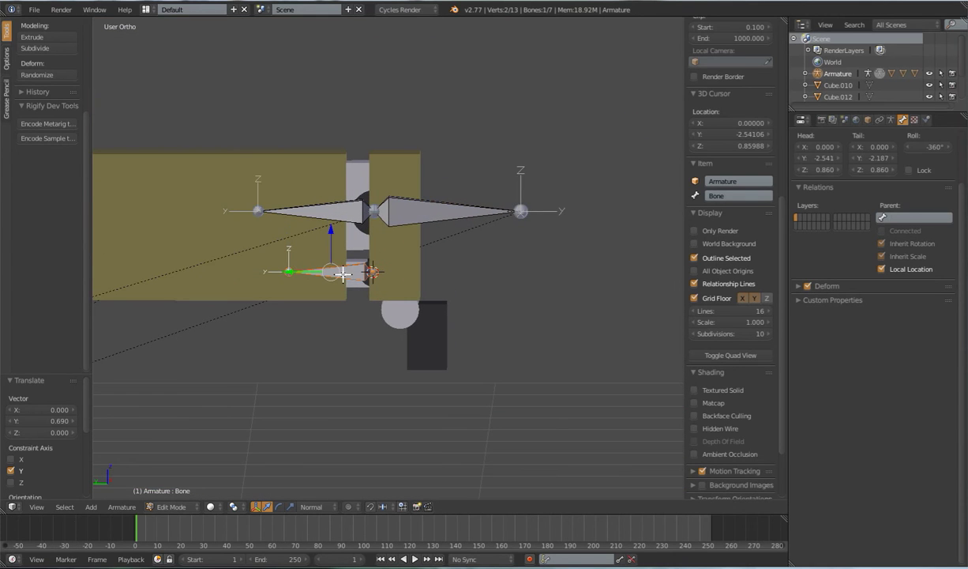
left_click(727, 196)
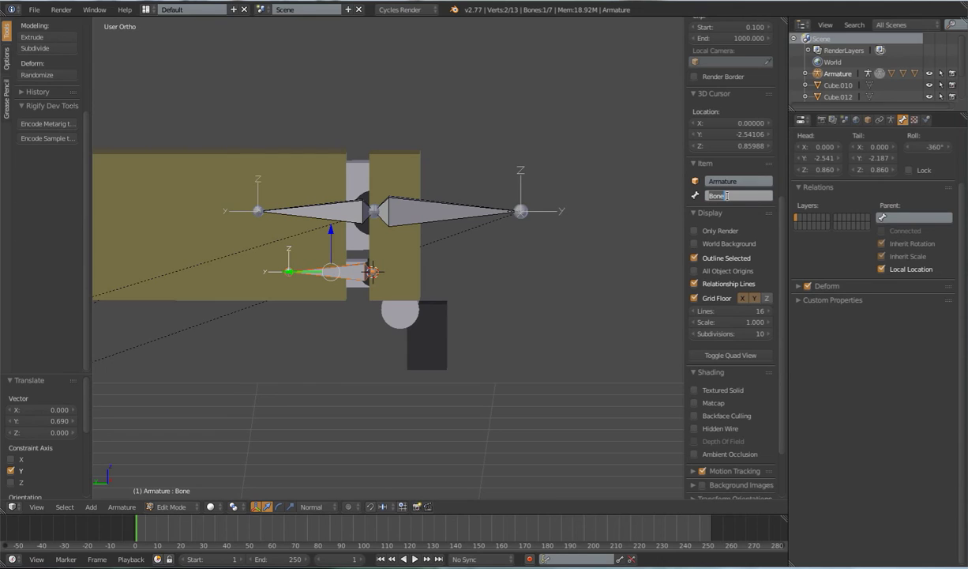
type("Piston2")
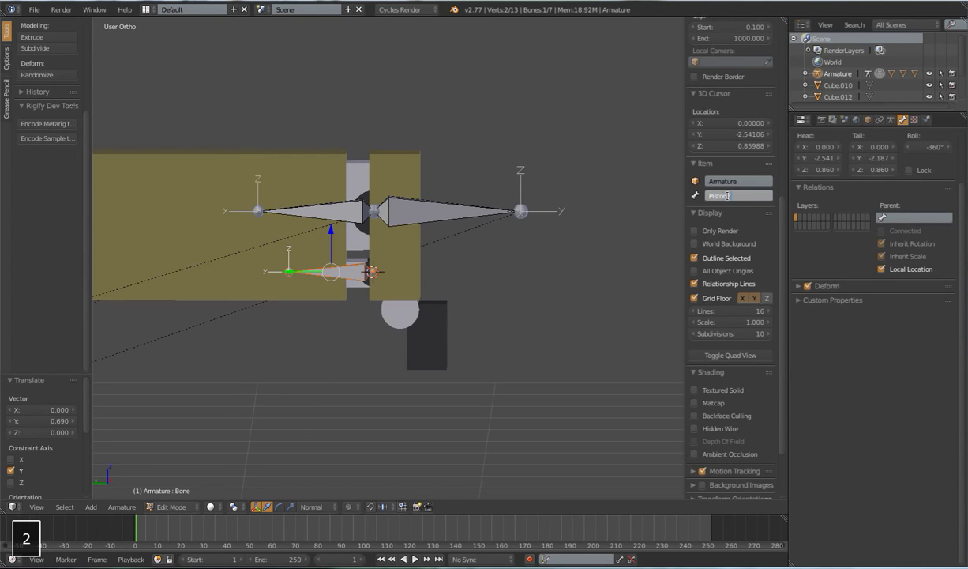
key("Return")
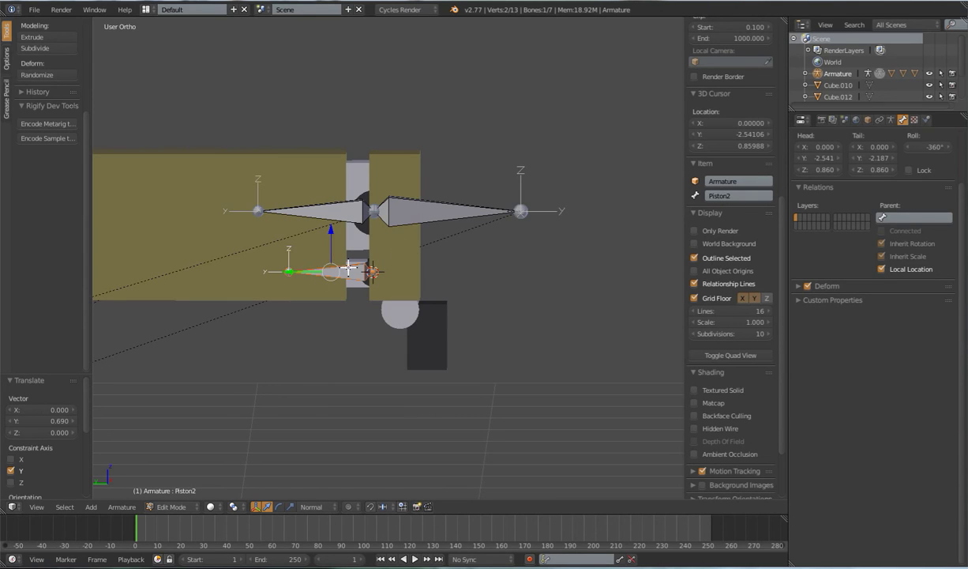
Parent the Piston2 bone to the IK Target bone without connecting them.
right_click(444, 202, "shift")
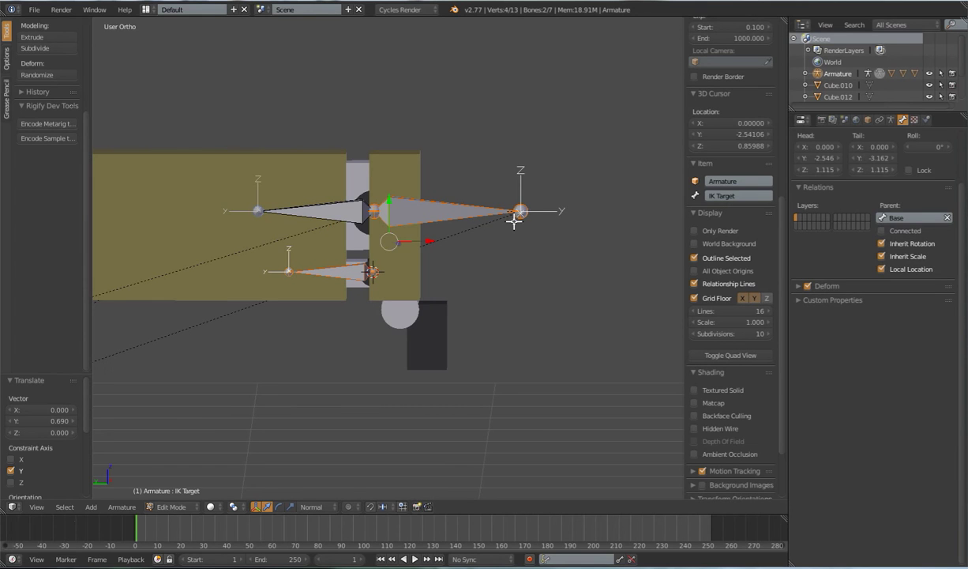
key("ctrl+p")
left_click(514, 222)
middle_click_drag(513, 222, 451, 266)
Snap the 3D cursor to the centre of the Cylinder.026 disc beneath the end block.
key("Tab")
right_click(383, 201)
middle_click_drag(383, 201, 390, 258, "shift")
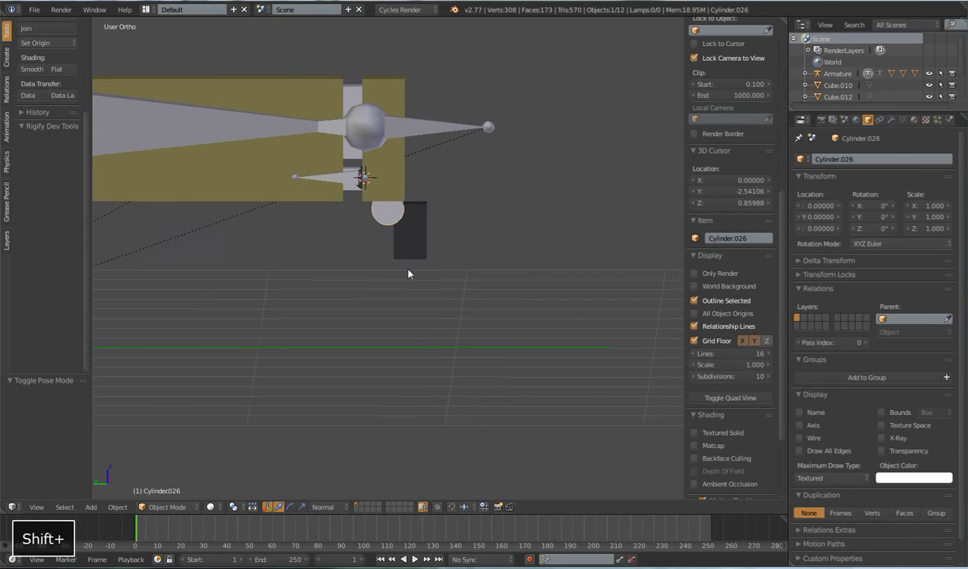
scroll(390, 257, "up", 2)
key("Tab")
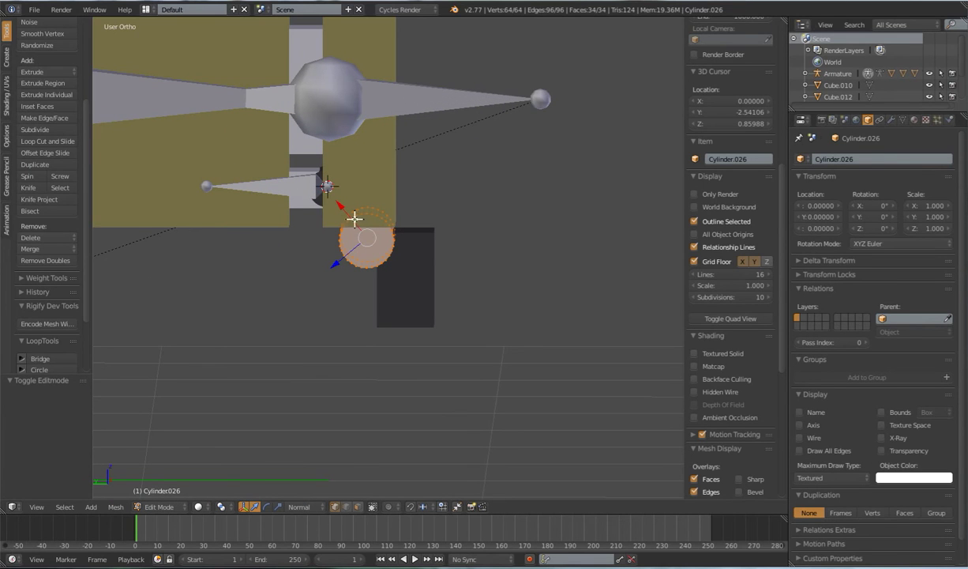
key("shift+s")
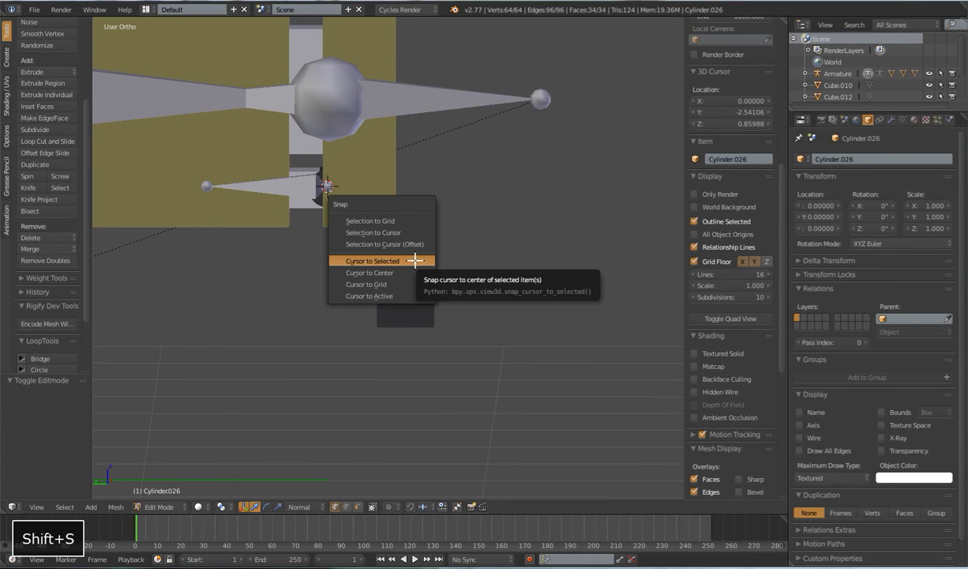
left_click(415, 260)
key("Tab")
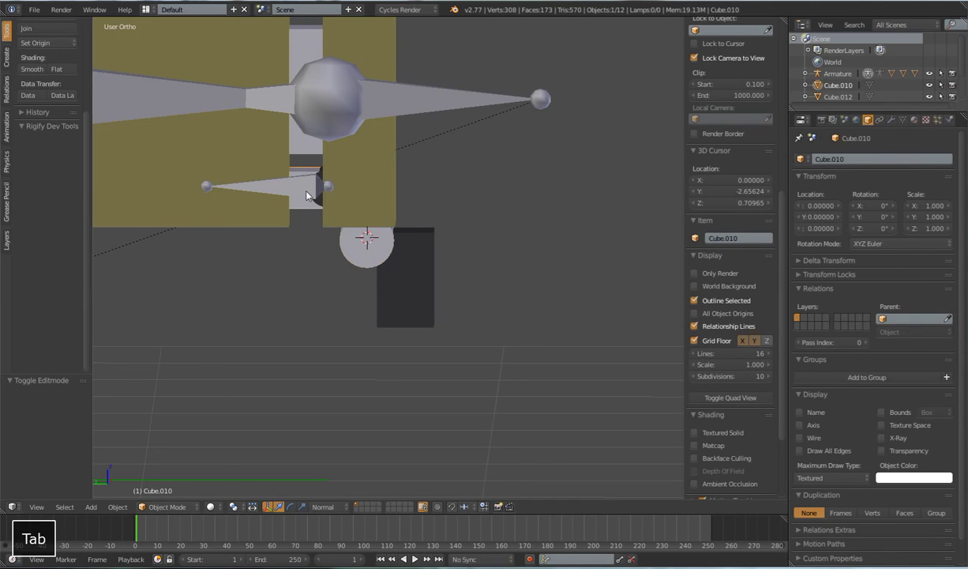
Add another armature bone at the centre of the Cylinder.026 disc and rotate its tip 90°.
right_click(308, 192)
key("Tab")
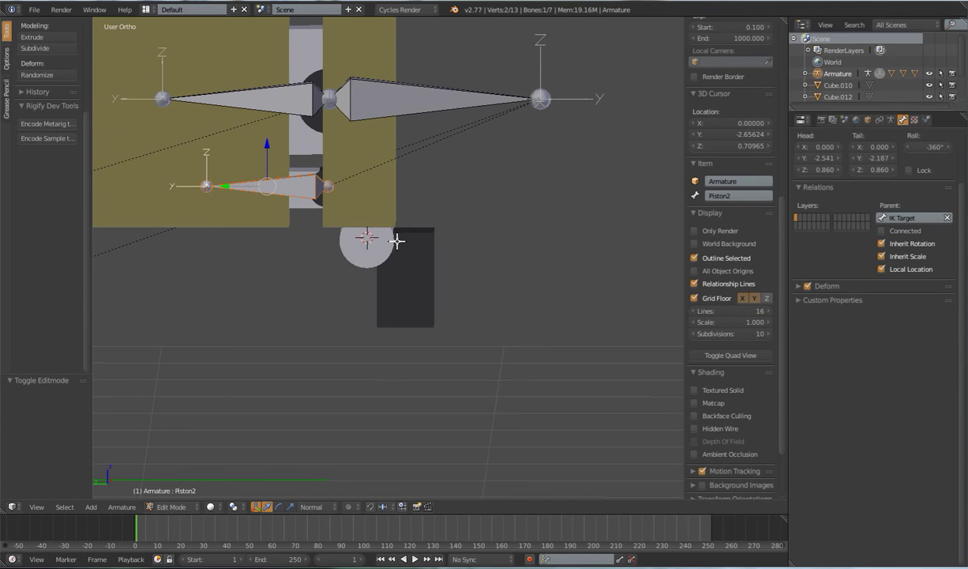
key("shift+a")
scroll(396, 241, "down", 3)
key("r")
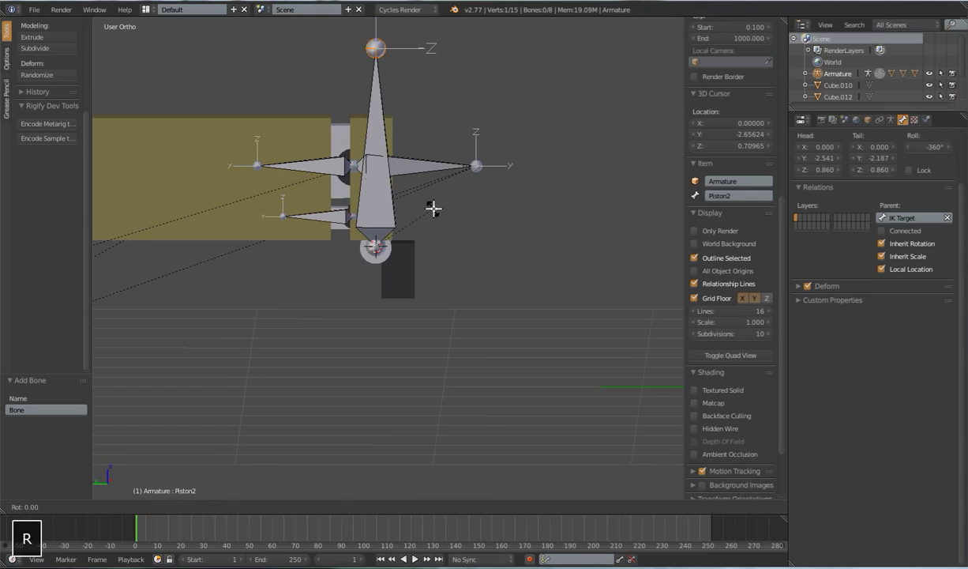
key("9")
key("0")
key("Return")
Shorten the new bone by moving its tip 0.801 along Y to the outer edge of the dark block.
key("g")
key("y")
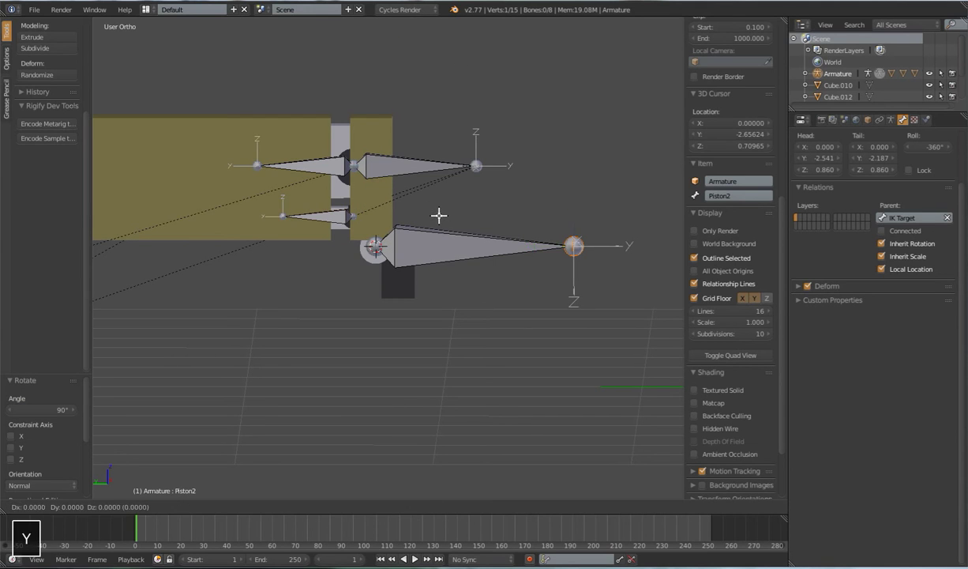
left_click(349, 300)
scroll(398, 323, "up", 10)
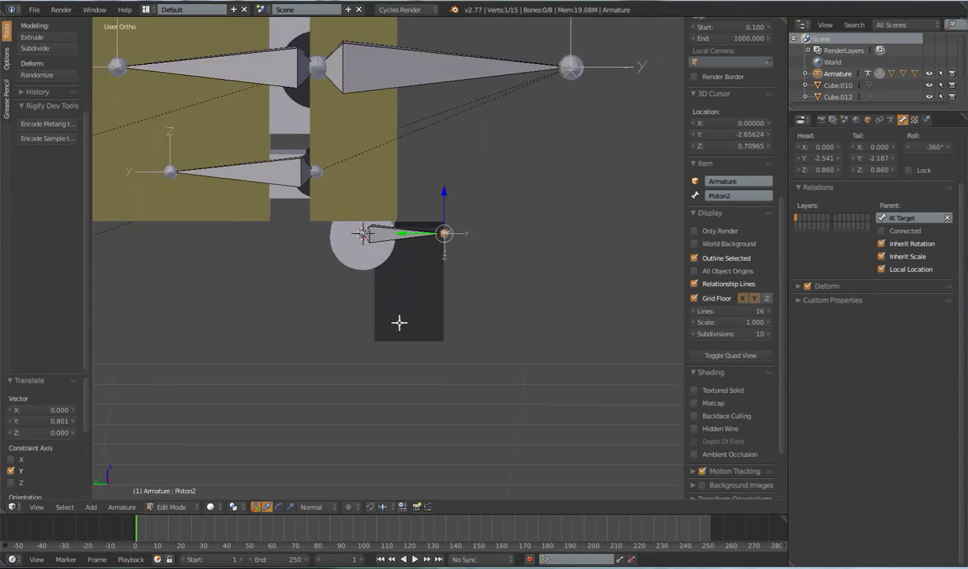
Parent the Cylinder.026 disc and the dark Cube.012 block to the new bone using Bone parenting.
key("ctrl+Tab")
right_click(401, 204)
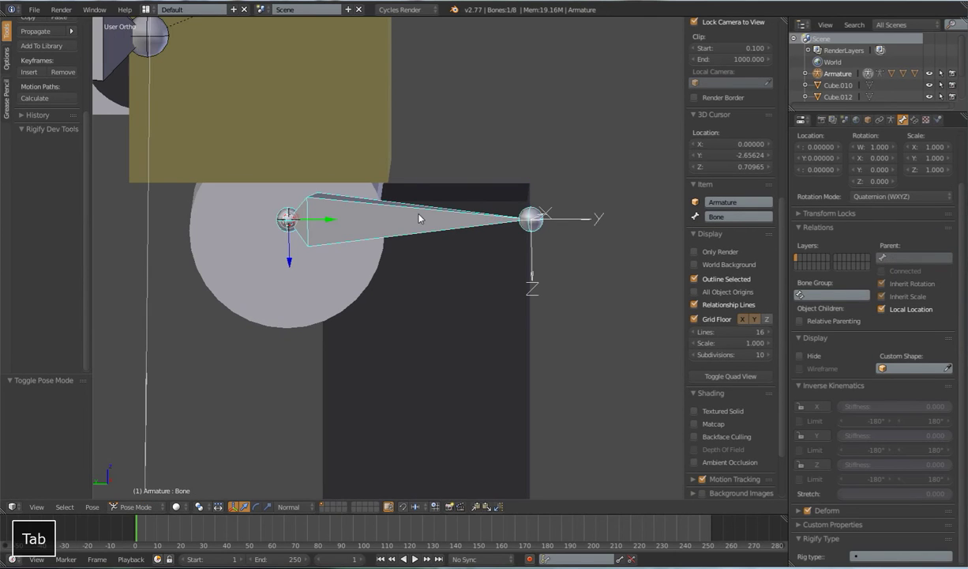
scroll(411, 237, "down", 3)
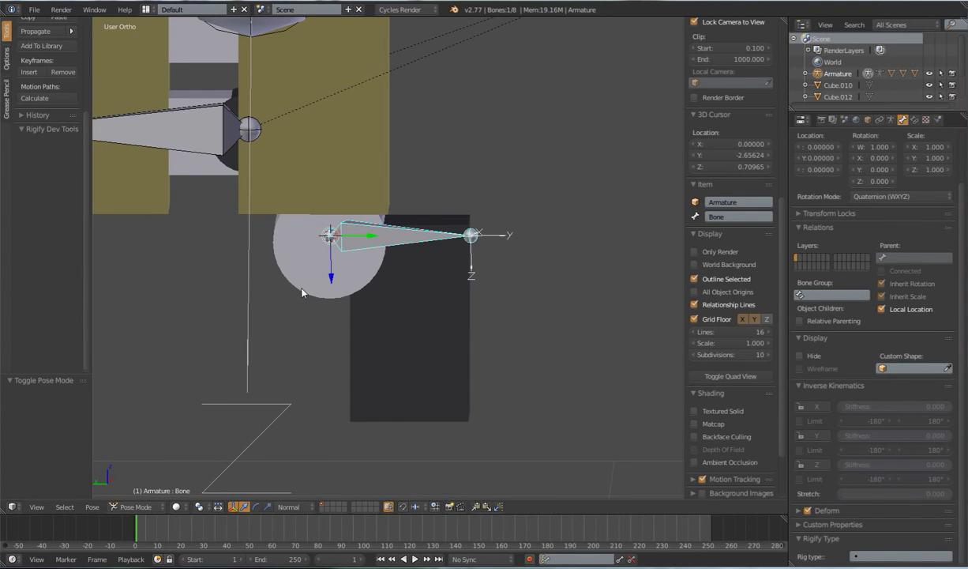
key("ctrl+Tab")
right_click(303, 292)
right_click(433, 241, "shift")
key("ctrl+Tab")
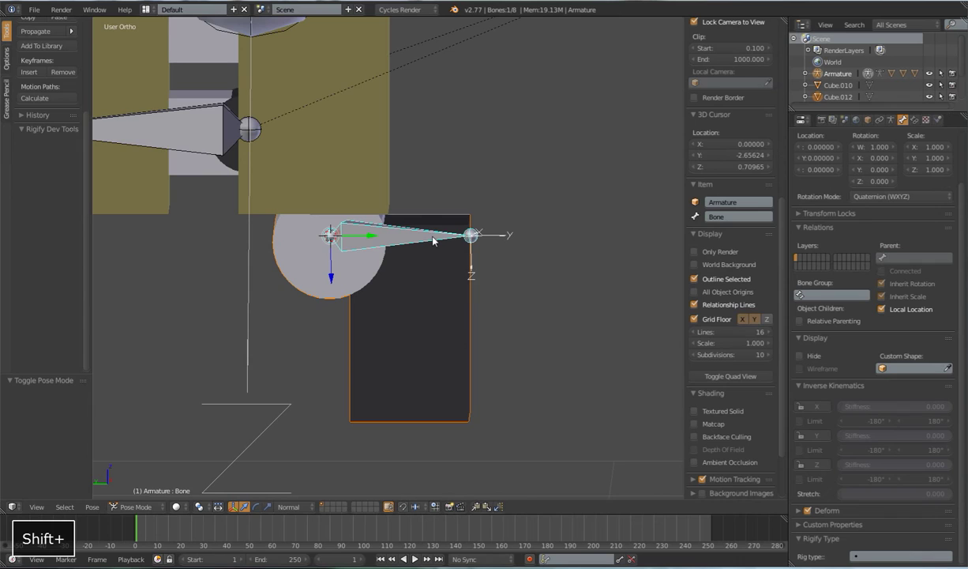
key("ctrl+p")
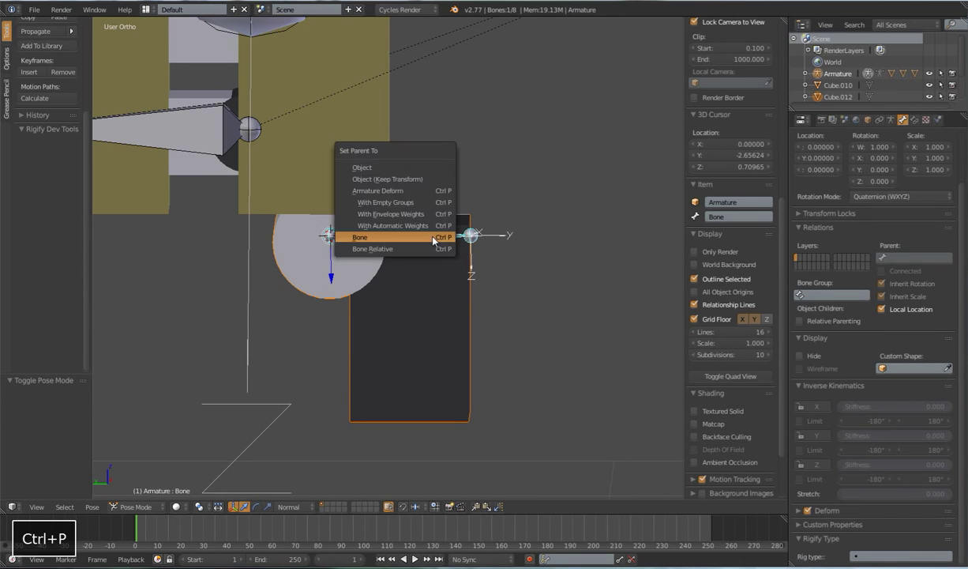
left_click(425, 239)
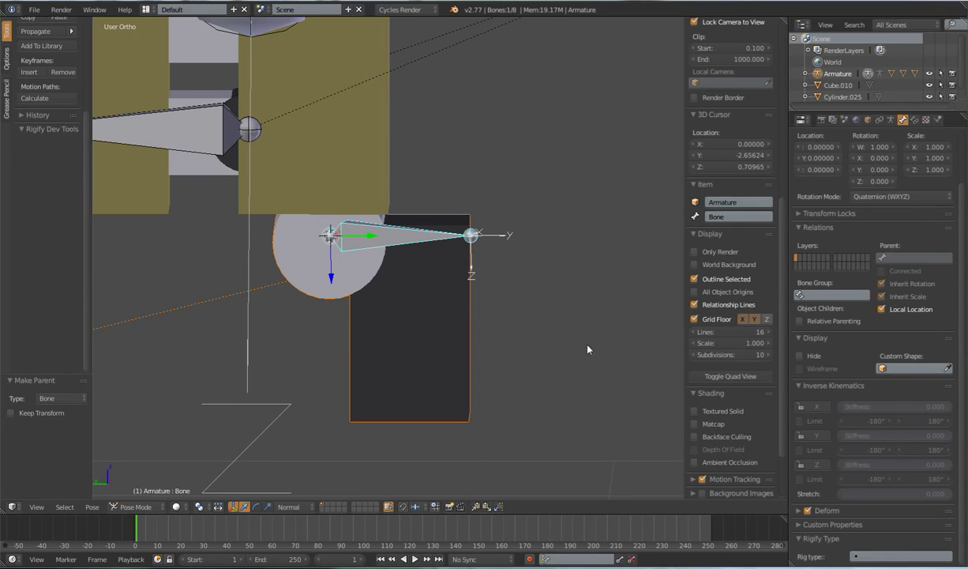
Rename the bone controlling the disc and dark block as Pad.
left_click(732, 215)
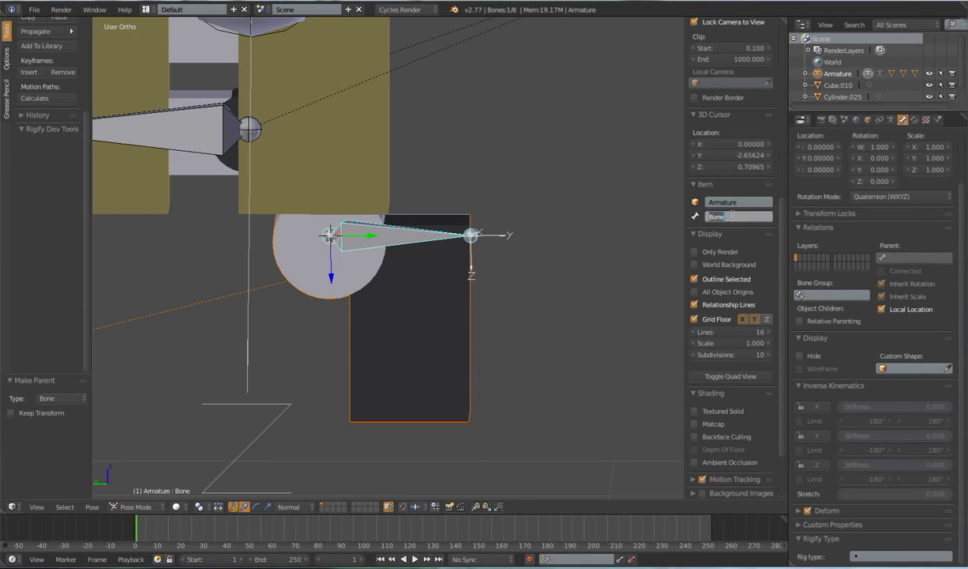
type("Pad")
key("Return")
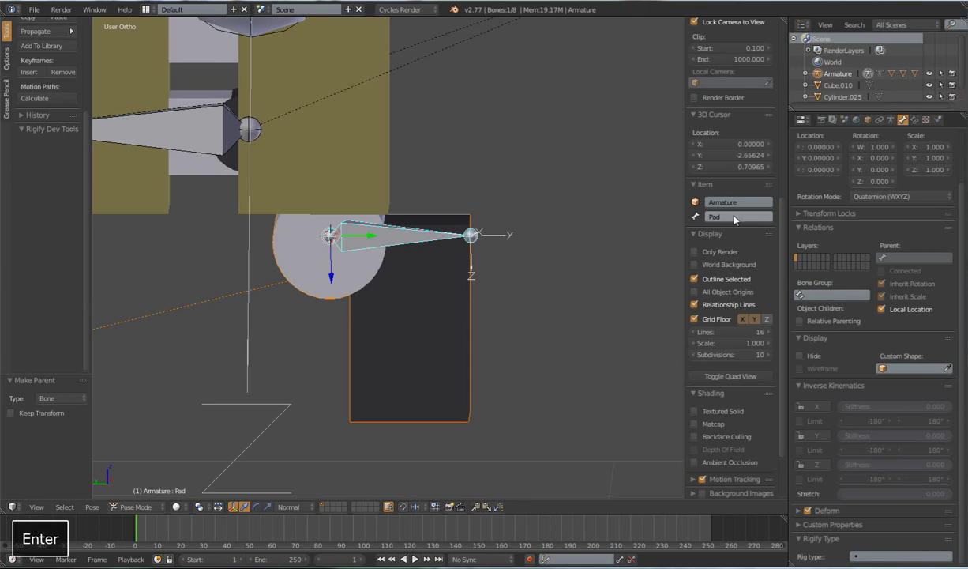
Check the Piston2 bone's setup, test-rotate the IK Target bone in Pose Mode, and cancel the rotation.
scroll(428, 271, "down", 4)
scroll(481, 323, "up", 2)
middle_click_drag(456, 301, 489, 315, "shift")
scroll(476, 324, "down", 3)
scroll(489, 314, "up", 2)
right_click(379, 230)
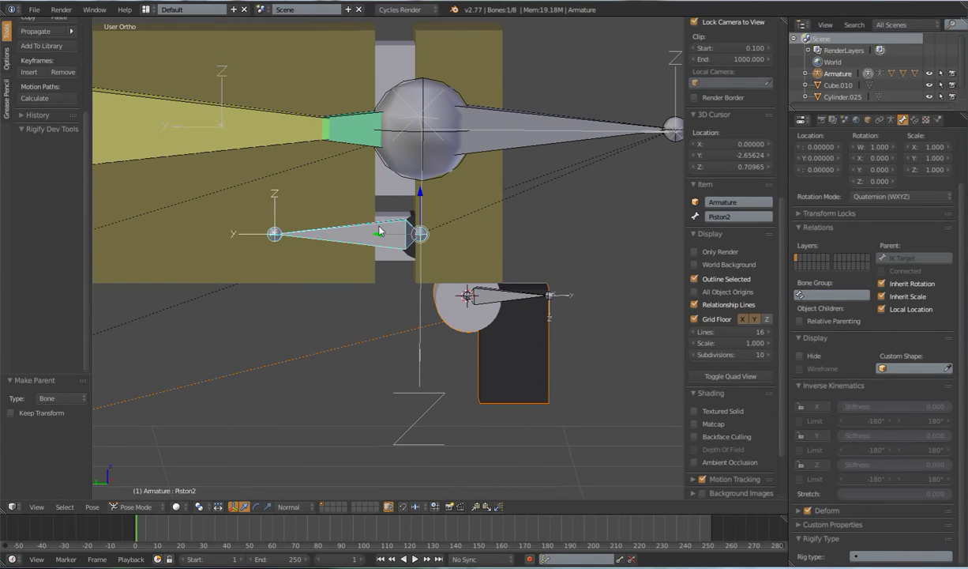
key("Tab")
scroll(399, 247, "down", 4)
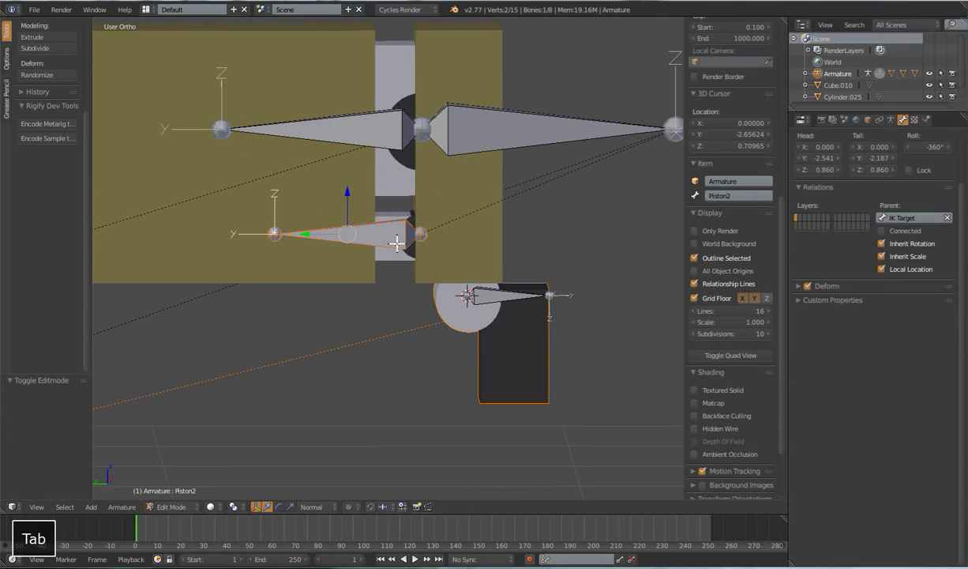
key("Tab")
right_click(473, 194)
key("r")
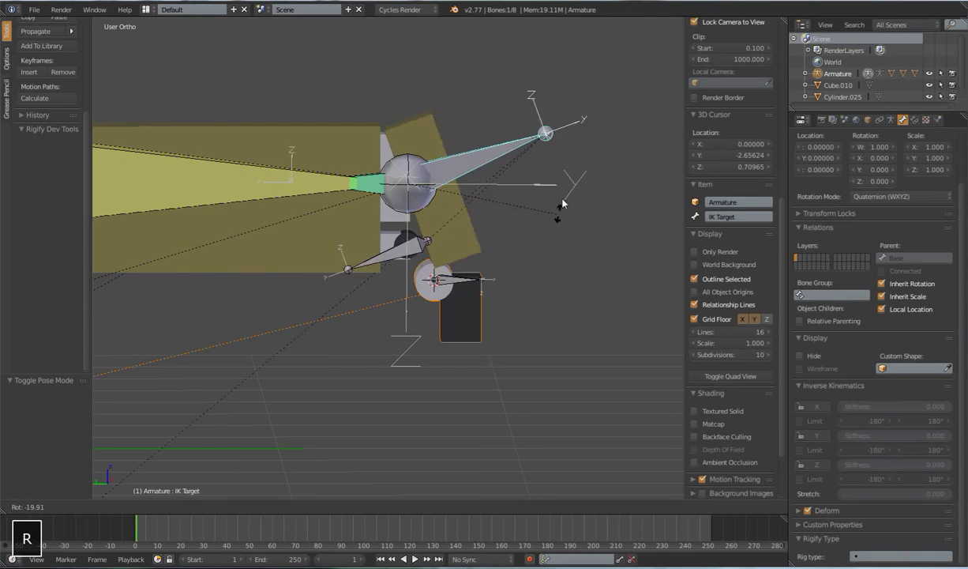
right_click(461, 296)
Select the Pad bone in Edit Mode and add the IK Target bone as the active bone.
key("Tab")
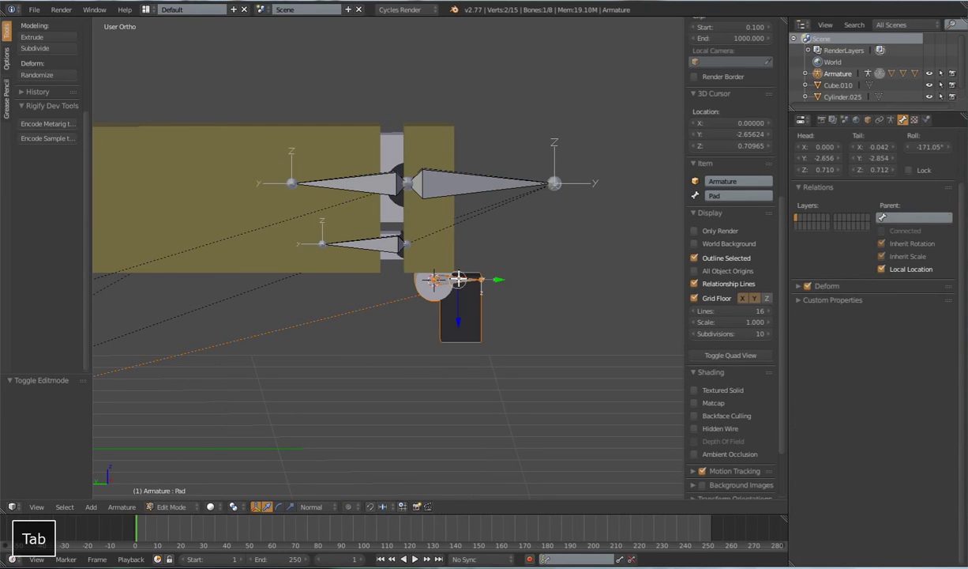
right_click(482, 194, "shift")
right_click(460, 279)
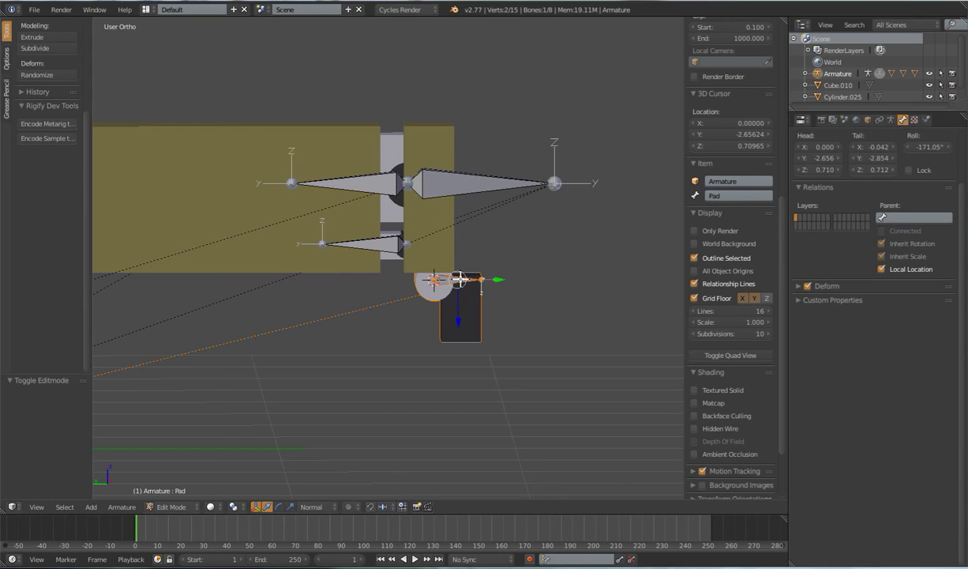
right_click(471, 183, "shift")
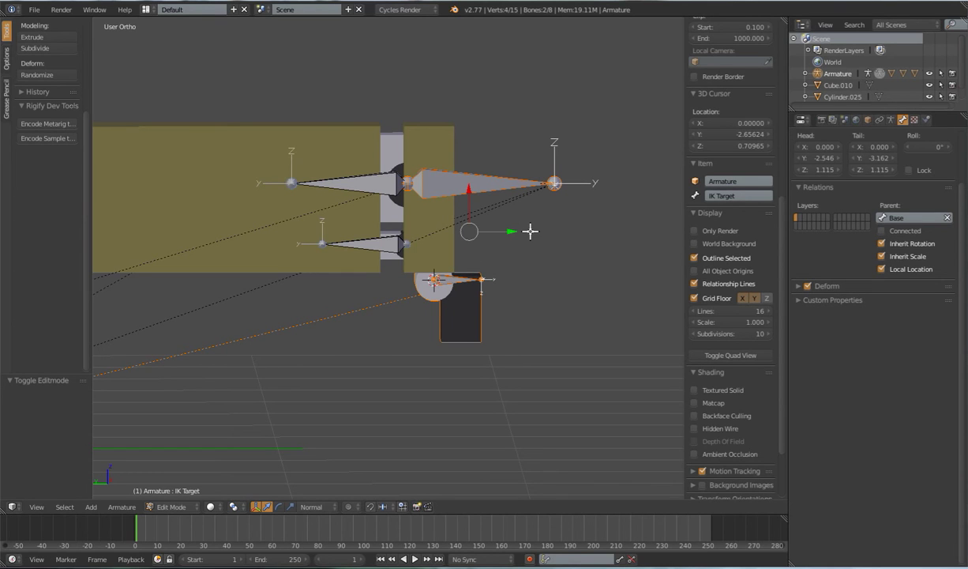
key("alt+p")
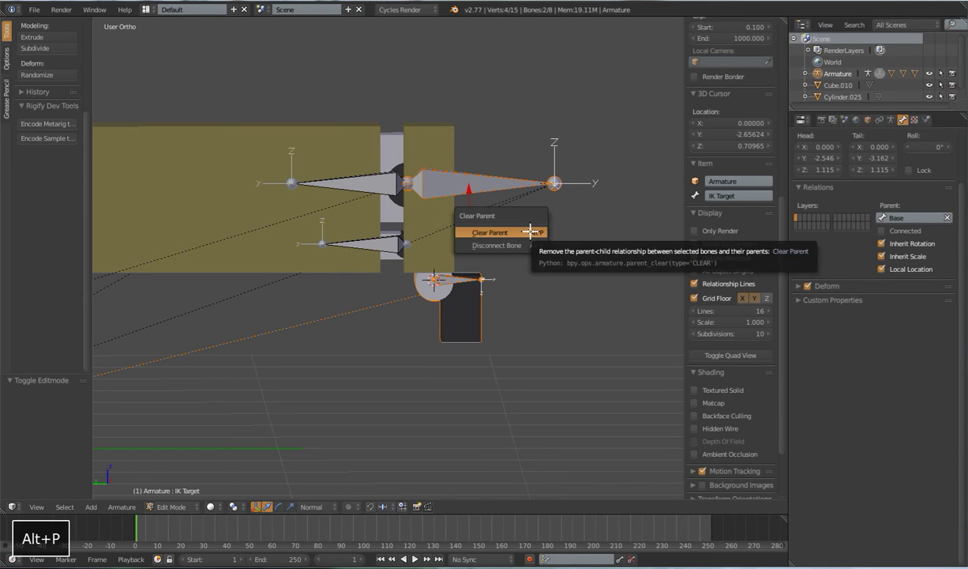
left_click(530, 231)
key("ctrl+z")
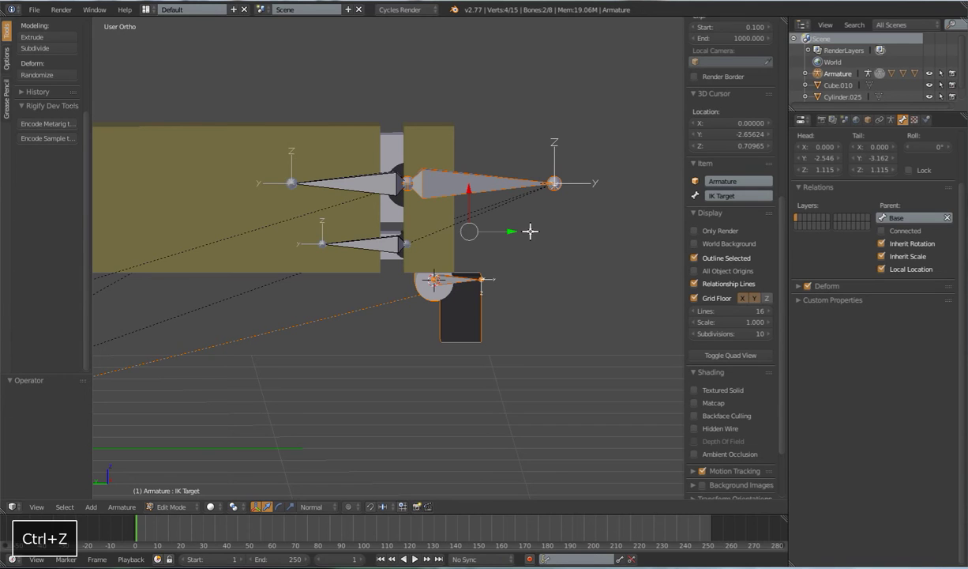
Parent the Pad bone to the IK Target bone using Keep Offset.
left_click(490, 189, "shift")
left_click(490, 189, "shift")
key("ctrl+p")
left_click(492, 188)
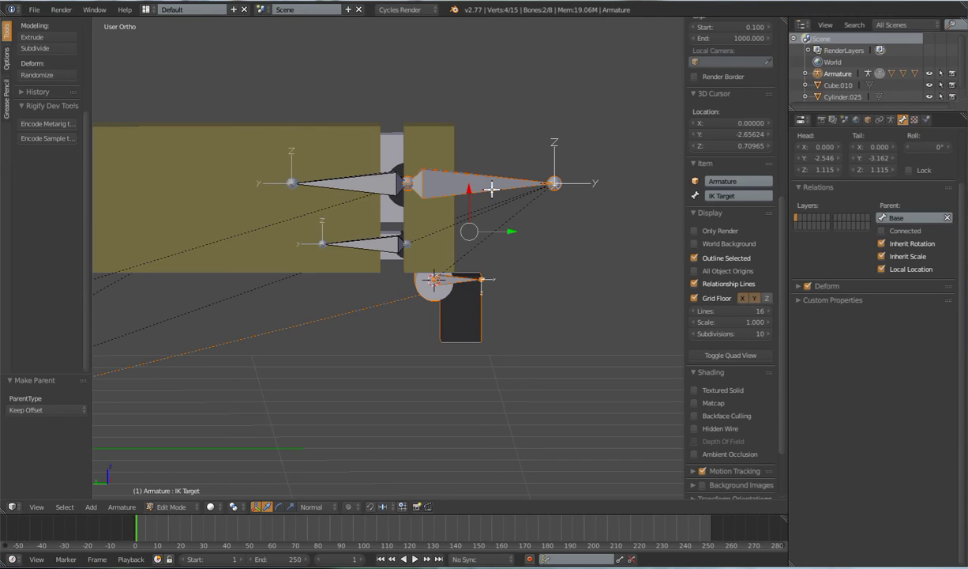
Test-rotate the IK Target bone in Pose Mode to check that the pad follows, and cancel the rotation.
key("Tab")
key("r")
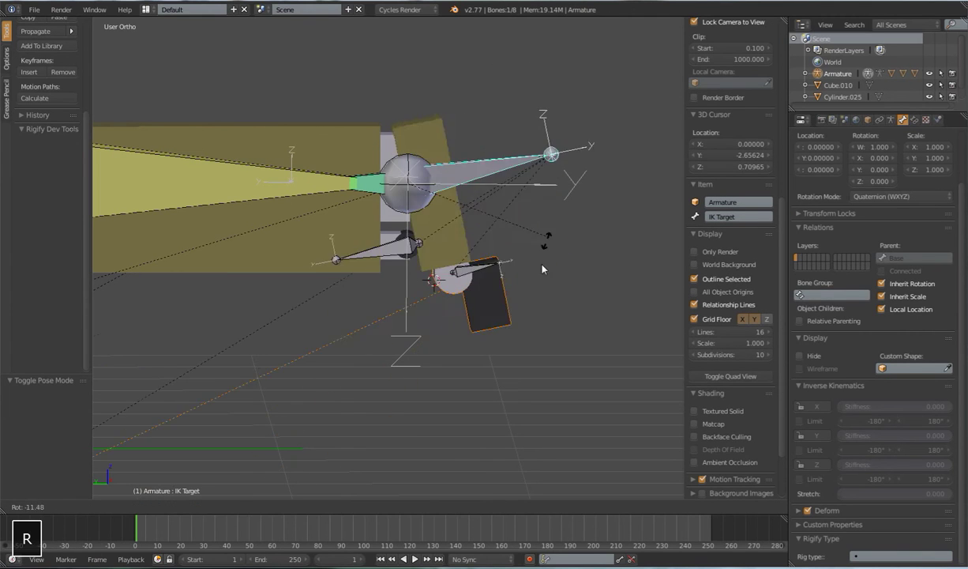
key("Escape")
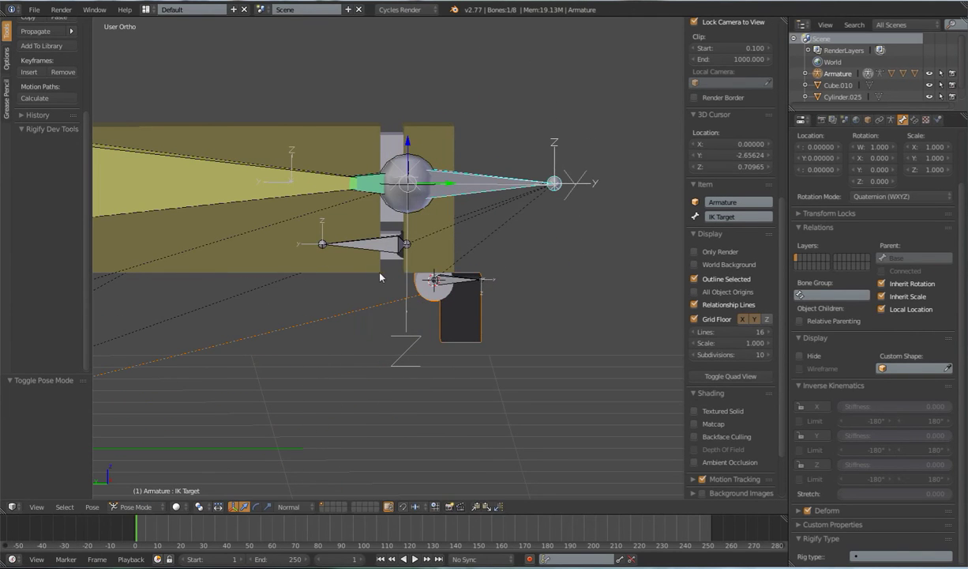
Parent the lower piston block Cube.010 to the Piston2 bone using Bone parenting.
middle_click_drag(397, 264, 407, 253, "shift")
scroll(415, 242, "up", 2)
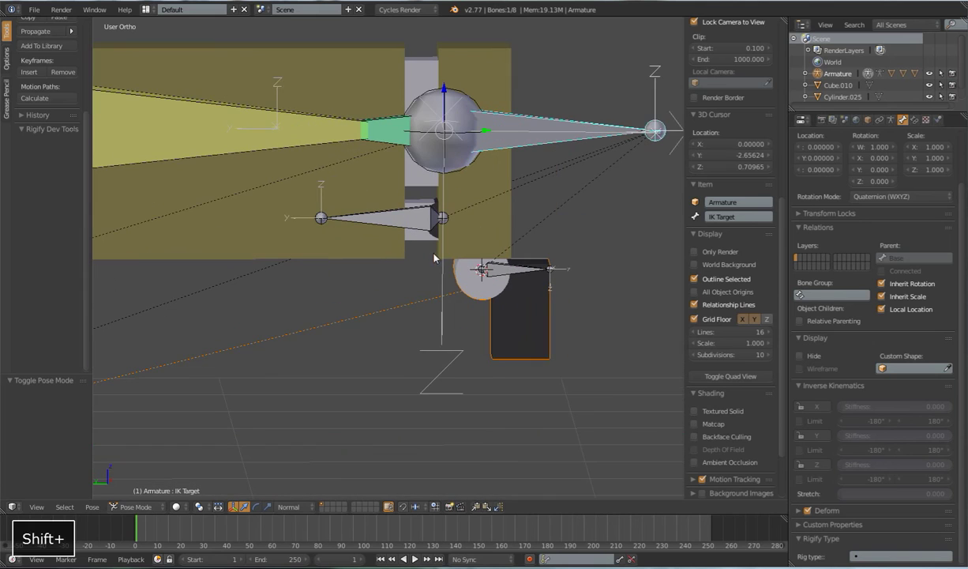
left_click(417, 203)
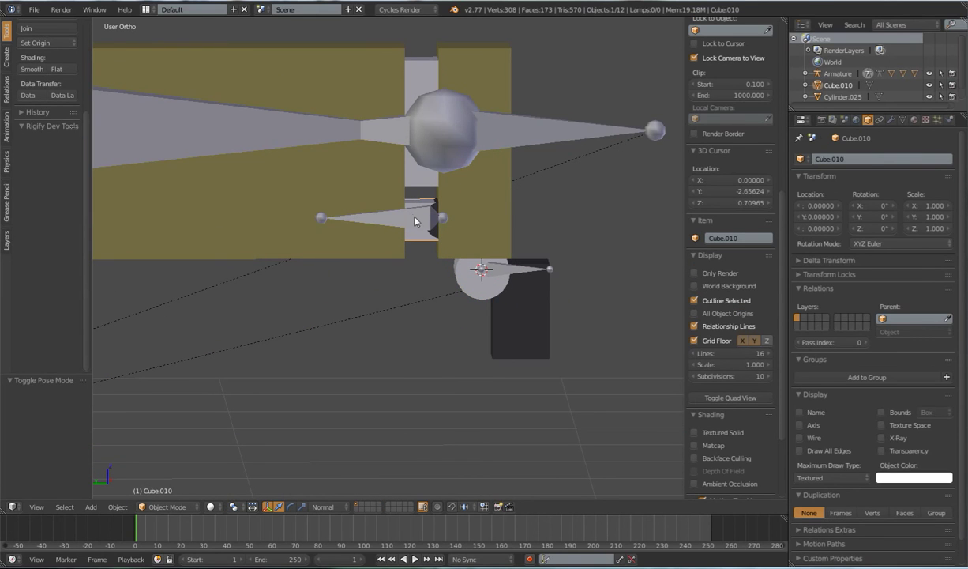
left_click(414, 221, "shift")
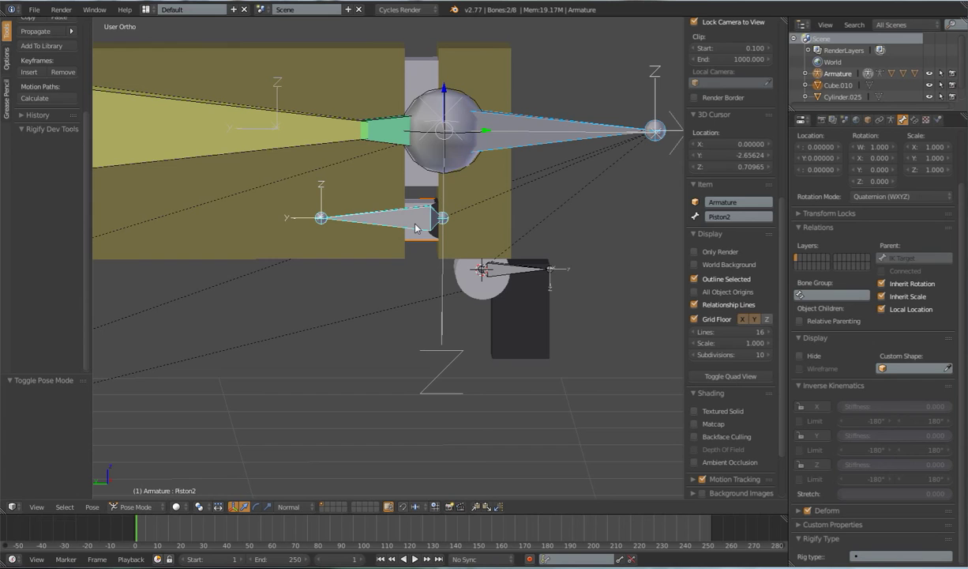
key("ctrl+p")
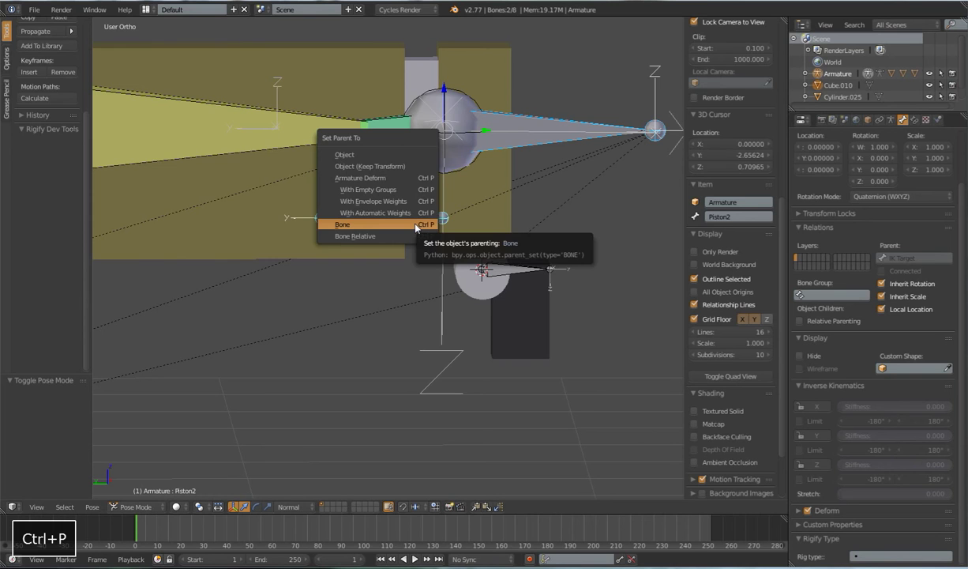
left_click(397, 214)
Parent the Cylinder.025 piece at the end of the lower piston to the Piston2 bone using Bone parenting.
scroll(496, 205, "up", 4)
middle_click_drag(496, 206, 404, 284, "shift")
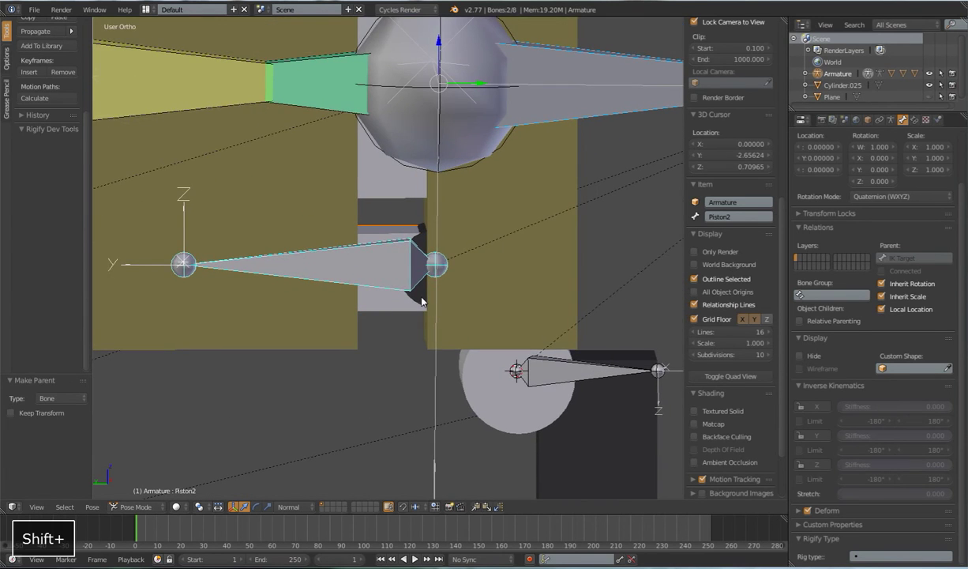
left_click(404, 285)
left_click(381, 268, "shift")
key("ctrl+p")
left_click(383, 268)
Add a Damped Track constraint to the Piston2 bone with the MCH.IK.001 bone as its target.
scroll(383, 270, "down", 7)
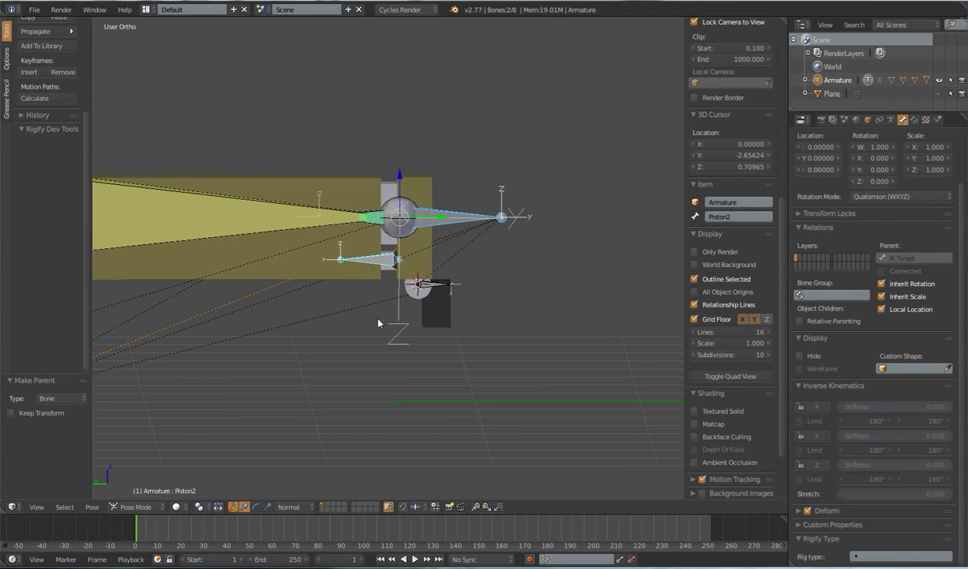
scroll(380, 317, "down", 5)
middle_click_drag(381, 315, 430, 310, "shift")
scroll(508, 296, "up", 3)
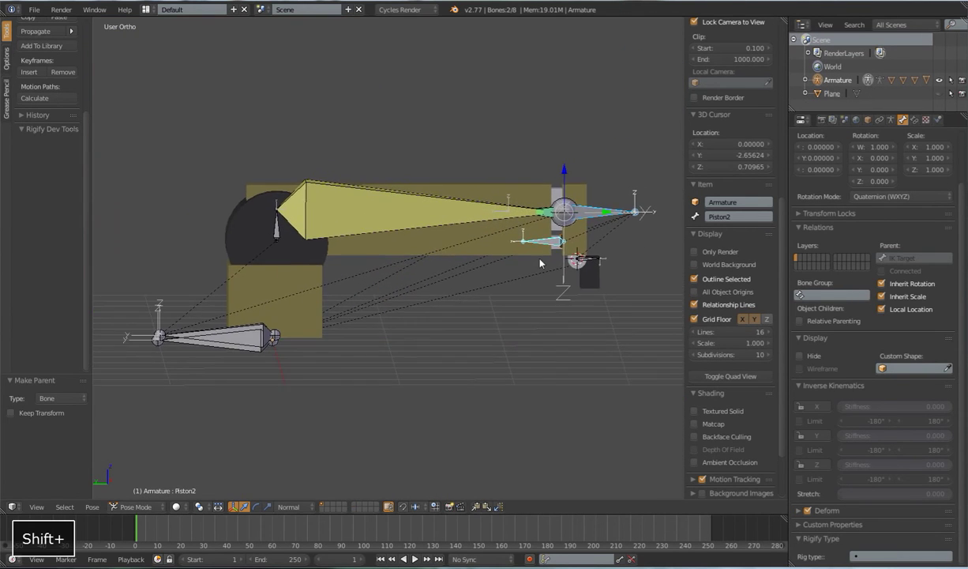
right_click(521, 242)
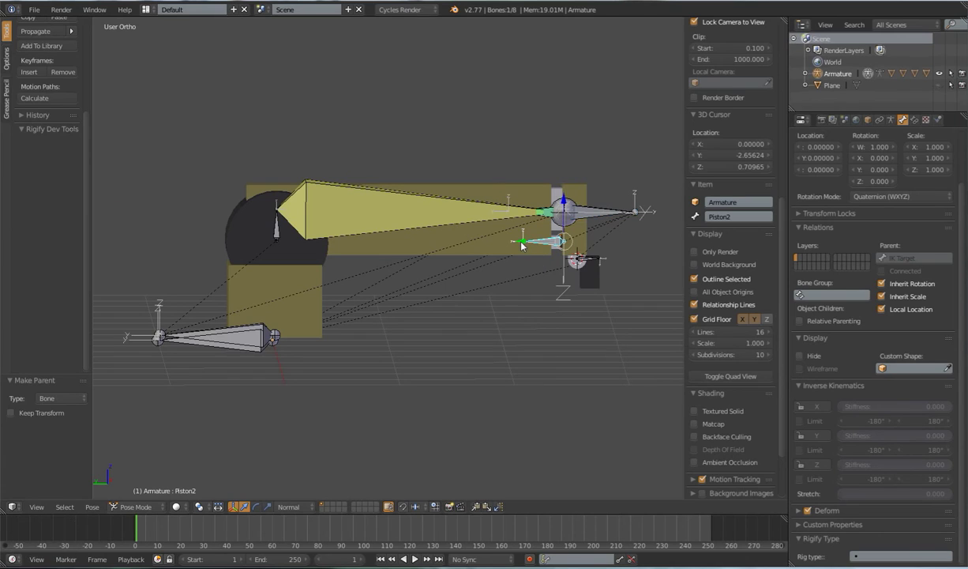
right_click(274, 246)
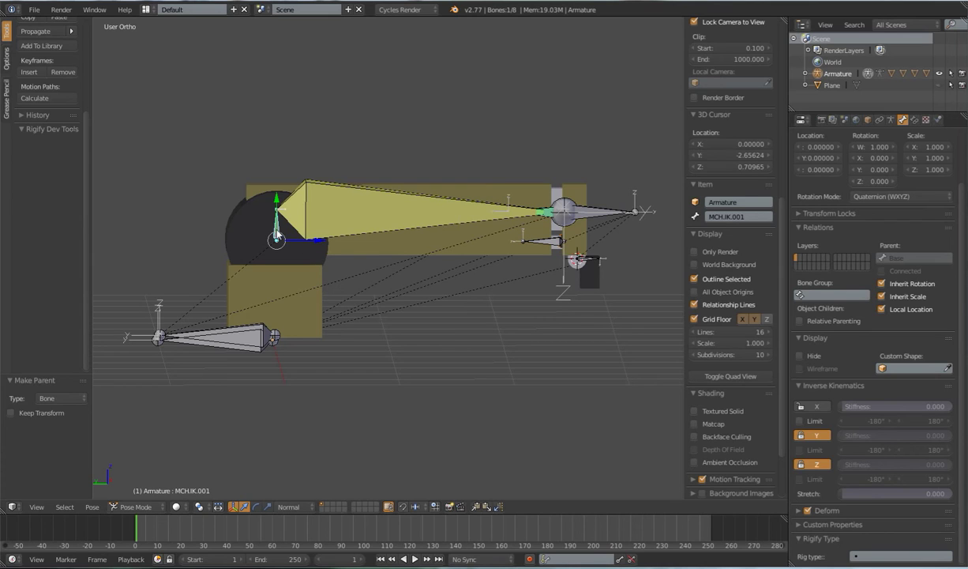
left_click(539, 243, "shift")
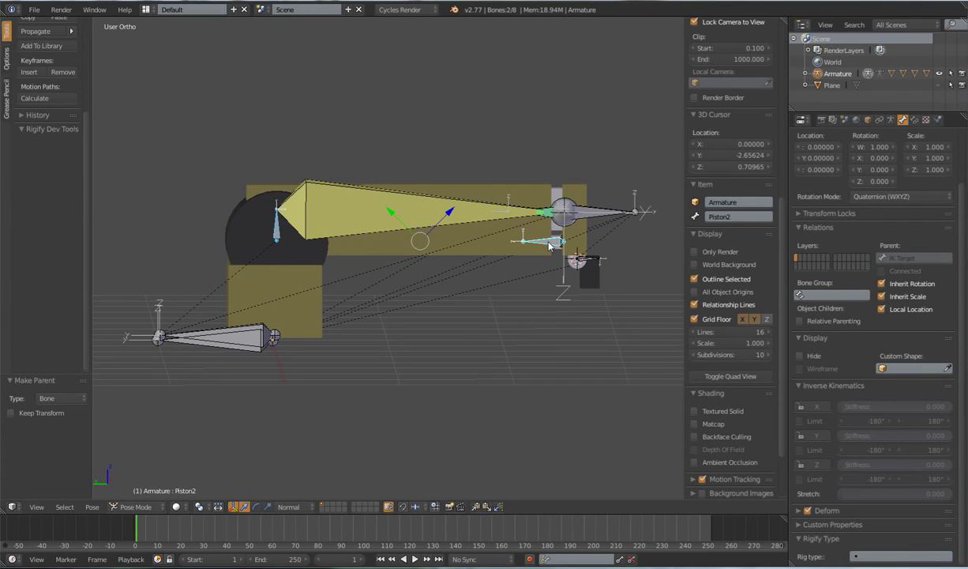
key("ctrl+shift+c")
left_click(551, 246)
Test the piston tracking by moving the IK Target bone about -0.8 along Y and 0.22 along Z.
right_click(622, 226)
scroll(584, 275, "down", 4)
key("g")
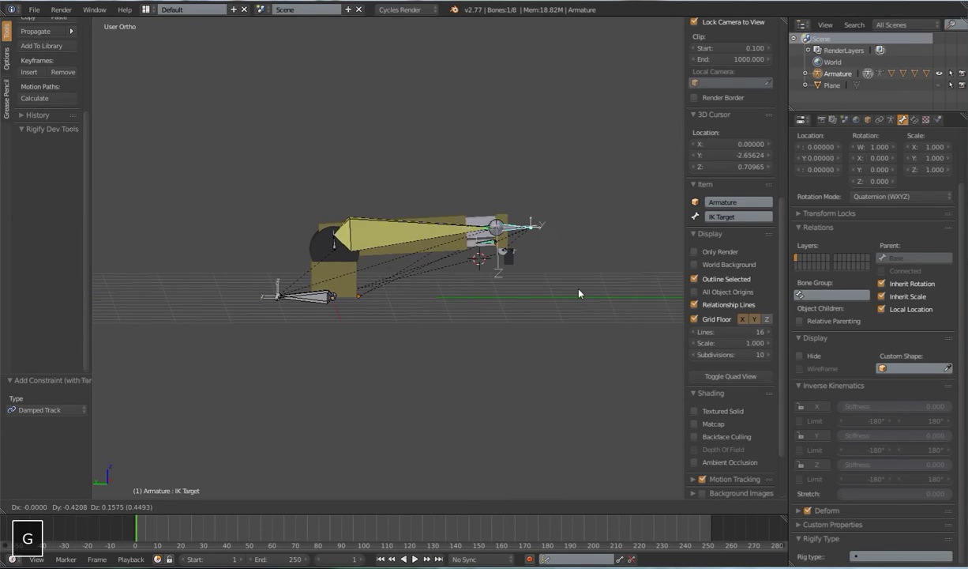
left_click(610, 289)
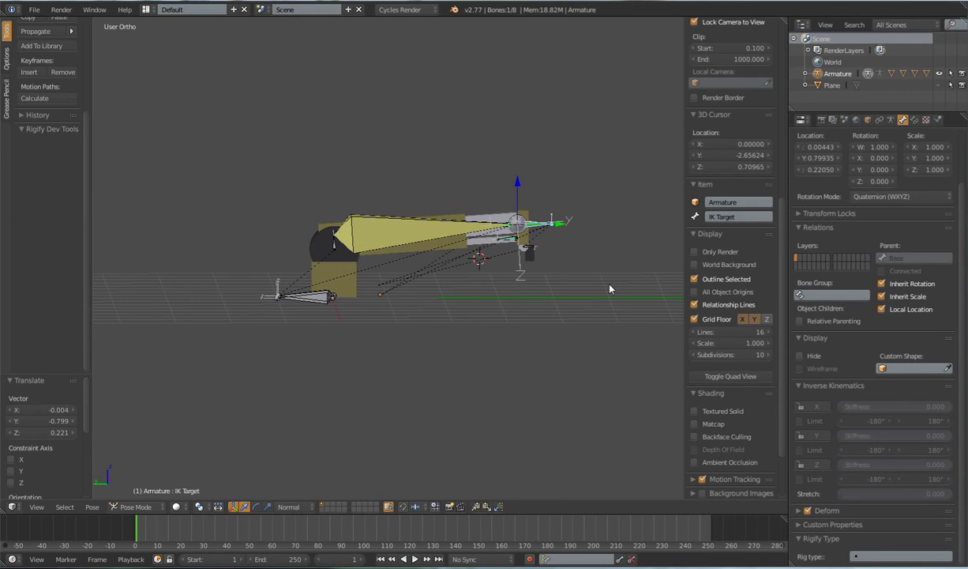
Test-rotate the IK Target bone, cancelling each rotation, and move it about 0.07 along Y and -0.11 along Z.
scroll(585, 277, "up", 5)
key("r")
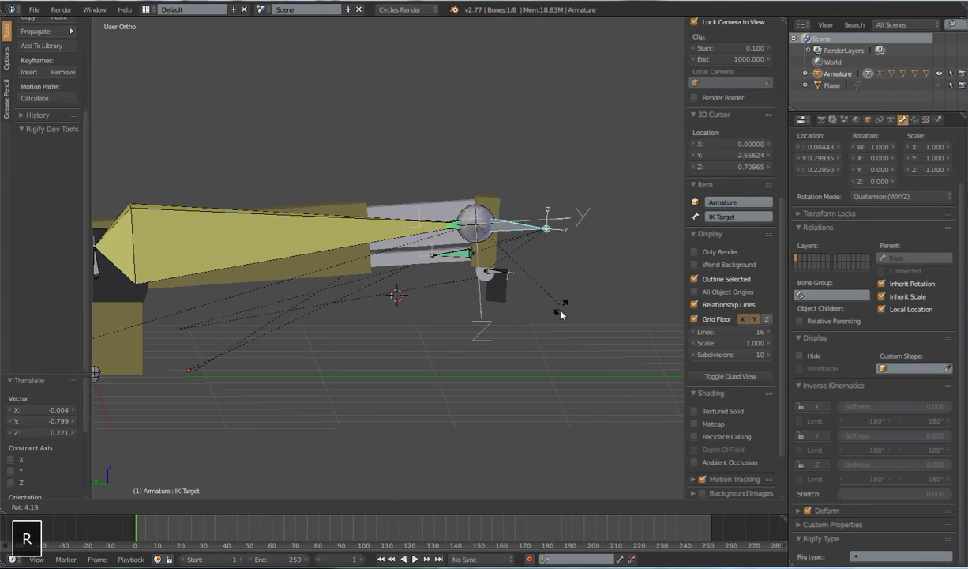
key("Escape")
key("g")
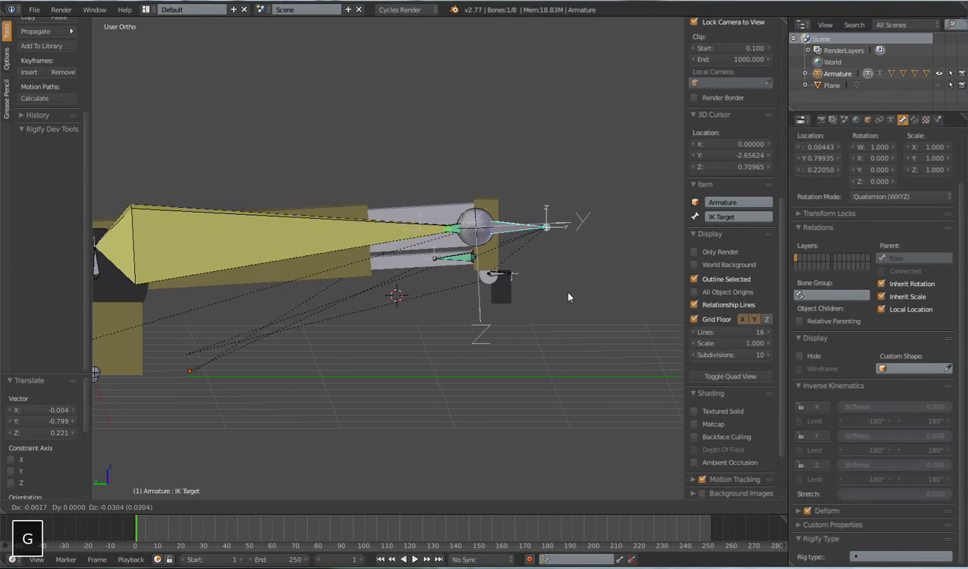
left_click(564, 299)
key("r")
right_click(564, 298)
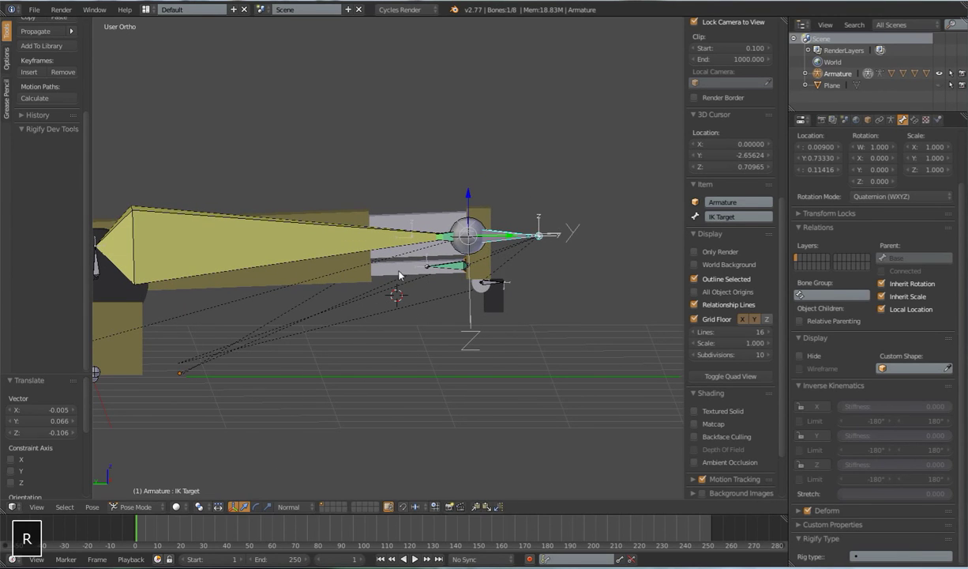
Check the parenting of the lower piston block Cube.010, then test-rotate the IK Target bone and cancel.
right_click(399, 266)
right_click(408, 232)
right_click(415, 221)
right_click(407, 274)
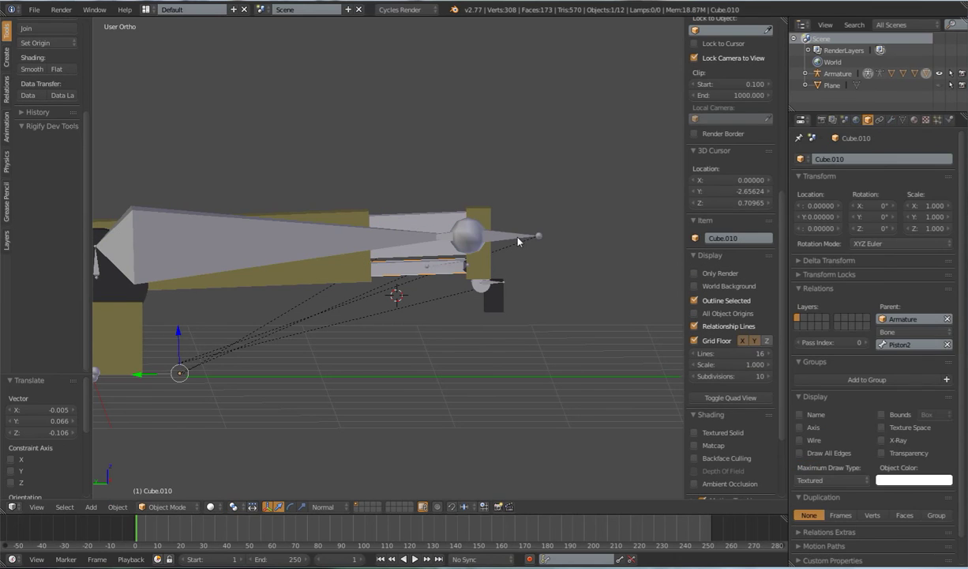
right_click(517, 242)
key("r")
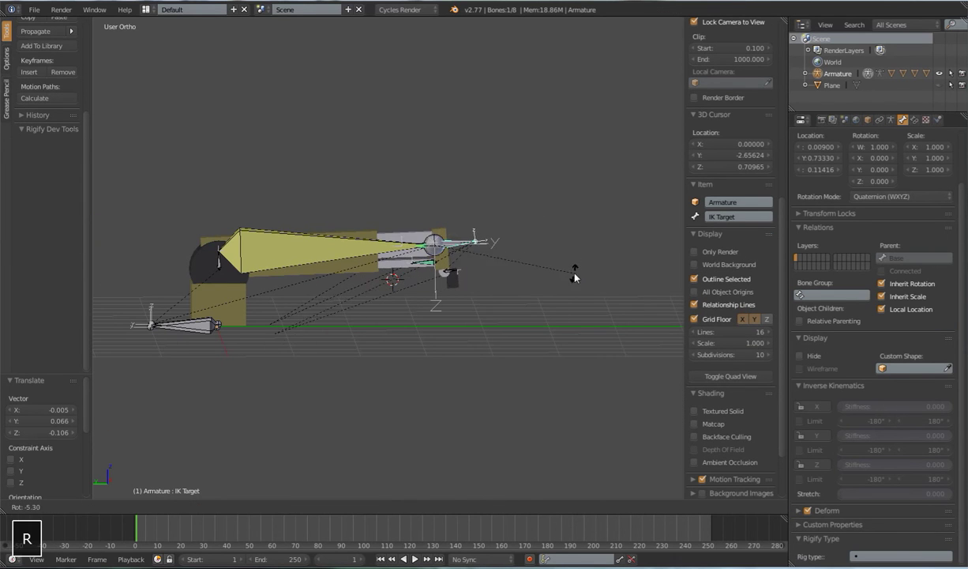
right_click(575, 276)
scroll(549, 261, "up", 4)
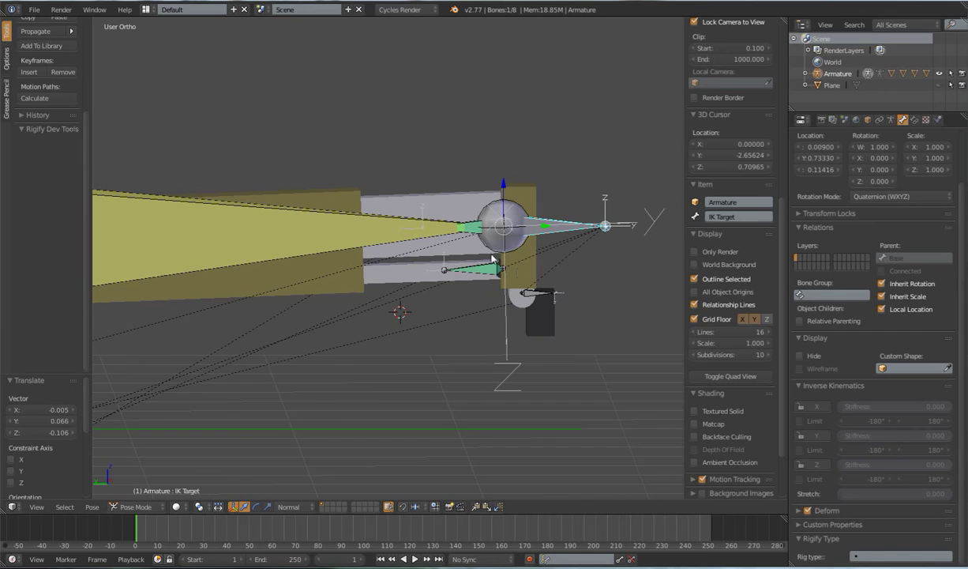
scroll(416, 307, "down", 3)
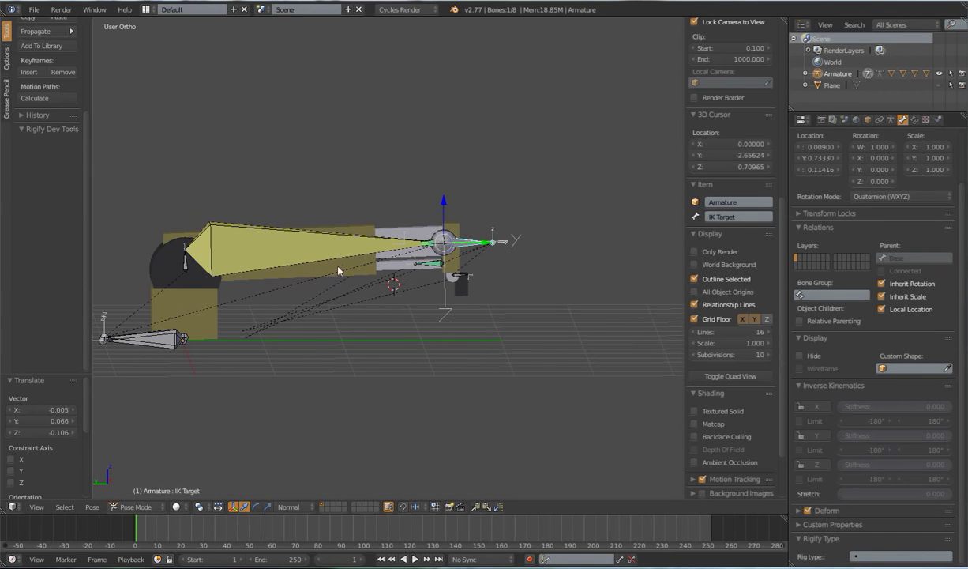
Try rotating the lower piston block and the IK Target bone in turn, cancelling both rotations.
right_click(392, 269)
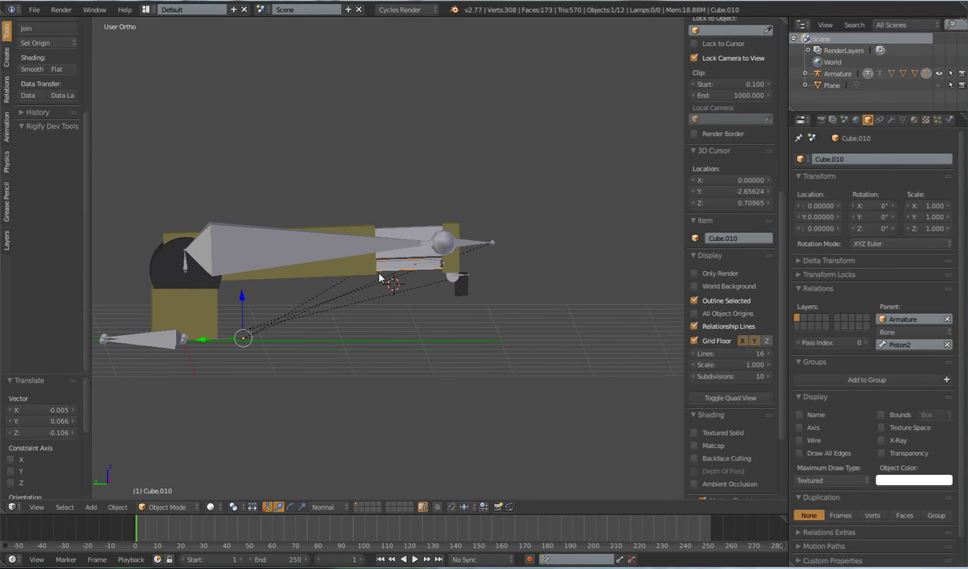
key("r")
right_click(444, 298)
right_click(476, 249)
key("r")
right_click(483, 297)
Move the IK Target bone about 0.06 along Y and 0.14 along Z, then test-rotate the Pad bone and cancel.
key("g")
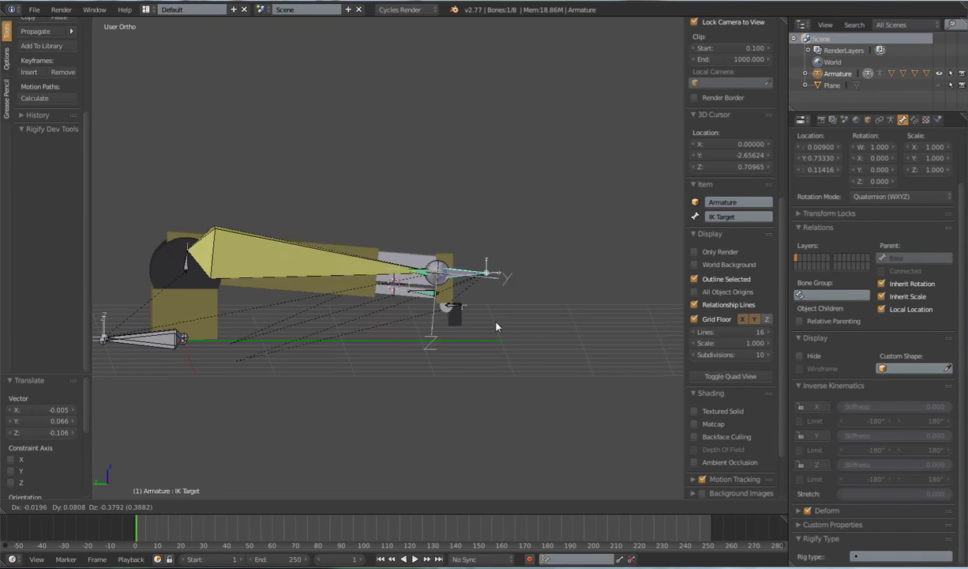
left_click(502, 277)
right_click(450, 269)
key("r")
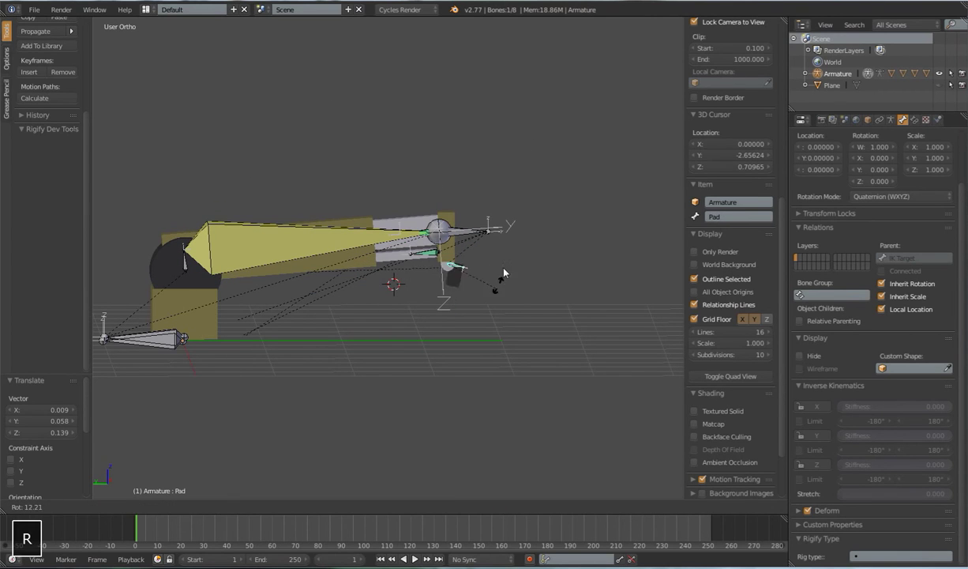
right_click(494, 311)
Return all bones of the armature to their rest pose by clearing their pose transforms.
scroll(494, 311, "down", 2)
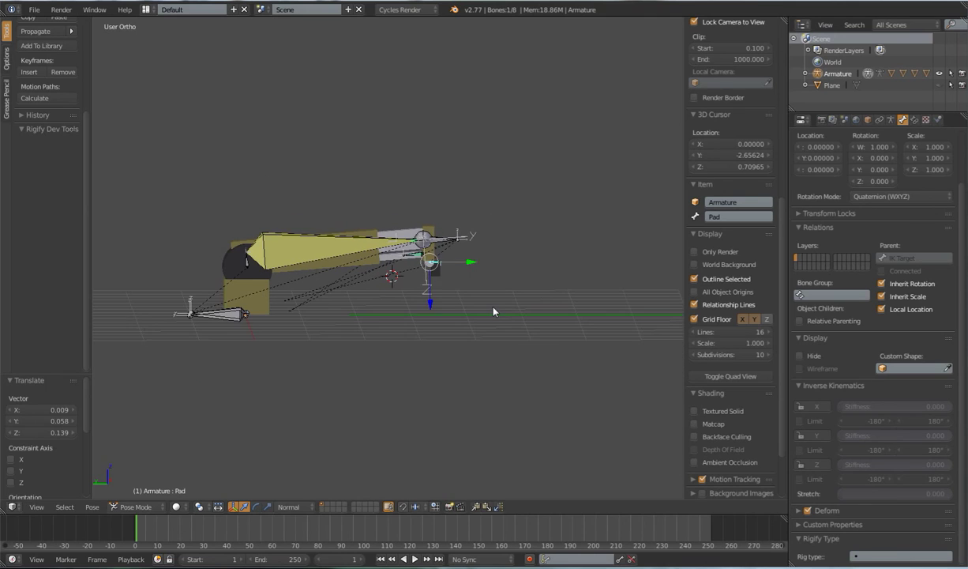
key("a")
key("a")
key("alt+s")
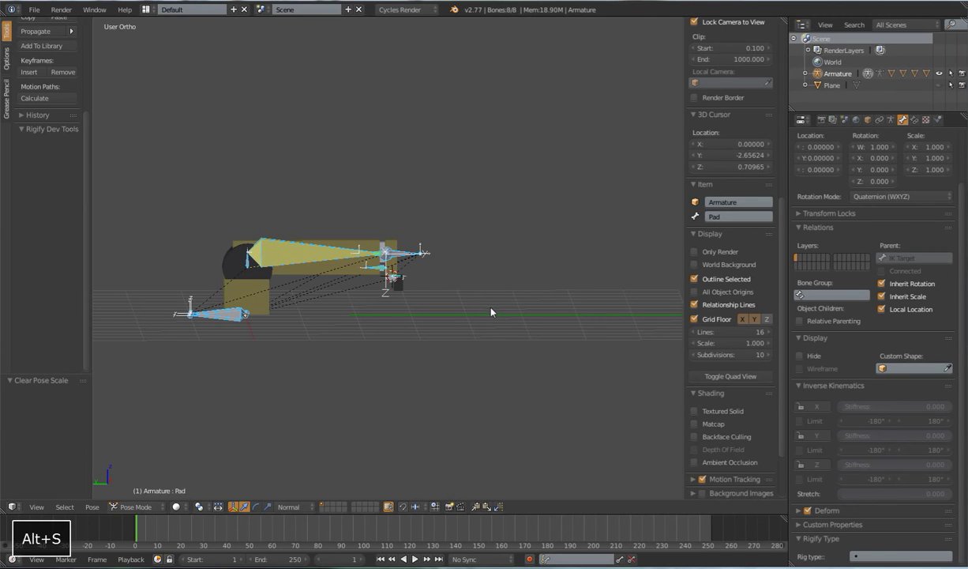
Select the IK Target bone, try moving it sideways, and cancel the move.
scroll(493, 310, "down", 5)
scroll(499, 308, "up", 7)
middle_click_drag(506, 306, 488, 362)
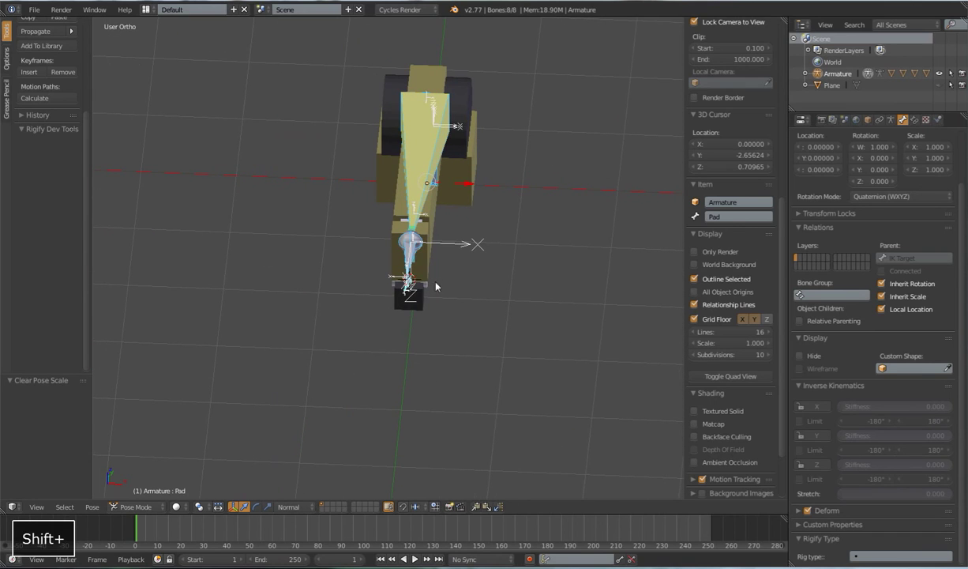
right_click(410, 273)
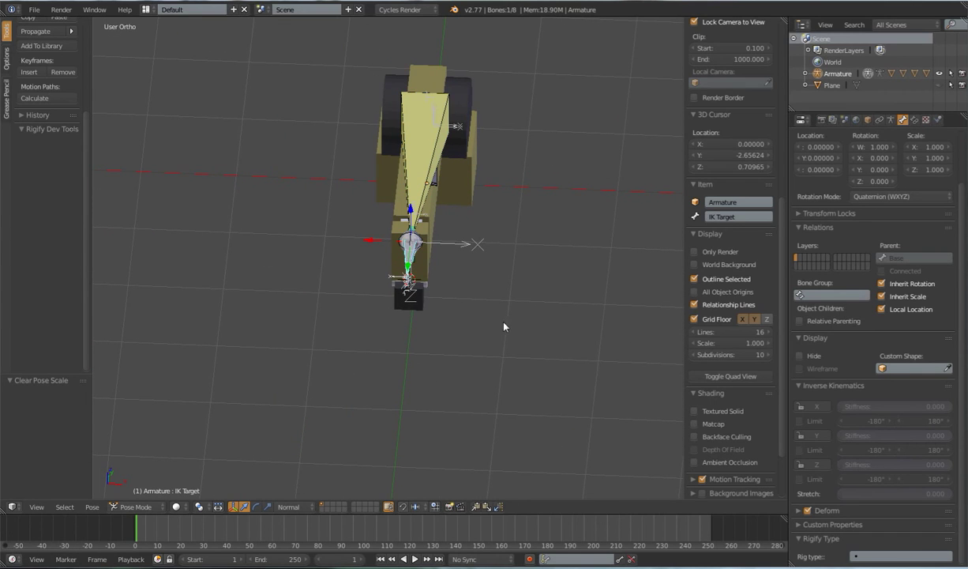
key("g")
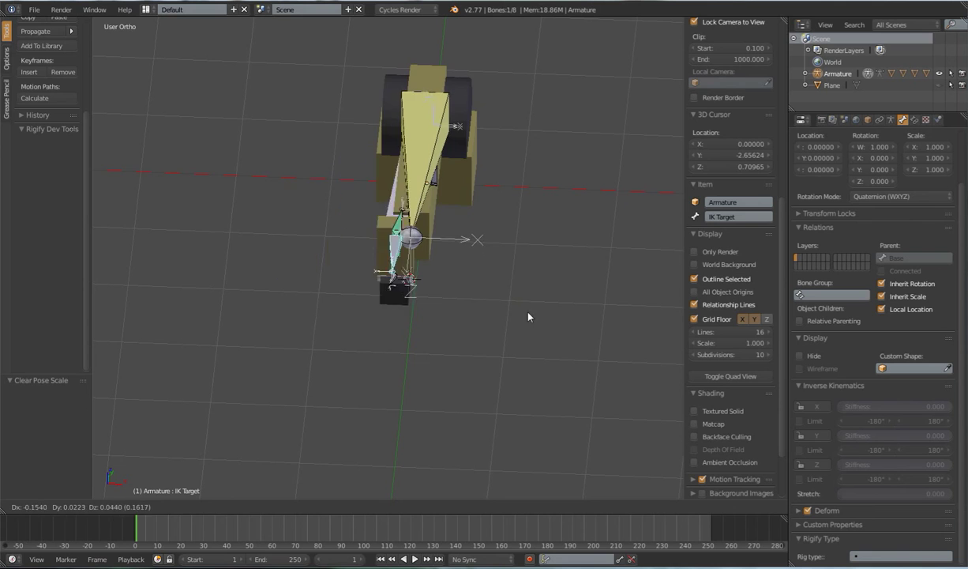
right_click(480, 337)
Add a Limit Location constraint to the IK Target bone and set its Convert option to Local Space.
scroll(406, 353, "down", 4)
mouse_move(406, 353)
middle_mouse_down()
mouse_move(419, 325)
mouse_move(428, 327)
mouse_move(404, 361)
middle_mouse_up()
scroll(414, 345, "up", 5)
scroll(428, 343, "down", 2)
scroll(461, 310, "up", 2)
scroll(404, 361, "up", 3)
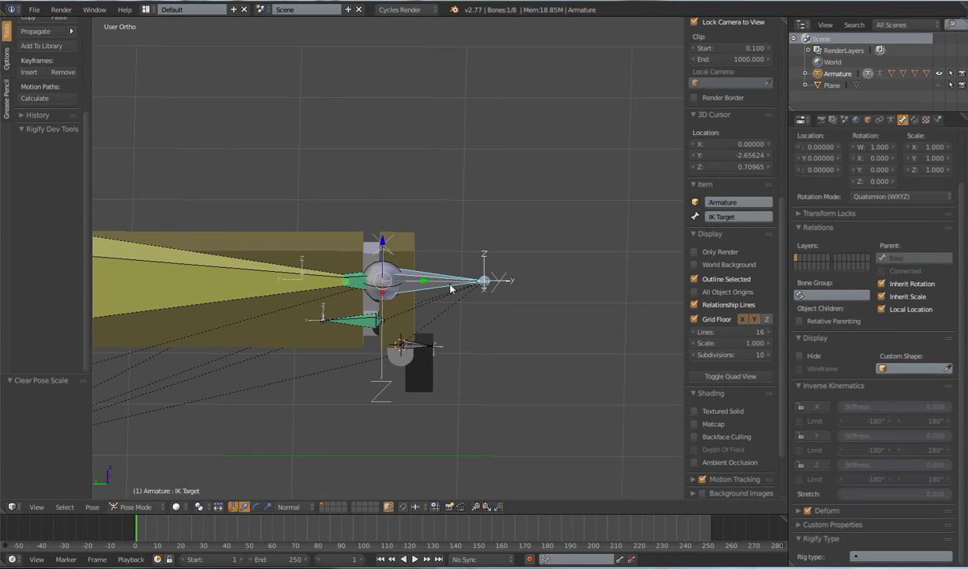
left_click(915, 120)
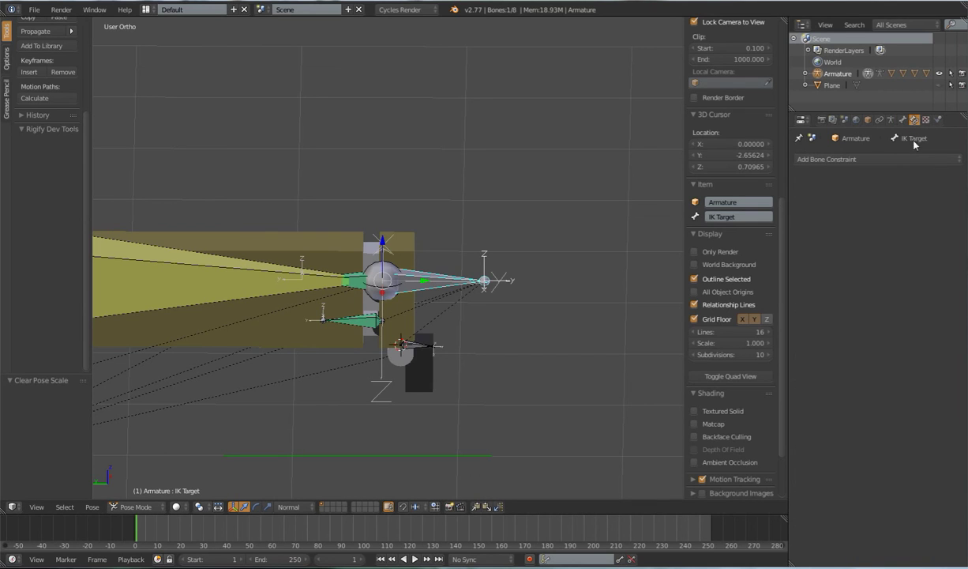
left_click(850, 160)
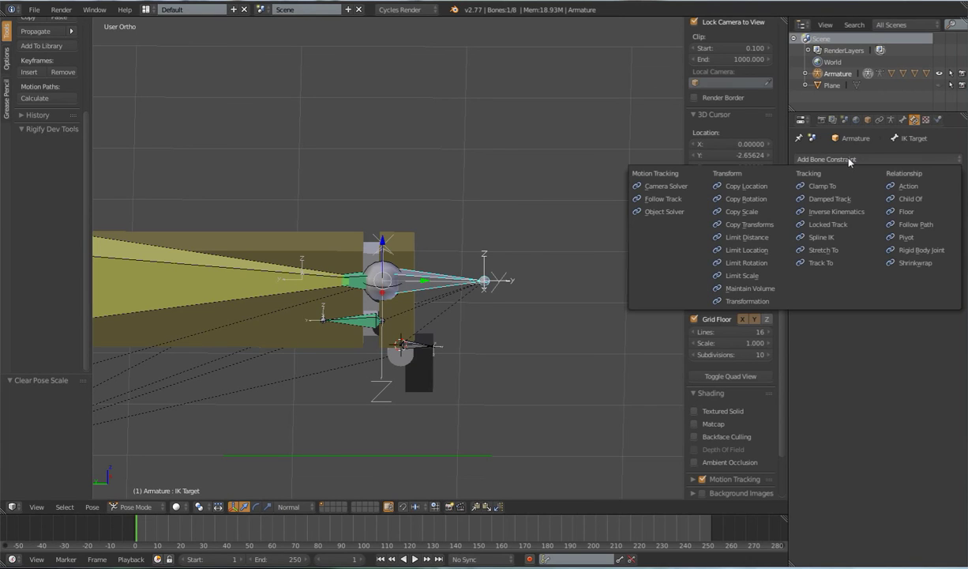
left_click(757, 251)
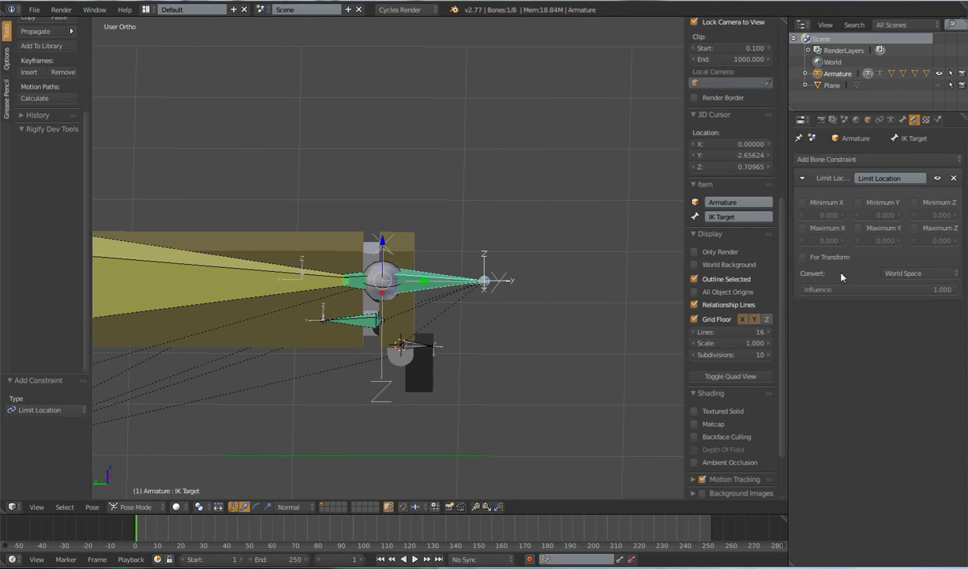
left_click(923, 273)
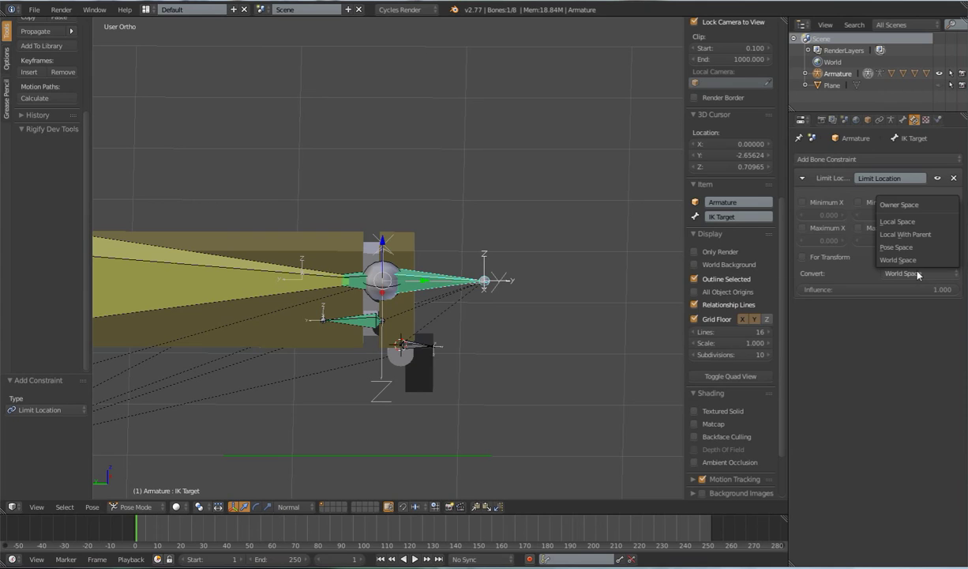
left_click(910, 222)
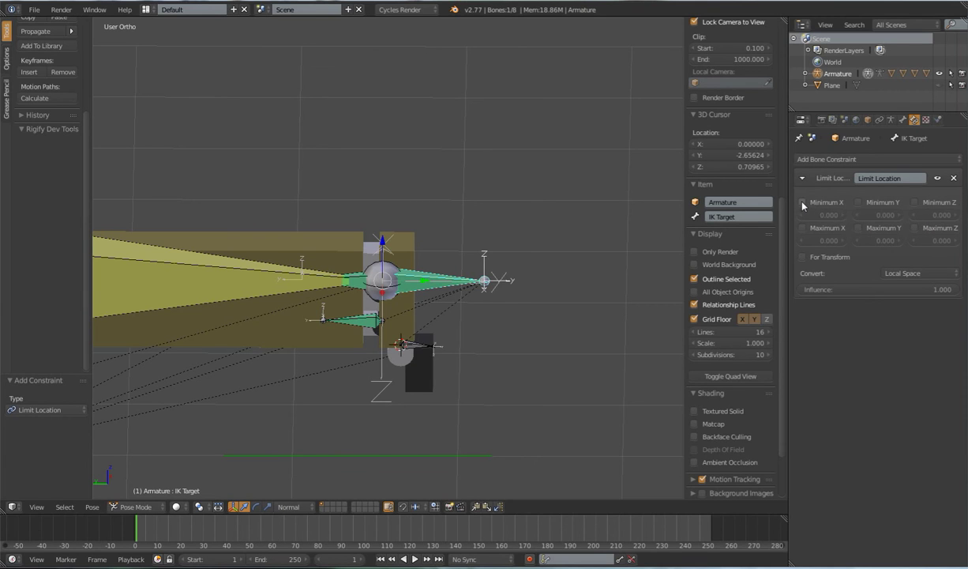
Enable Minimum X and Maximum X at 0 in the Limit Location constraint, test-moving the IK Target bone and cancelling each move.
middle_click_drag(536, 336, 469, 340)
scroll(431, 350, "down", 3)
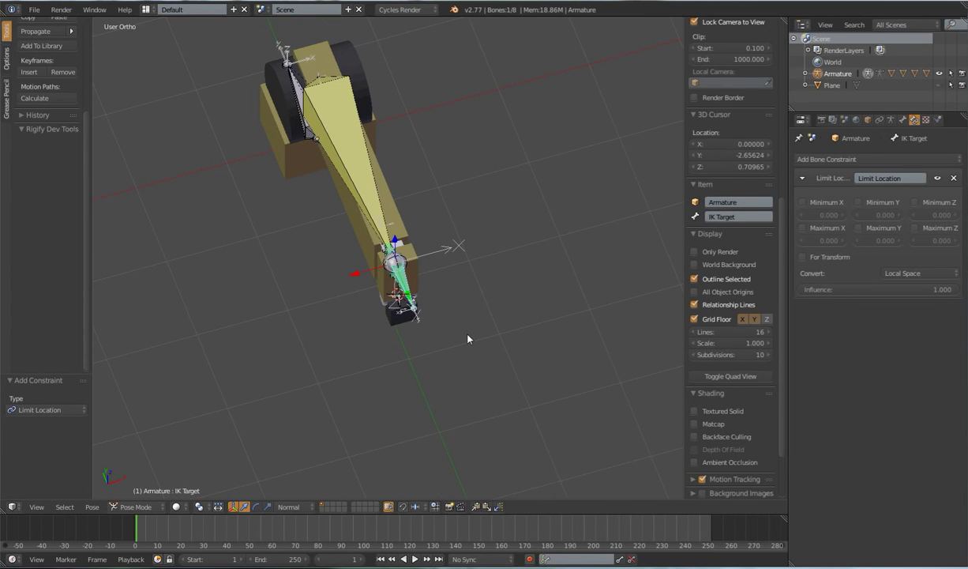
key("g")
key("x")
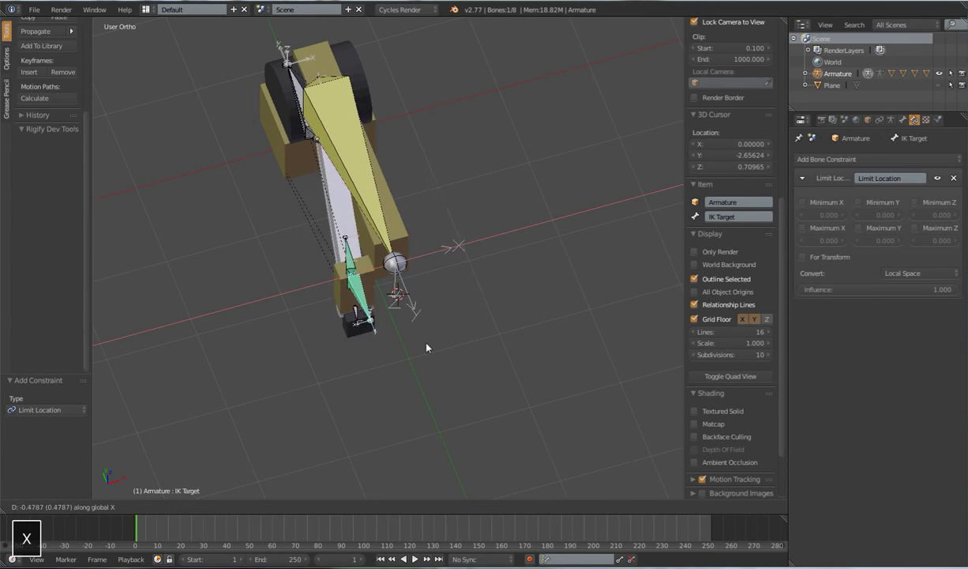
right_click(518, 335)
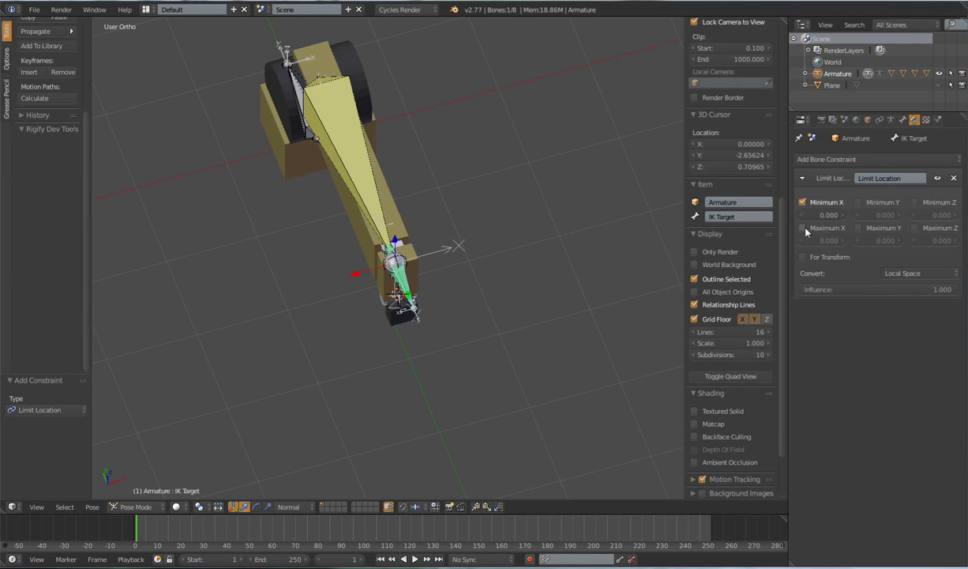
key("g")
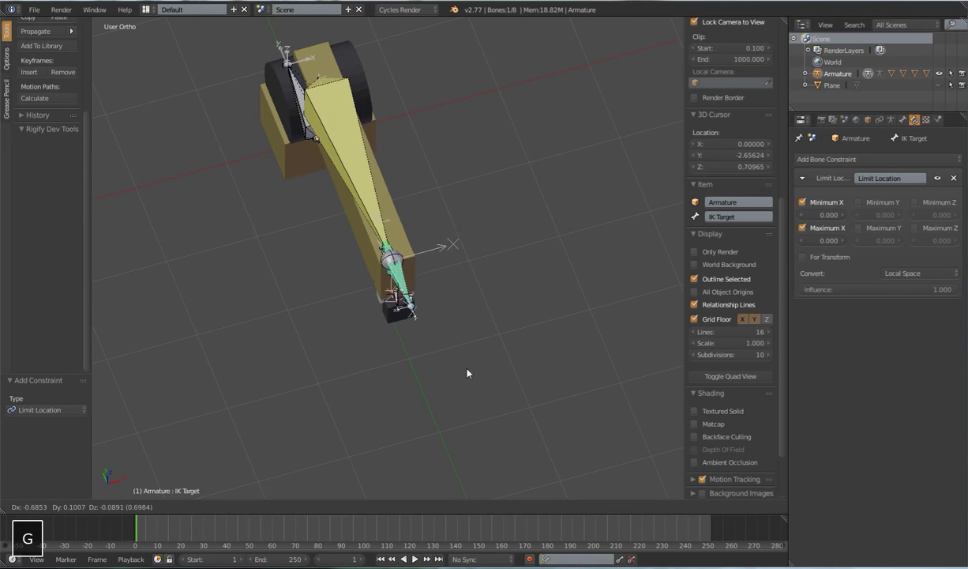
middle_click_drag(534, 320, 518, 345)
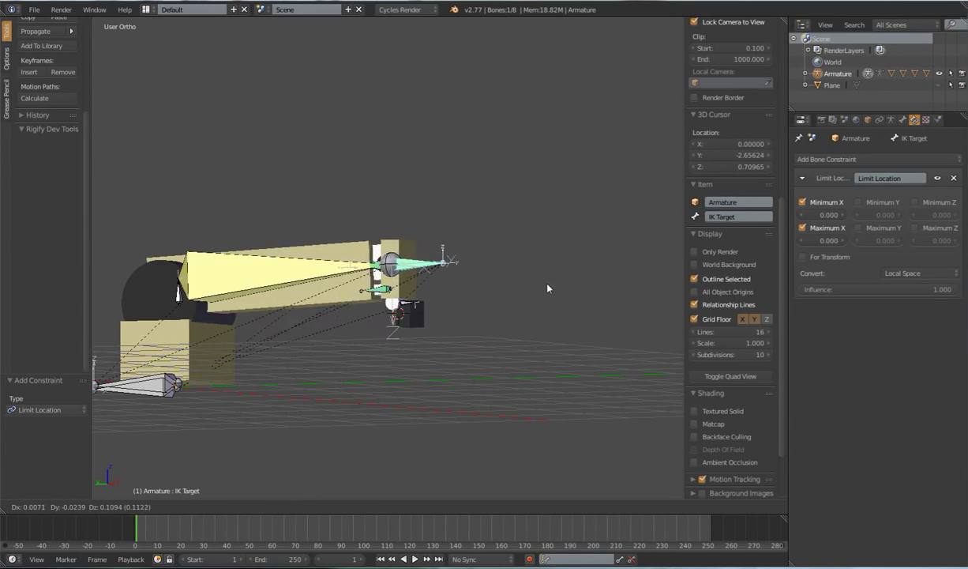
key("g")
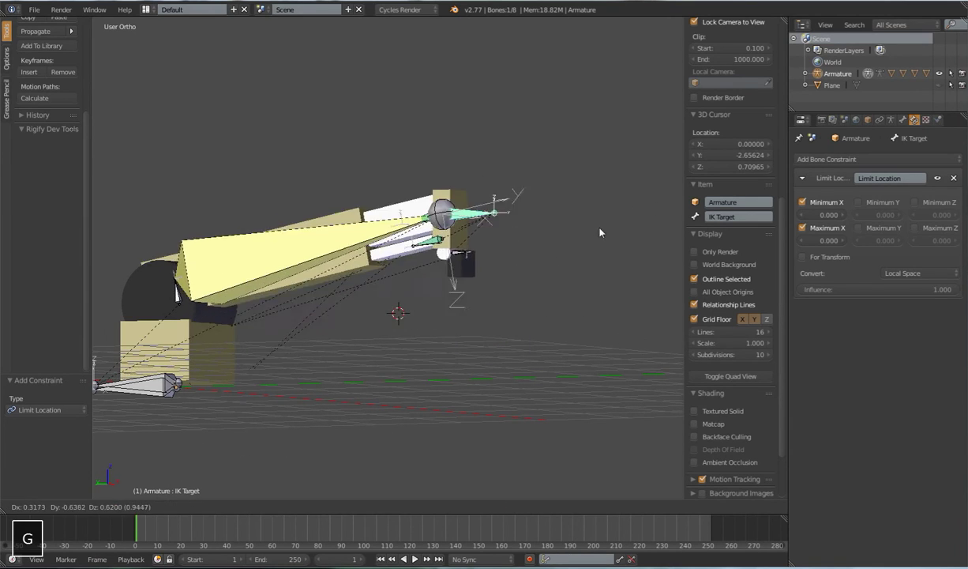
right_click(555, 327)
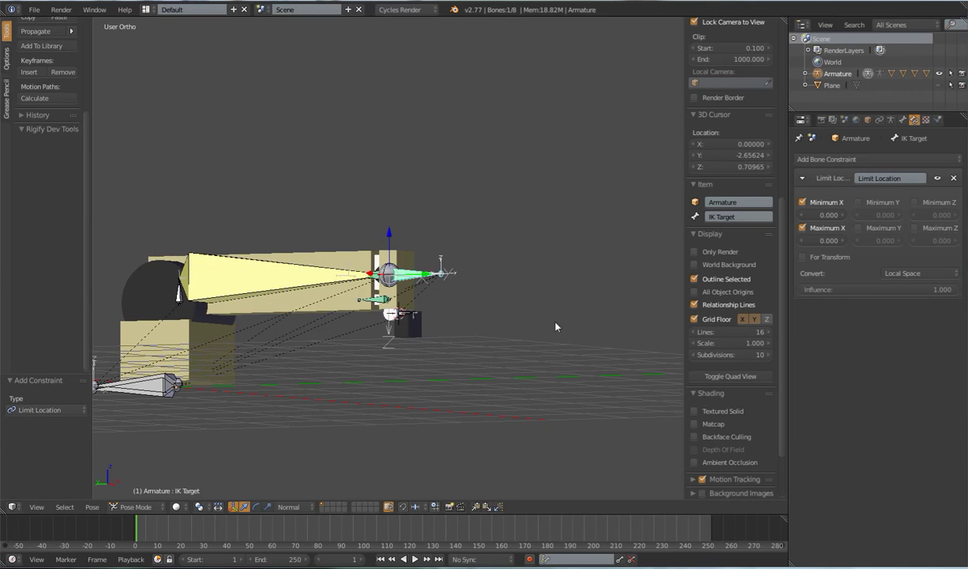
Enable Minimum Y at 0 in the Limit Location constraint, then test-move the IK Target bone and cancel.
middle_click_drag(555, 326, 575, 346)
scroll(575, 346, "up", 2)
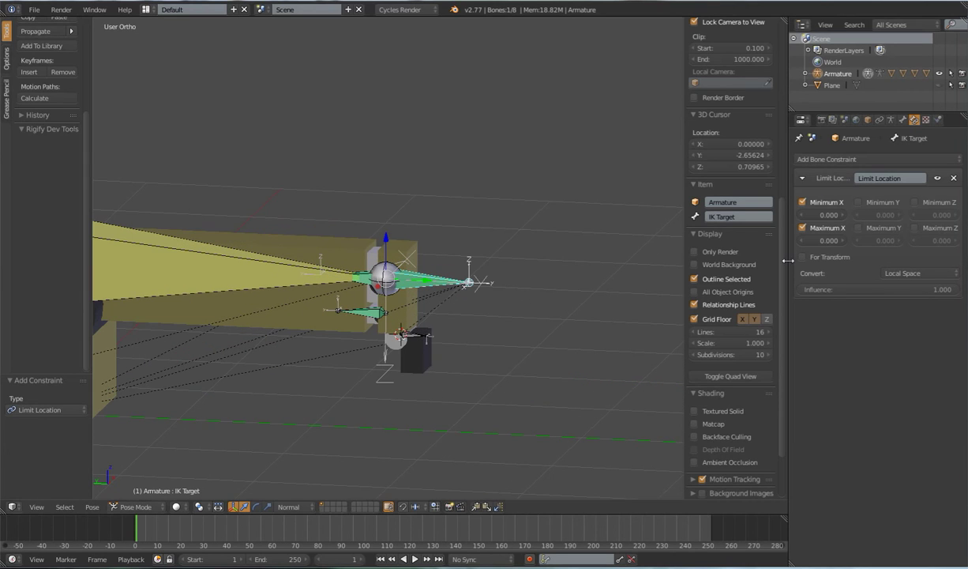
left_click(859, 202)
key("g")
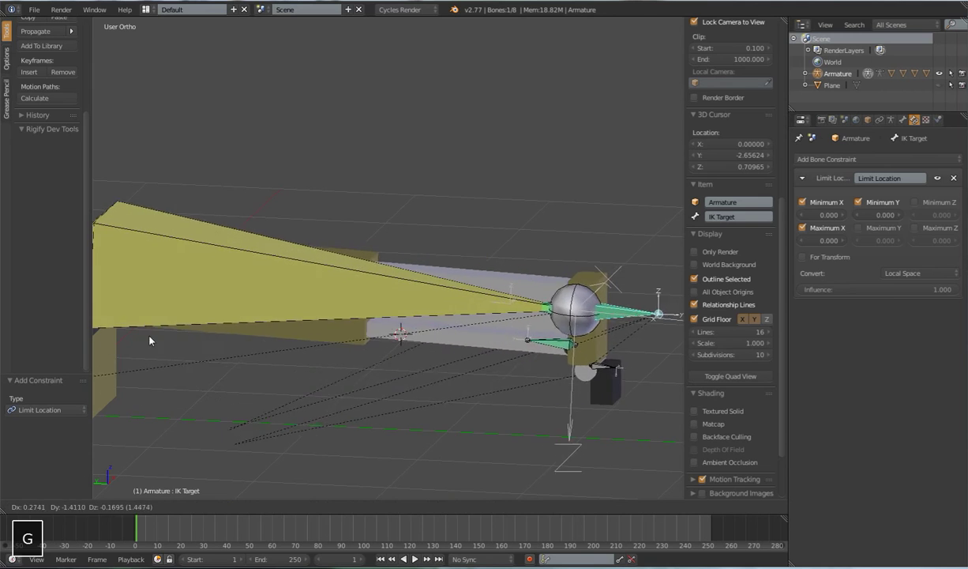
right_click(103, 296)
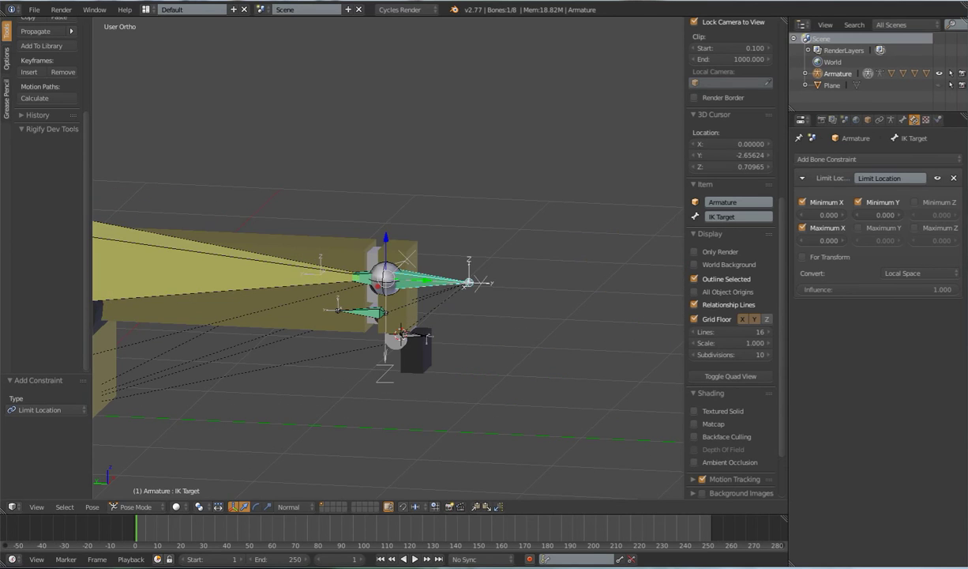
Hide the large MCH.IK.002 bone that covers the arm.
right_click(215, 278)
scroll(237, 285, "down", 6)
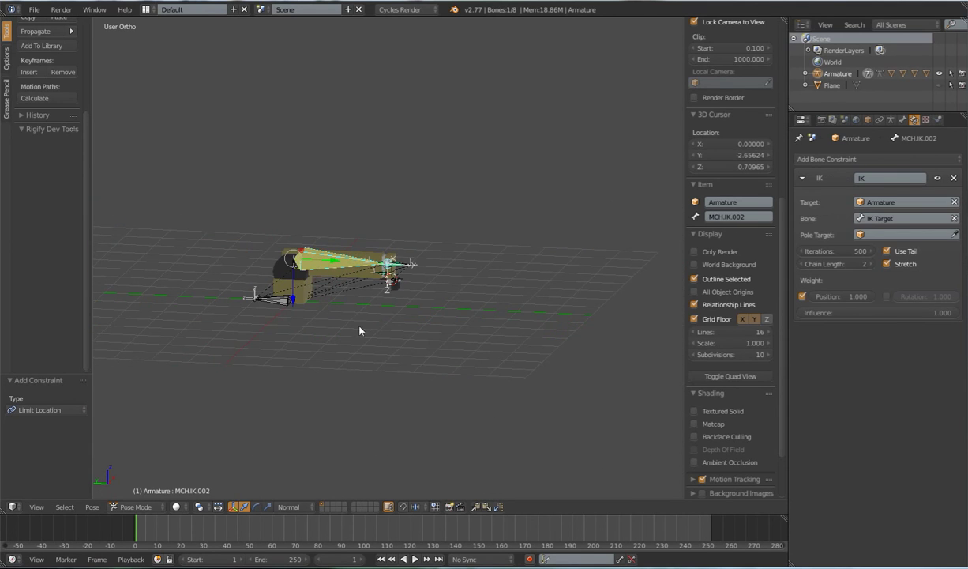
key("h")
Extend the IK Target bone about 1.77 outward to find its reach, then enable Maximum Y at 1.7 in its Limit Location constraint.
scroll(357, 323, "up", 3)
scroll(355, 319, "up", 2)
right_click(438, 271)
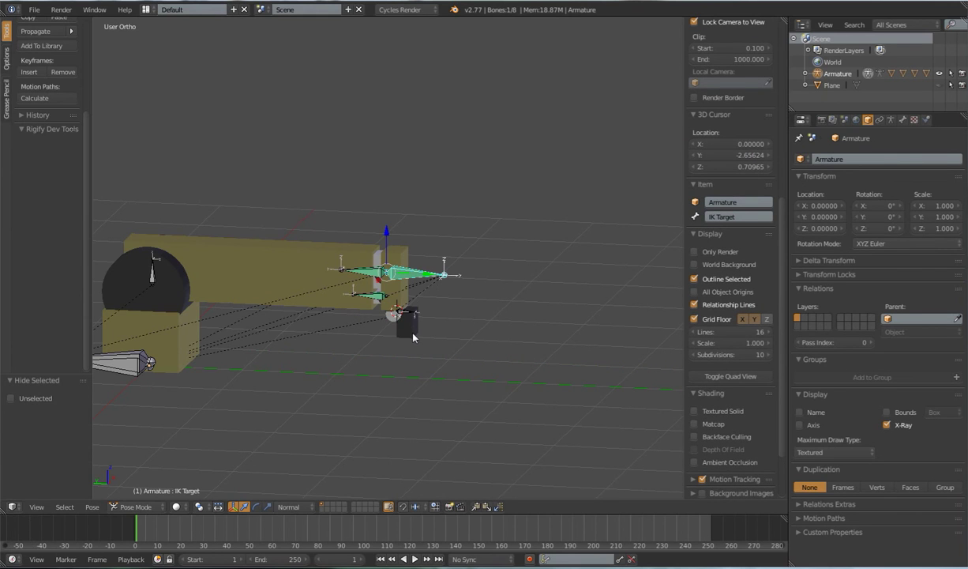
key("g")
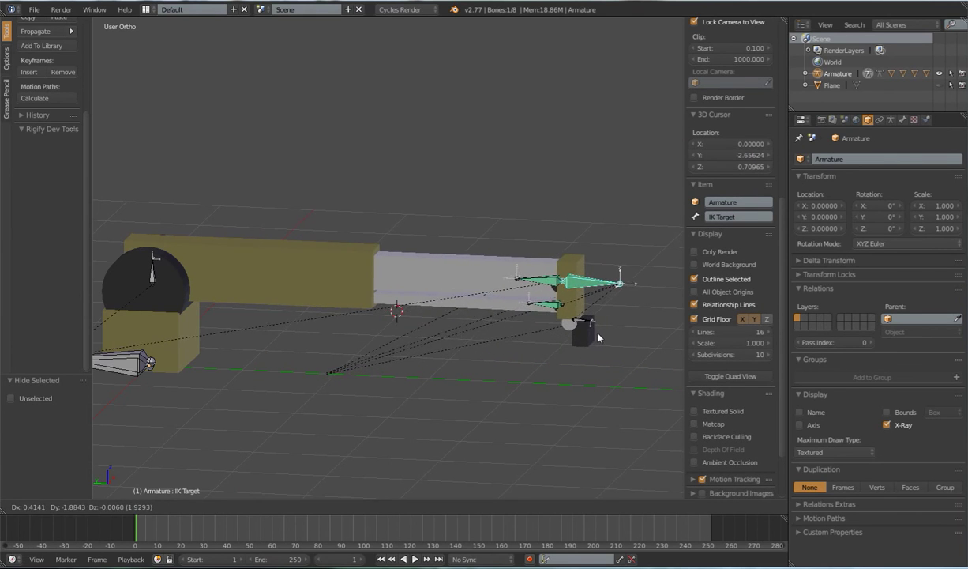
left_click(588, 336)
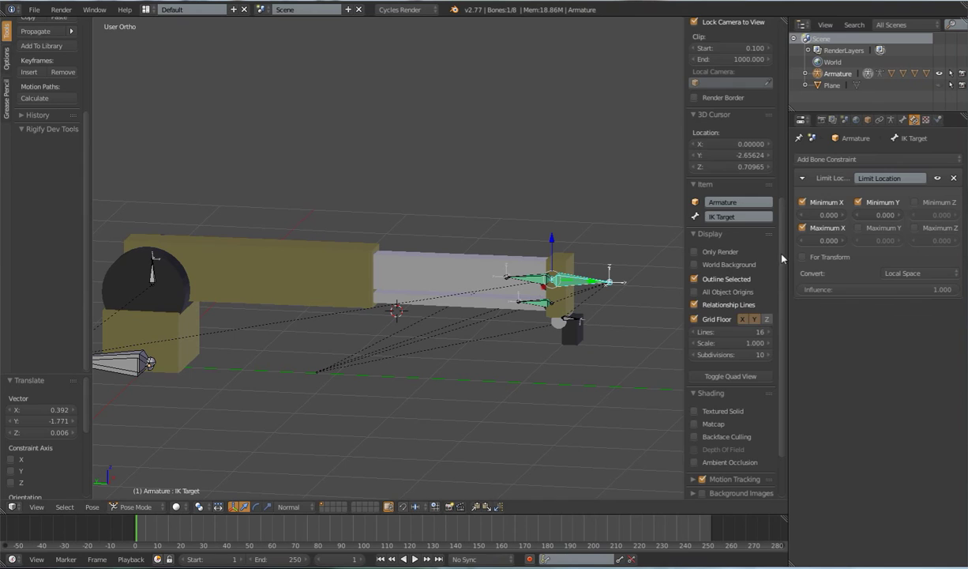
scroll(748, 242, "up", 10)
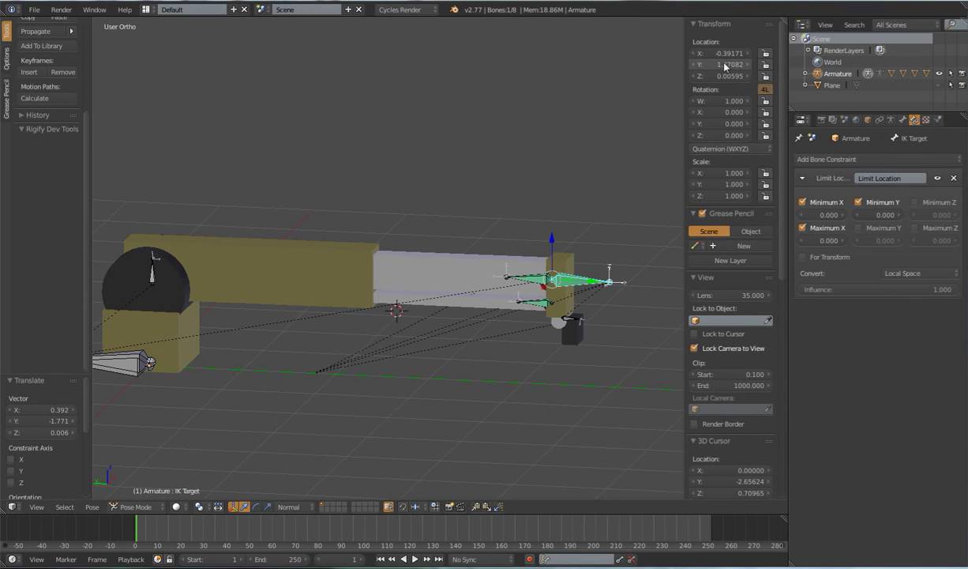
left_click(860, 228)
type("1.7")
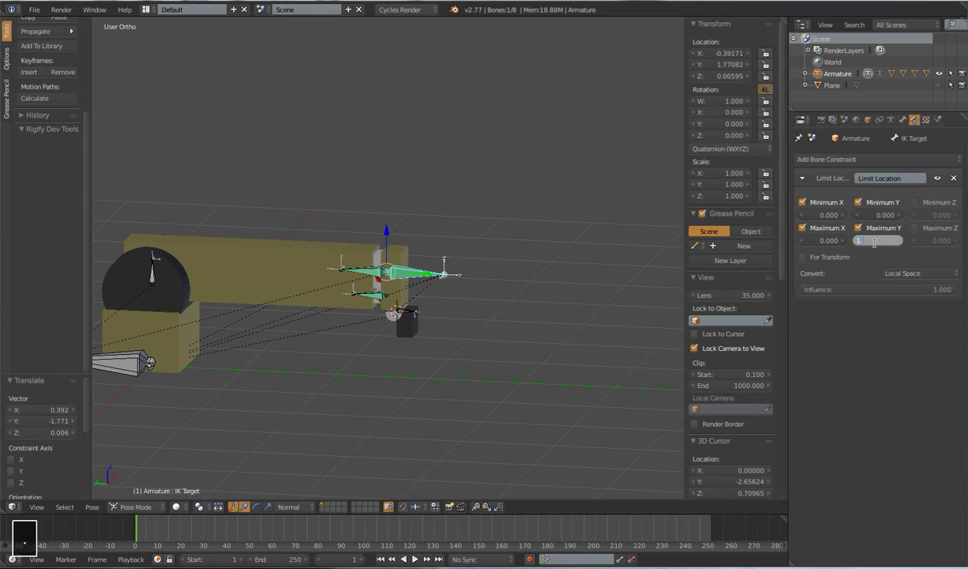
key("Return")
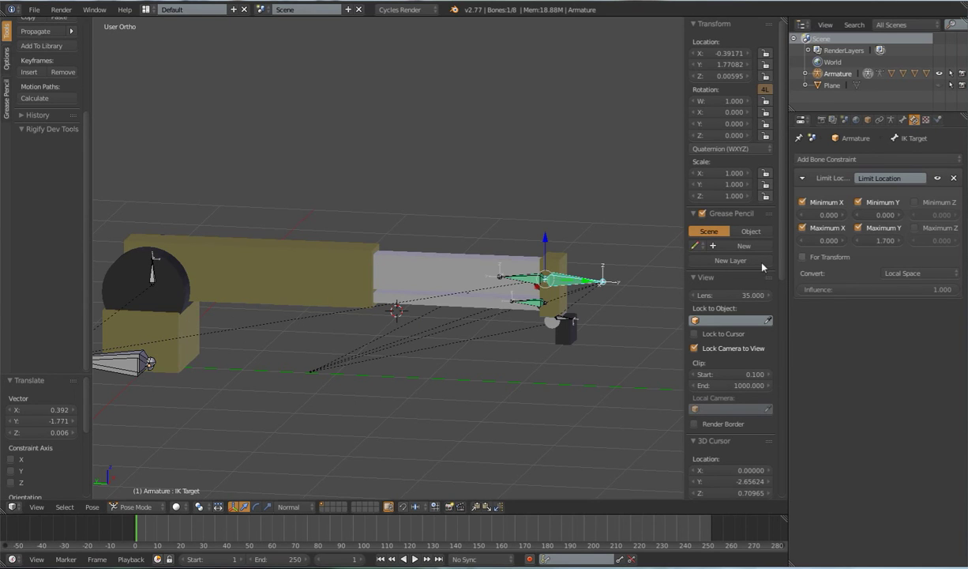
Move the IK Target bone back about 1.97 along Y to test its limits, then try rotating it and cancel.
key("g")
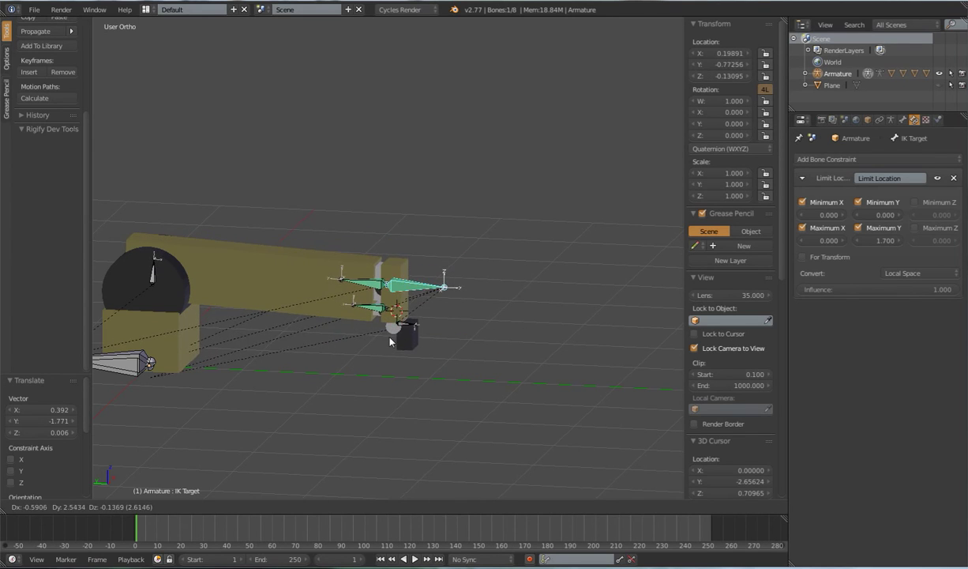
left_click(446, 330)
key("r")
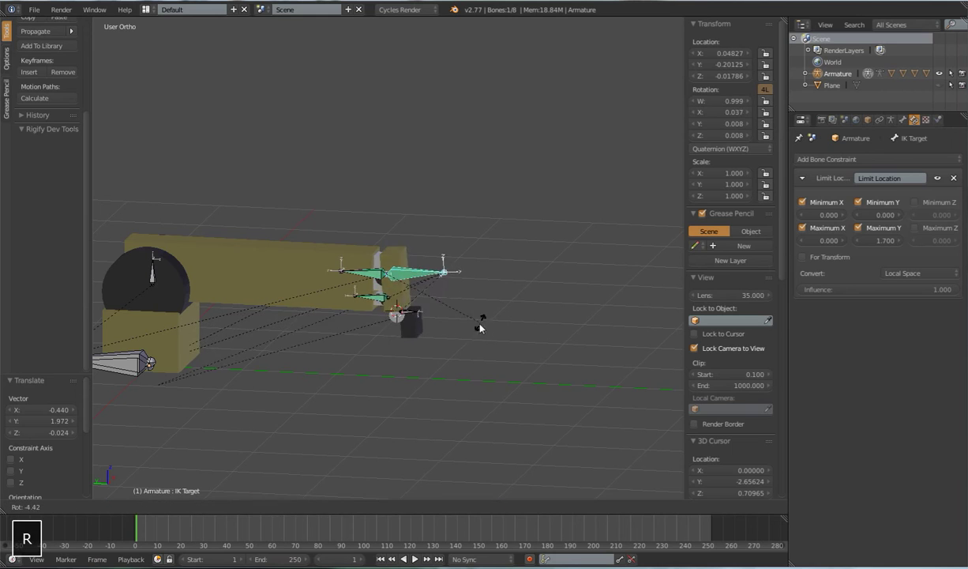
key("Escape")
middle_click_drag(472, 346, 395, 284)
scroll(410, 299, "up", 5)
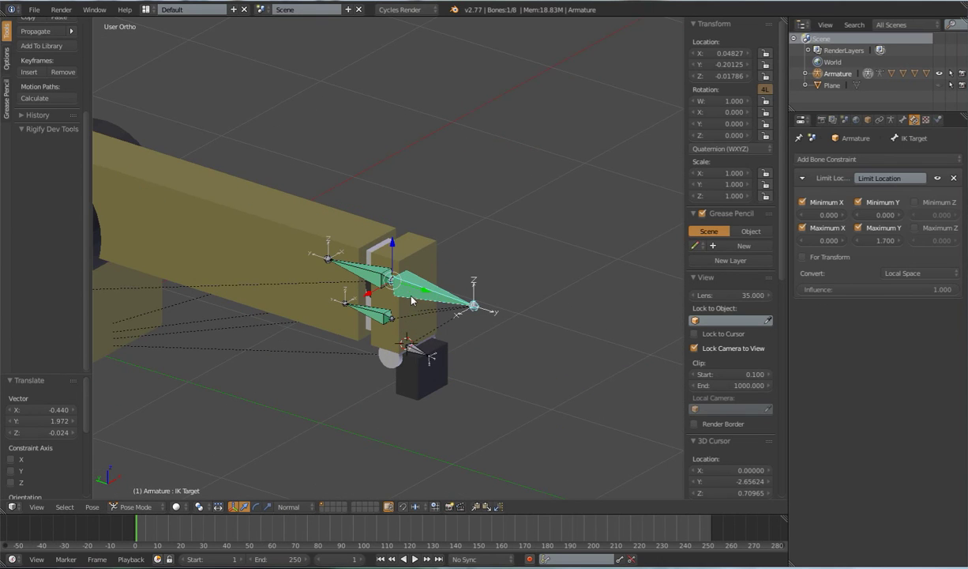
middle_click_drag(443, 322, 586, 274)
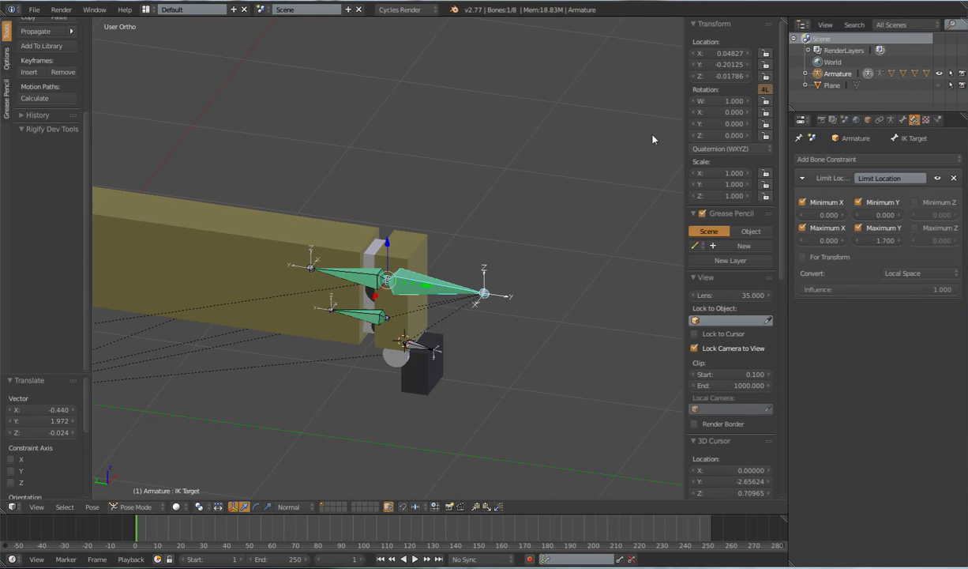
Select all visible bones and clear their location, rotation and scale to restore the rest pose.
key("a")
key("alt+r")
key("alt+s")
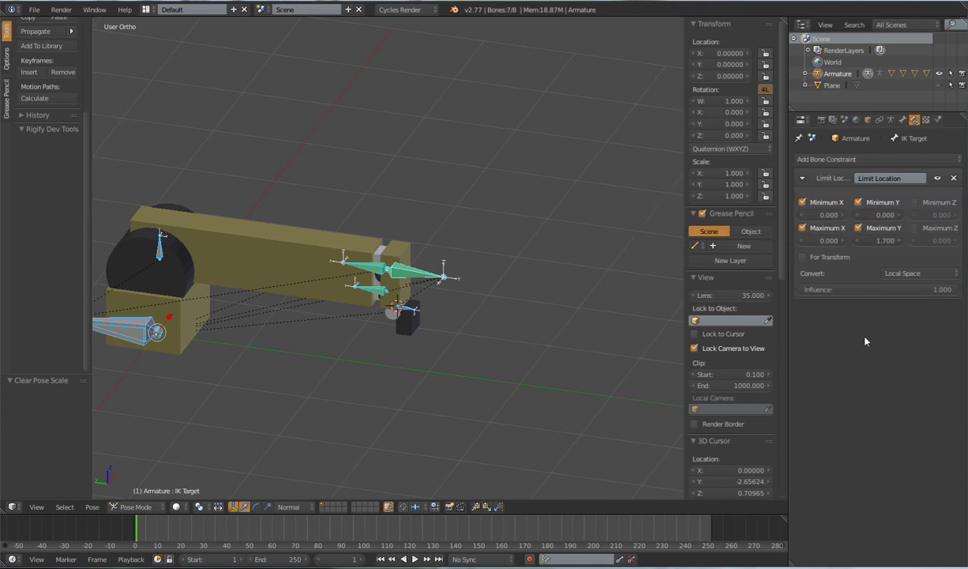
Try enabling For Transform on the Limit Location constraint, select only the IK Target bone, and disable the option again.
left_click(803, 257)
right_click(437, 280)
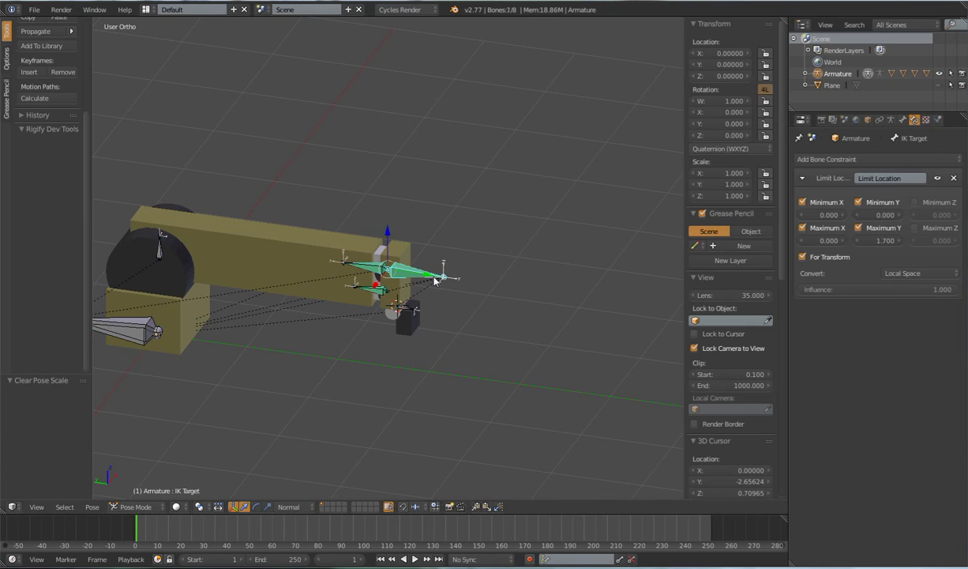
left_click(803, 257)
Try moving the IK Target bone along its X axis with For Transform disabled, then cancel the move.
key("g")
key("z")
key("x")
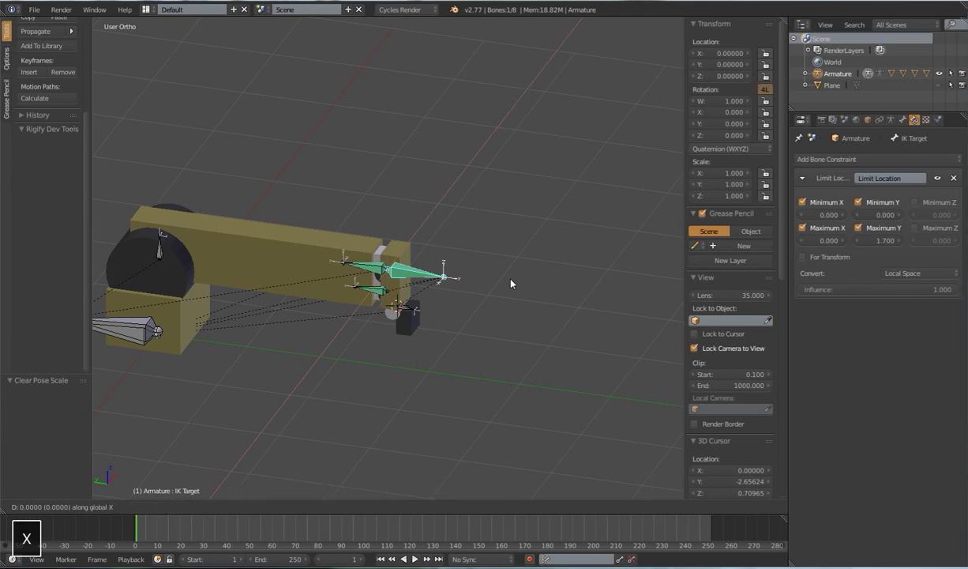
right_click(511, 284)
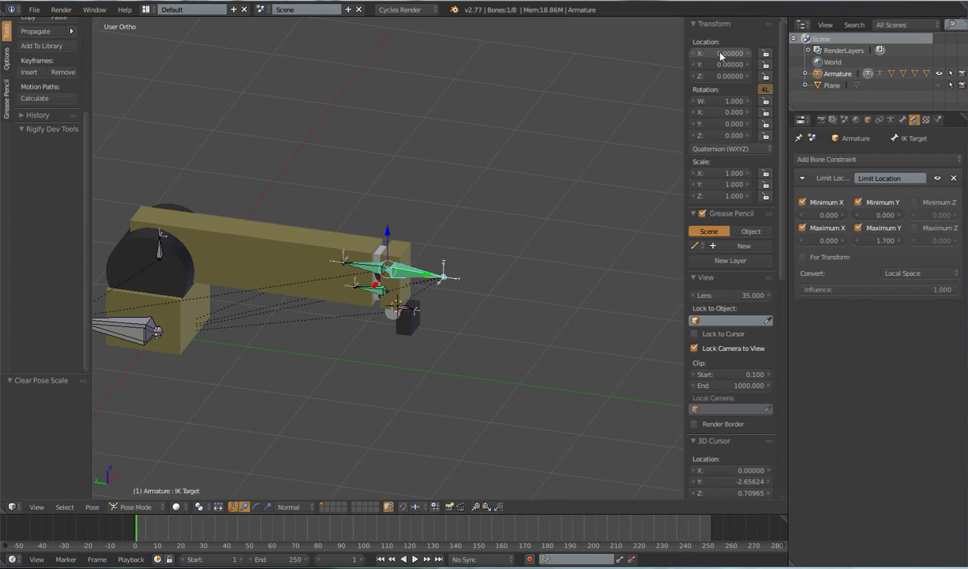
key("g")
key("x")
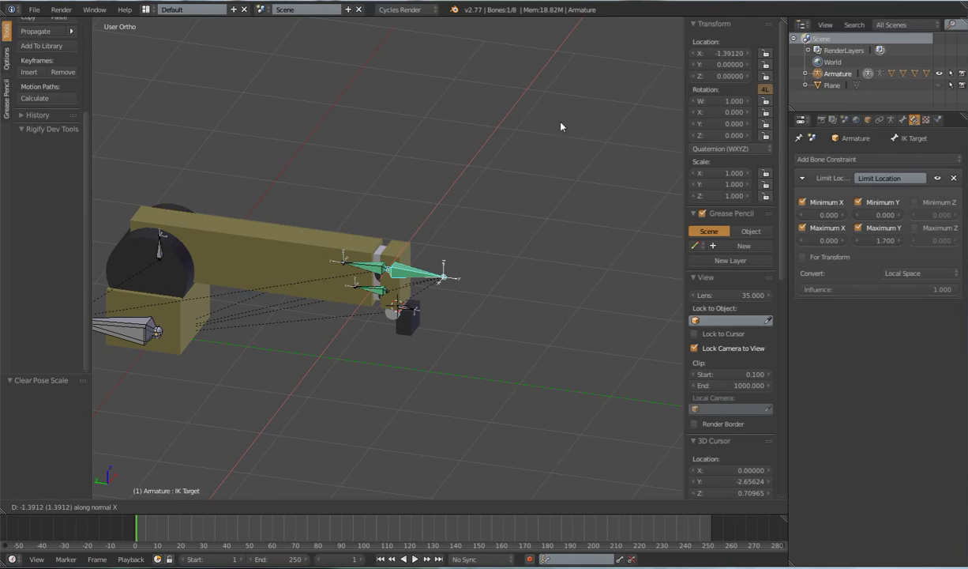
right_click(456, 270)
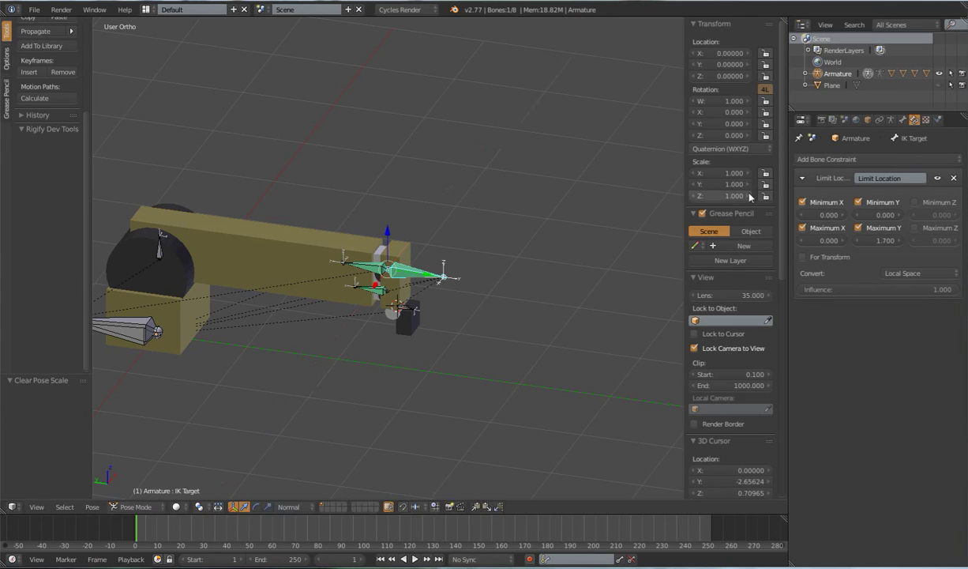
Enable For Transform on the Limit Location constraint and test moving the IK Target bone along its X axis.
left_click(803, 257)
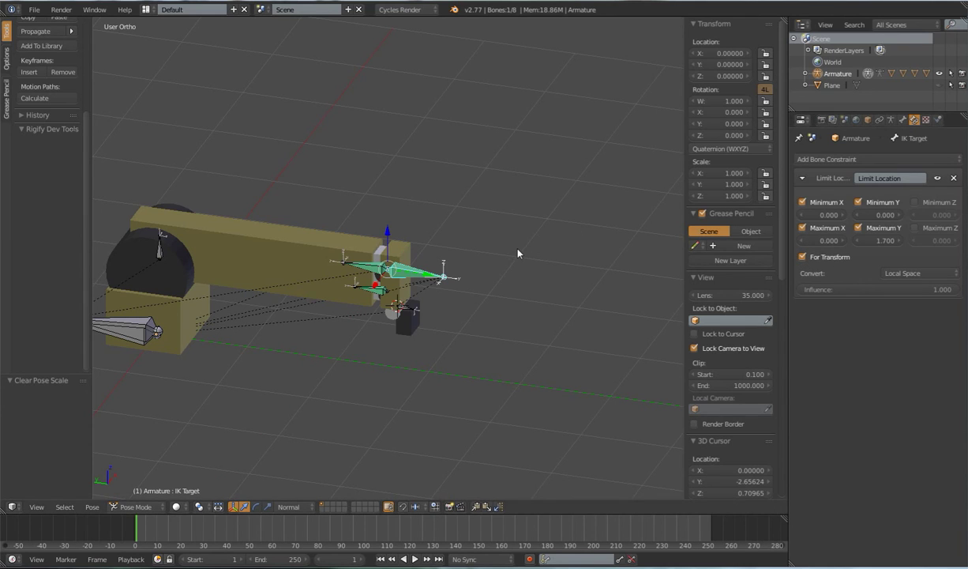
key("g")
key("x")
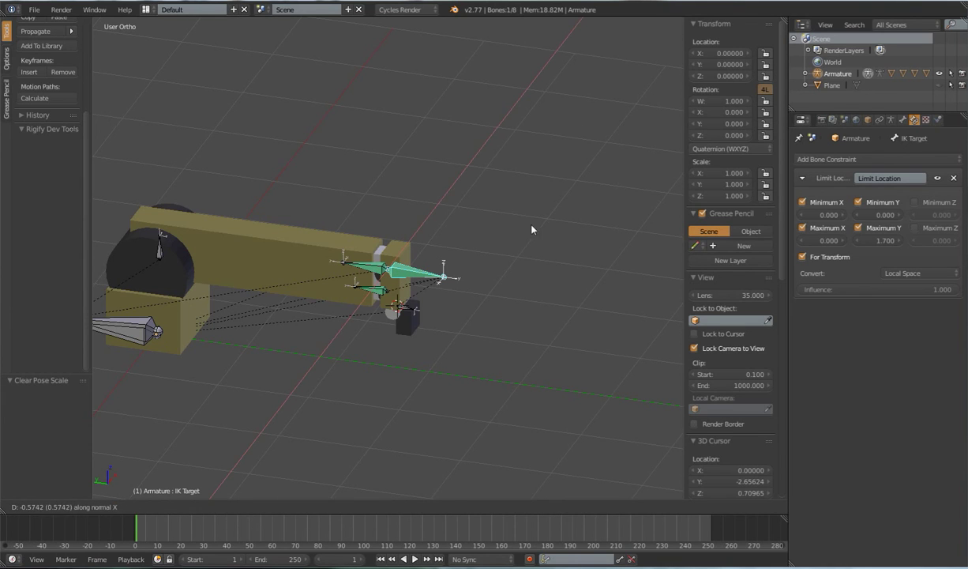
left_click(532, 229)
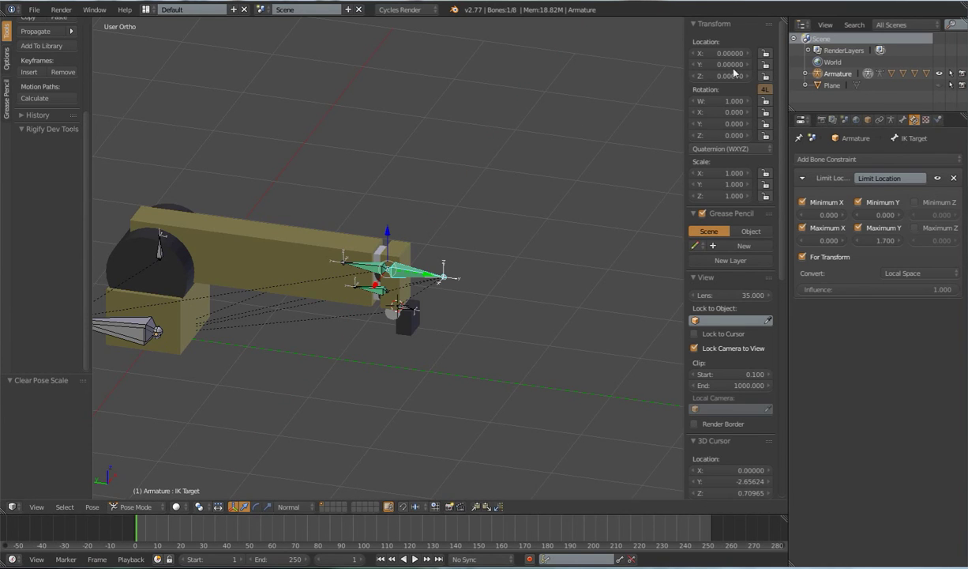
scroll(442, 322, "down", 3)
middle_click_drag(437, 320, 496, 321)
scroll(471, 329, "up", 3)
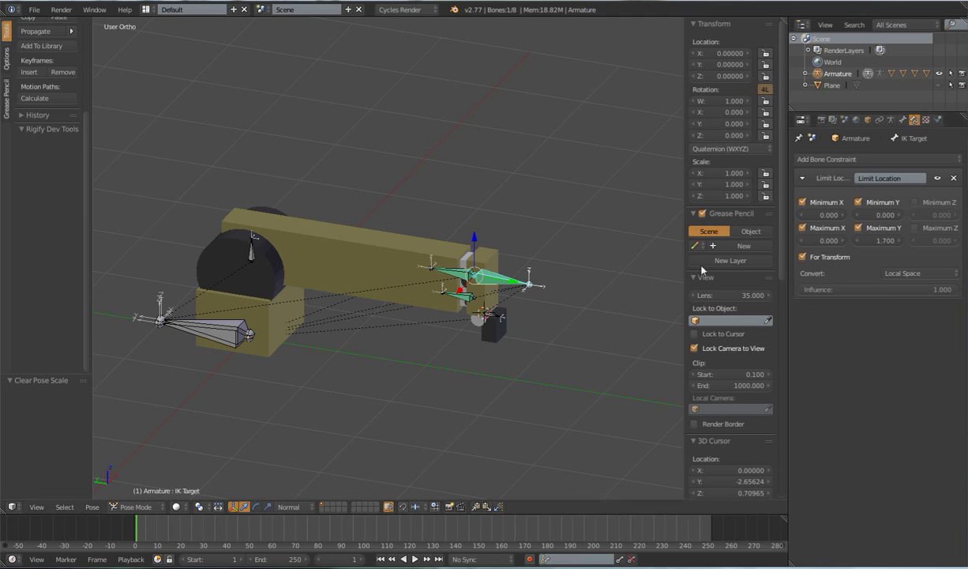
Select the Base bone and try sliding the arm along global X, then cancel the move.
scroll(500, 294, "down", 3)
middle_click_drag(547, 296, 467, 277)
scroll(514, 291, "up", 1)
scroll(515, 290, "up", 2)
scroll(515, 291, "down", 2)
key("g")
key("Escape")
middle_click_drag(487, 326, 450, 268)
right_click(389, 291)
middle_click_drag(389, 290, 357, 296)
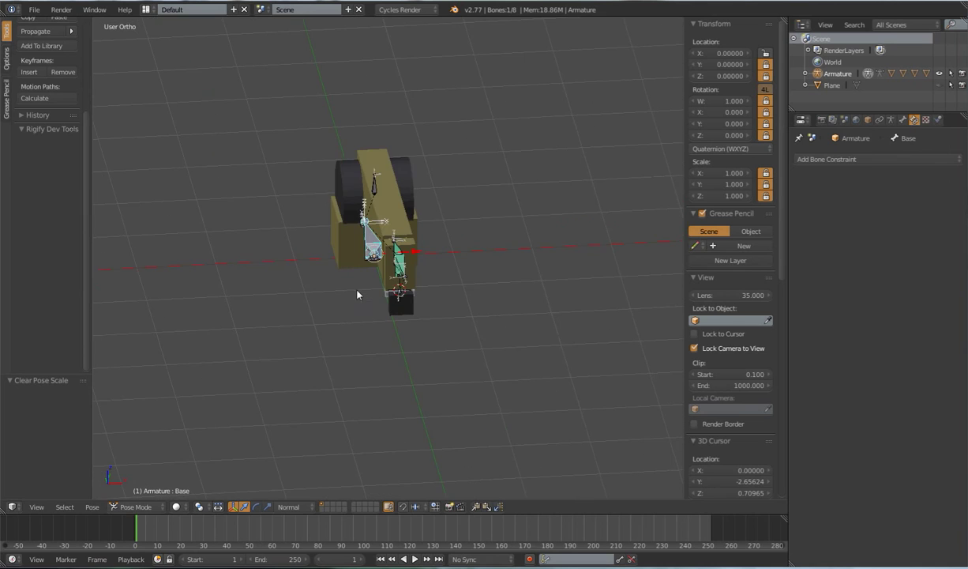
key("g")
key("x")
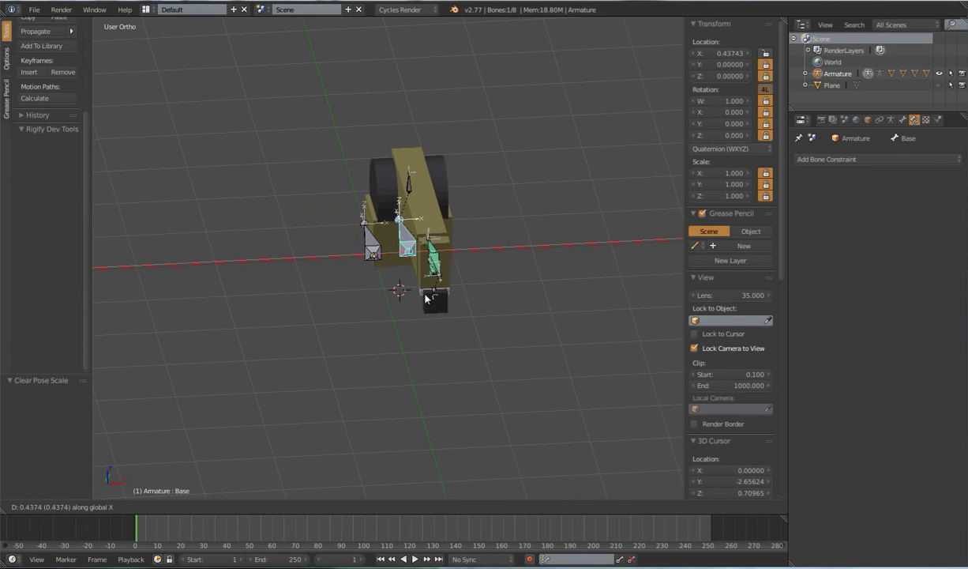
key("Escape")
Test the Base bone's sideways travel and leave it shifted about -0.44 along X.
middle_click_drag(357, 313, 448, 270)
right_click(425, 247)
middle_click_drag(438, 308, 454, 281, "shift")
scroll(552, 268, "up", 5)
right_click(426, 240)
scroll(506, 249, "down", 3)
key("g")
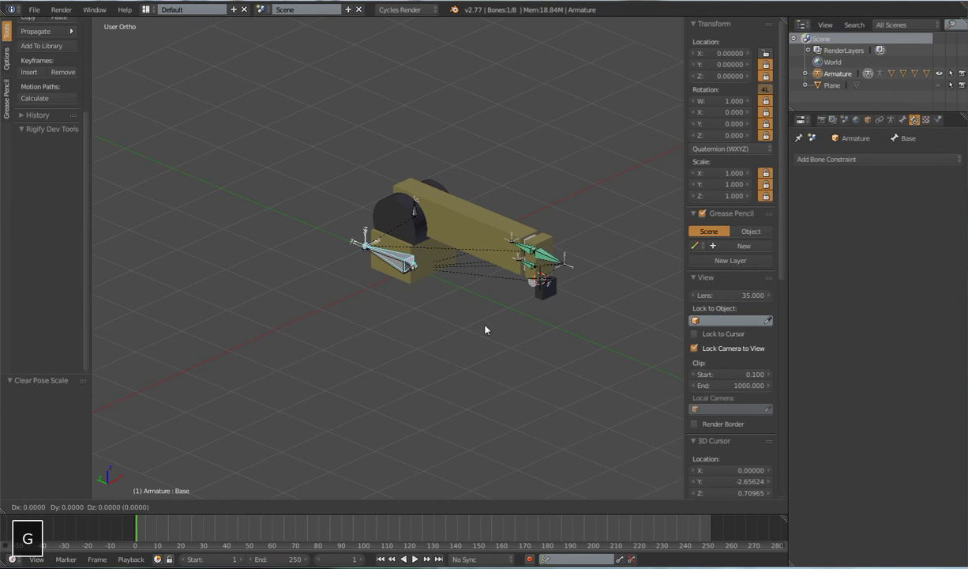
right_click(445, 340)
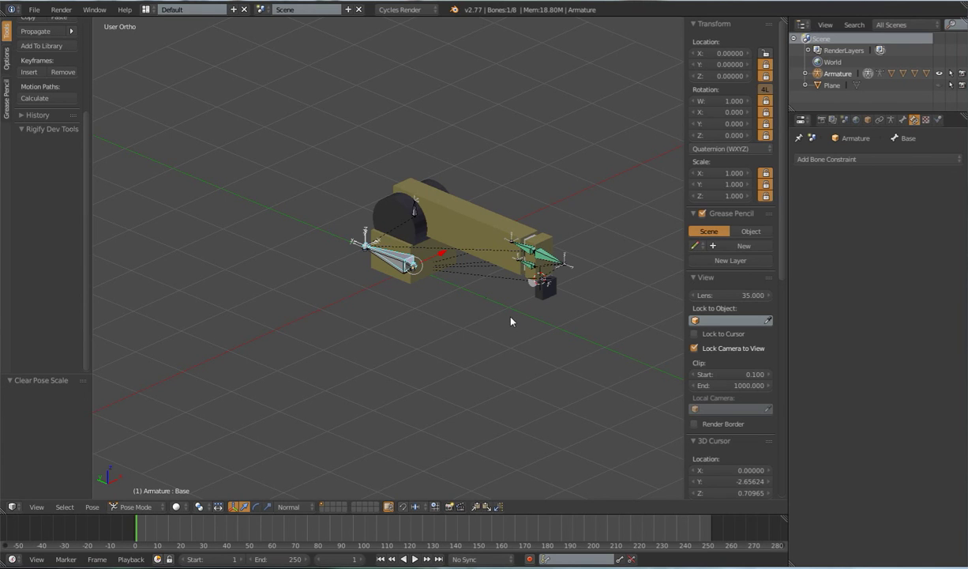
key("g")
key("x")
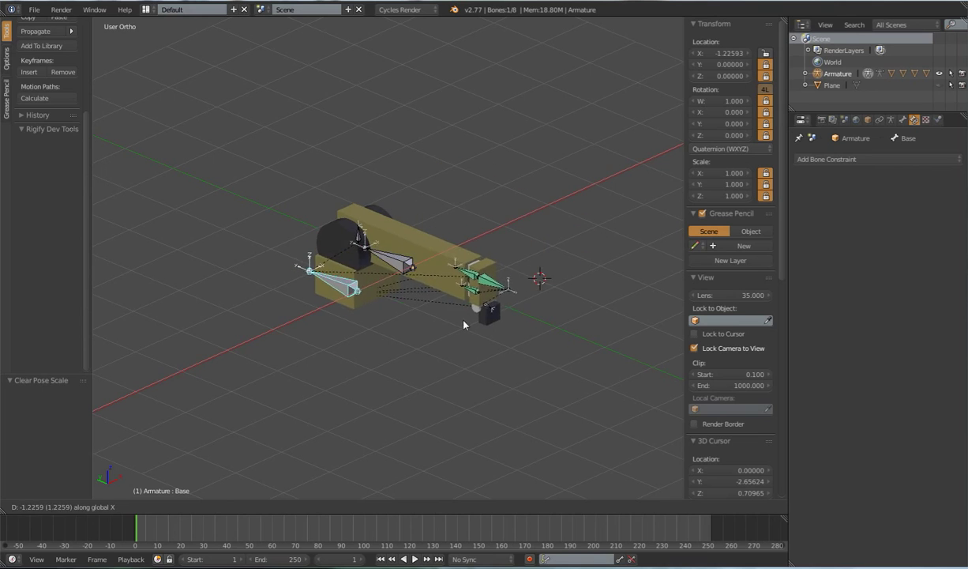
right_click(466, 325)
key("g")
left_click(416, 351)
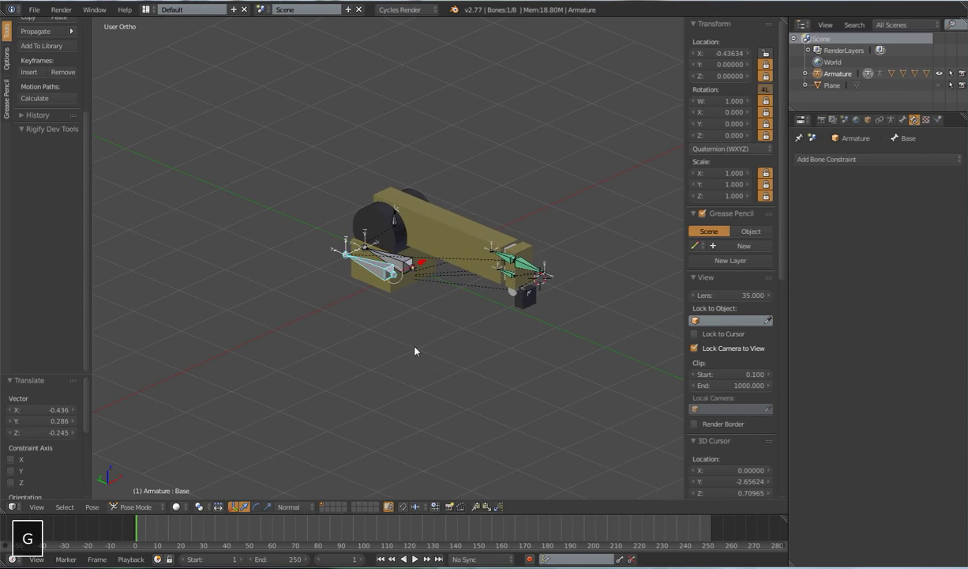
Select the IK Target bone and reposition it twice to test how the arm bends and stretches.
middle_click_drag(417, 350, 545, 286)
middle_click_drag(427, 325, 288, 357, "shift")
middle_click_drag(453, 313, 414, 347)
scroll(473, 292, "up", 4)
right_click(511, 236)
scroll(498, 316, "down", 4)
key("g")
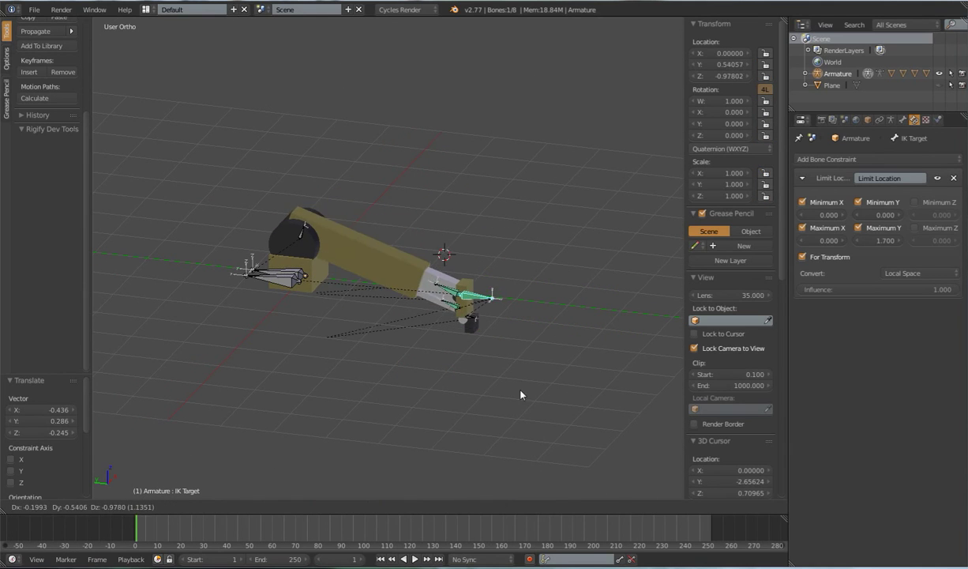
left_click(505, 337)
middle_click_drag(490, 324, 469, 294)
key("g")
left_click(419, 322)
Clear the rotation, location and scale of all bones to restore the rest pose.
key("a")
key("alt+r")
key("alt+g")
key("alt+s")
Select the Root bone and try moving it in the horizontal plane with Z locked, then cancel.
scroll(468, 304, "up", 7)
mouse_move(456, 334)
middle_mouse_down("shift")
mouse_move(443, 276)
mouse_move(422, 309)
mouse_move(443, 320)
middle_mouse_up("shift")
right_click(370, 265)
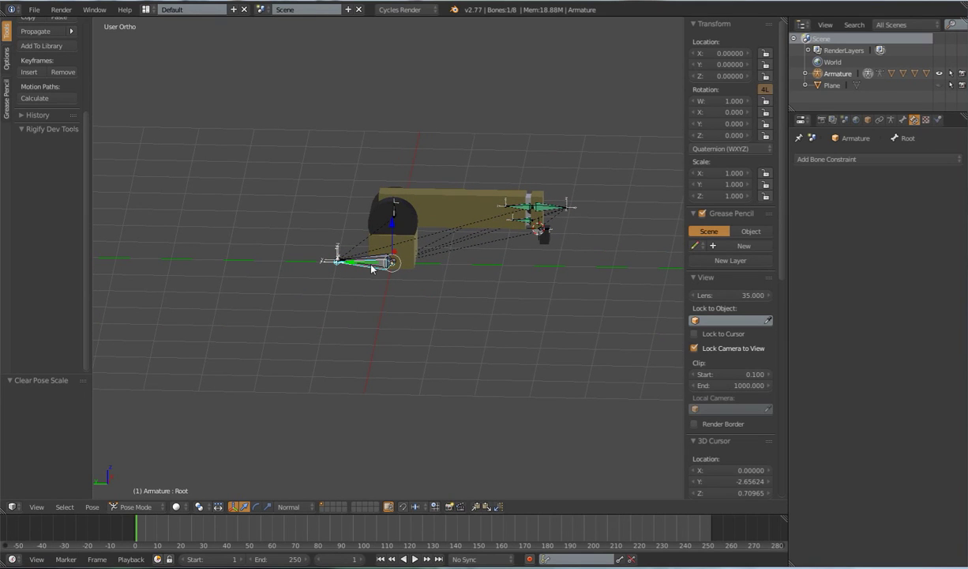
right_click(371, 268)
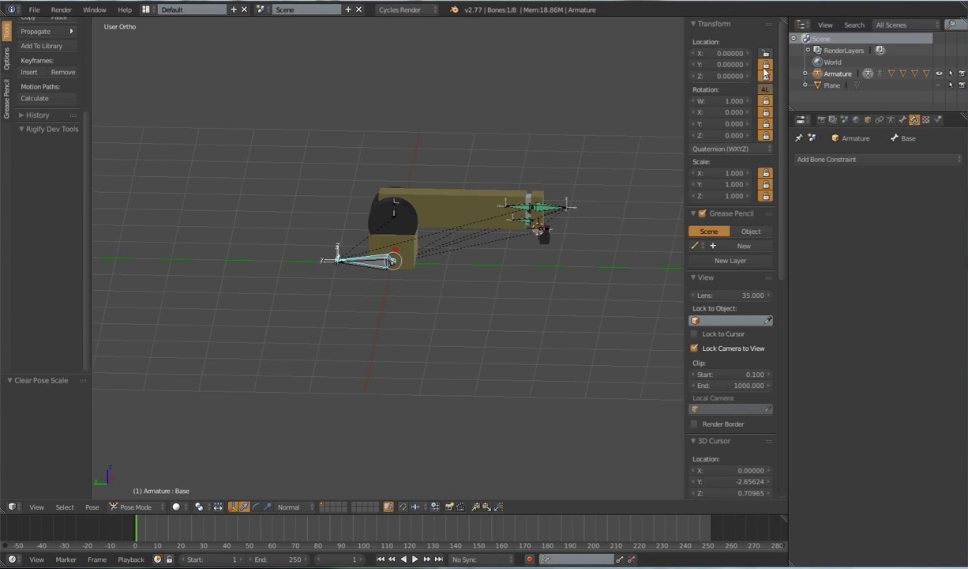
right_click(364, 269)
scroll(437, 285, "down", 7)
middle_click_drag(437, 285, 460, 255, "shift")
scroll(439, 310, "up", 7)
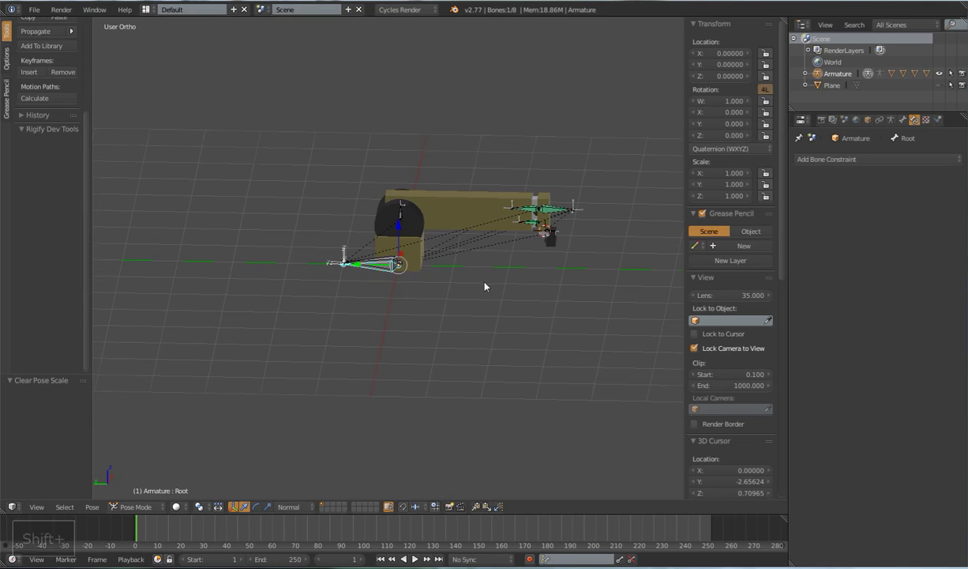
scroll(480, 295, "down", 3)
key("g")
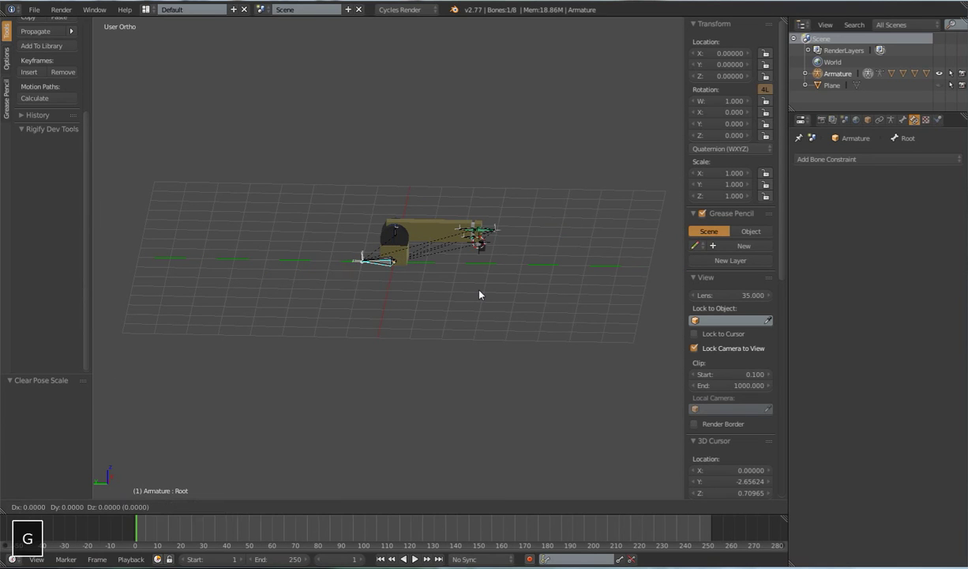
key("shift+z")
right_click(425, 276)
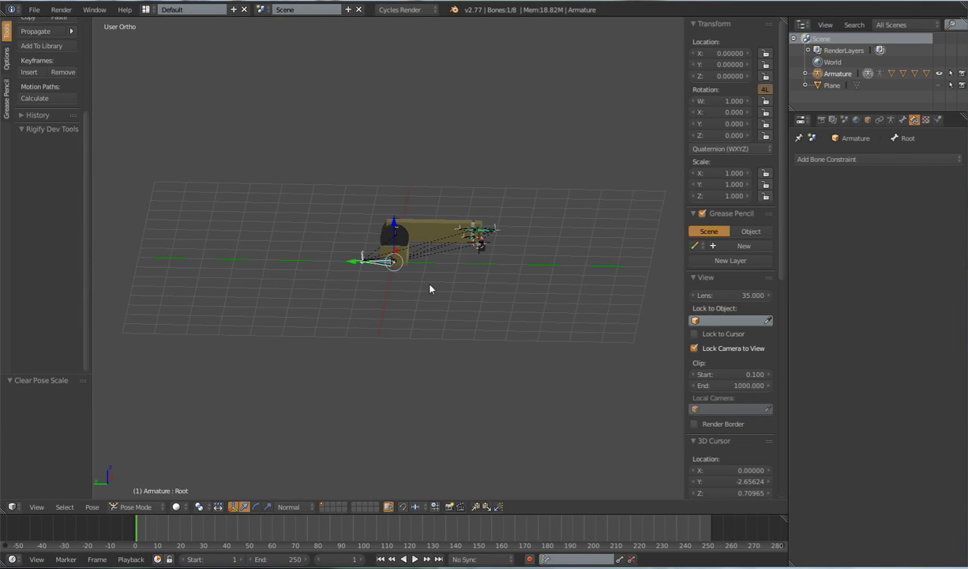
In Edit Mode, parent the Base bone to the Root bone with Keep Offset, then return to Pose Mode.
scroll(427, 284, "up", 5)
key("Tab")
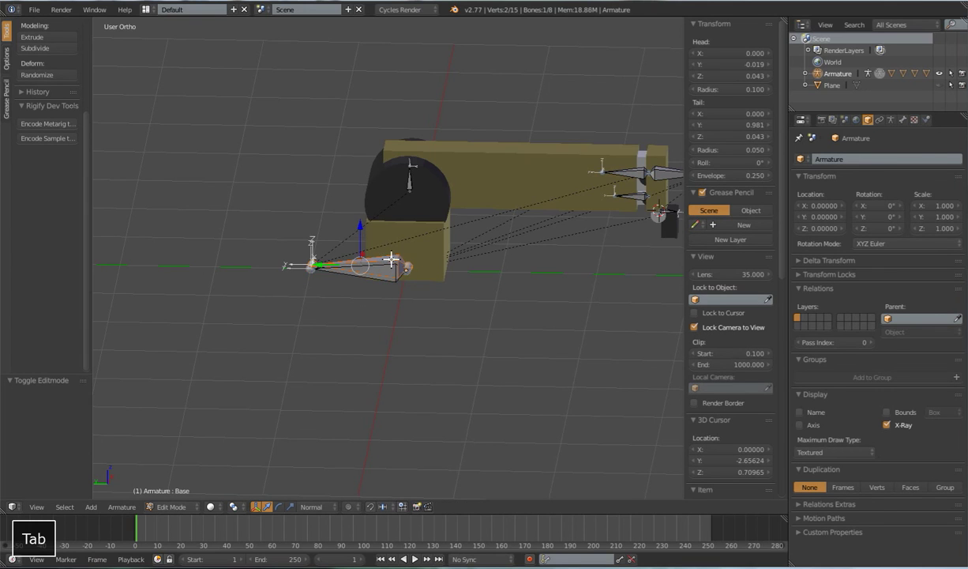
scroll(391, 261, "up", 5)
key("ctrl+p")
left_click(368, 276)
scroll(369, 283, "down", 6)
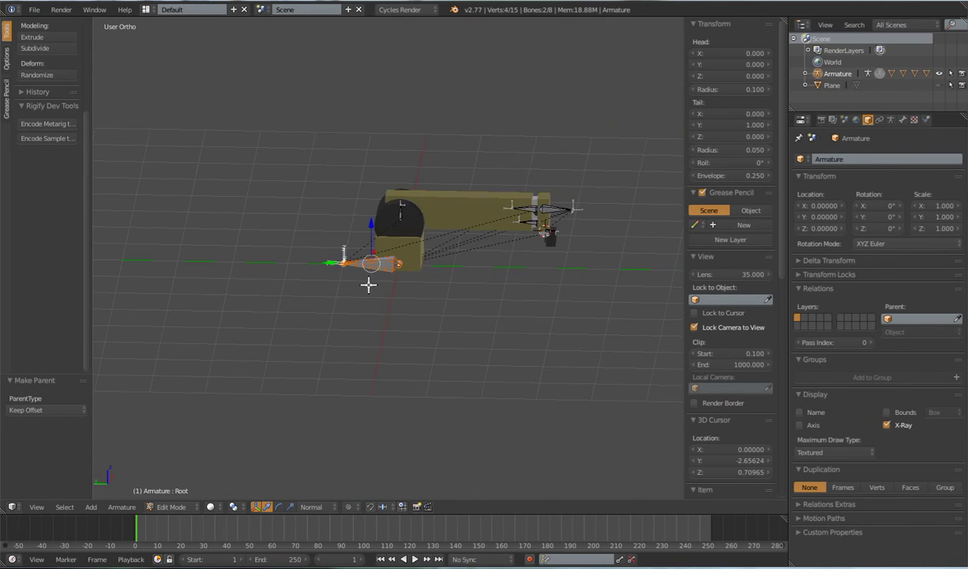
key("ctrl+Tab")
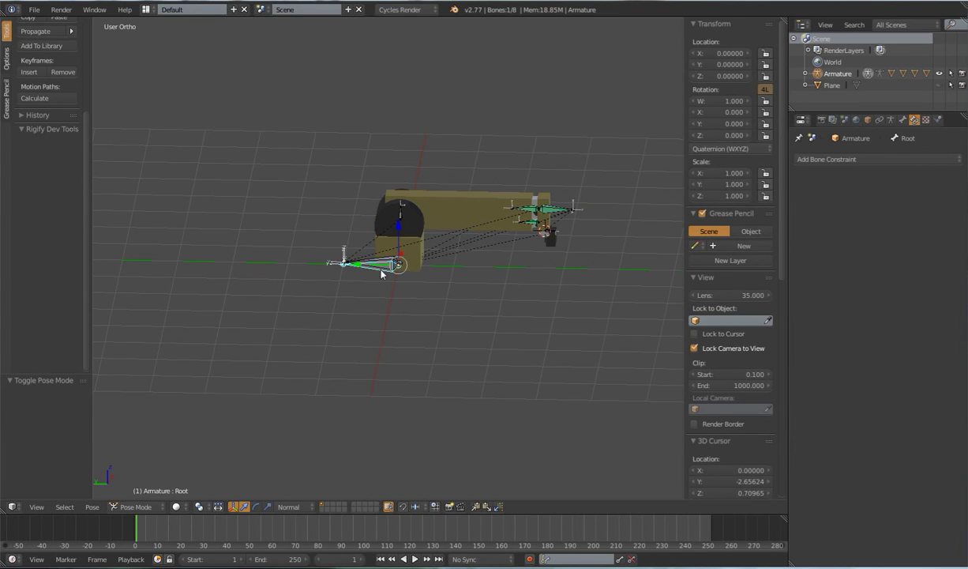
Move the Root bone about 6.08 along X and 4.24 along Y, keeping Z locked.
key("g")
key("Escape")
key("a")
key("a")
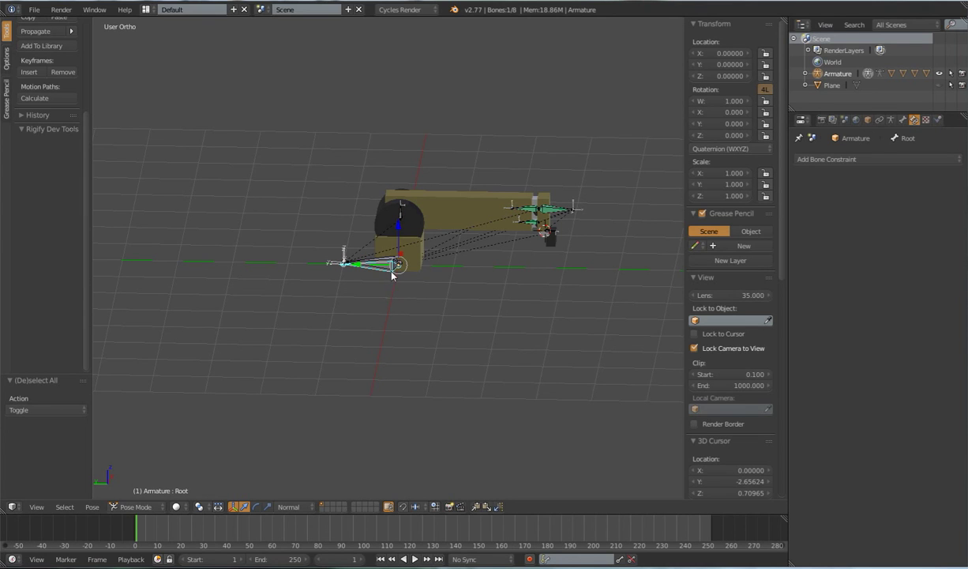
key("g")
key("shift+z")
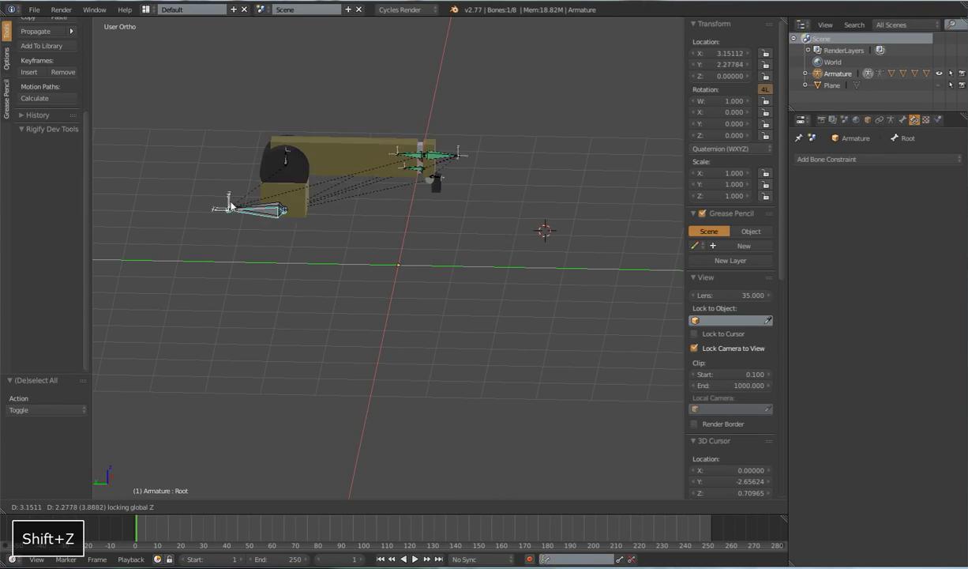
left_click(150, 162)
Rotate the Root bone about -116° around the global Z axis.
scroll(257, 221, "down", 3)
key("r")
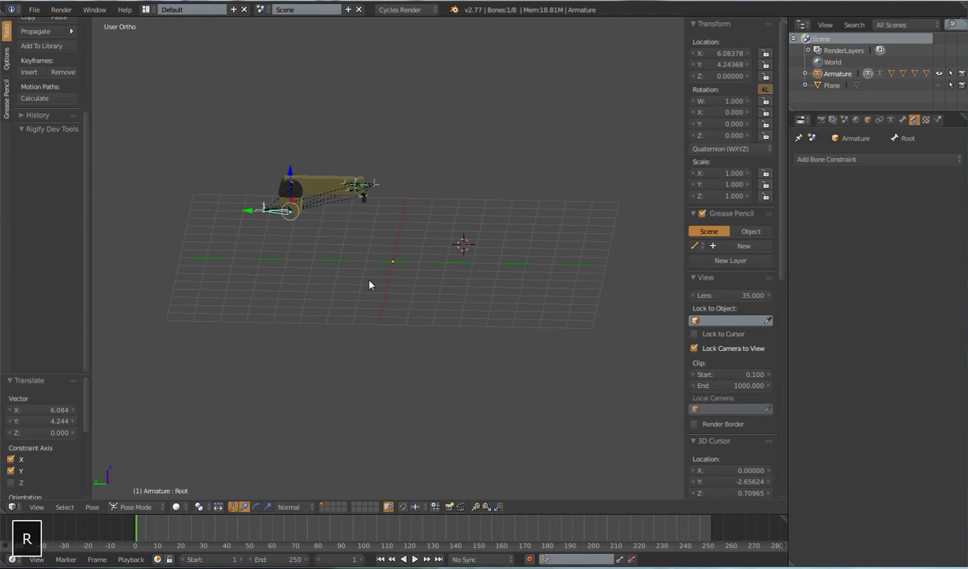
key("z")
left_click(171, 263)
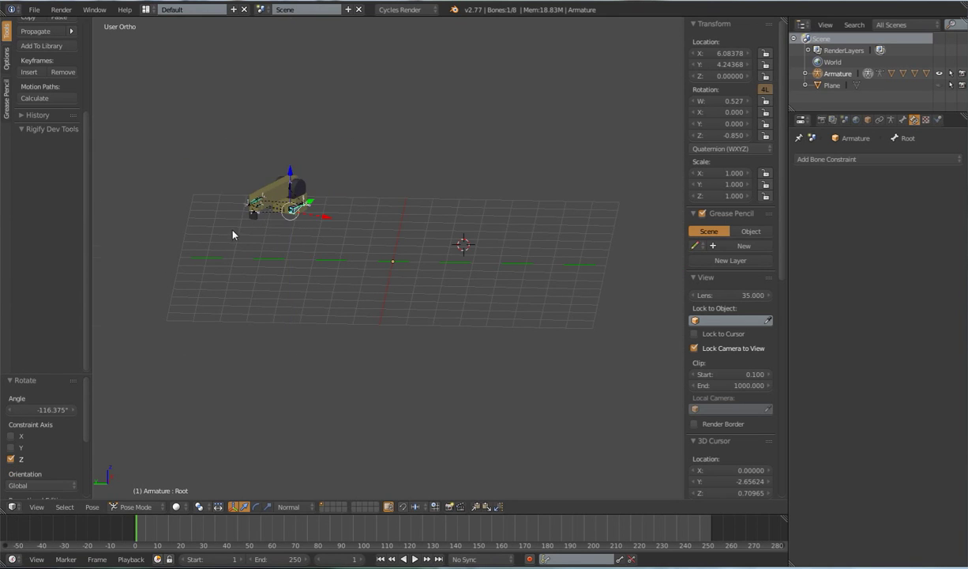
Select the IK Target bone and reposition it several times, ending at about 0.215 on Y and -0.002 on Z.
scroll(224, 219, "up", 6)
middle_click_drag(246, 249, 298, 293, "shift")
right_click(206, 237)
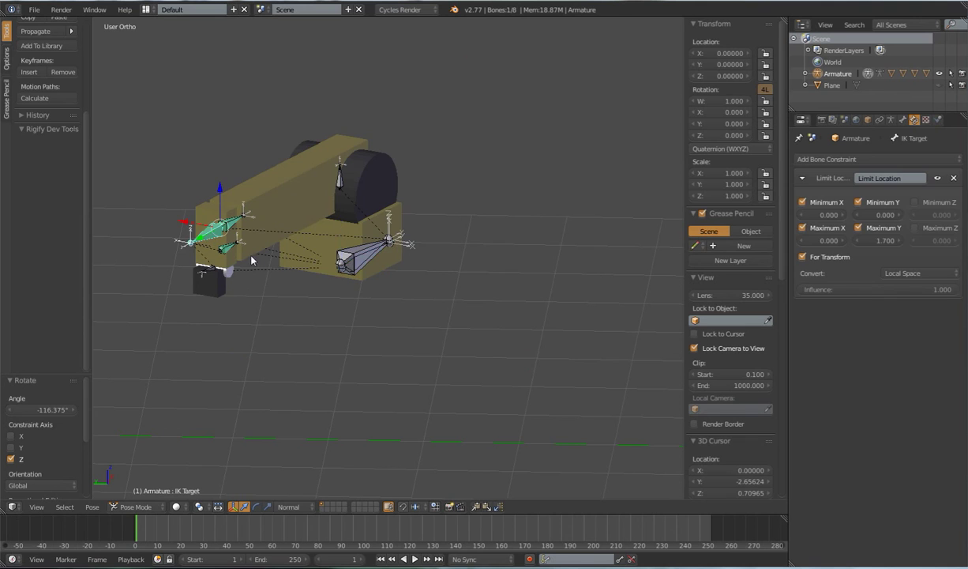
scroll(245, 269, "down", 4)
key("g")
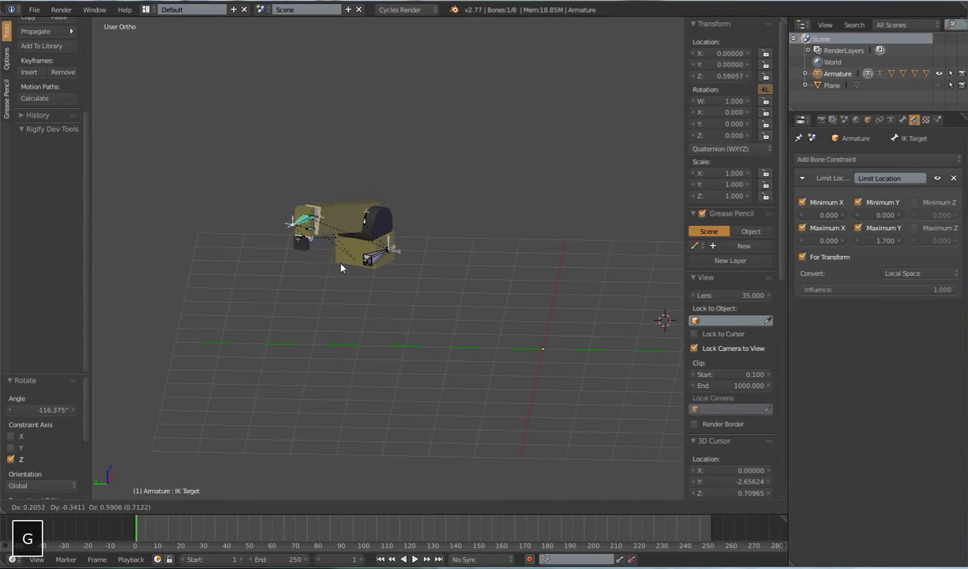
left_click(280, 262)
middle_click_drag(286, 294, 413, 257)
key("g")
left_click(449, 245)
key("g")
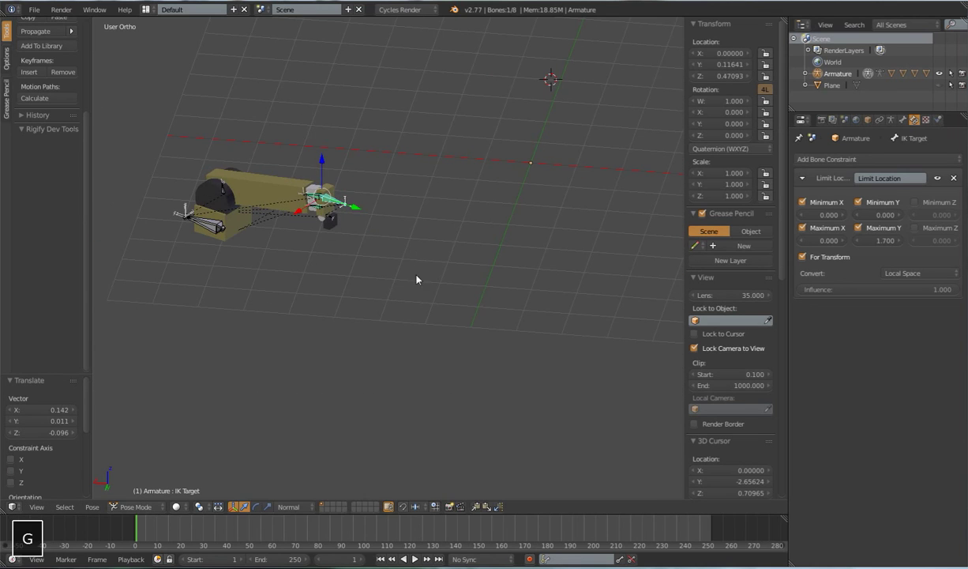
left_click(415, 293)
Try moving the IK Target bone along its X axis and then freely to test its limits.
key("g")
key("x")
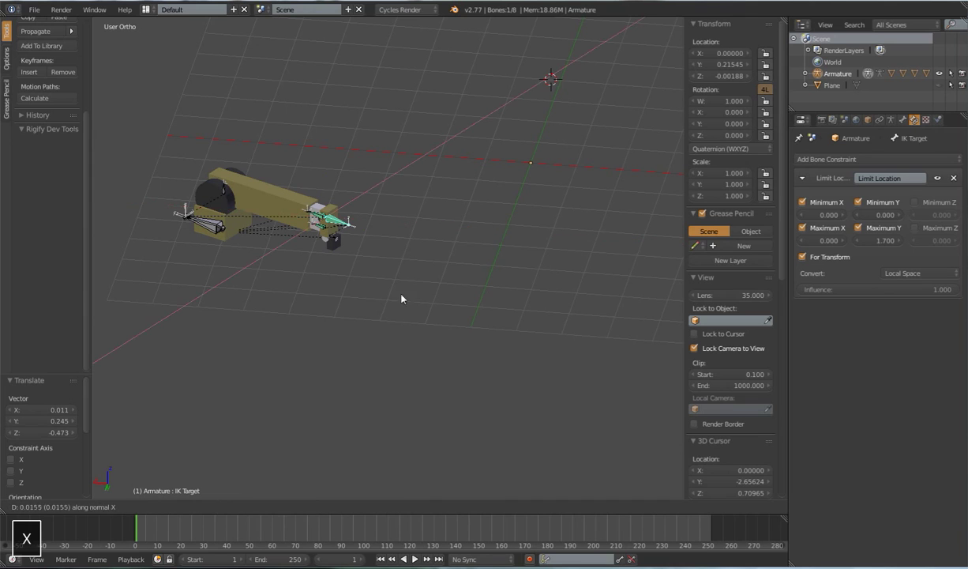
left_click(378, 273)
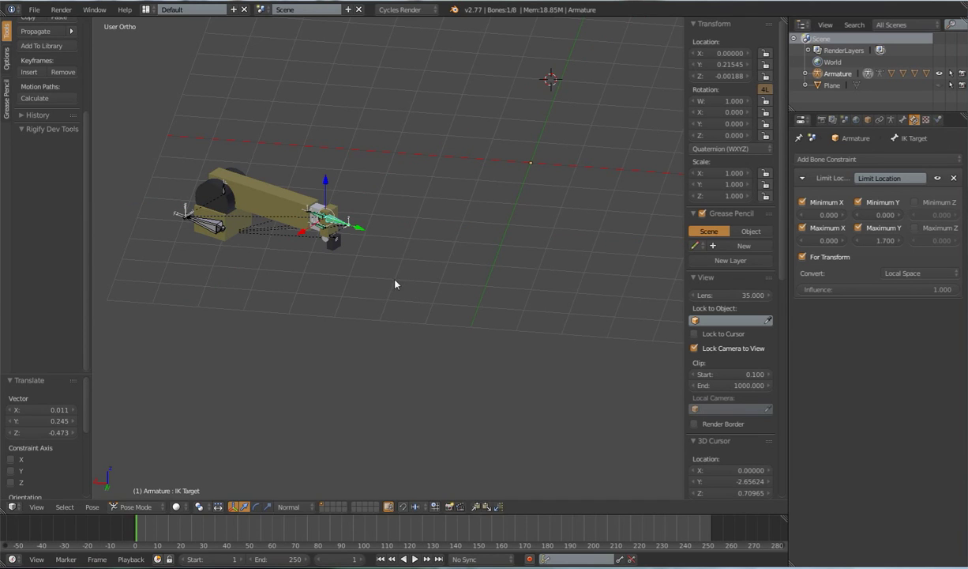
key("g")
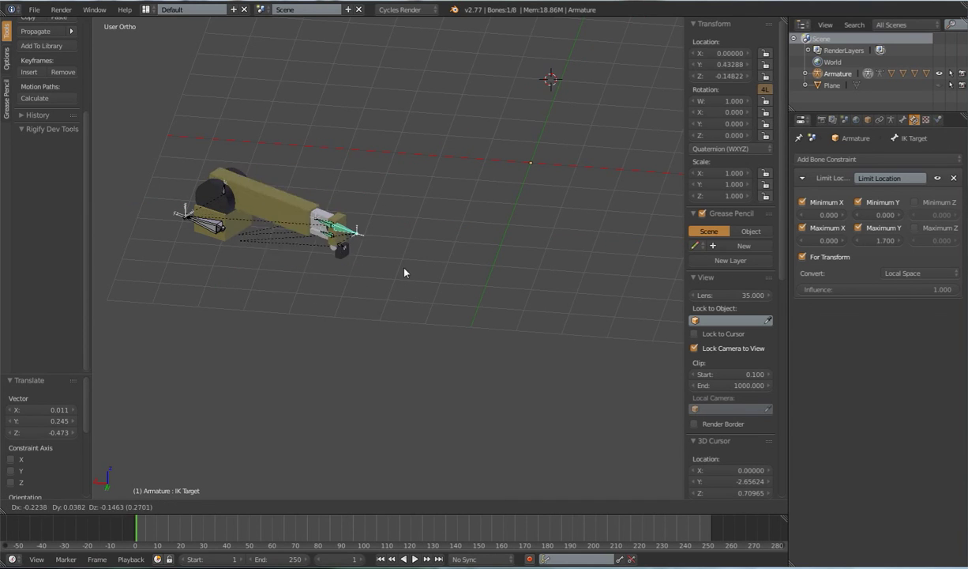
left_click(387, 279)
Move the Root bone to about 6.23 on X, 1.84 on Y and 2.85 on Z, and scale it to about 3.906.
middle_click_drag(316, 261, 257, 283)
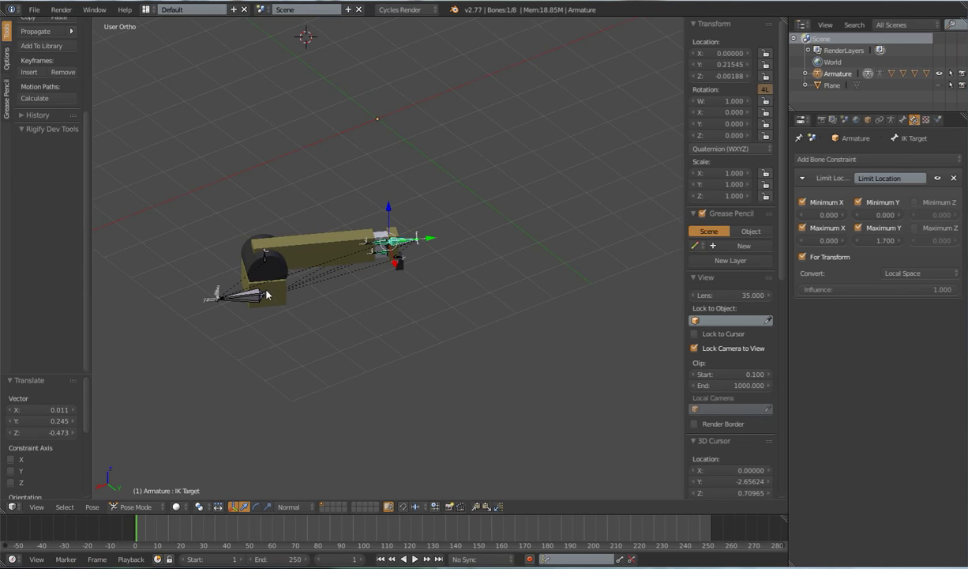
right_click(242, 305)
key("g")
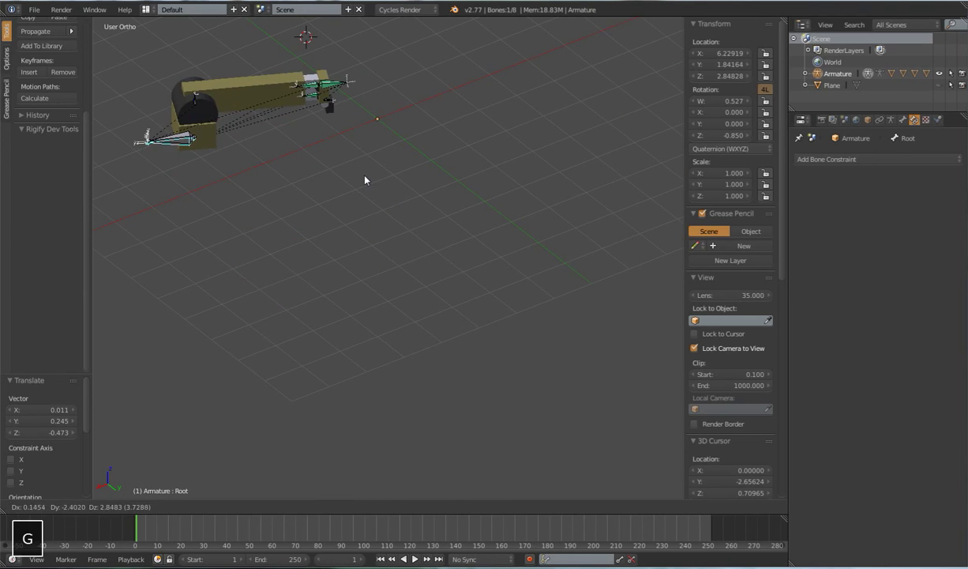
left_click(352, 170)
middle_click_drag(391, 145, 418, 330, "shift")
scroll(395, 308, "down", 4)
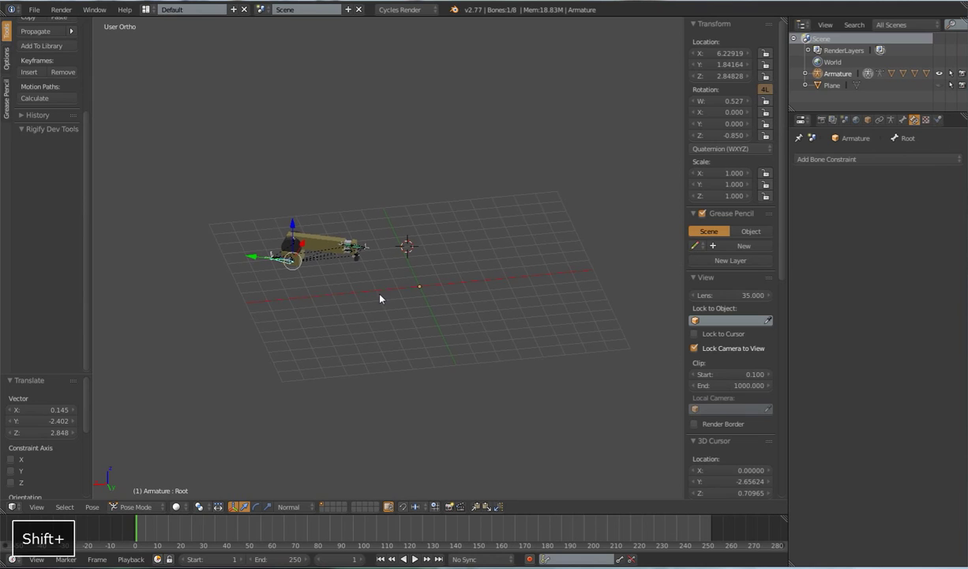
key("s")
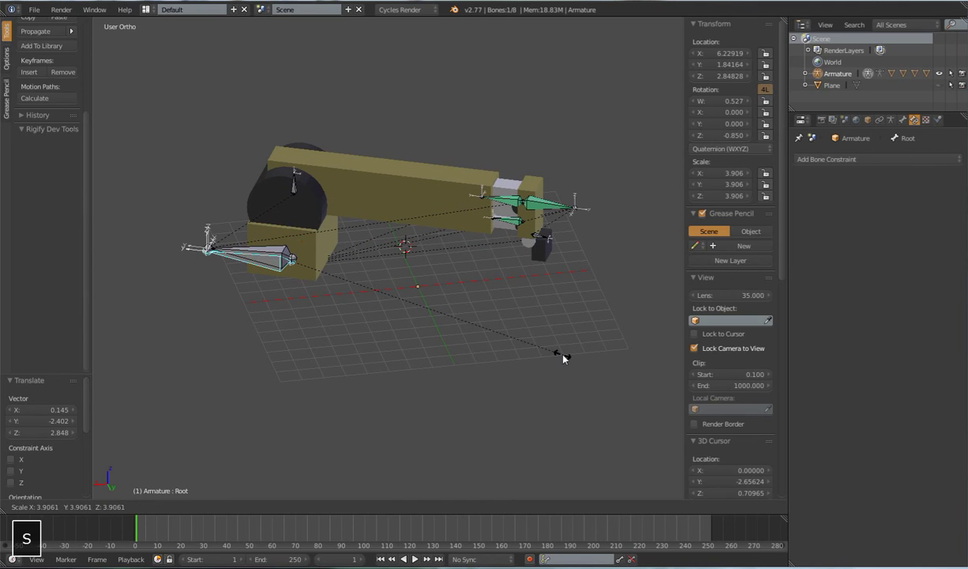
left_click(557, 351)
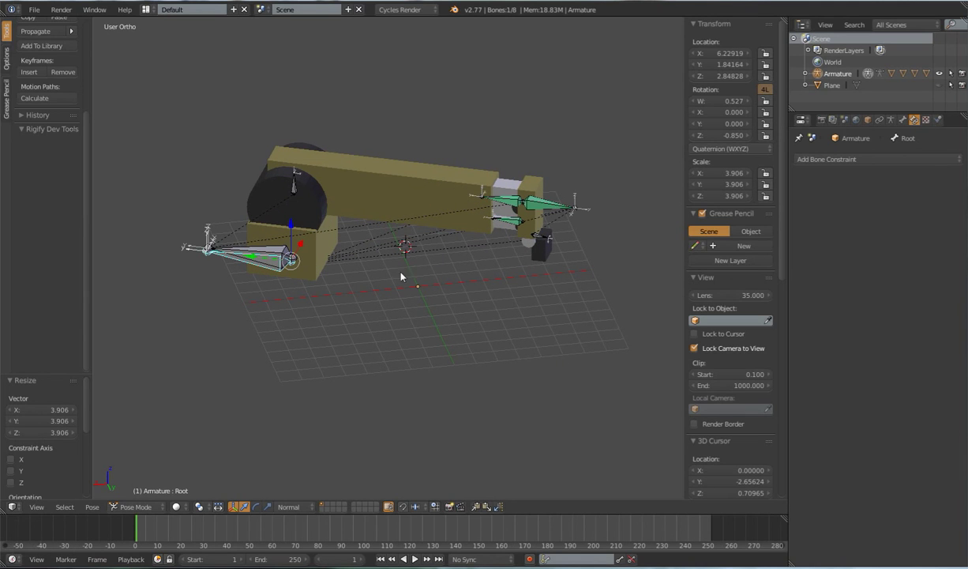
Select the IK Target bone and move it to test the scaled arm, ending at about 0.566 on Z.
right_click(542, 205)
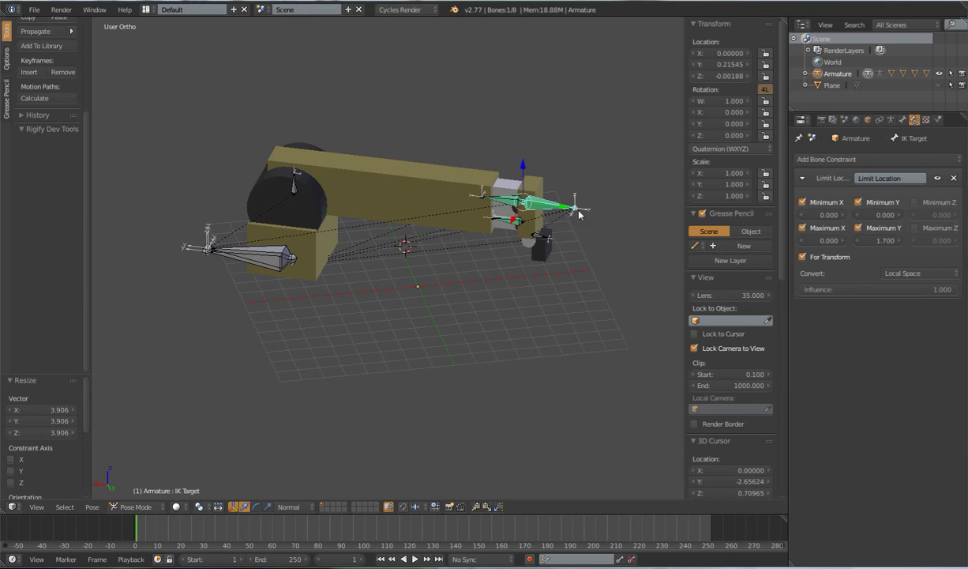
key("g")
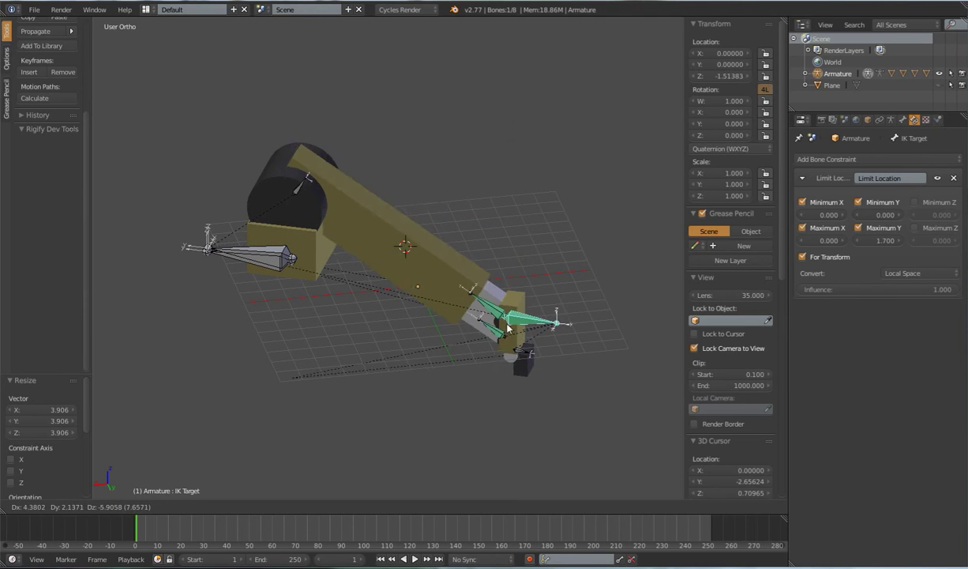
left_click(544, 180)
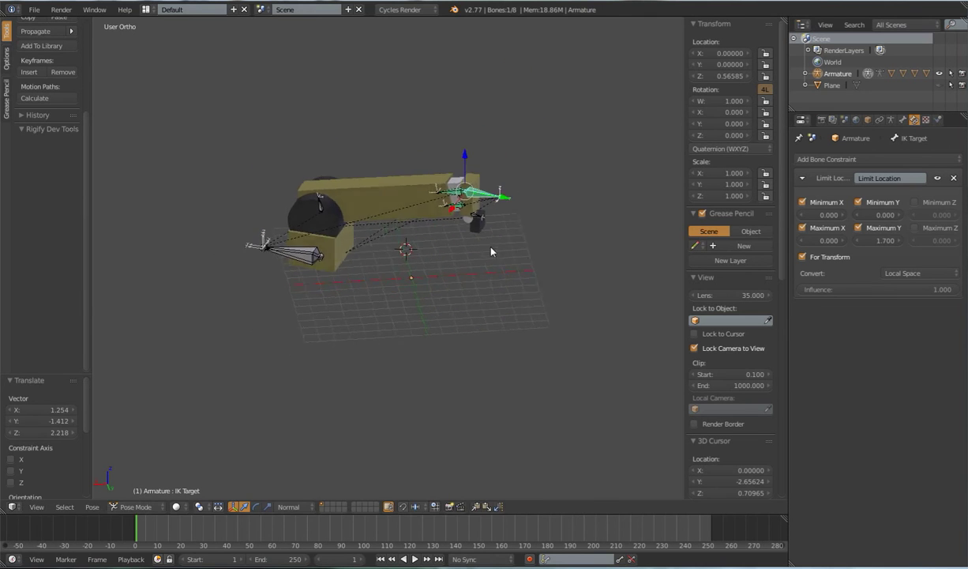
Select all bones and clear their pose location, rotation and scale.
key("a")
key("alt+g")
key("alt+s")
middle_click_drag(505, 283, 417, 369)
scroll(454, 269, "up", 4)
mouse_move(451, 322)
middle_mouse_down()
mouse_move(409, 324)
mouse_move(443, 322)
middle_mouse_up()
scroll(443, 322, "up", 2)
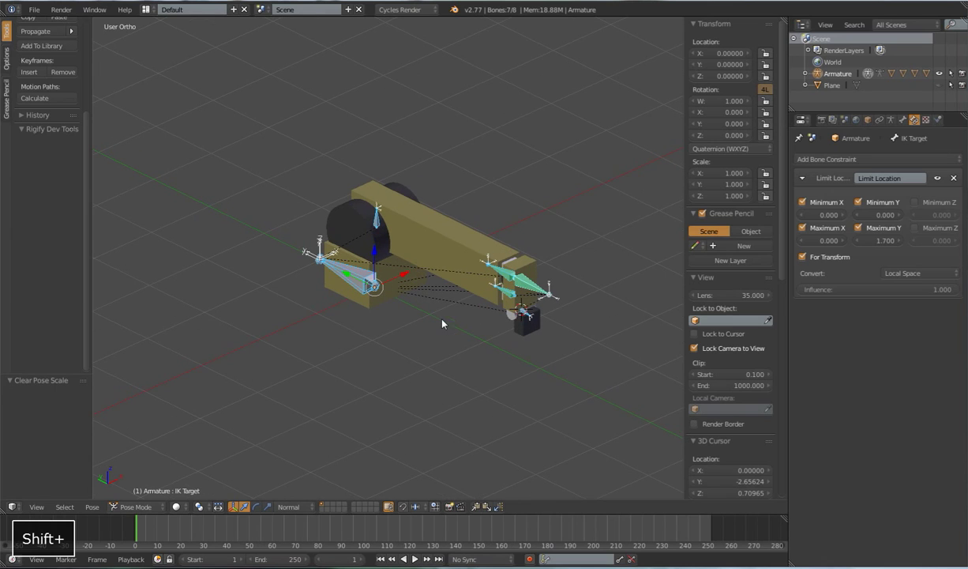
Select the Root bone and scale it by about 0.234 and again by about 9.842, to a scale of 2.299.
right_click(345, 276)
scroll(345, 277, "down", 3)
middle_click_drag(345, 277, 391, 323)
scroll(463, 318, "up", 2)
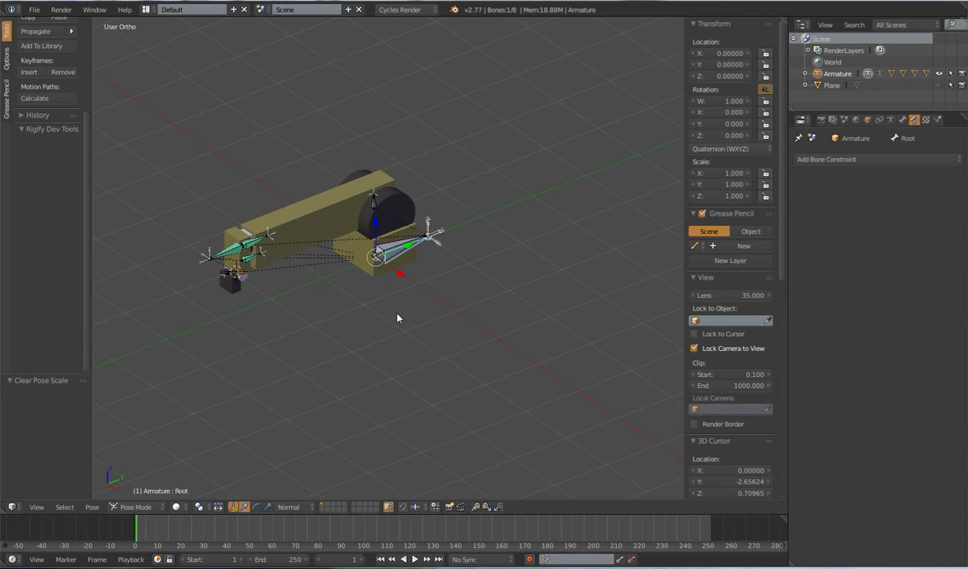
scroll(398, 319, "down", 3)
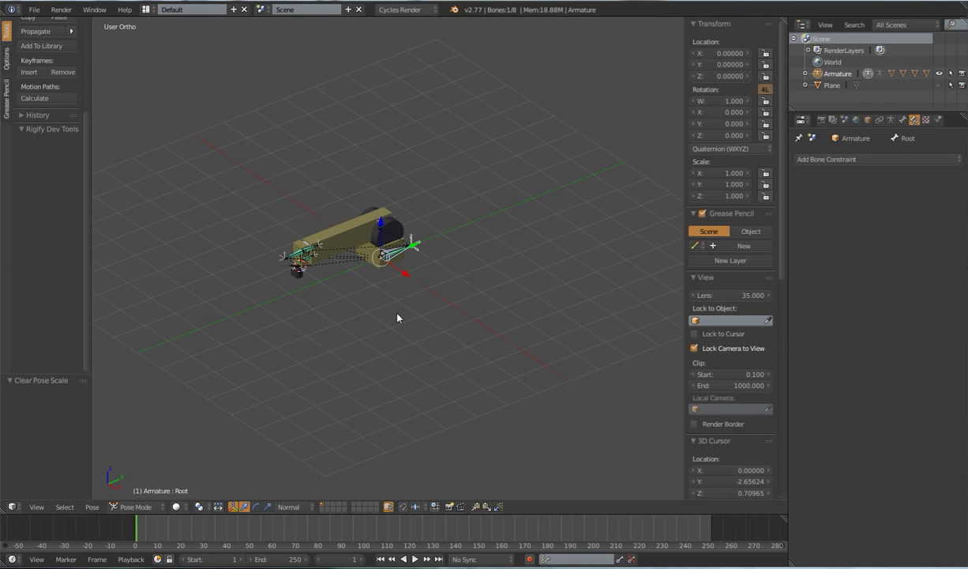
scroll(372, 316, "down", 2)
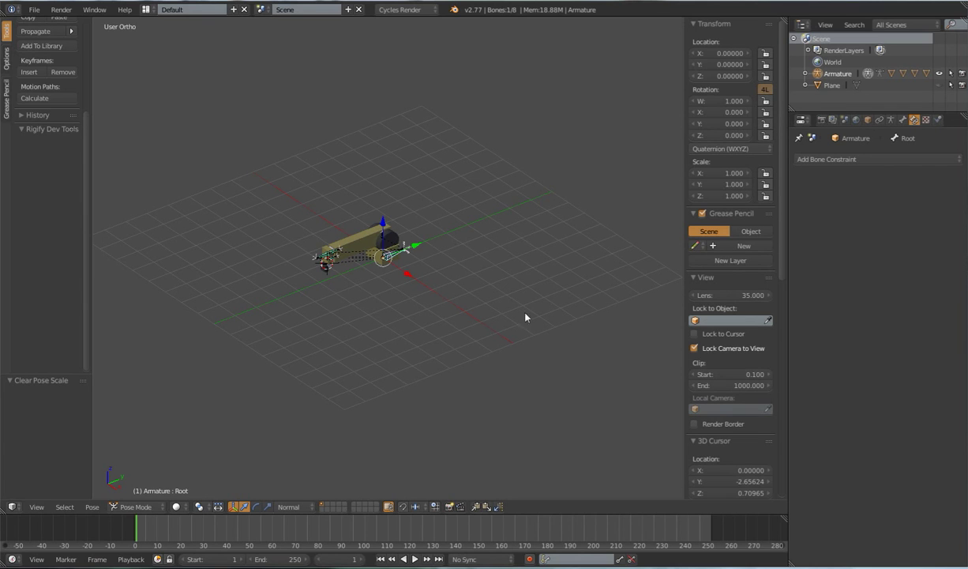
key("s")
left_click(417, 281)
key("s")
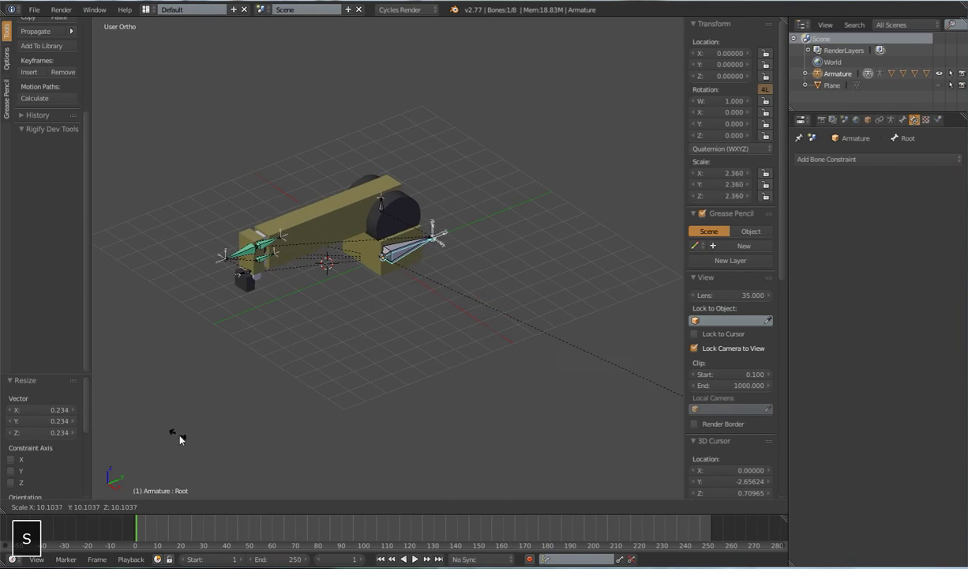
left_click(166, 412)
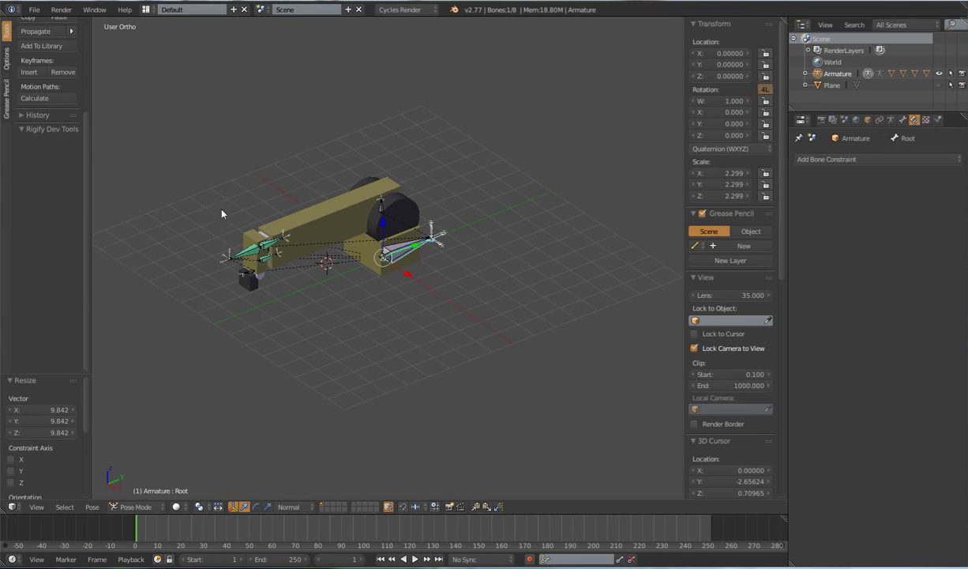
Select the Root, Base, Pad and IK Target bones together and hide them.
middle_click_drag(356, 235, 461, 279)
scroll(458, 340, "up", 7)
scroll(251, 355, "down", 4)
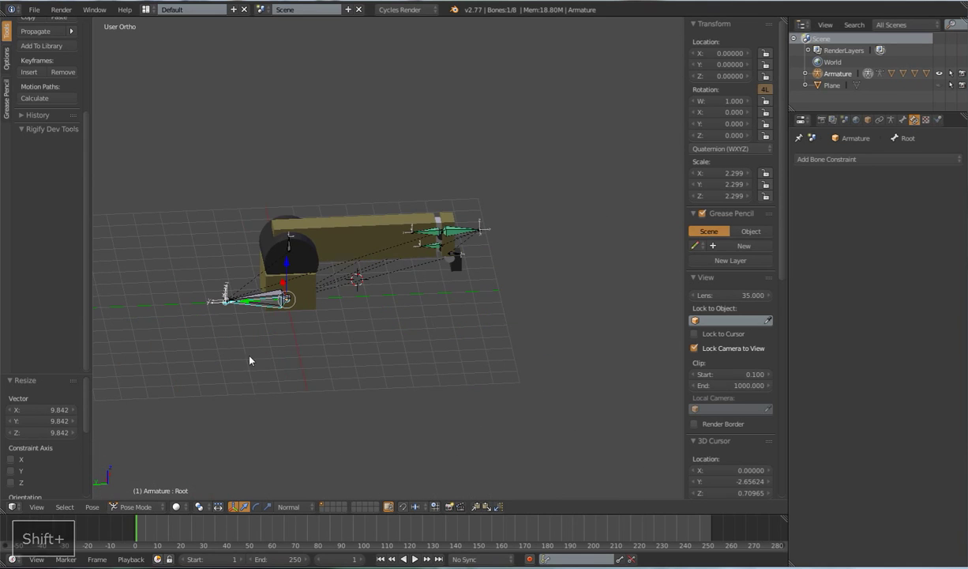
right_click(264, 297, "shift")
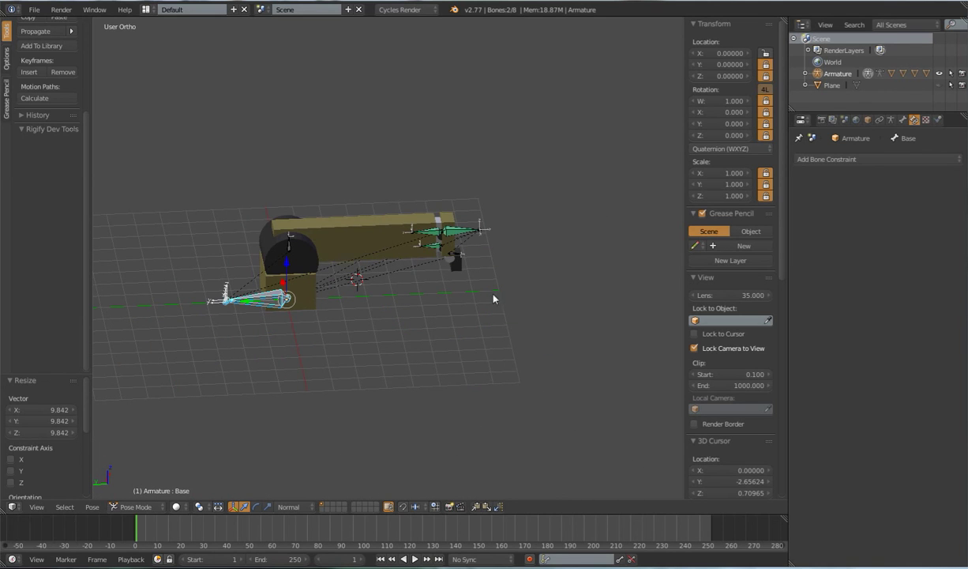
scroll(474, 282, "up", 5)
right_click(392, 255, "shift")
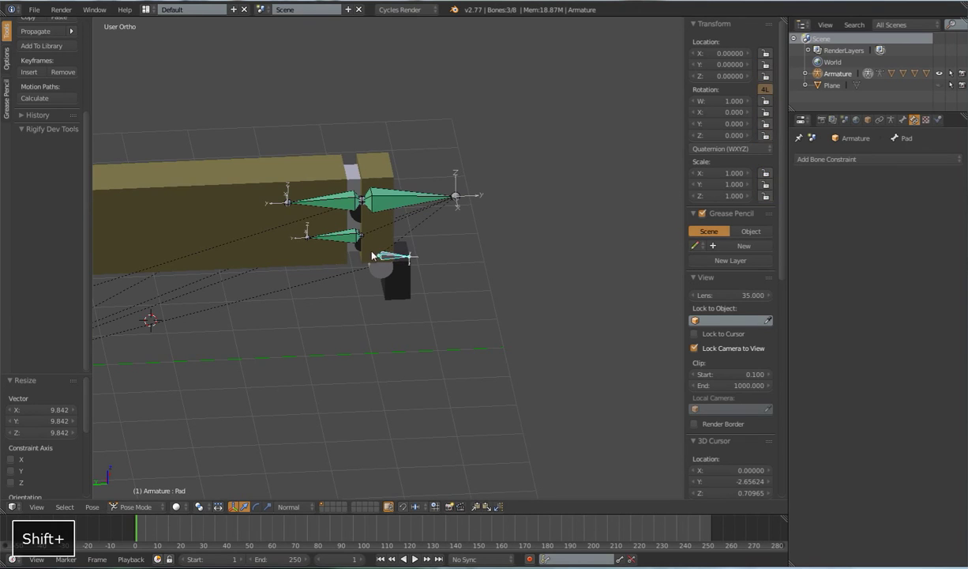
right_click(454, 197, "shift")
scroll(412, 212, "down", 5)
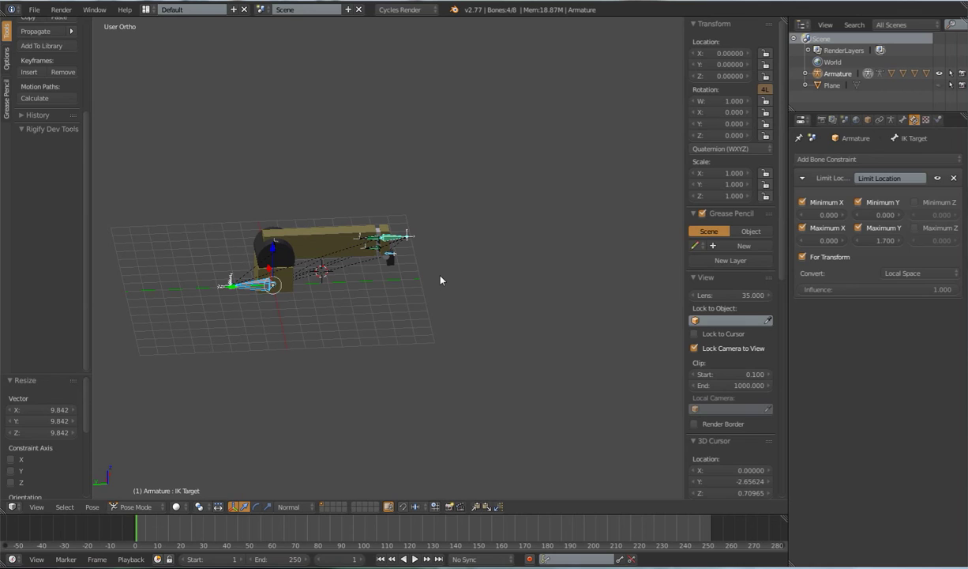
key("h")
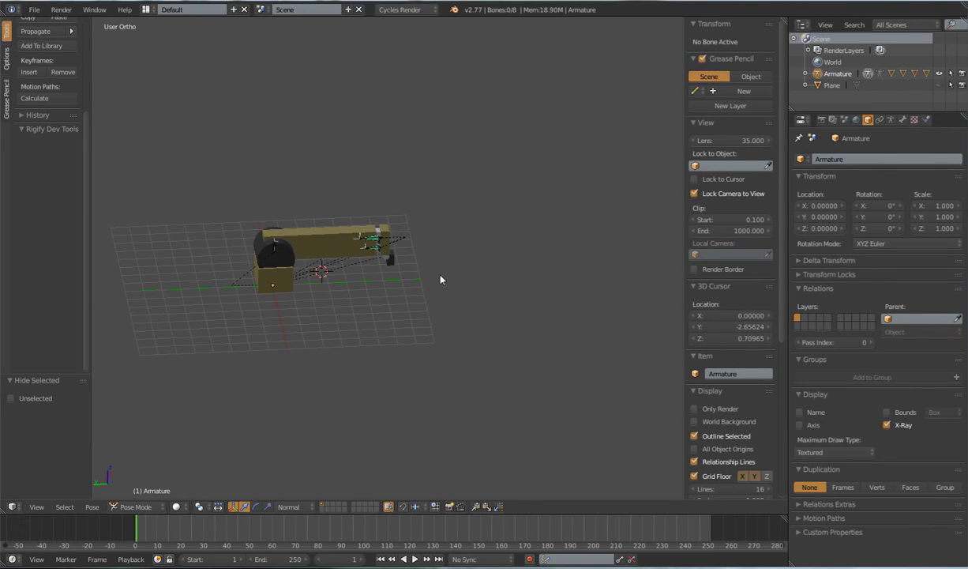
Move all bones still visible to the second armature layer, check that layer, and return to showing only the first.
key("a")
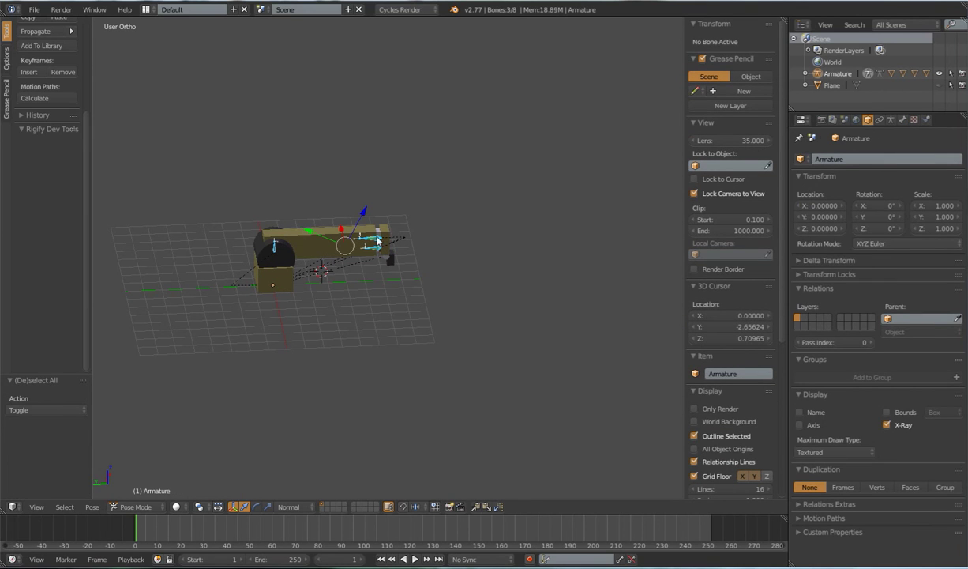
left_click(892, 120)
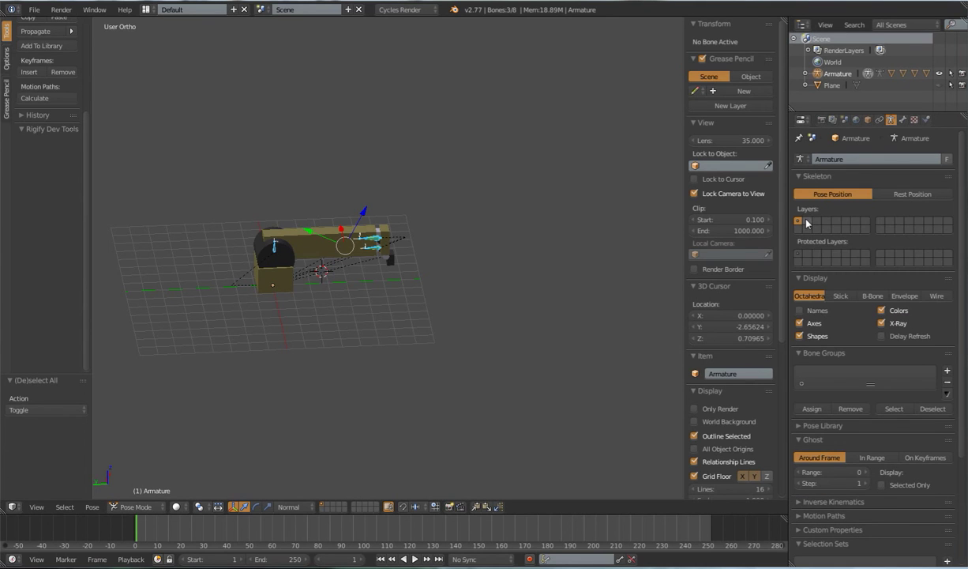
key("m")
left_click(556, 278)
left_click(806, 222)
left_click(799, 222)
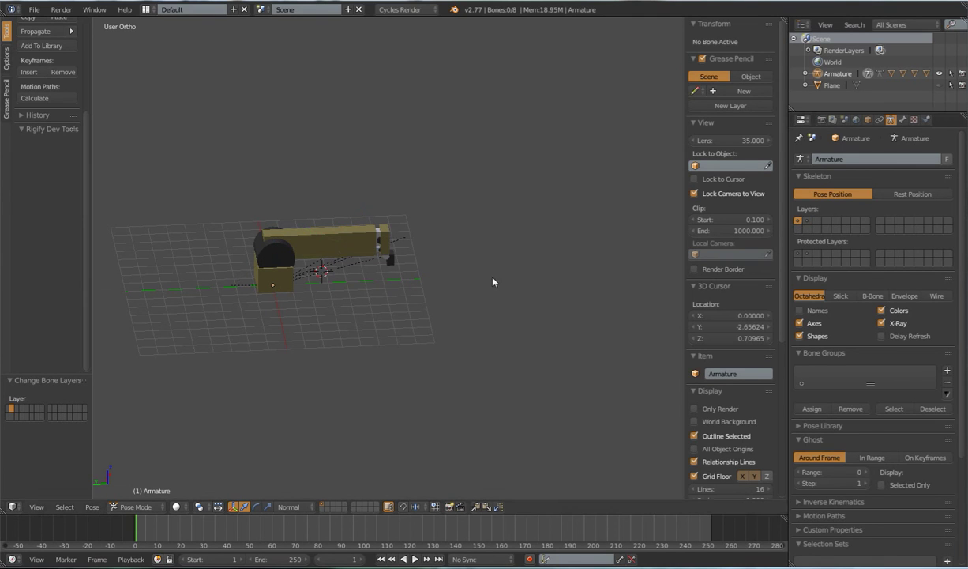
Reveal the hidden bones and move the large MCH.IK.002 bone to the second armature layer.
key("alt+h")
scroll(427, 278, "up", 5)
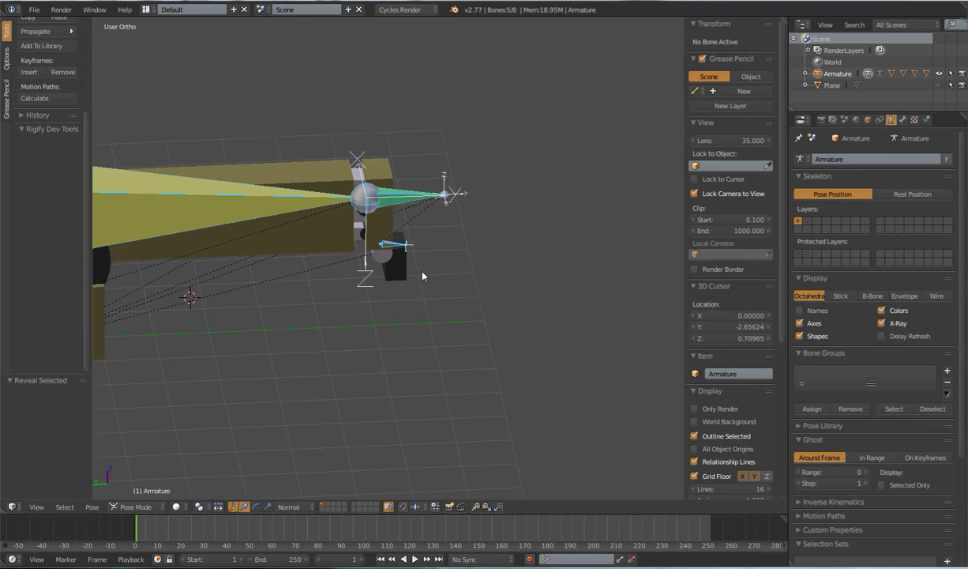
scroll(419, 273, "down", 3)
right_click(308, 229)
key("m")
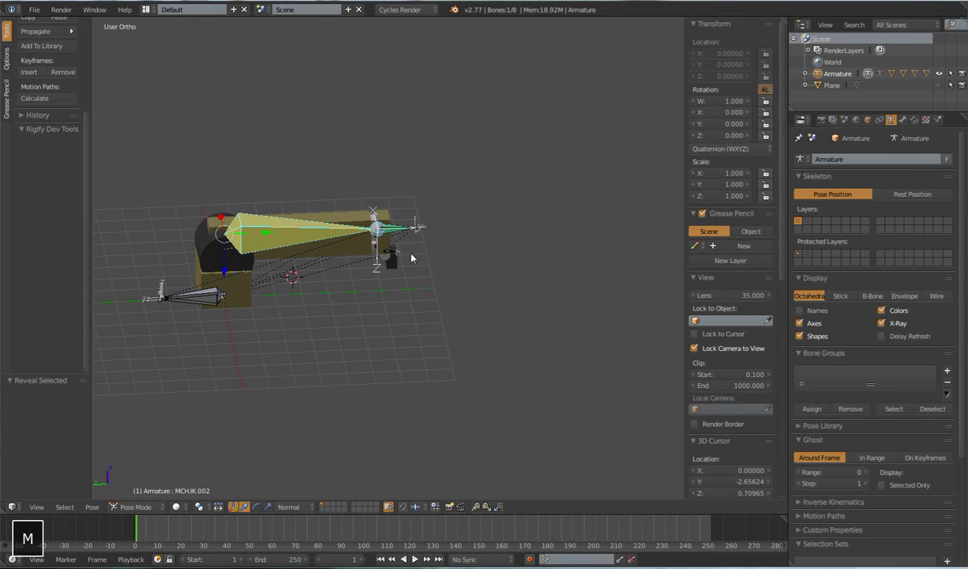
left_click(505, 274)
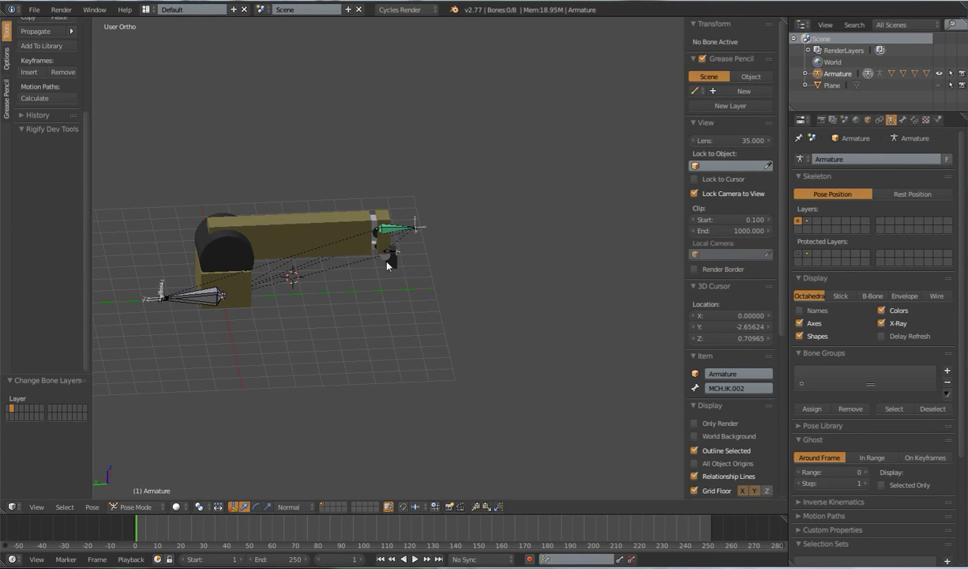
Move the IK Target bone to about 0.437 on Y and 0.089 on Z, and try rotating it.
scroll(392, 261, "up", 2)
right_click(397, 215)
key("g")
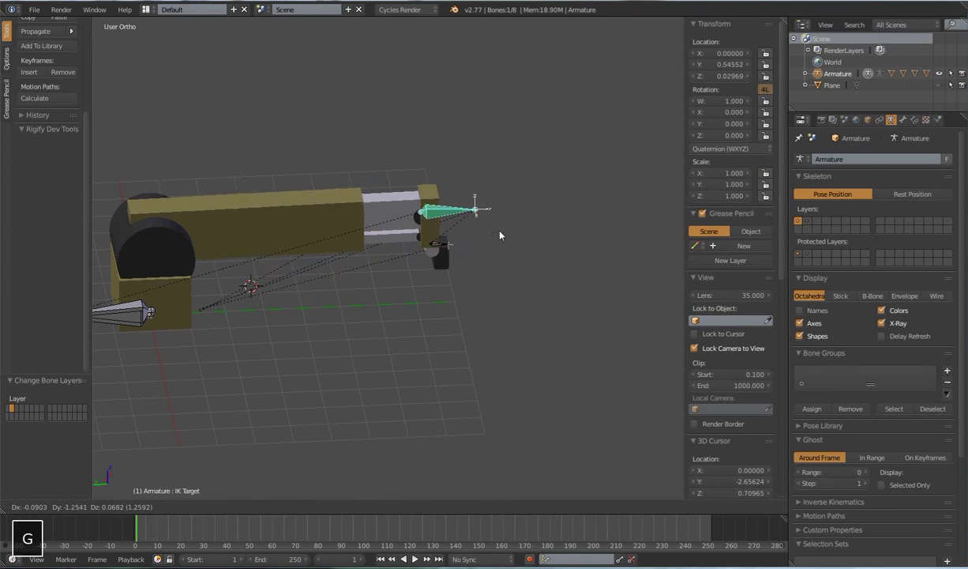
left_click(438, 229)
key("g")
left_click(523, 273)
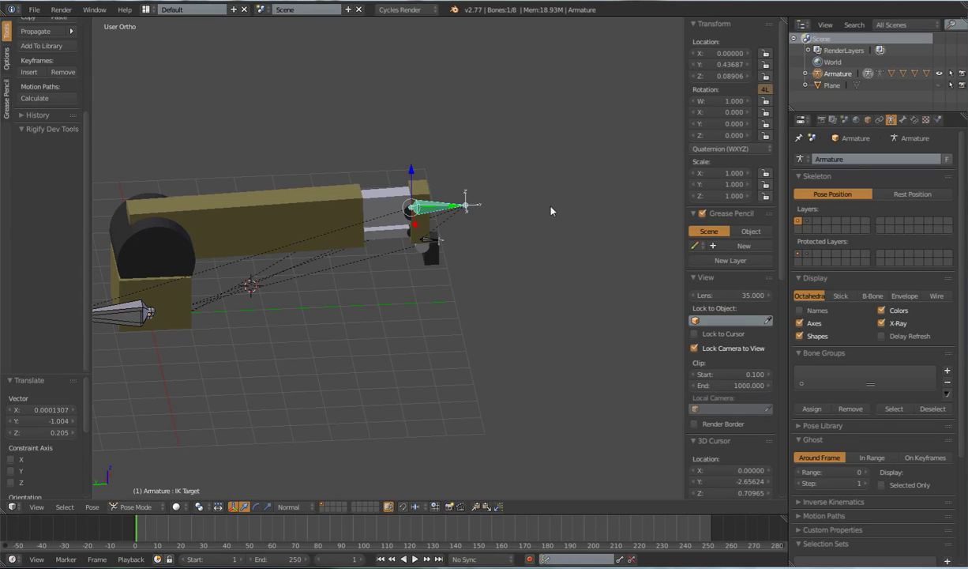
key("r")
right_click(536, 223)
Select the Pad bone, try moving it, and lock its X, Y and Z location.
right_click(431, 241)
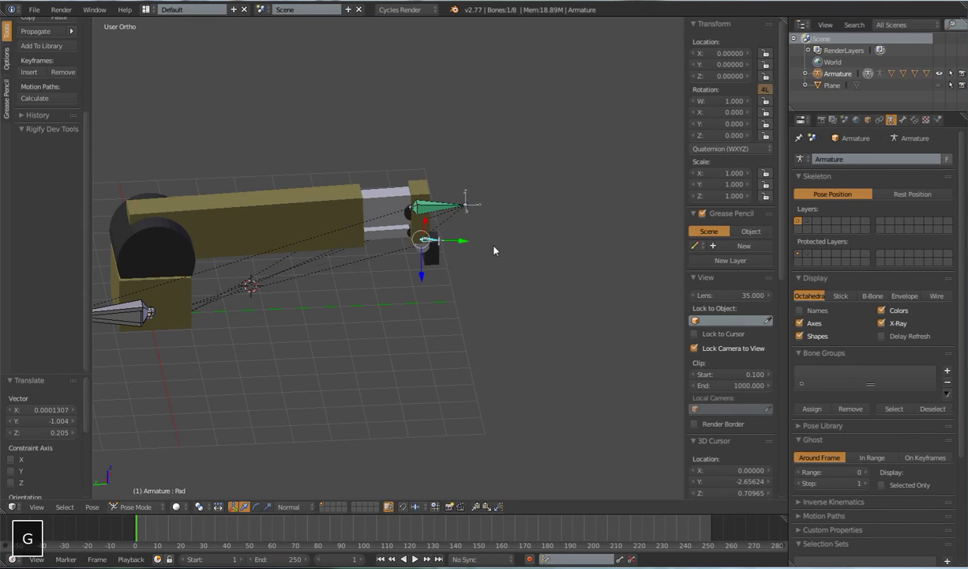
key("g")
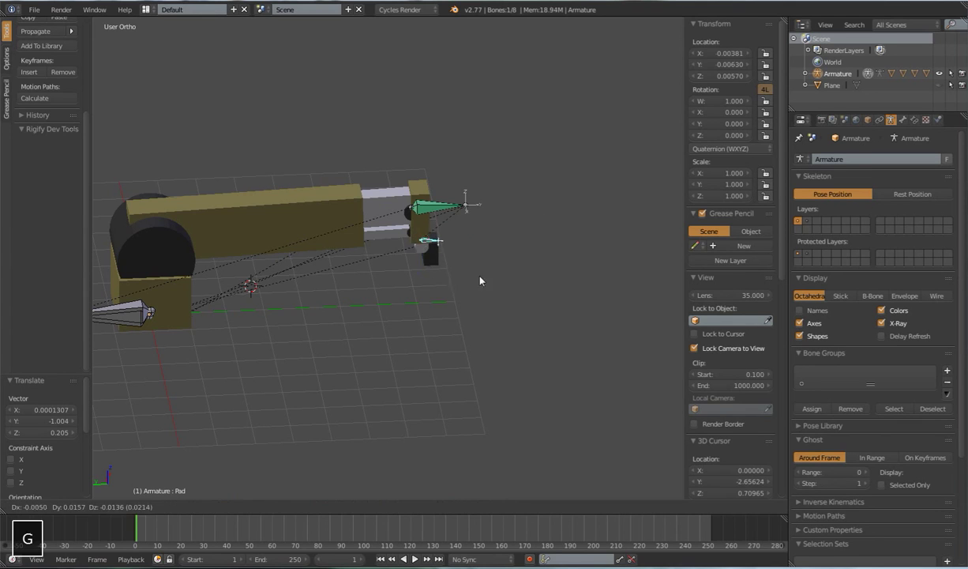
right_click(474, 268)
left_click_drag(766, 52, 765, 76)
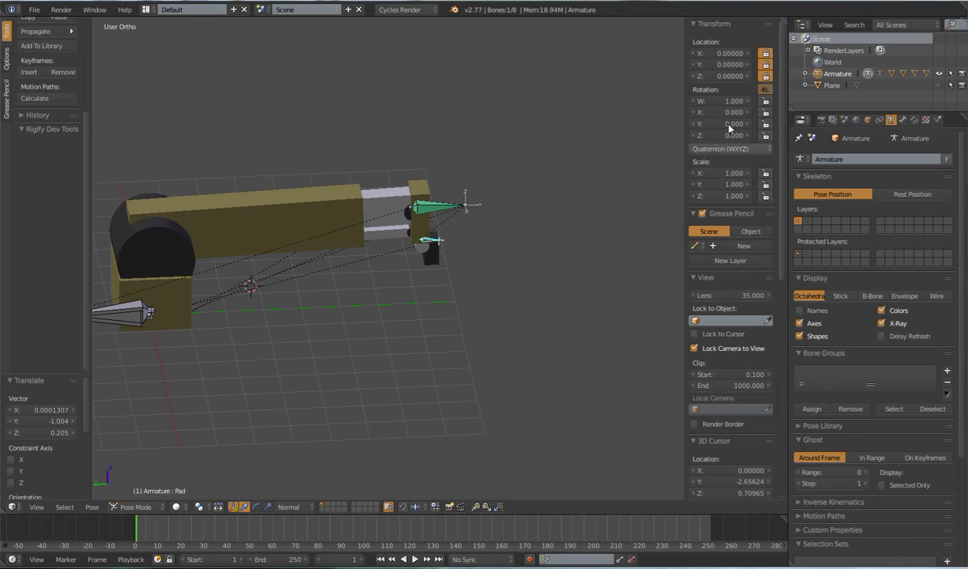
Switch the Pad bone's rotation mode to XYZ Euler and lock its Y and Z rotation.
left_click(719, 149)
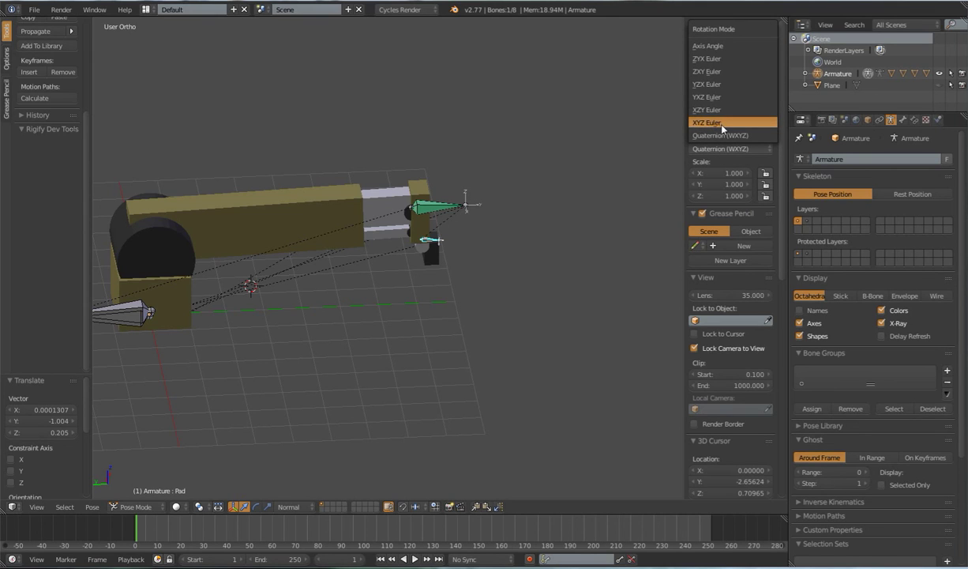
left_click(703, 121)
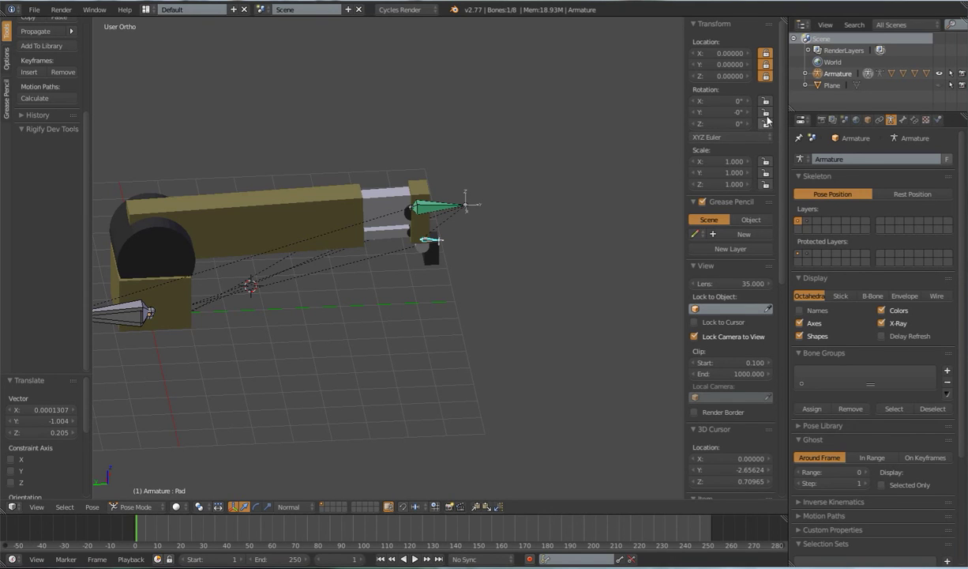
left_click(765, 124)
Set the Pad bone's X rotation to 30°.
left_click(716, 101)
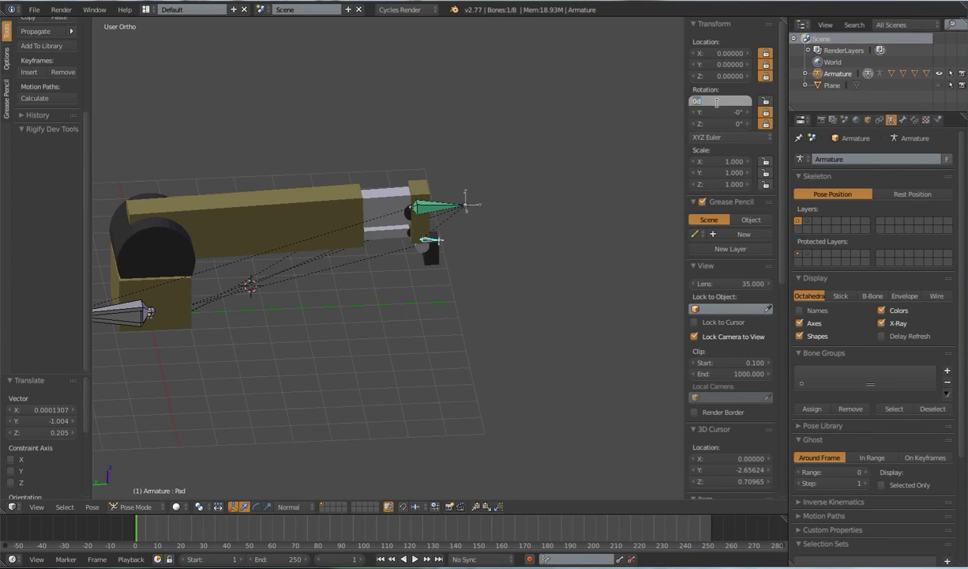
type("30")
key("Return")
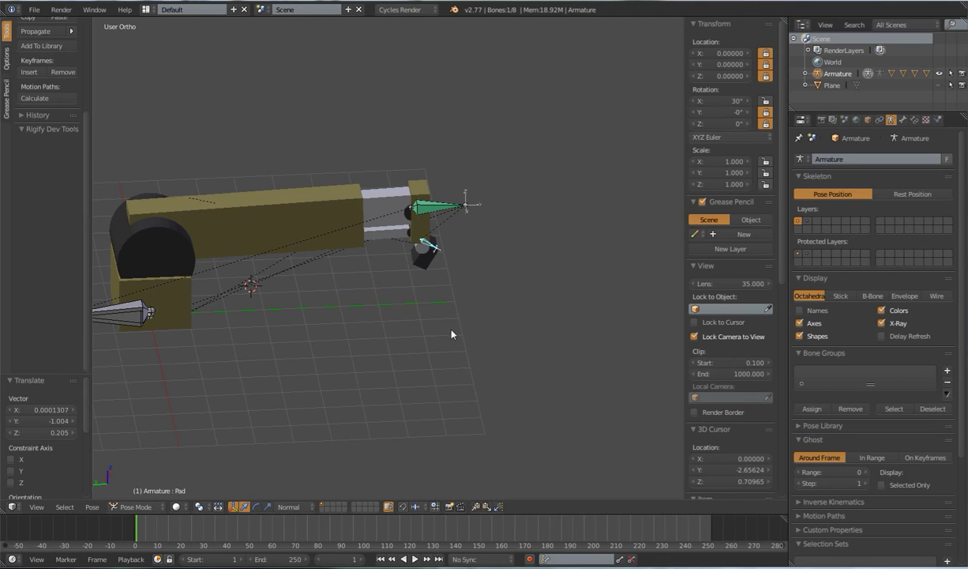
Clear the Pad bone's pose rotation, location and scale.
key("alt+r")
key("alt+g")
key("alt+s")
scroll(505, 274, "up", 3)
middle_click_drag(497, 279, 492, 284, "shift")
scroll(496, 283, "down", 4)
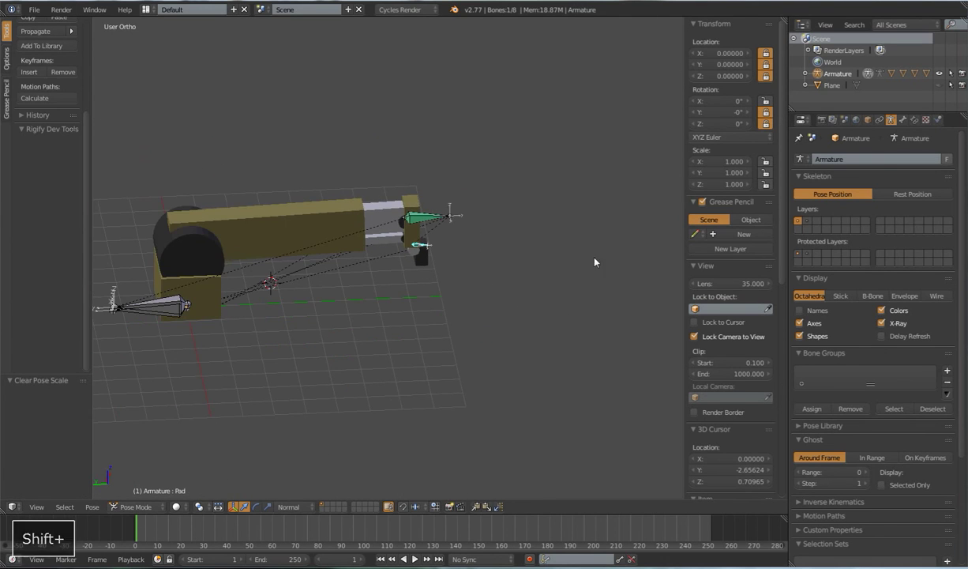
Snap the 3D cursor to the scene center.
left_click(728, 138)
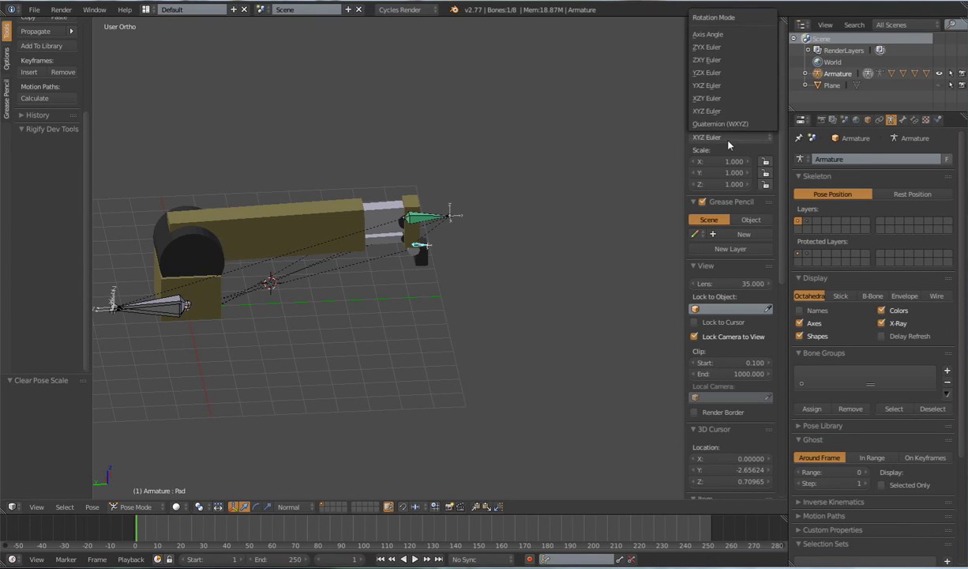
left_click(563, 143)
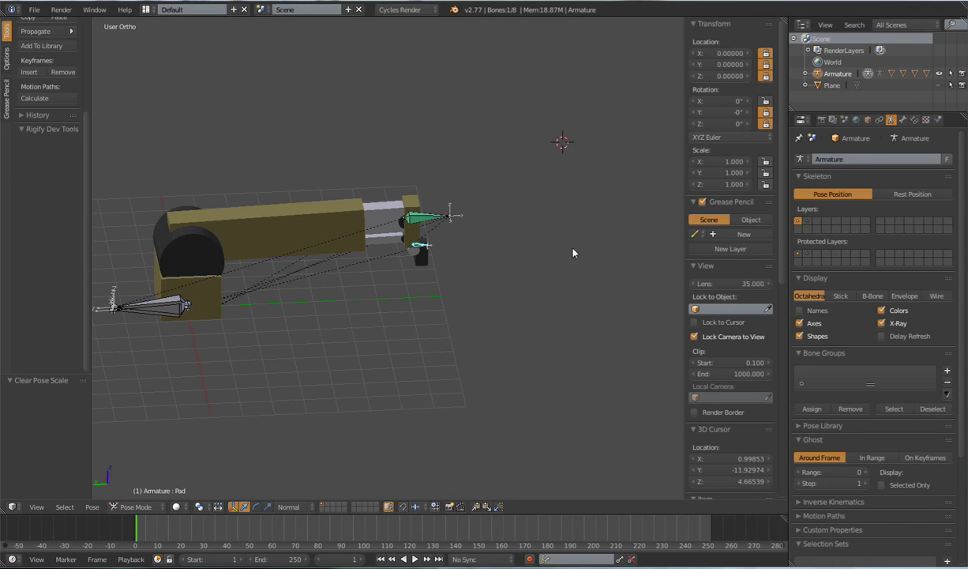
middle_click_drag(574, 252, 537, 262)
key("shift+s")
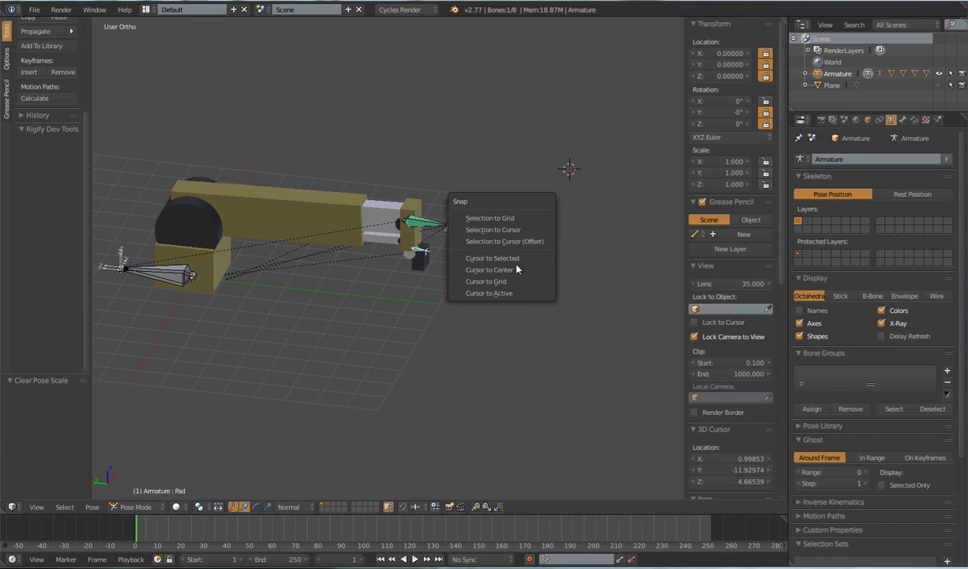
left_click(511, 269)
Select the IK Target bone and move it to test how the arm stretches and tilts.
middle_click_drag(383, 309, 467, 314, "shift")
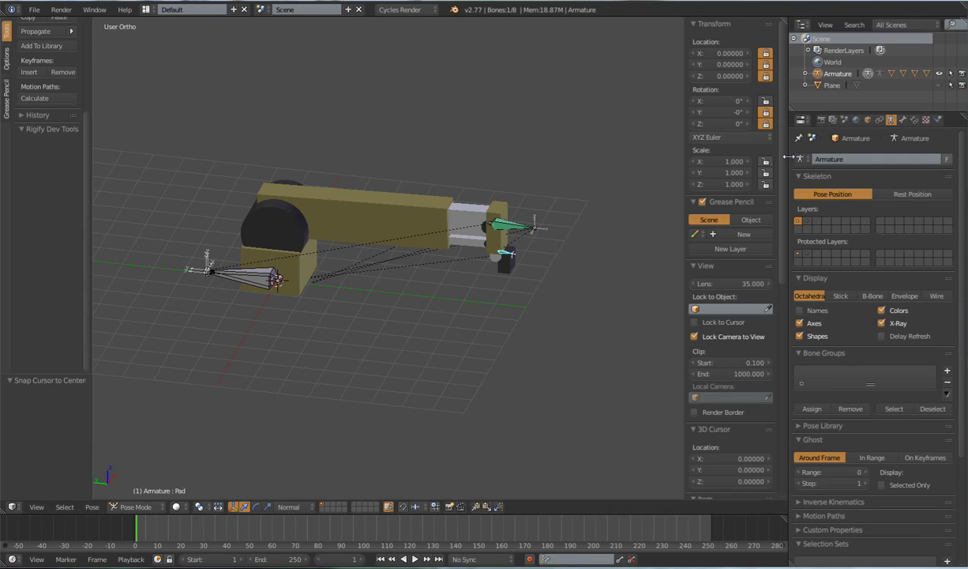
scroll(748, 156, "down", 2)
scroll(780, 197, "up", 2)
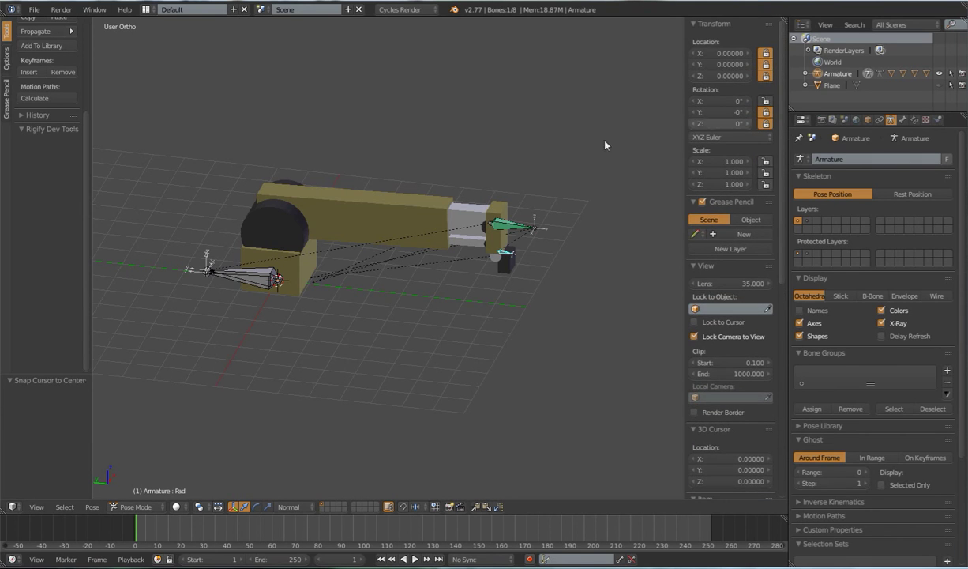
middle_click_drag(588, 252, 492, 283, "shift")
scroll(497, 282, "up", 3)
scroll(473, 295, "up", 1)
scroll(475, 293, "down", 3)
right_click(474, 238)
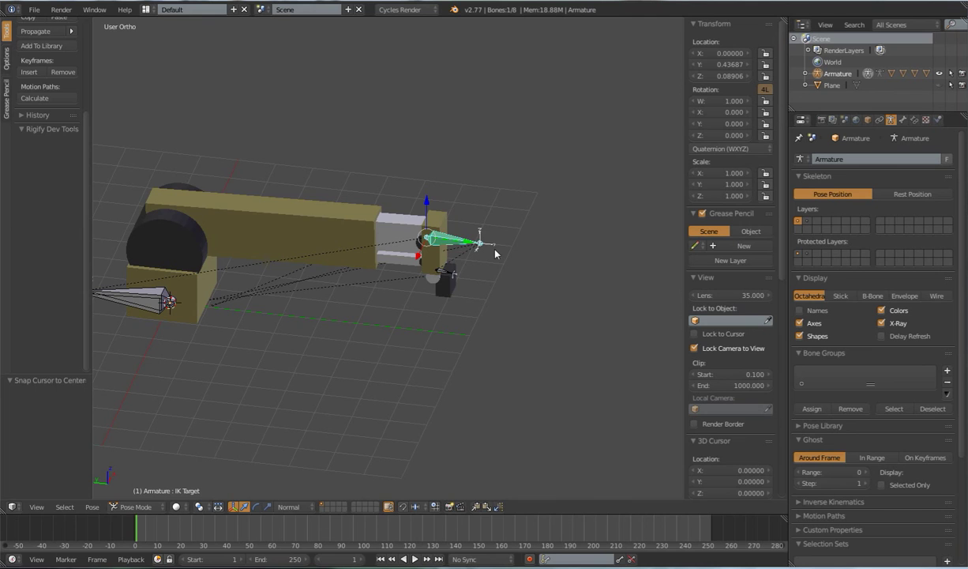
key("g")
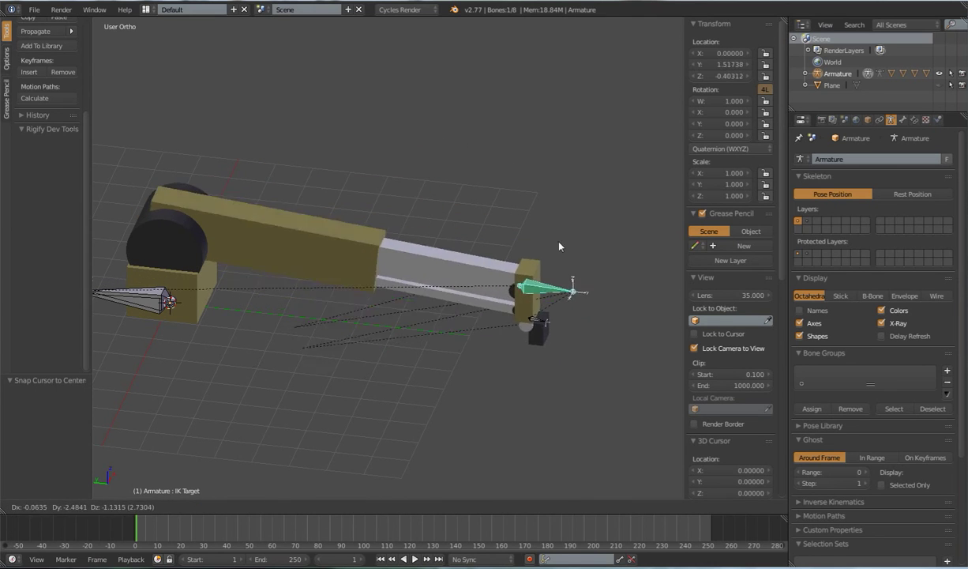
left_click(477, 224)
Reposition the IK Target bone twice, bringing the arm back close to its retracted, level rest pose.
middle_click_drag(484, 211, 492, 248)
key("g")
left_click(423, 259)
key("g")
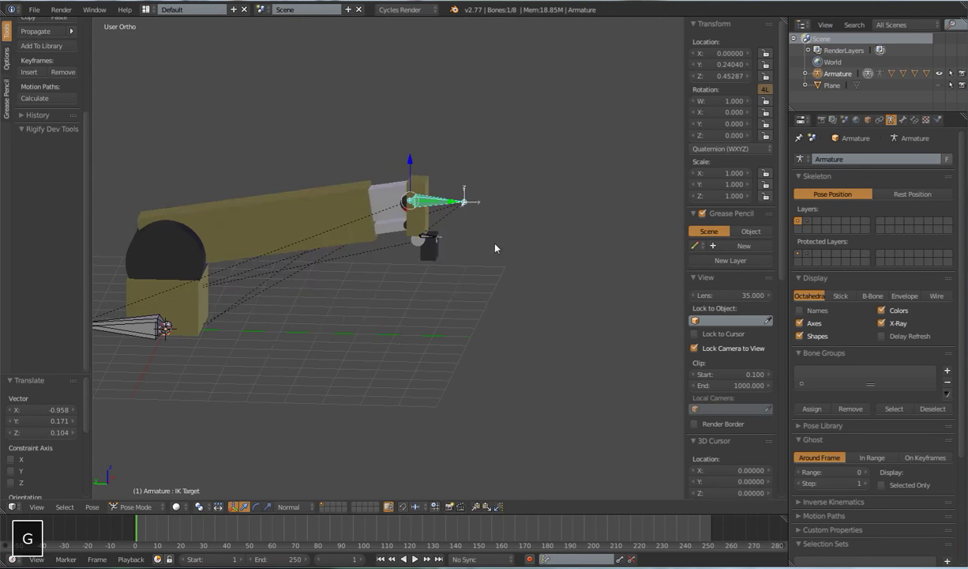
left_click(470, 237)
Select the Root bone and try moving it to test the whole arm's motion.
scroll(476, 283, "down", 4)
middle_click_drag(462, 290, 399, 304)
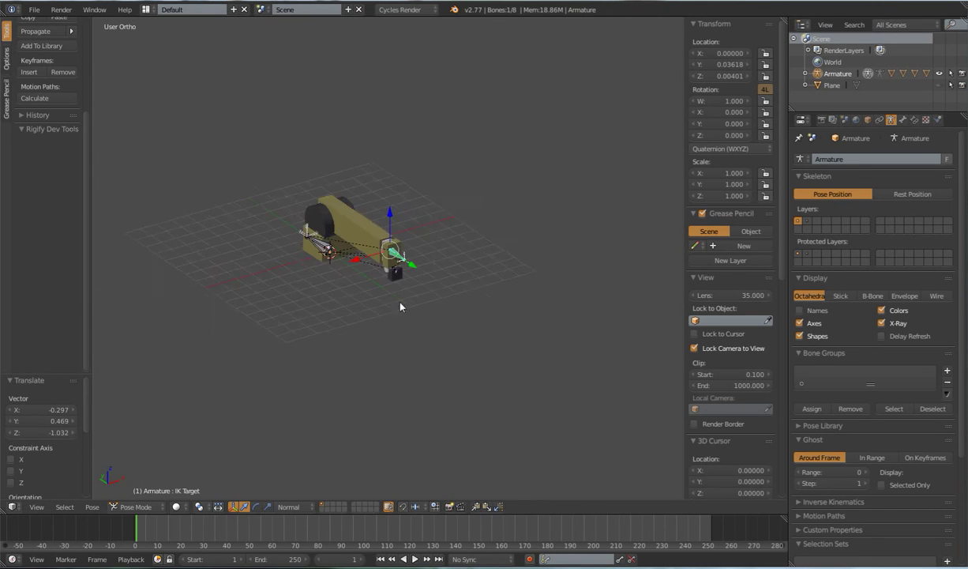
scroll(406, 301, "up", 4)
right_click(249, 243)
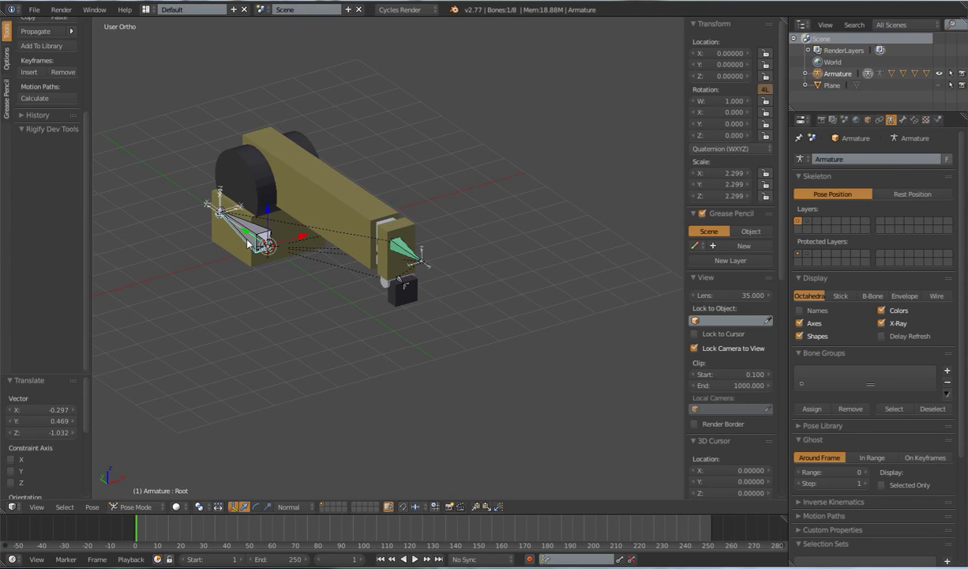
scroll(283, 263, "down", 6)
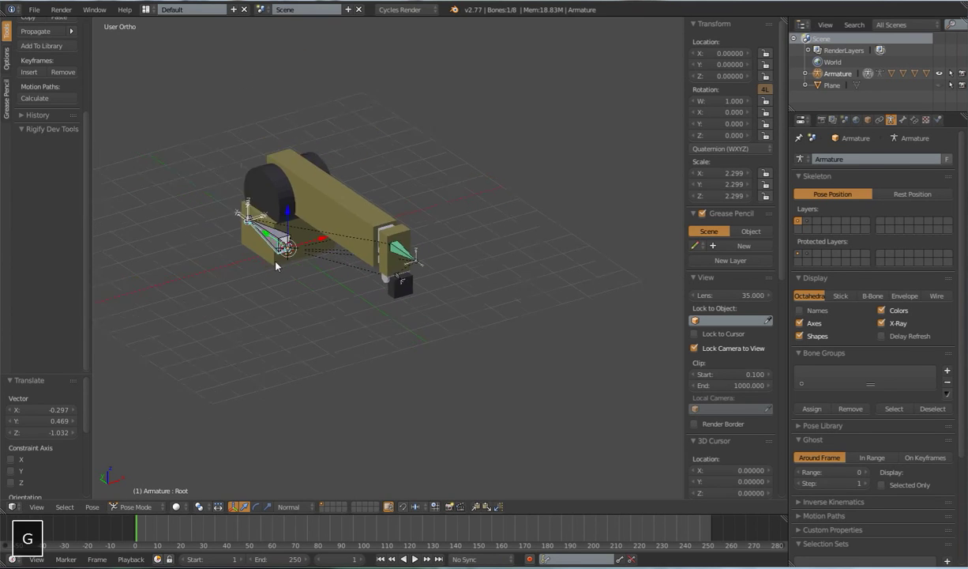
middle_click_drag(321, 271, 373, 253)
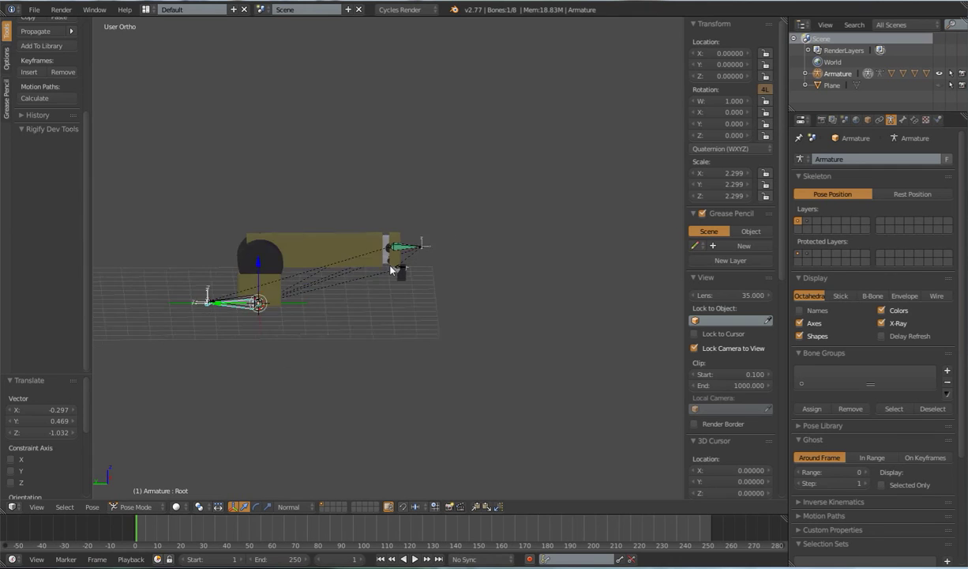
Select the IK Target bone at the arm's tip and try moving it.
scroll(427, 248, "up", 4)
right_click(427, 248)
key("g")
right_click(480, 232)
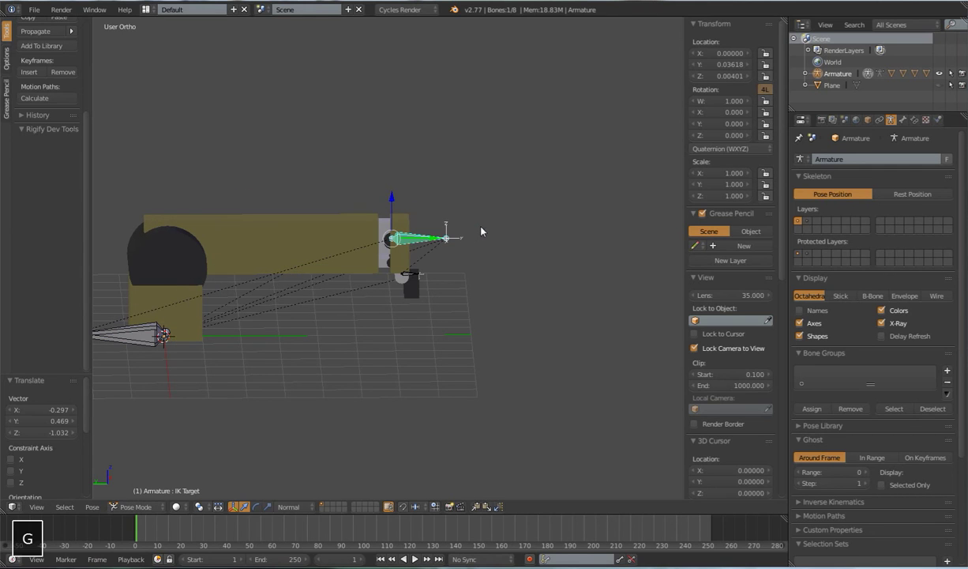